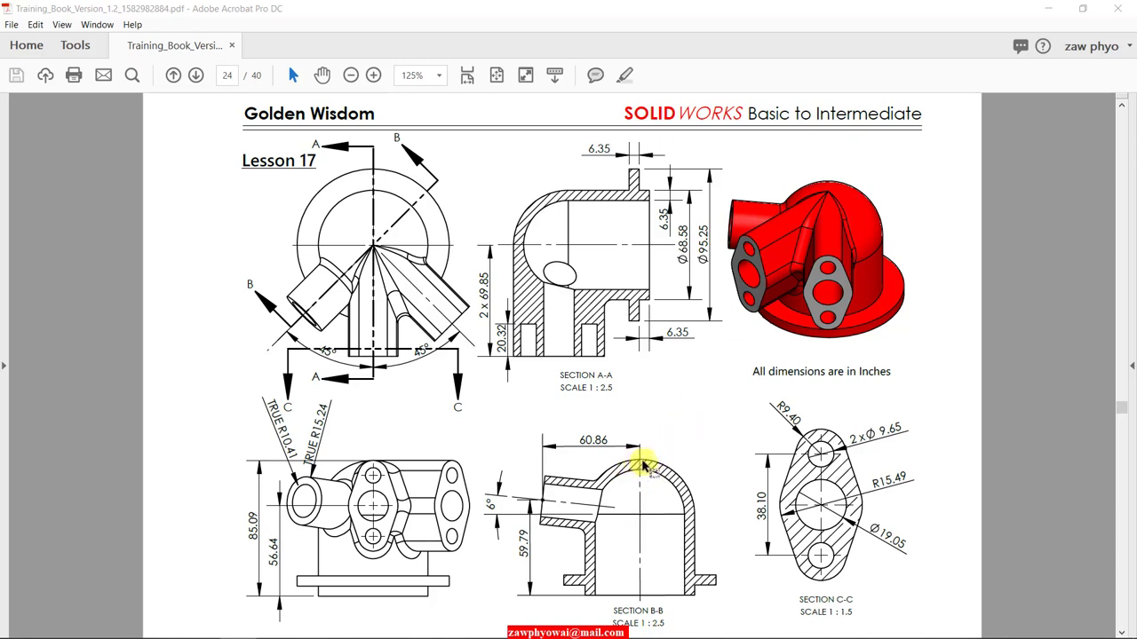
Step: Box-select the section B-B dome on the Lesson 17 drawing, then bring the empty SOLIDWORKS part forward
drag(640, 461, 722, 604)
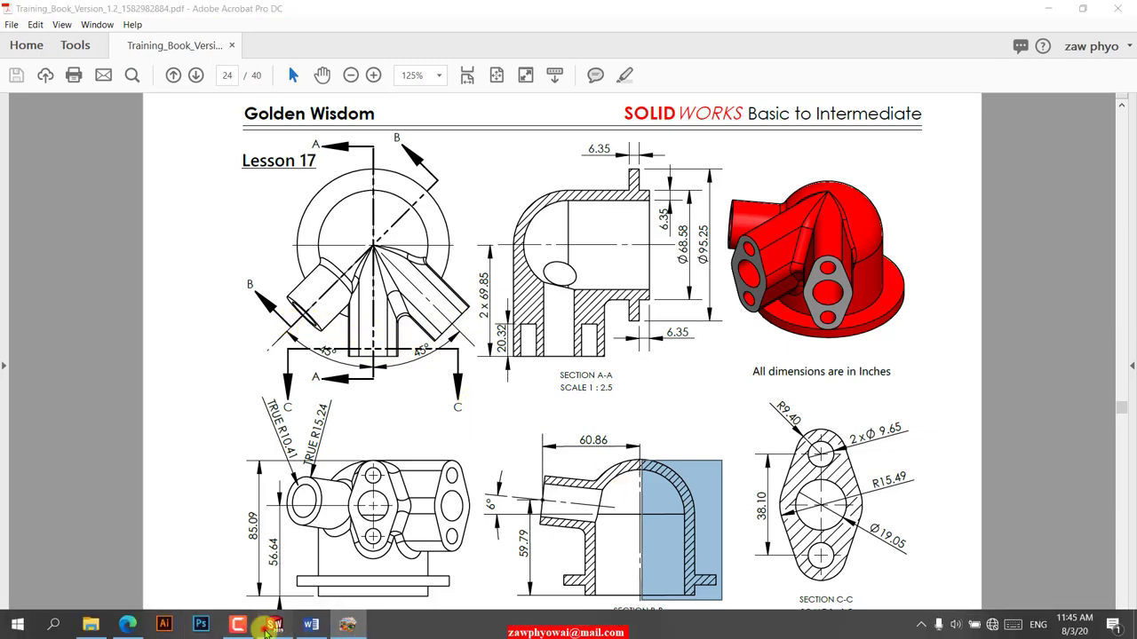
click(275, 624)
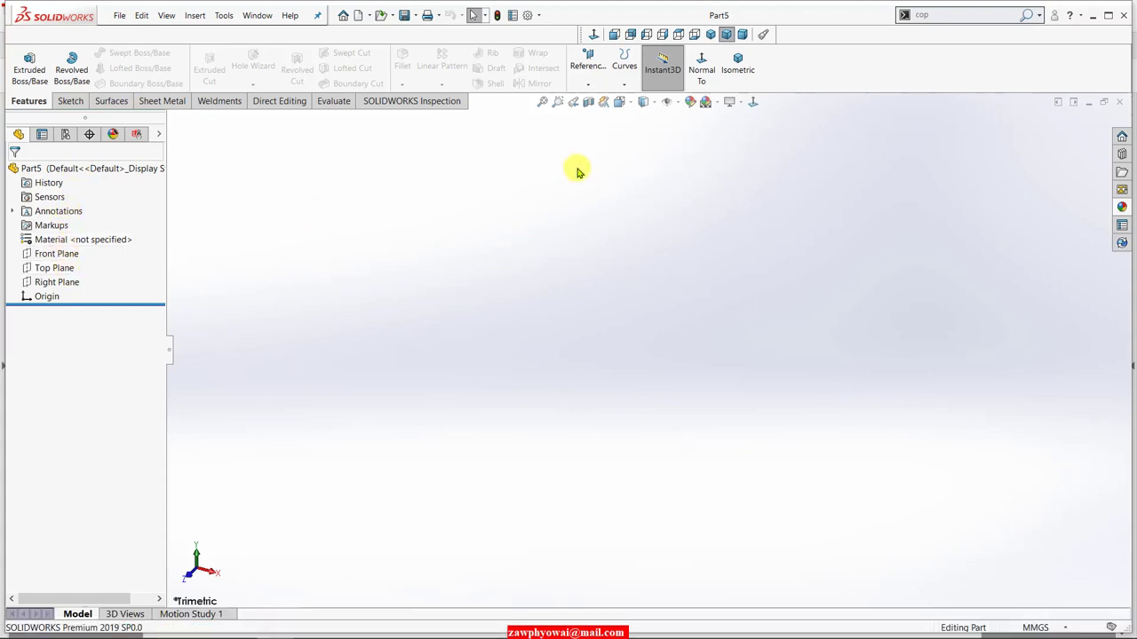
Step: Start a Right Plane sketch with a vertical centreline rising from the origin
click(71, 282)
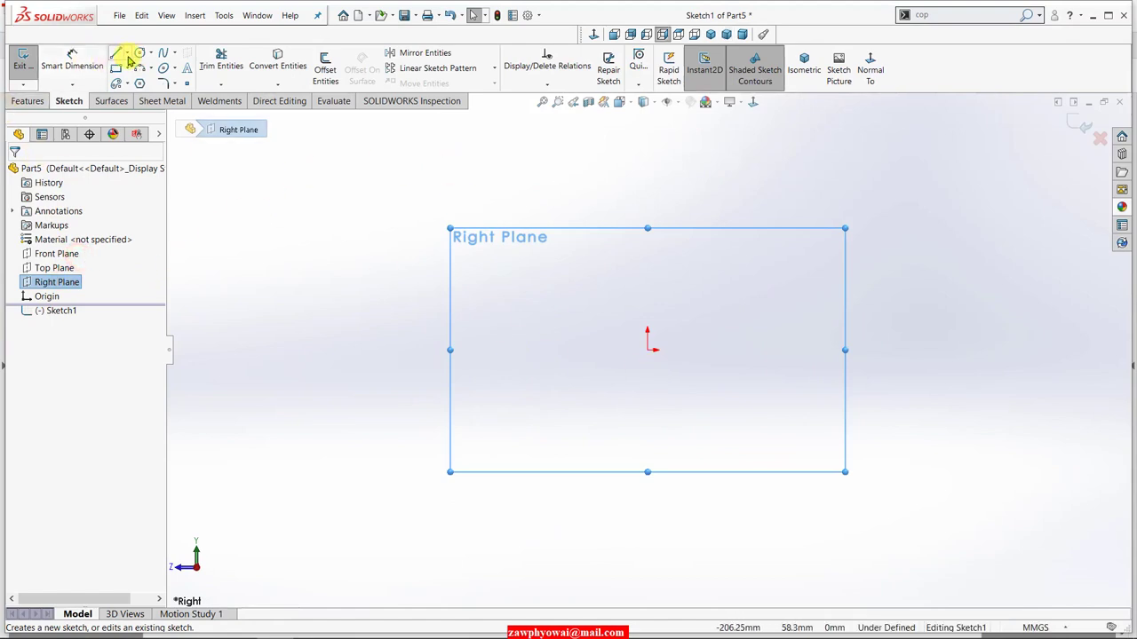
click(128, 54)
click(146, 81)
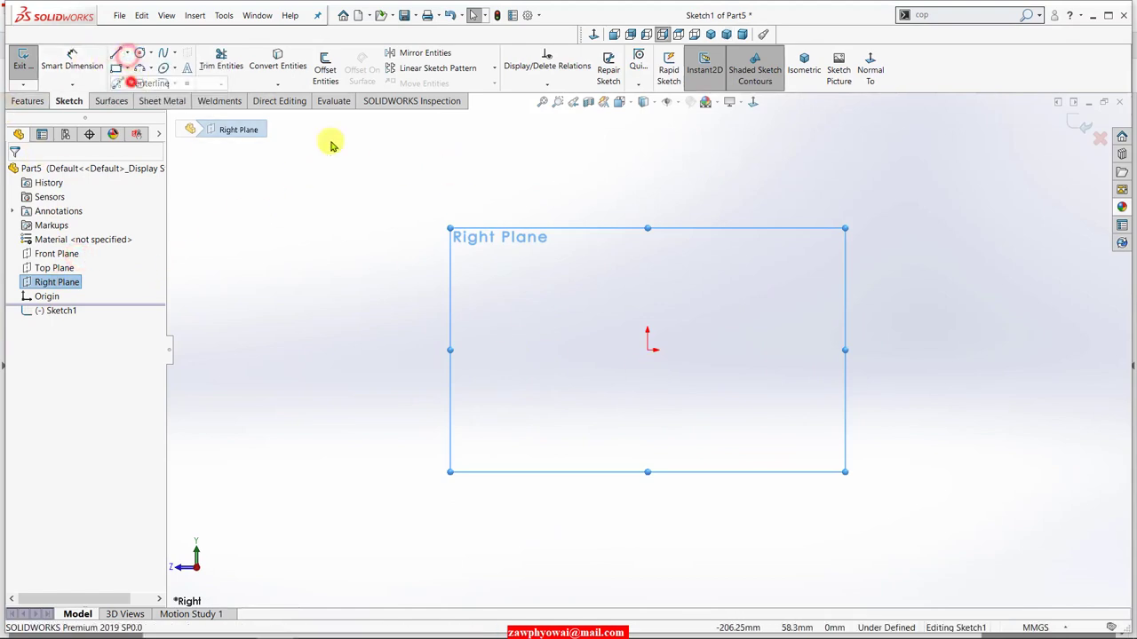
click(651, 351)
click(648, 140)
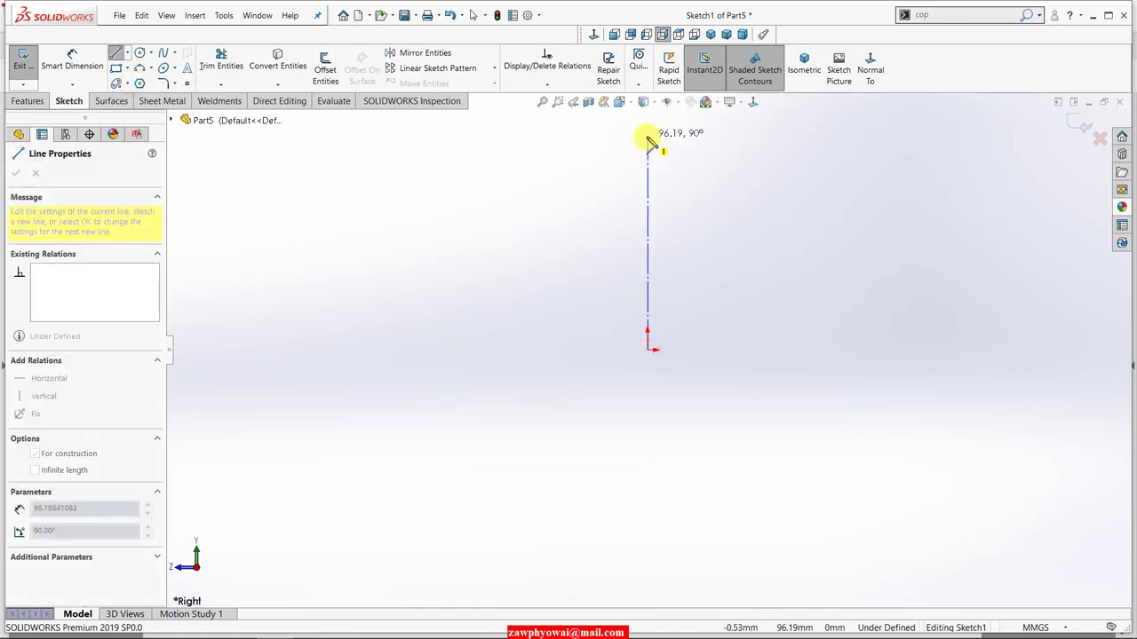
right_click(647, 139)
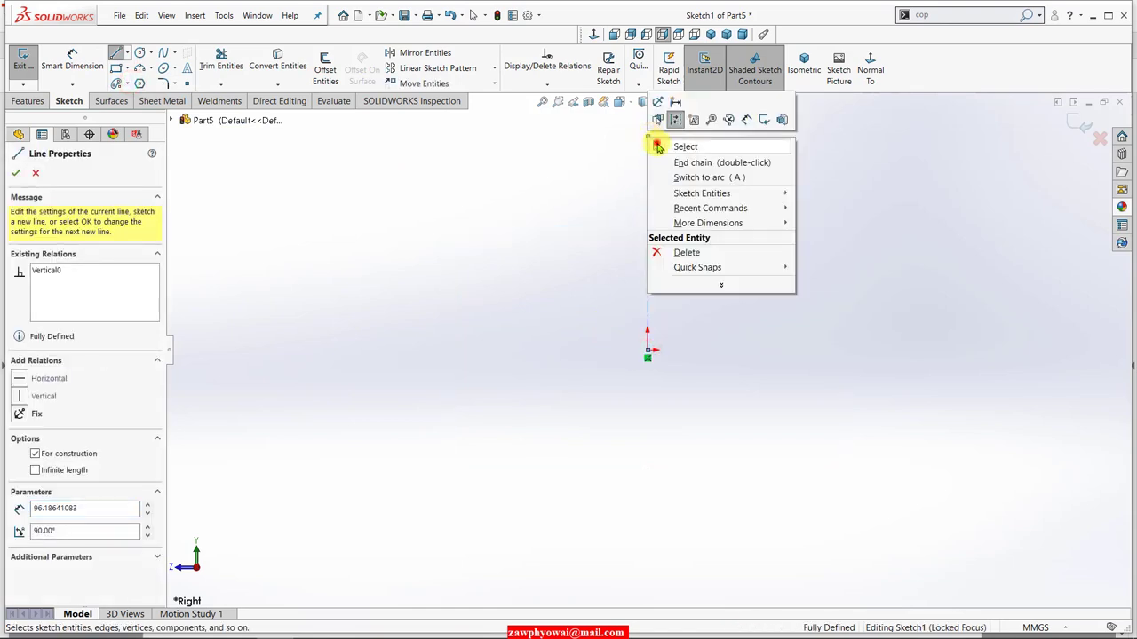
click(824, 380)
Step: Draw the connected base line, stepped flange and tall outer wall of the half-profile
key(l)
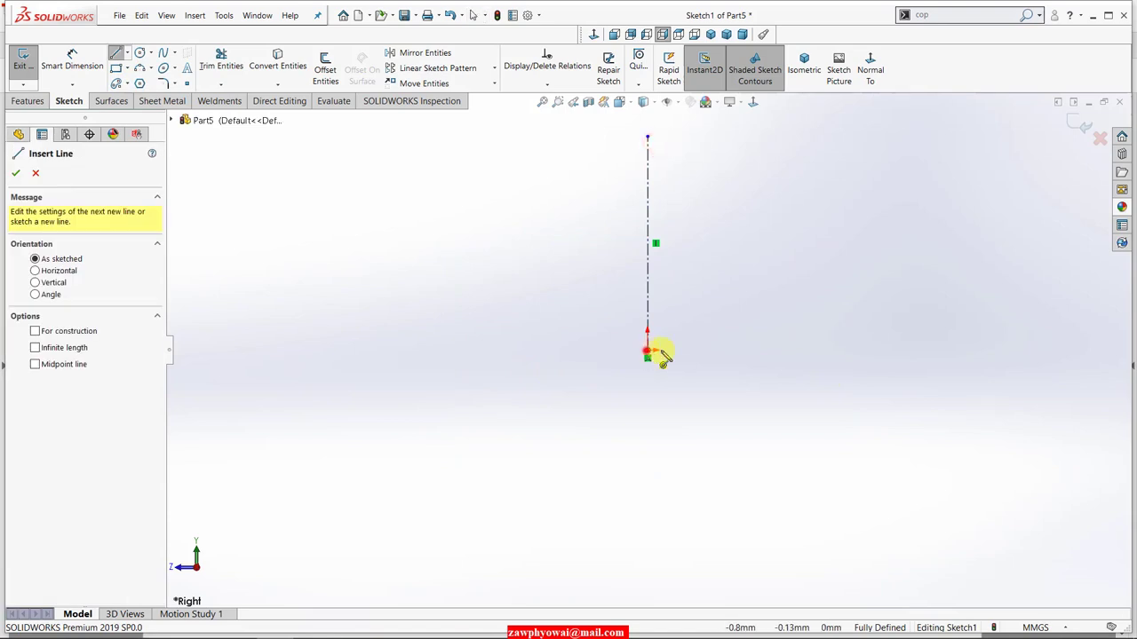
click(647, 351)
click(831, 349)
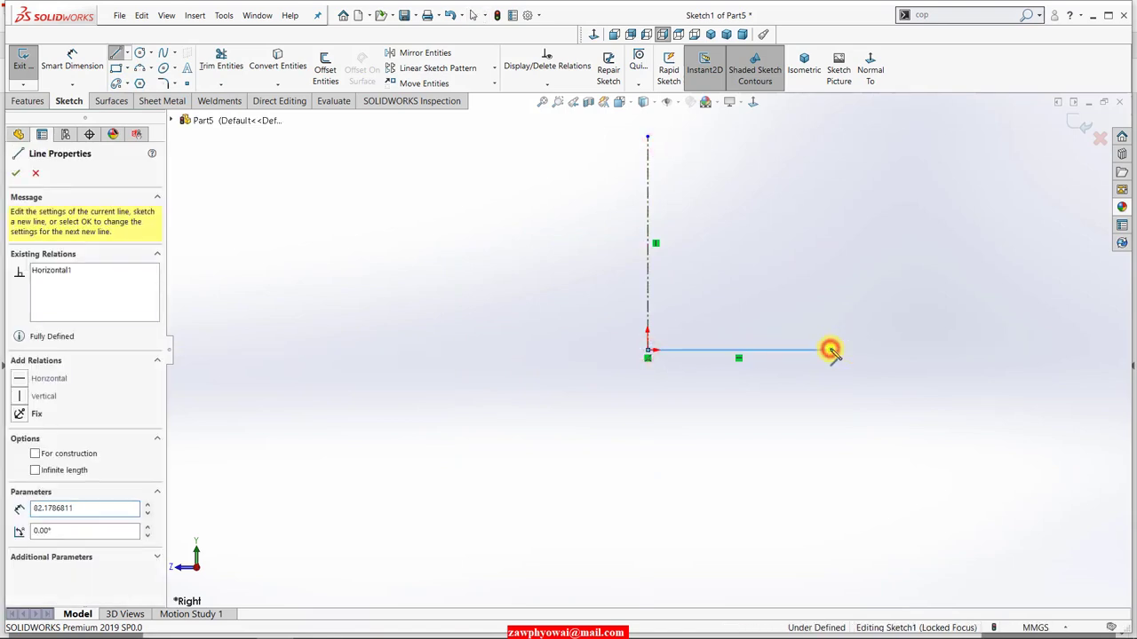
right_click(830, 349)
click(830, 349)
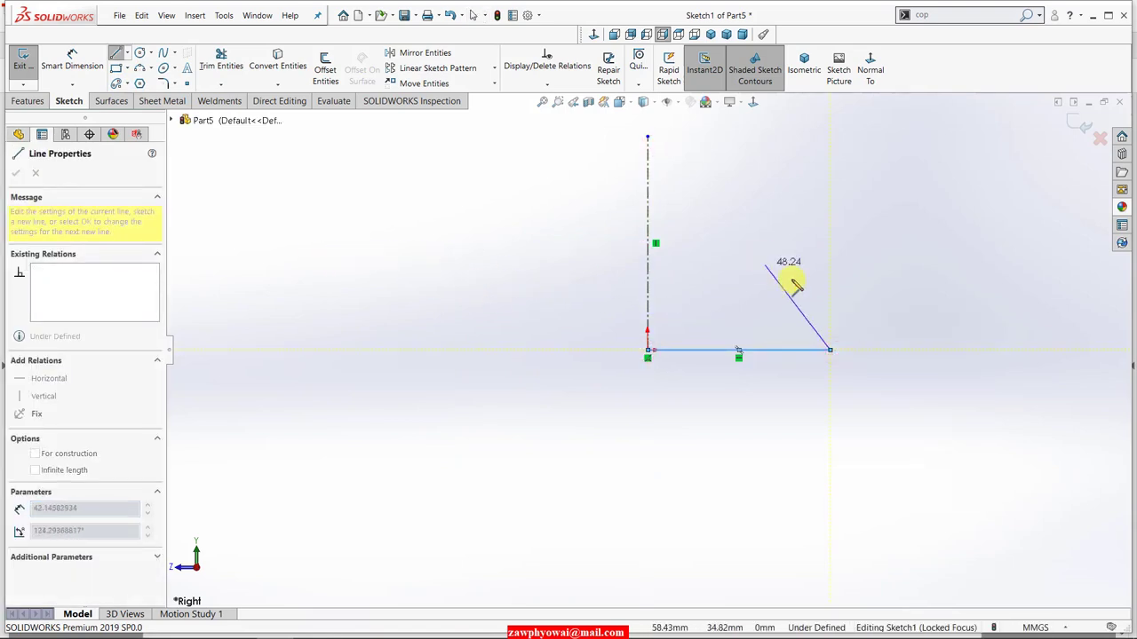
click(830, 320)
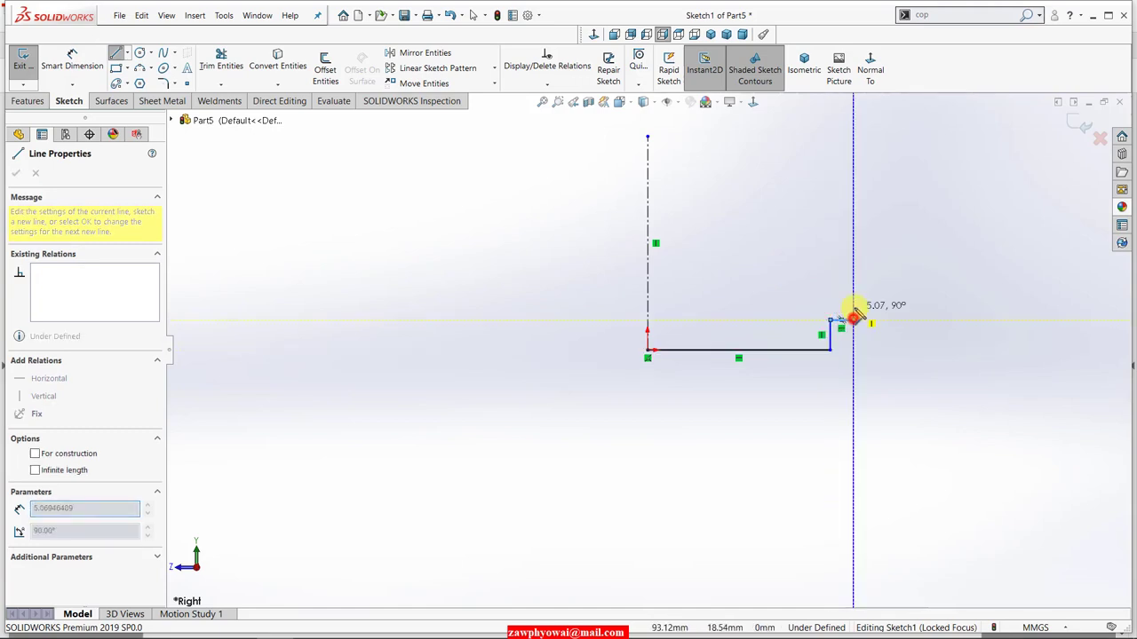
click(853, 320)
click(854, 294)
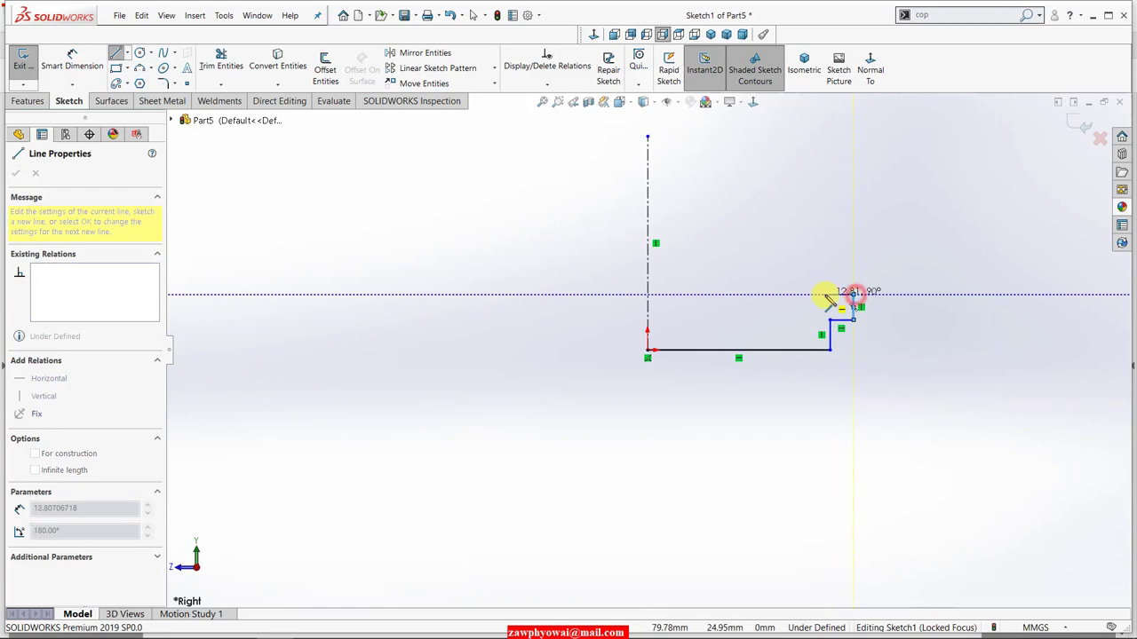
click(830, 294)
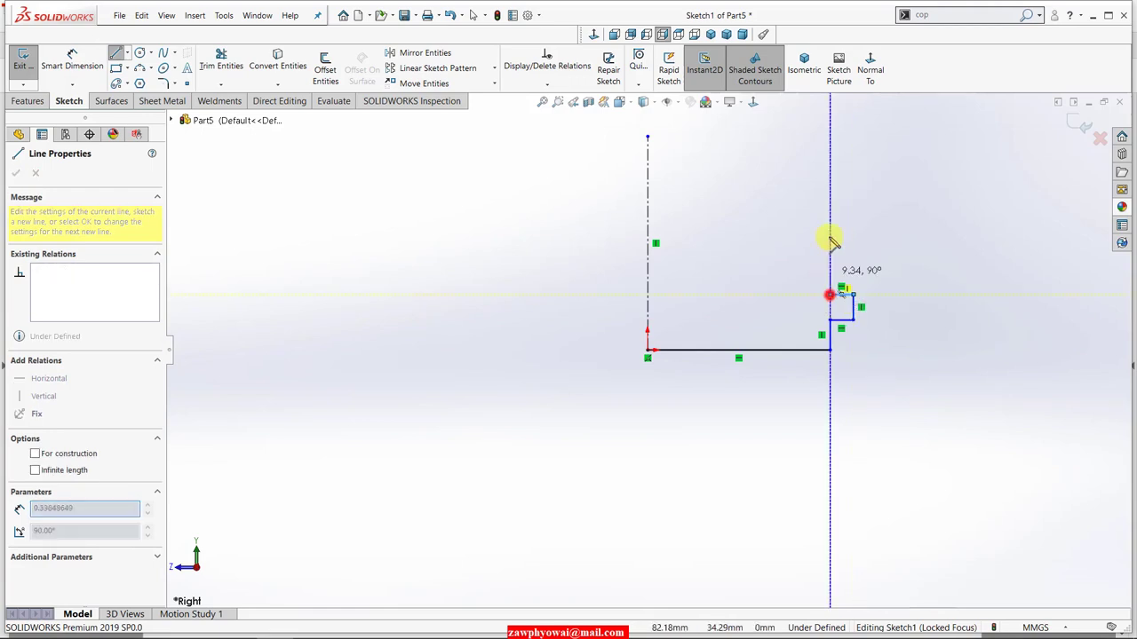
click(830, 175)
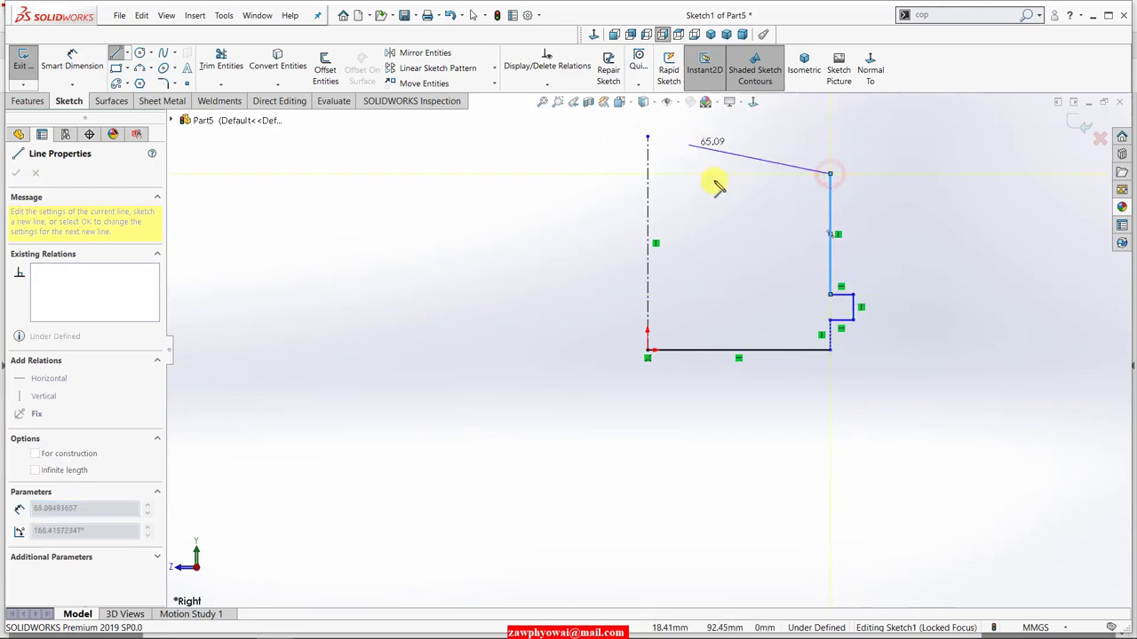
Step: Add a tangent arc from the wall top over to the centreline's upper end
scroll(729, 249, down, 2)
scroll(754, 227, down, 3)
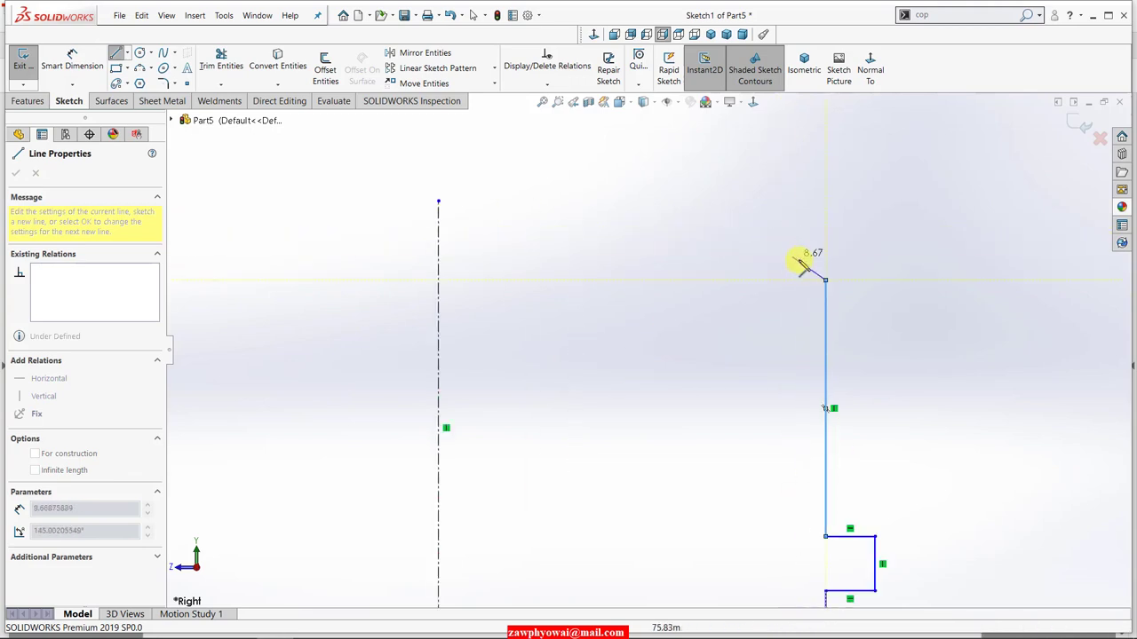
drag(826, 283, 459, 144)
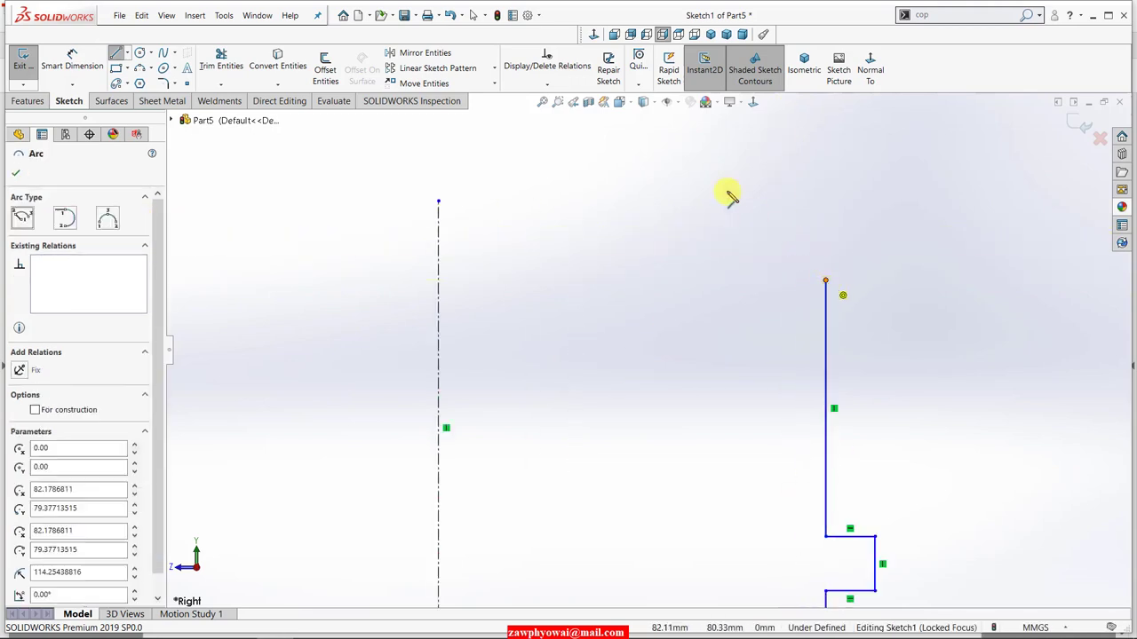
scroll(456, 190, up, 2)
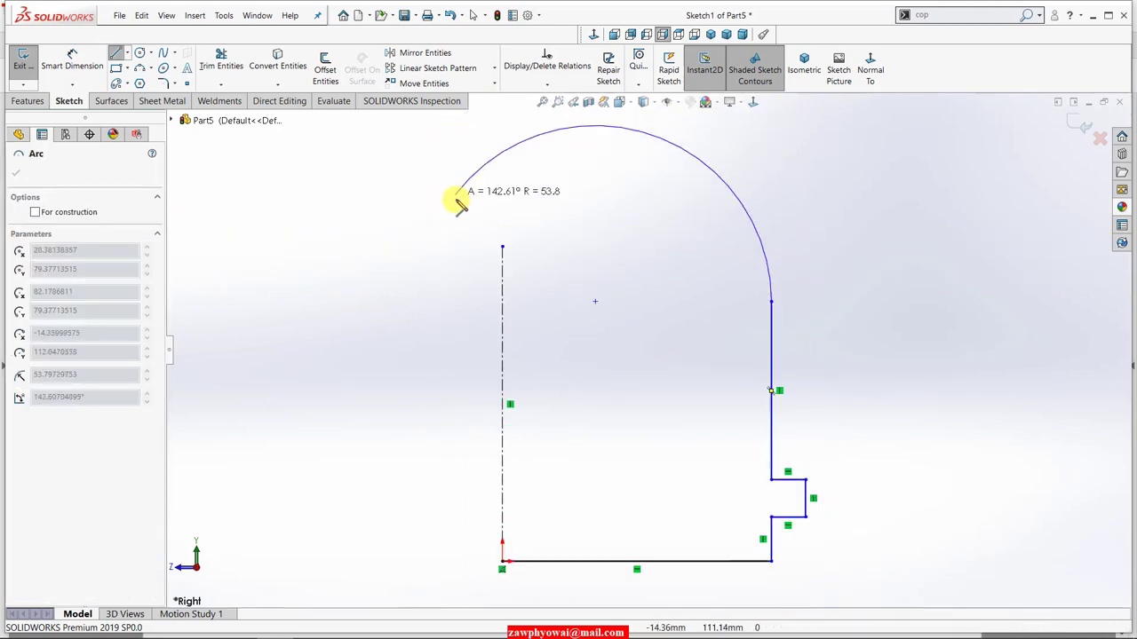
scroll(457, 203, up, 2)
drag(530, 151, 549, 145)
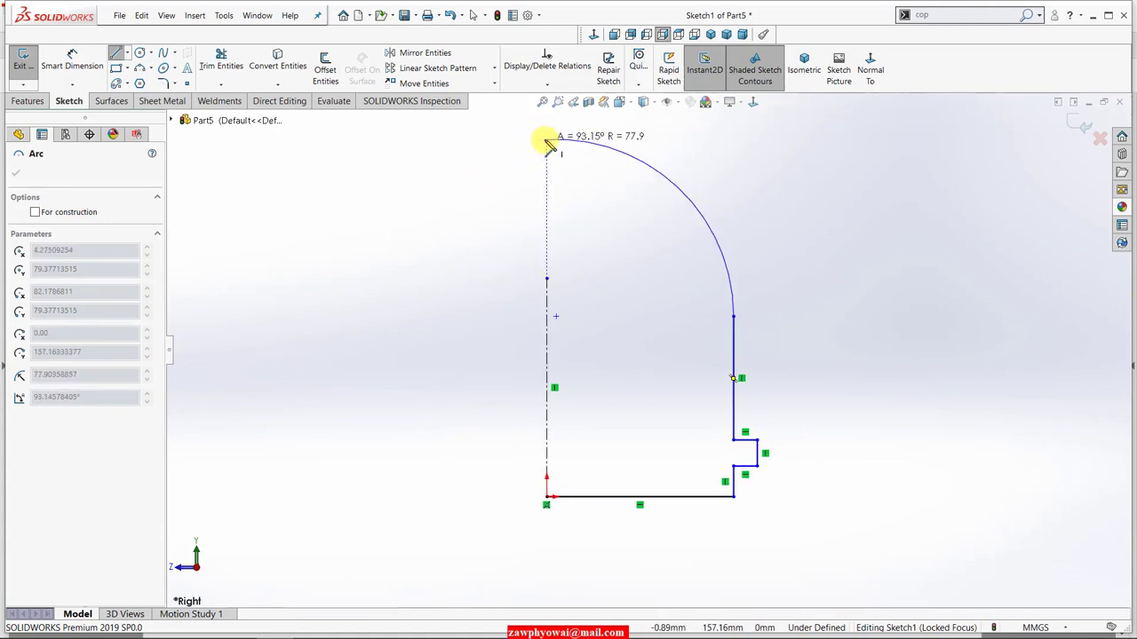
right_click(549, 144)
Step: Align the arc's top endpoint vertically with the centreline points
click(555, 148)
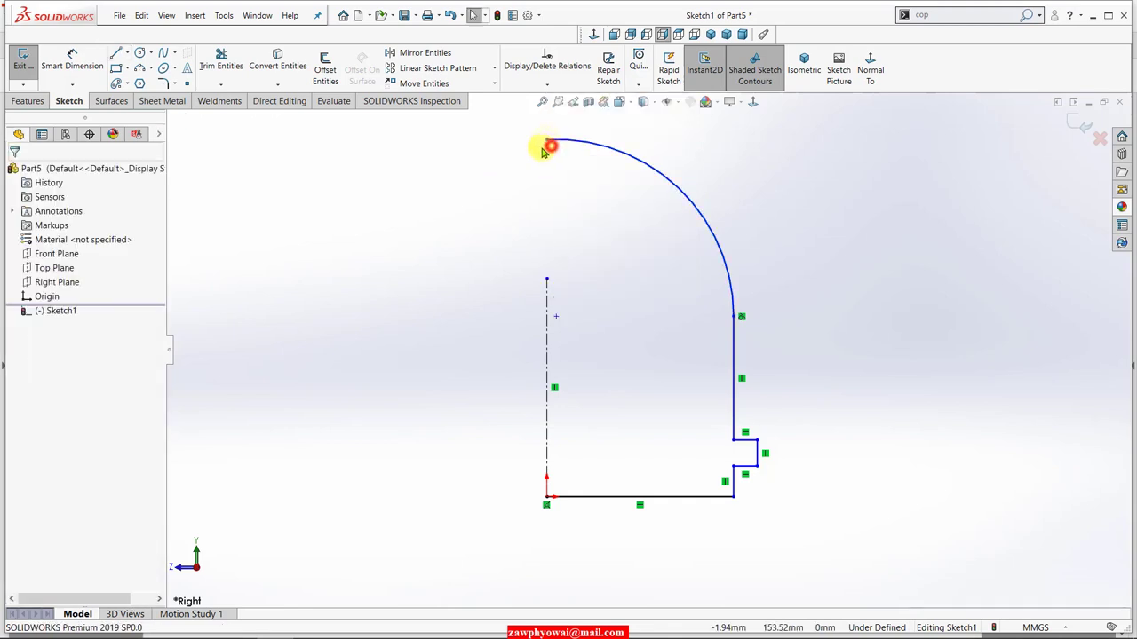
click(547, 142)
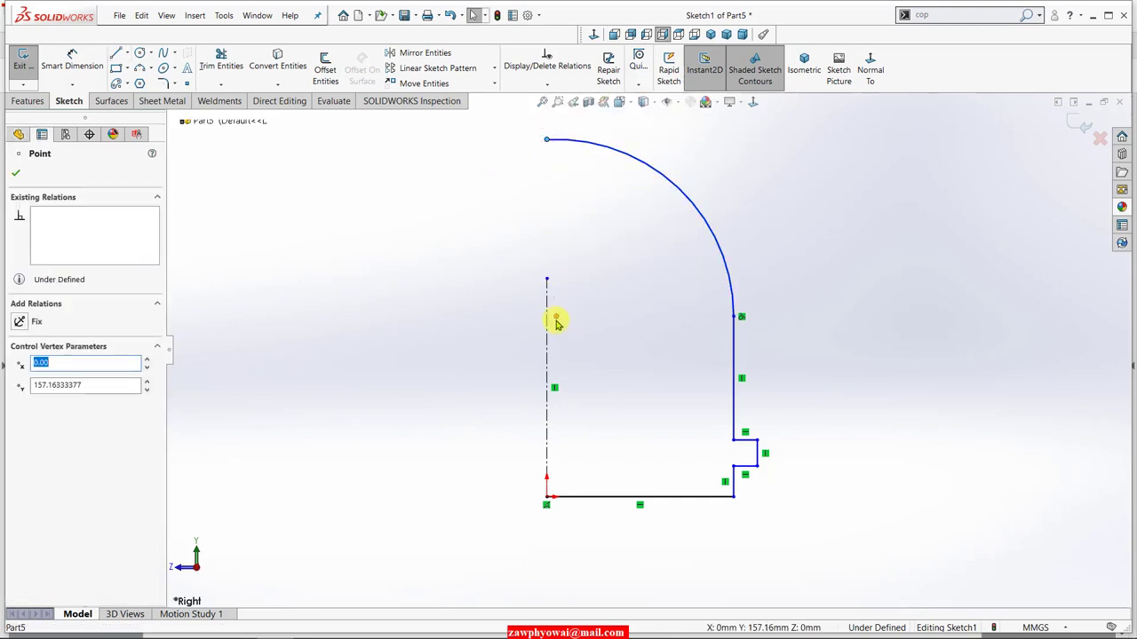
ctrl+click(556, 318)
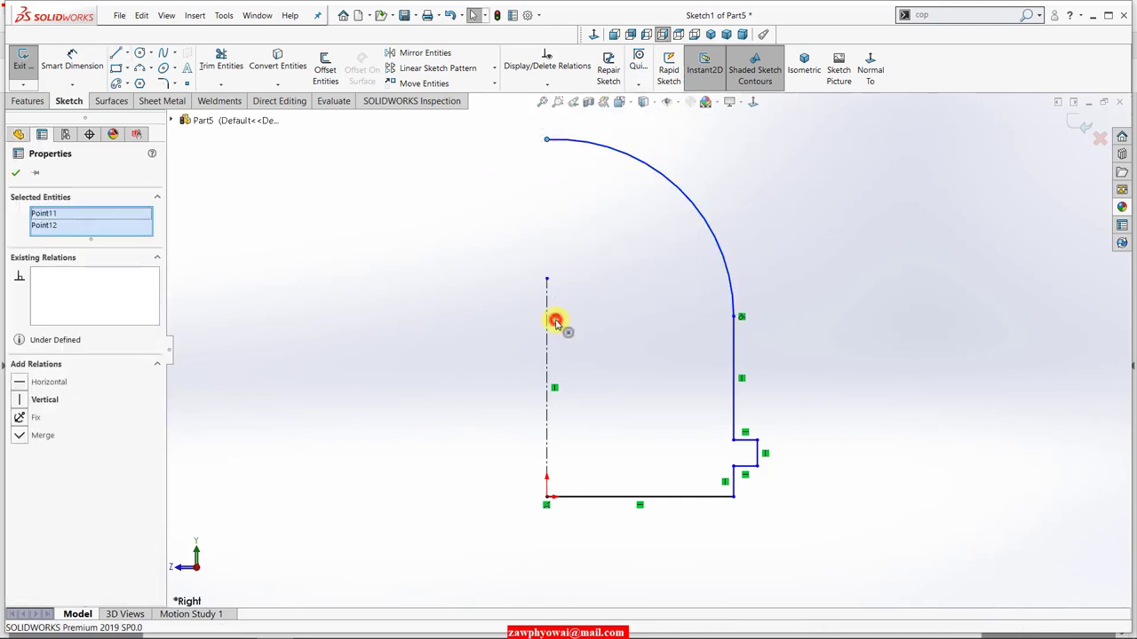
ctrl+click(545, 500)
click(598, 446)
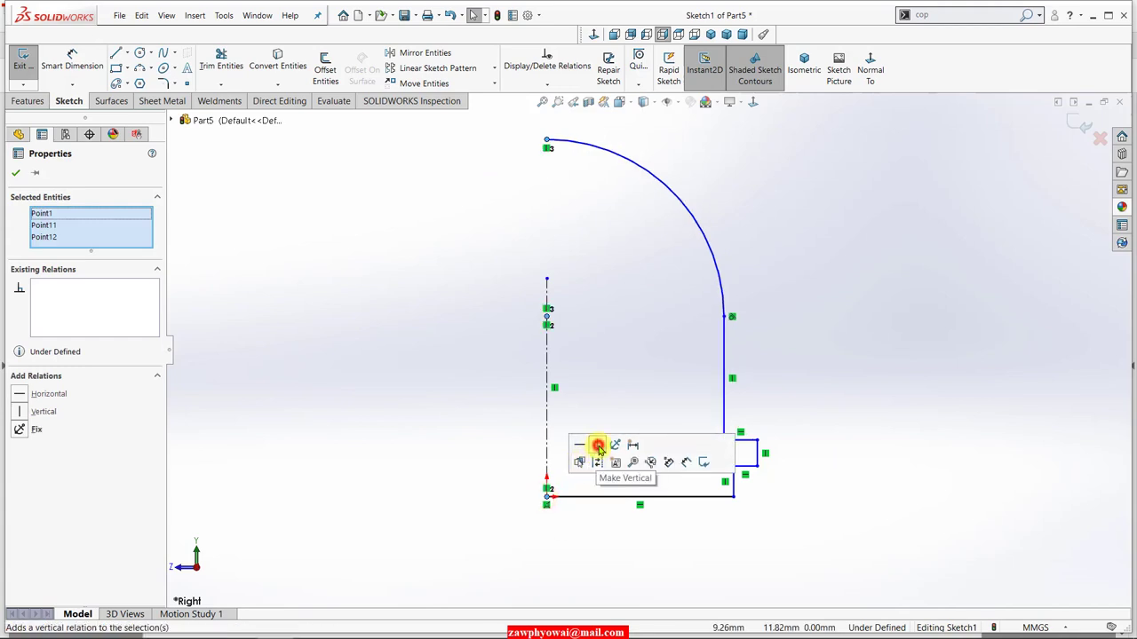
click(449, 470)
right_drag(485, 570, 495, 368)
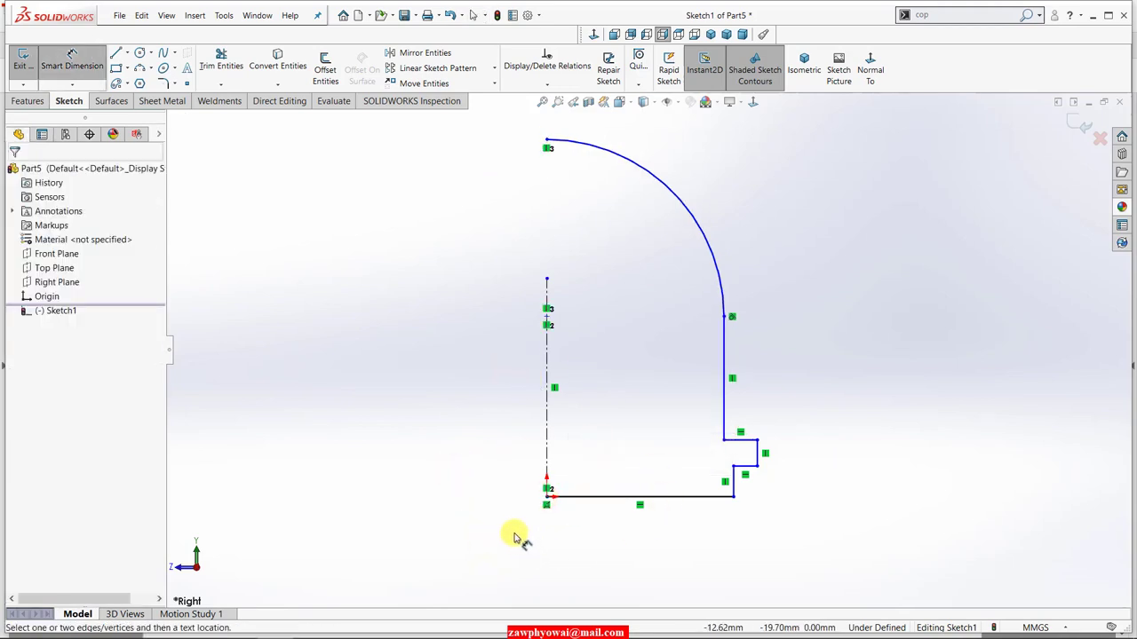
right_click(330, 435)
click(357, 473)
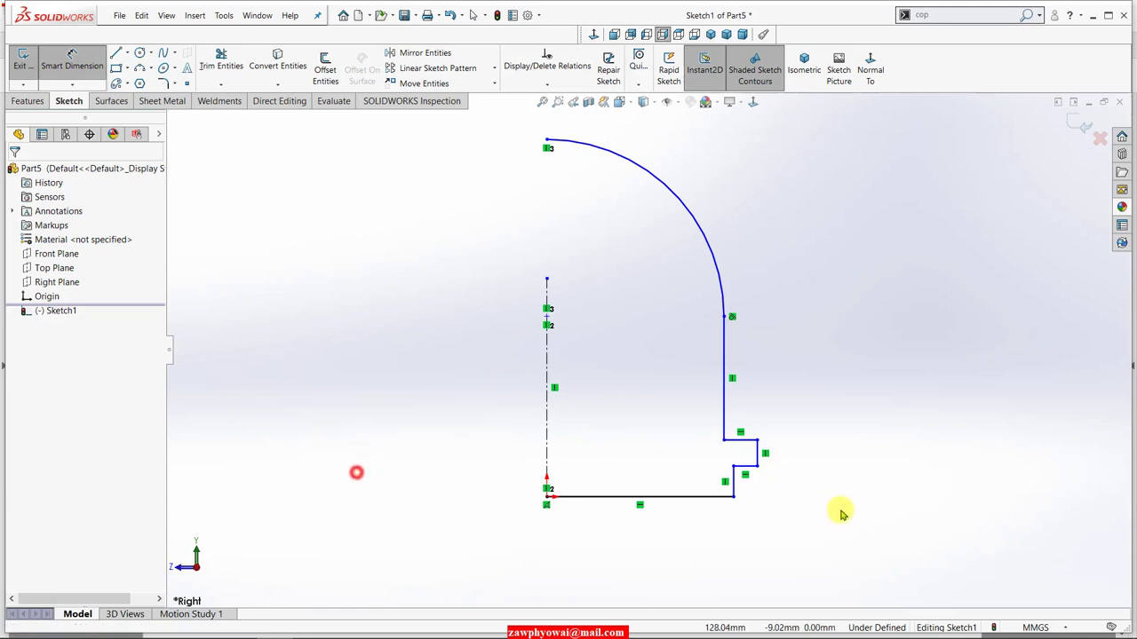
Step: Make the short lower vertical line collinear with the long wall line
click(732, 487)
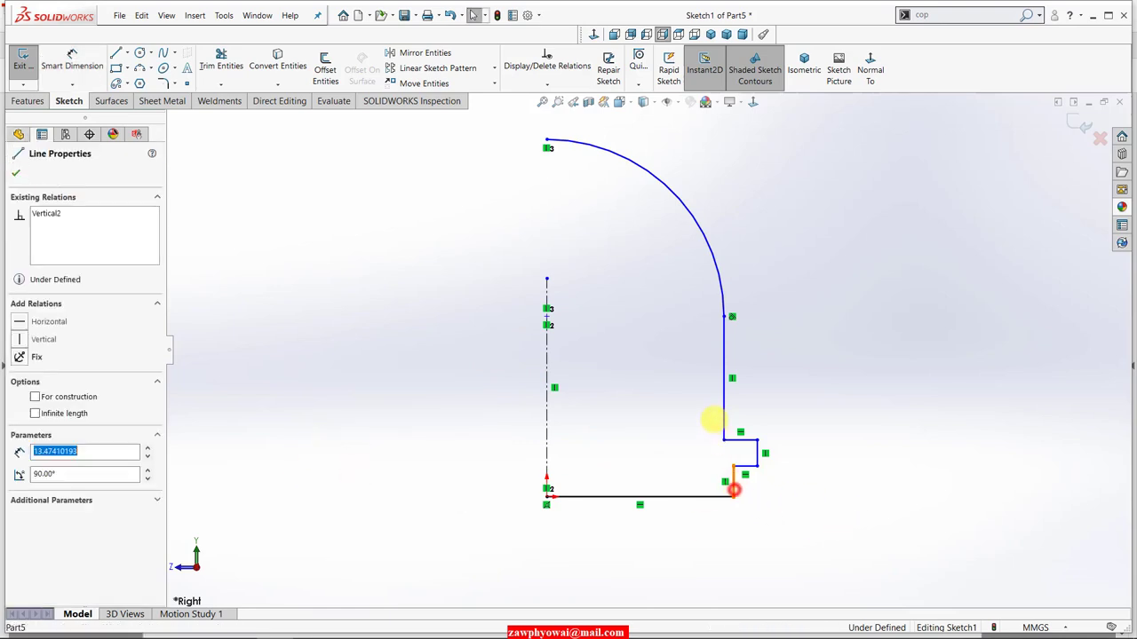
ctrl+click(723, 419)
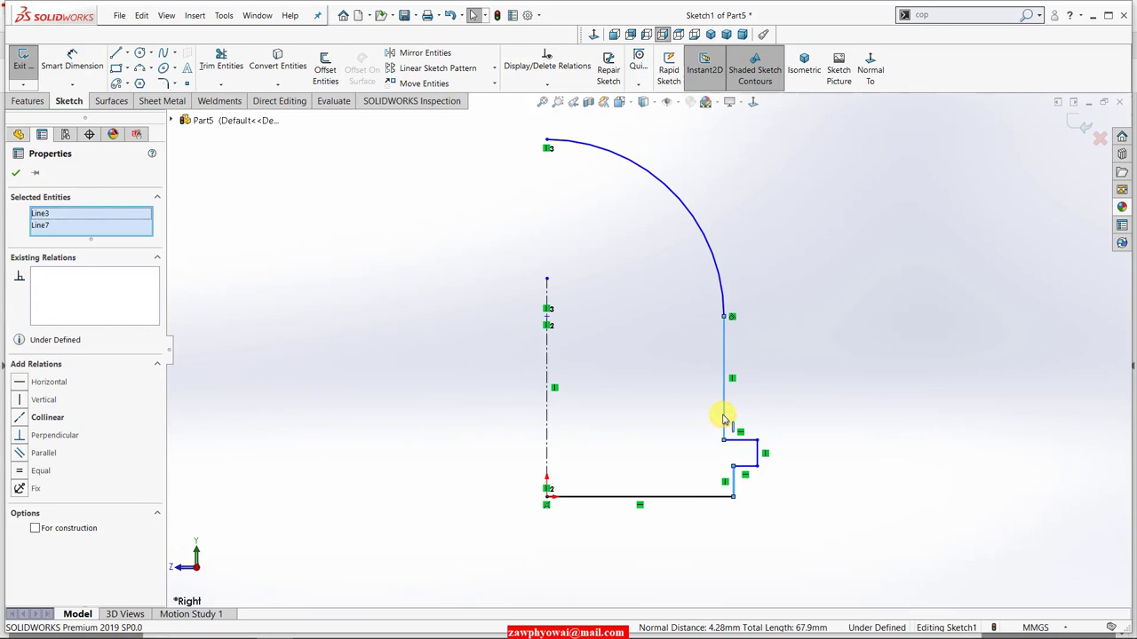
click(18, 417)
click(525, 594)
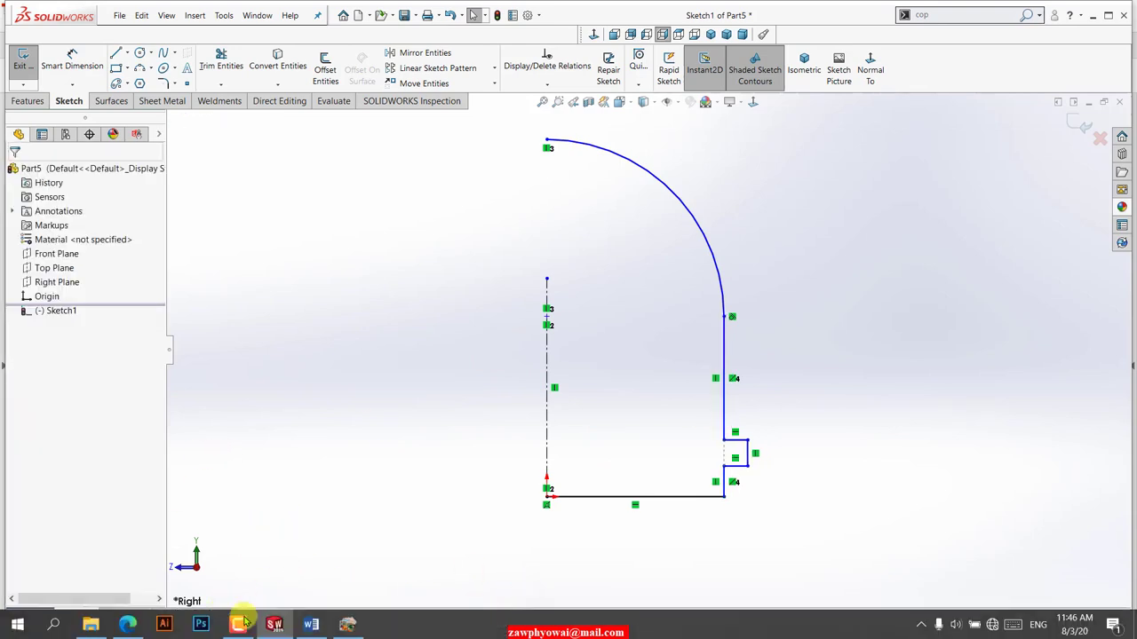
click(346, 624)
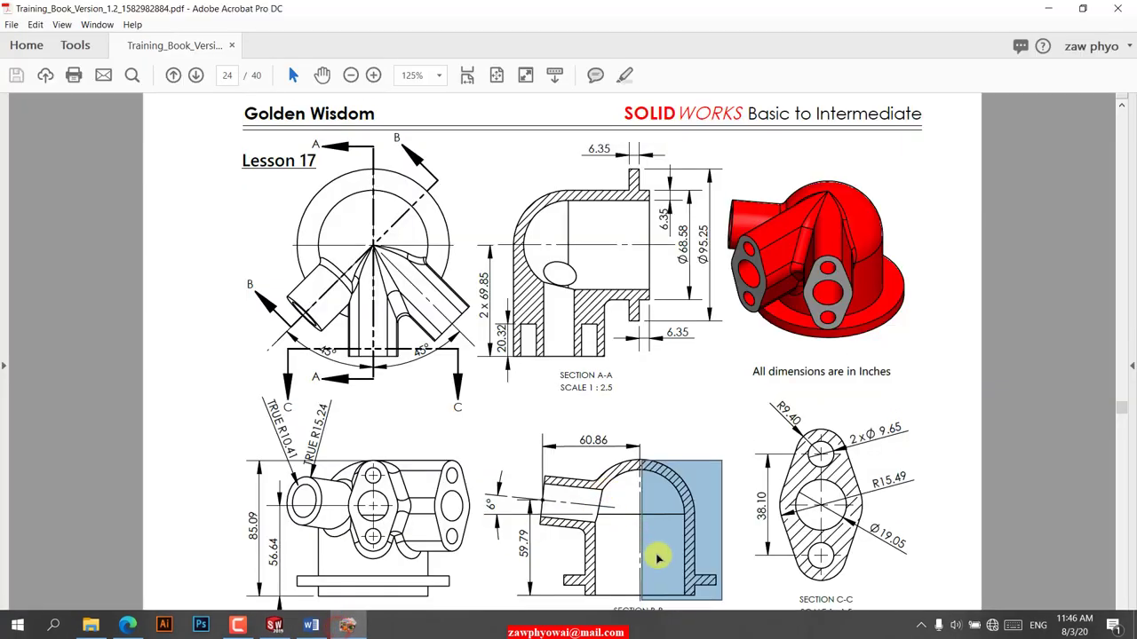
Step: Check the Ø68.58 and Ø95.25 values on section B-B, then return to the SOLIDWORKS sketch
scroll(658, 558, down, 1)
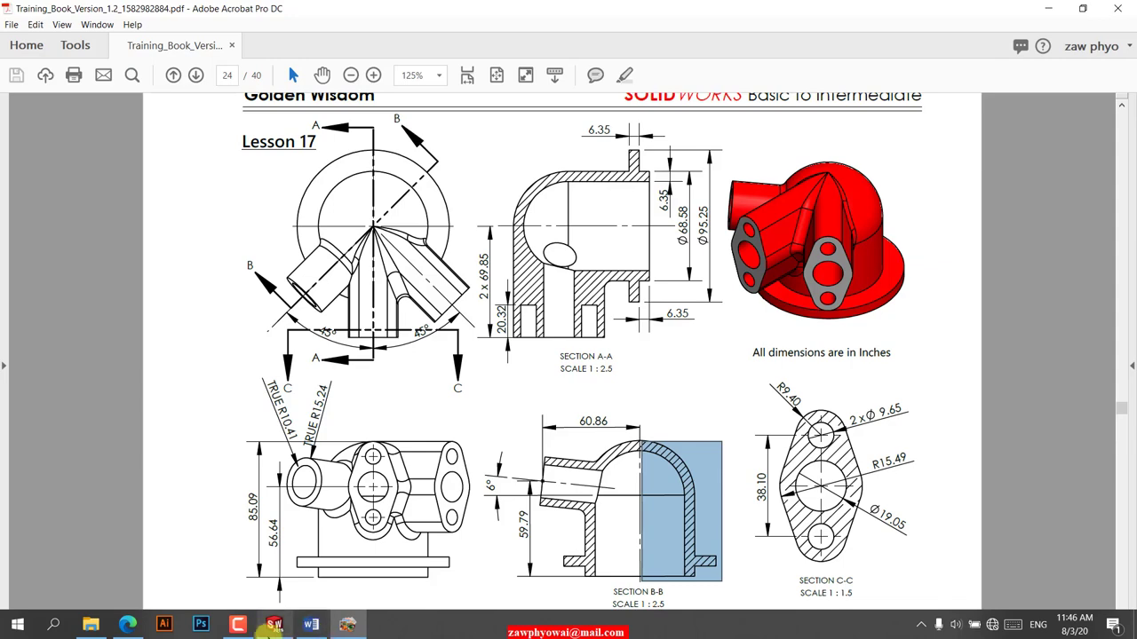
click(275, 625)
Step: Dimension the centreline-to-inner-wall distance as 68.58
right_drag(595, 564, 621, 488)
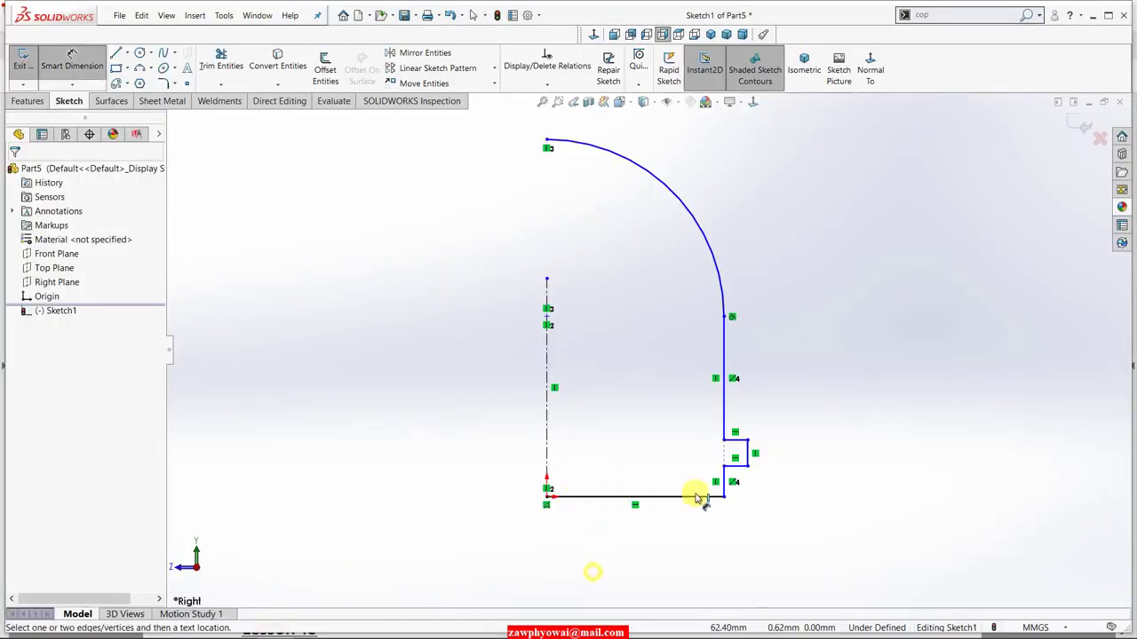
click(724, 484)
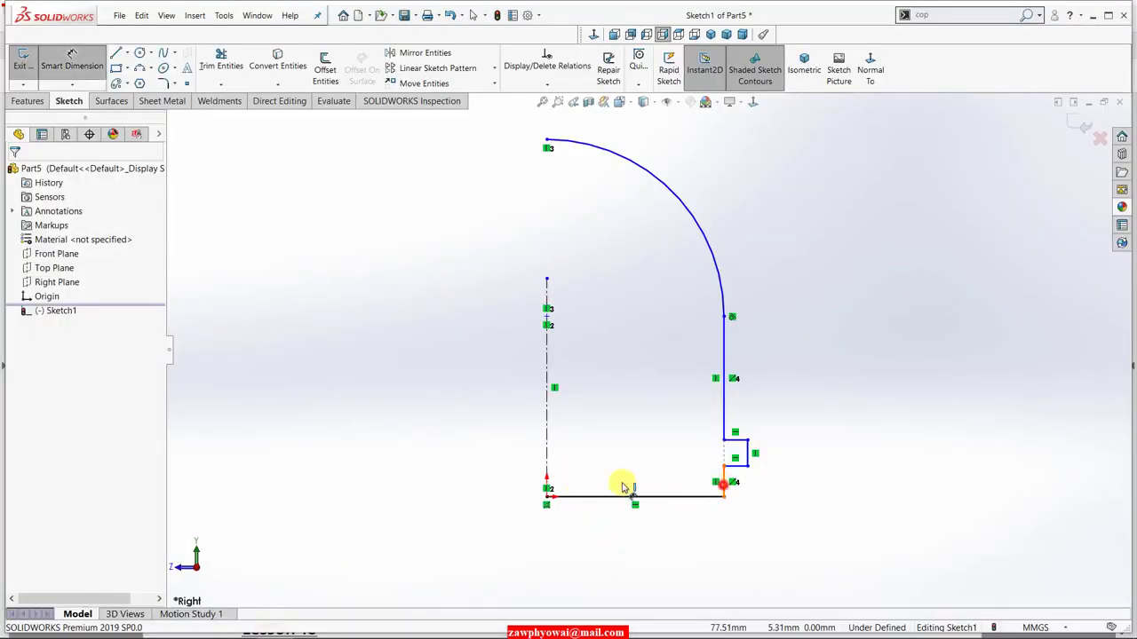
click(545, 447)
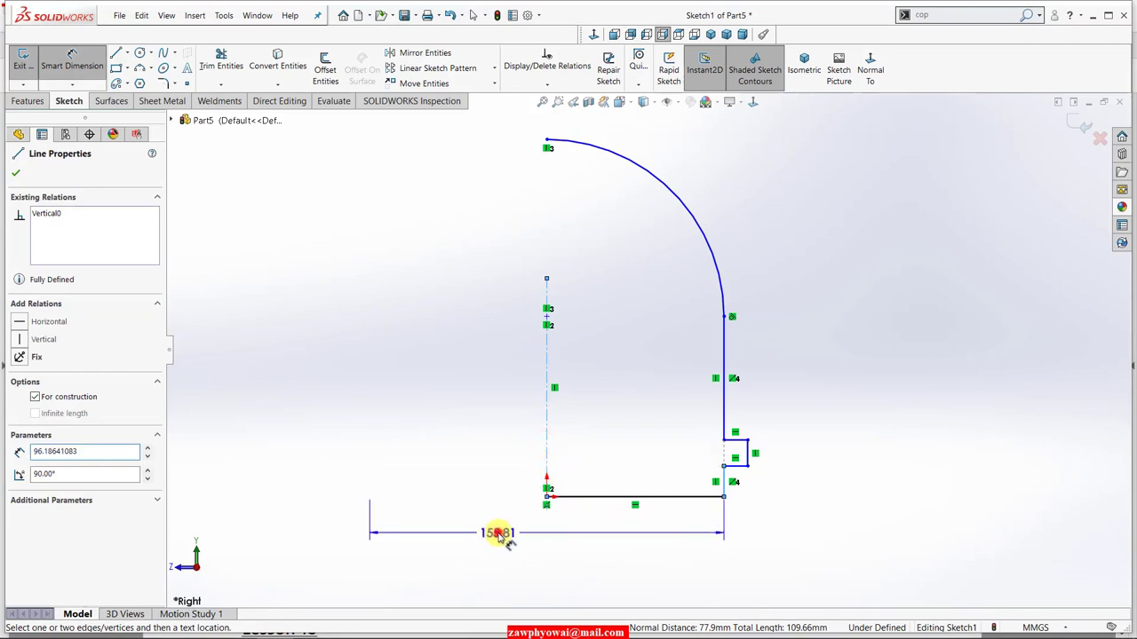
click(499, 534)
text(68.58)
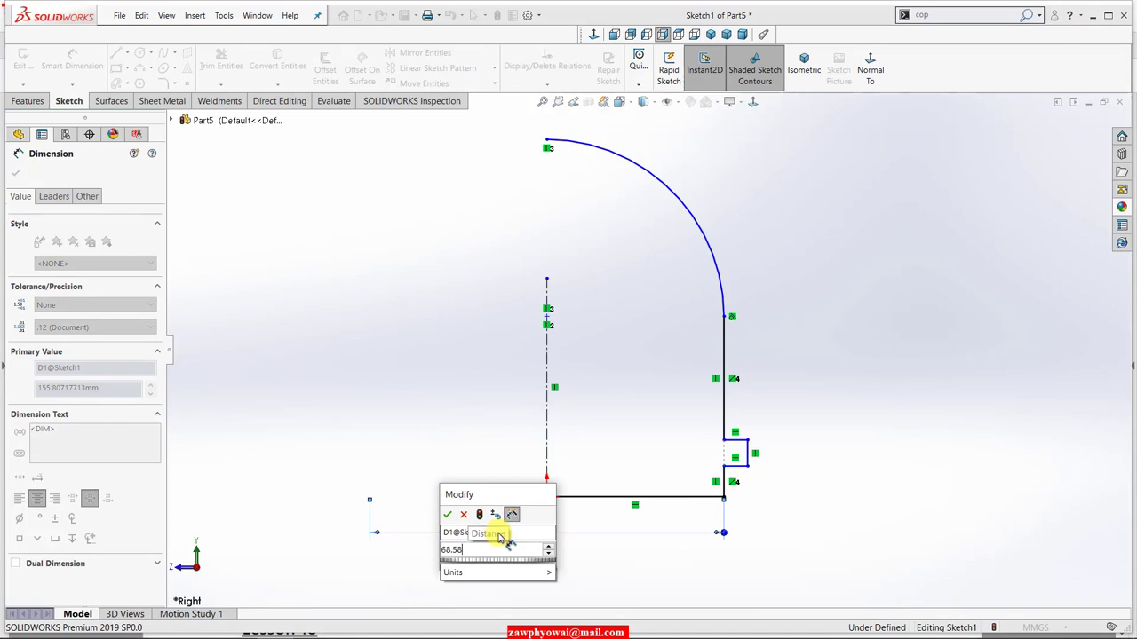
key(Return)
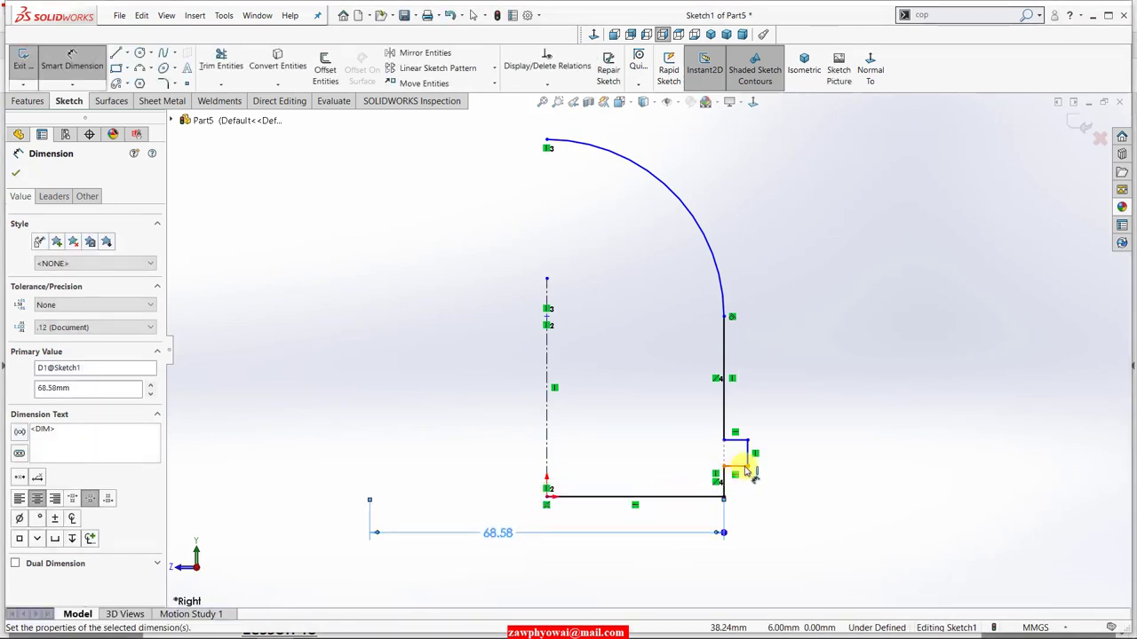
Step: Dimension the overall width to the flange edge as 95.25, checking it on the drawing
click(748, 457)
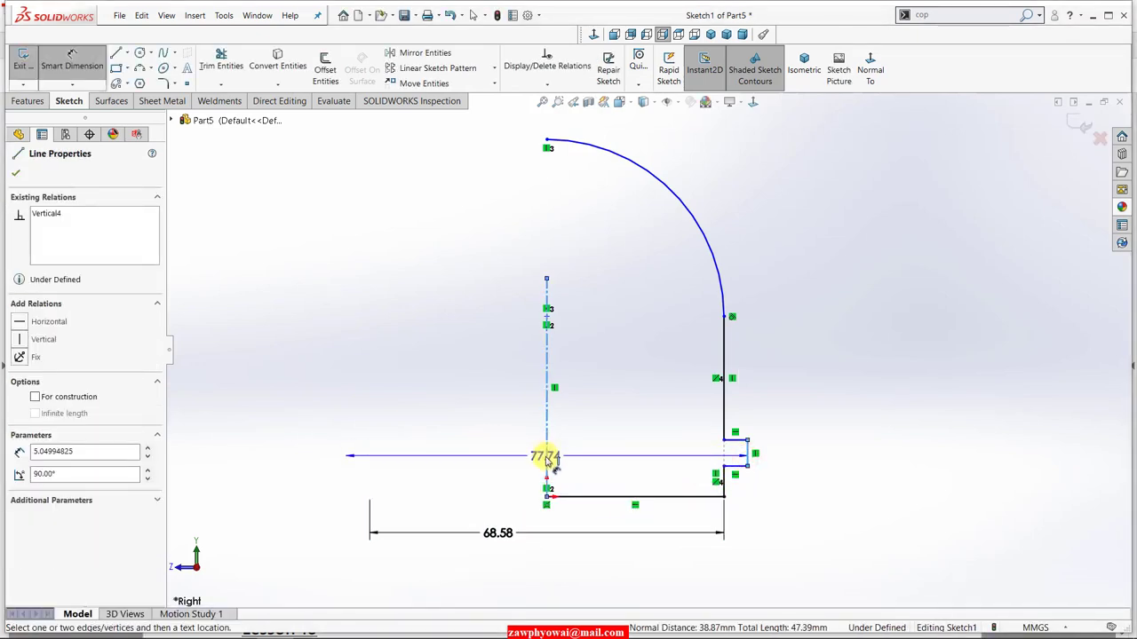
click(550, 576)
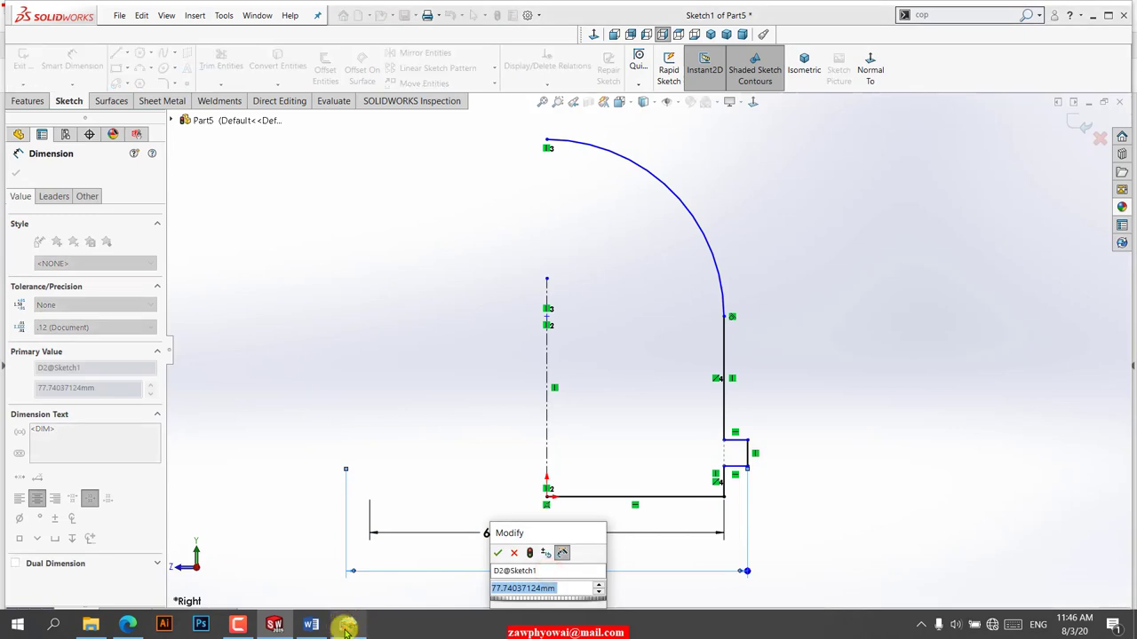
click(345, 628)
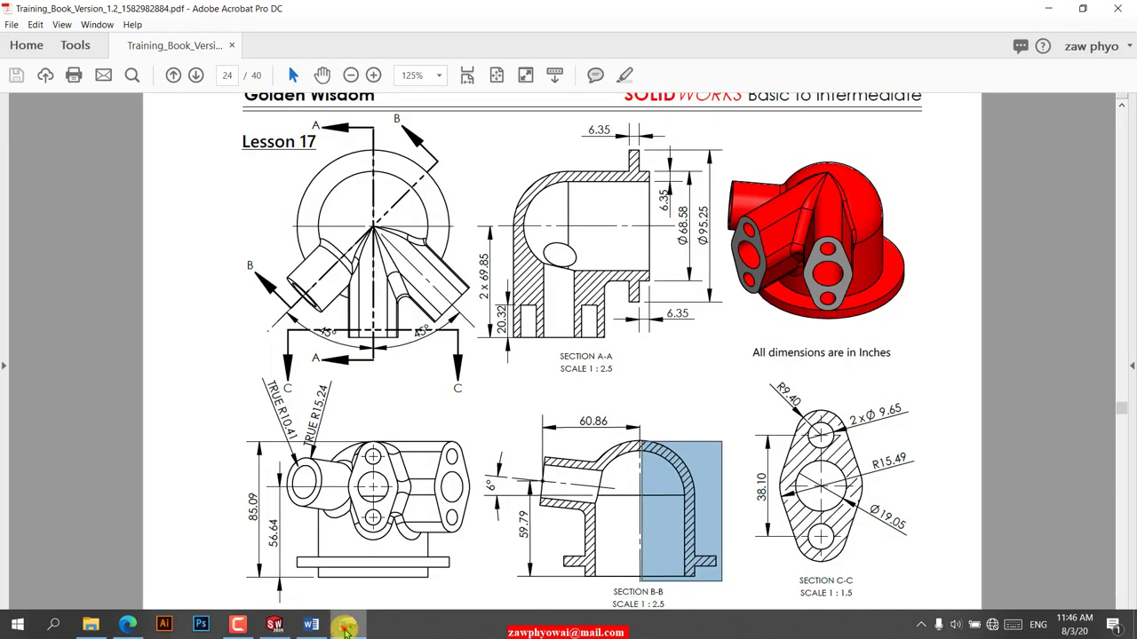
click(345, 628)
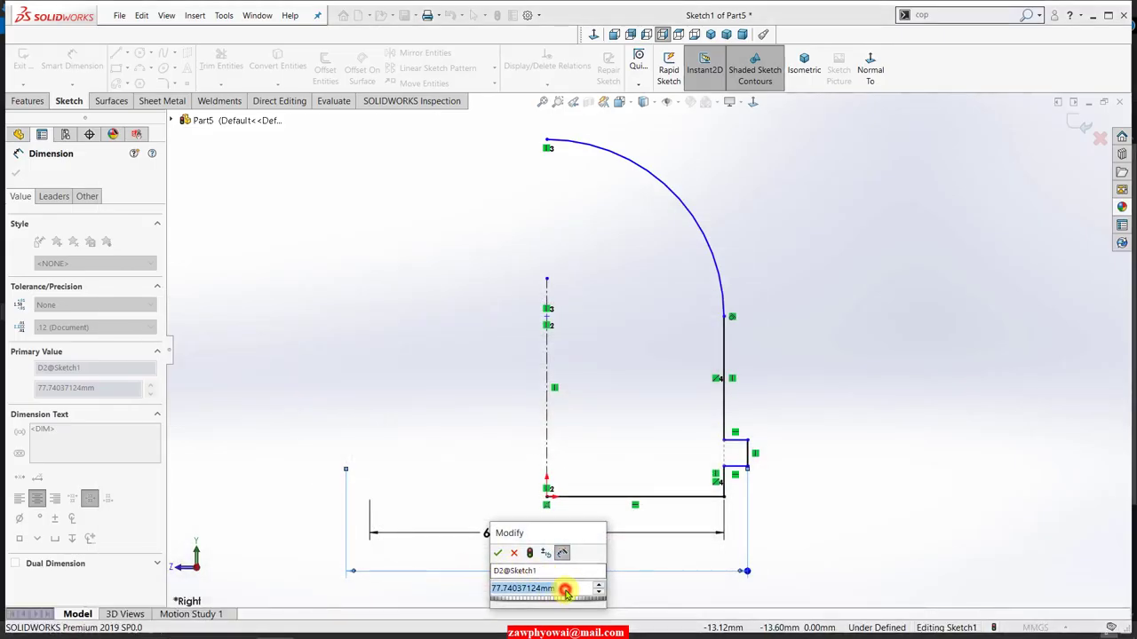
text(95.25)
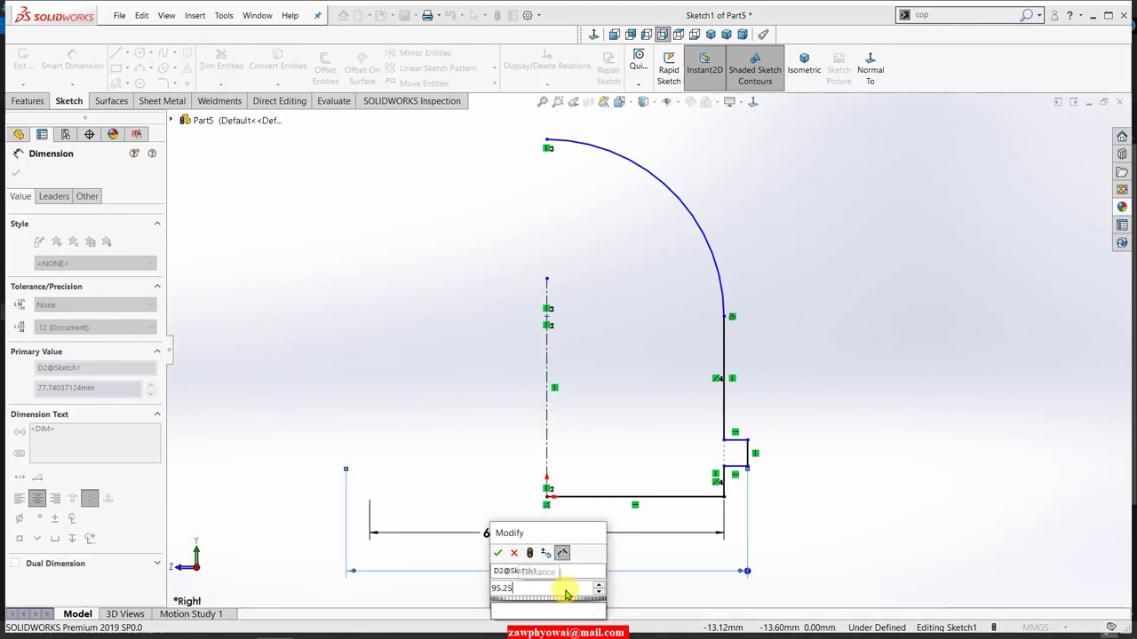
key(Return)
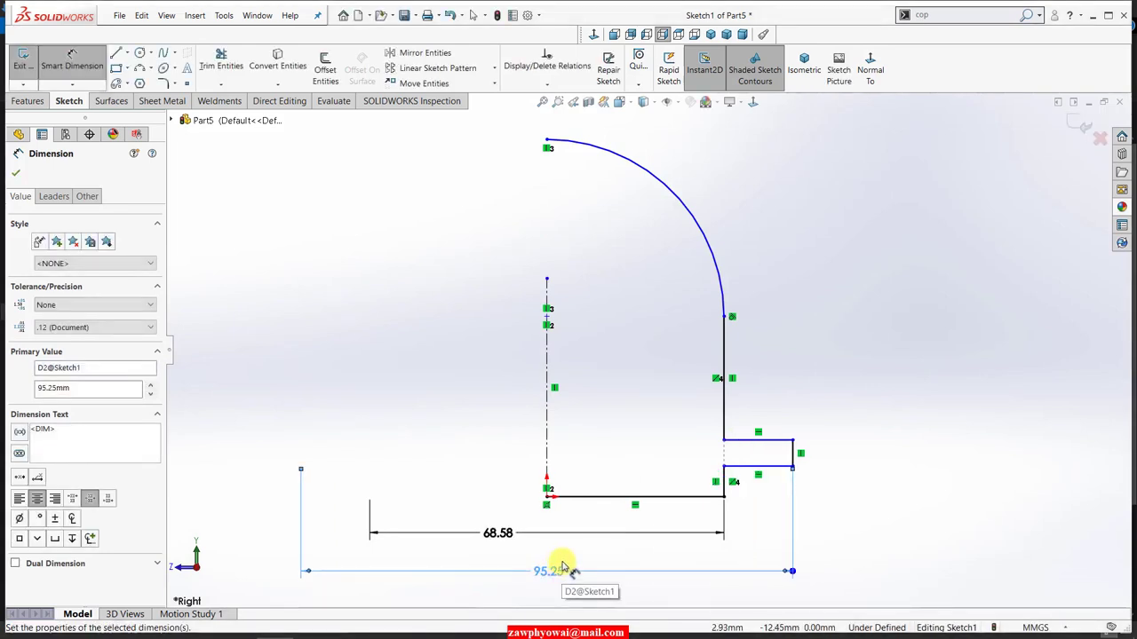
mouse_move(346, 625)
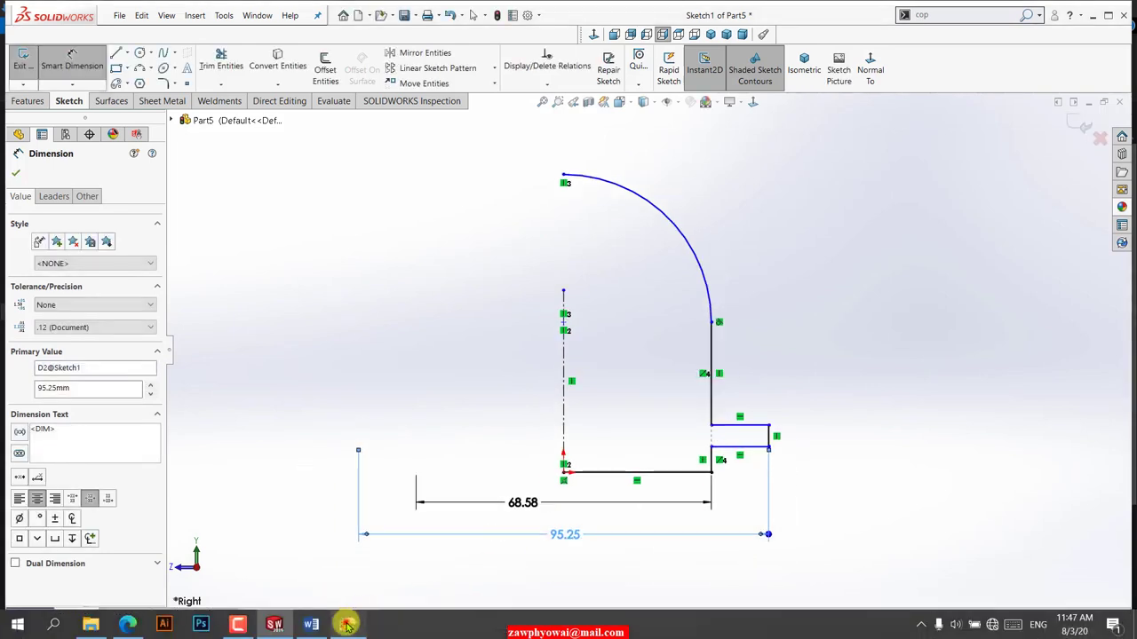
click(347, 624)
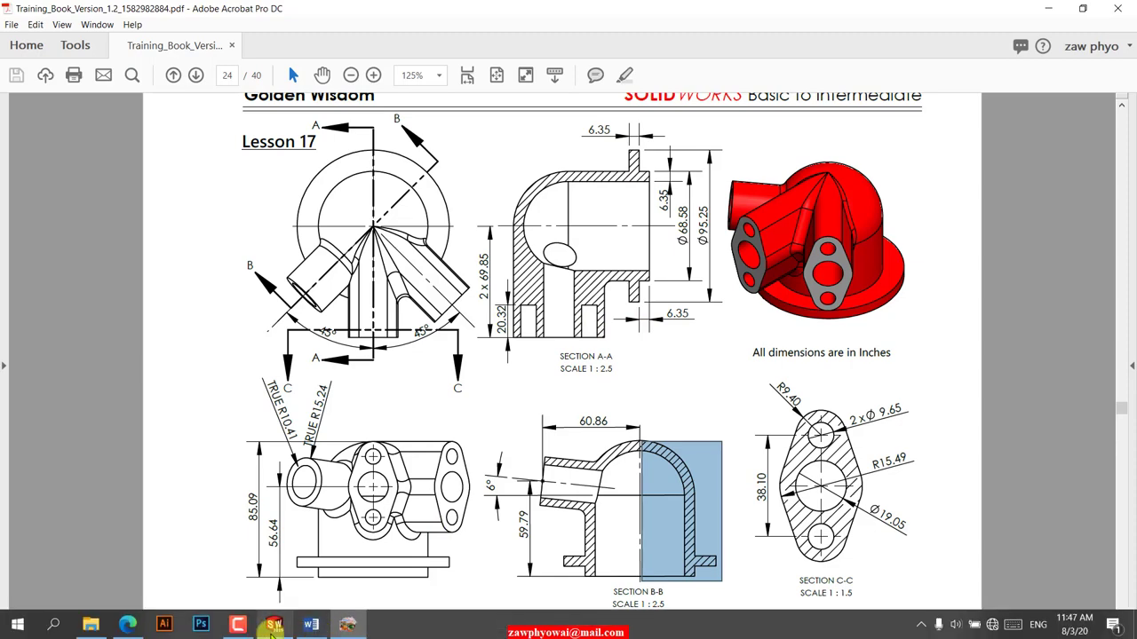
Step: Dimension both flange step heights to 6.35
click(273, 626)
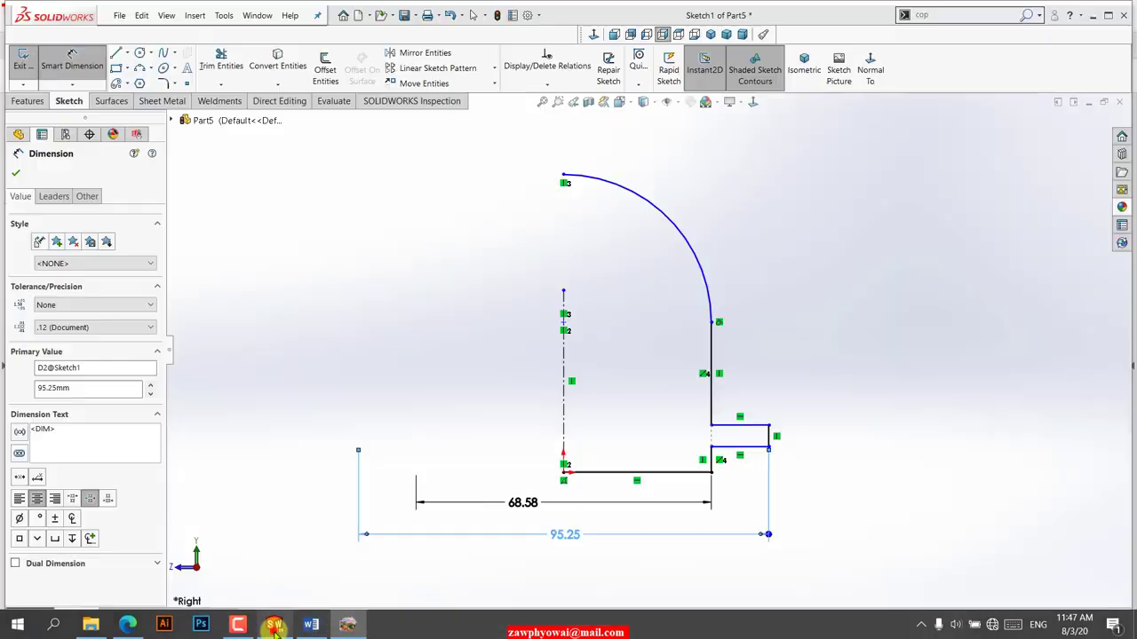
click(713, 465)
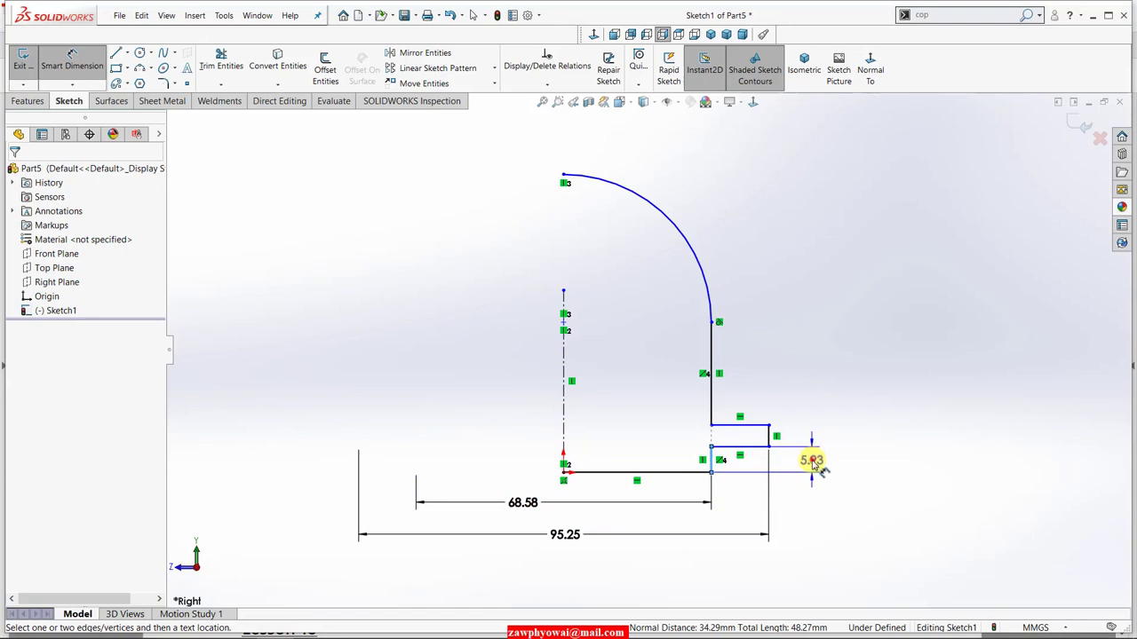
click(813, 462)
text(6.35)
key(Return)
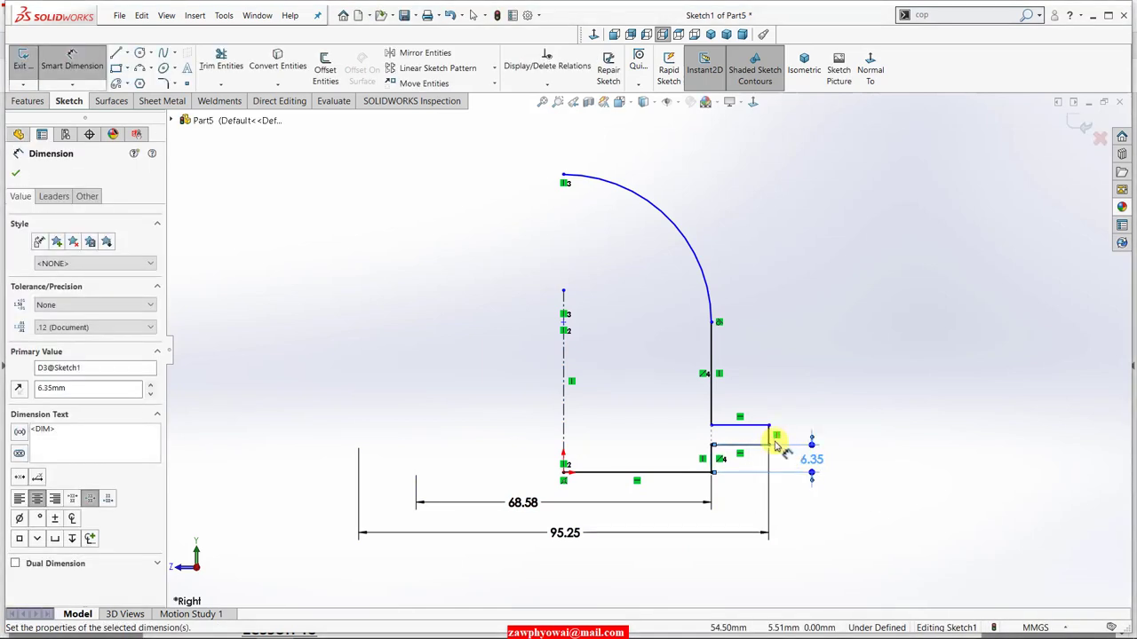
click(770, 437)
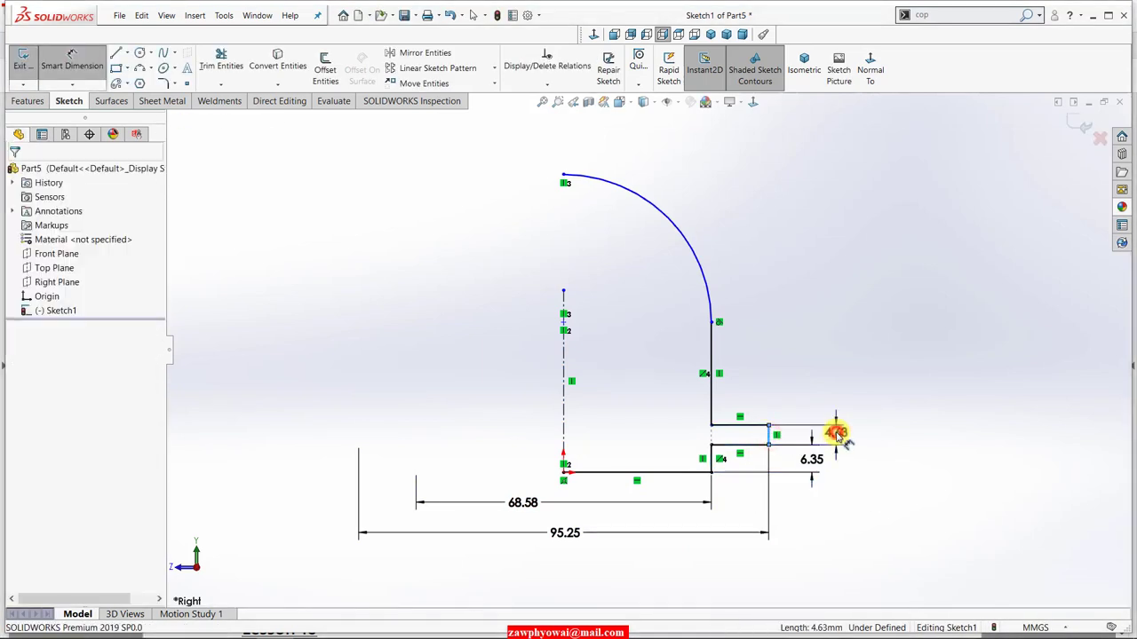
click(838, 436)
text(6.35)
key(Return)
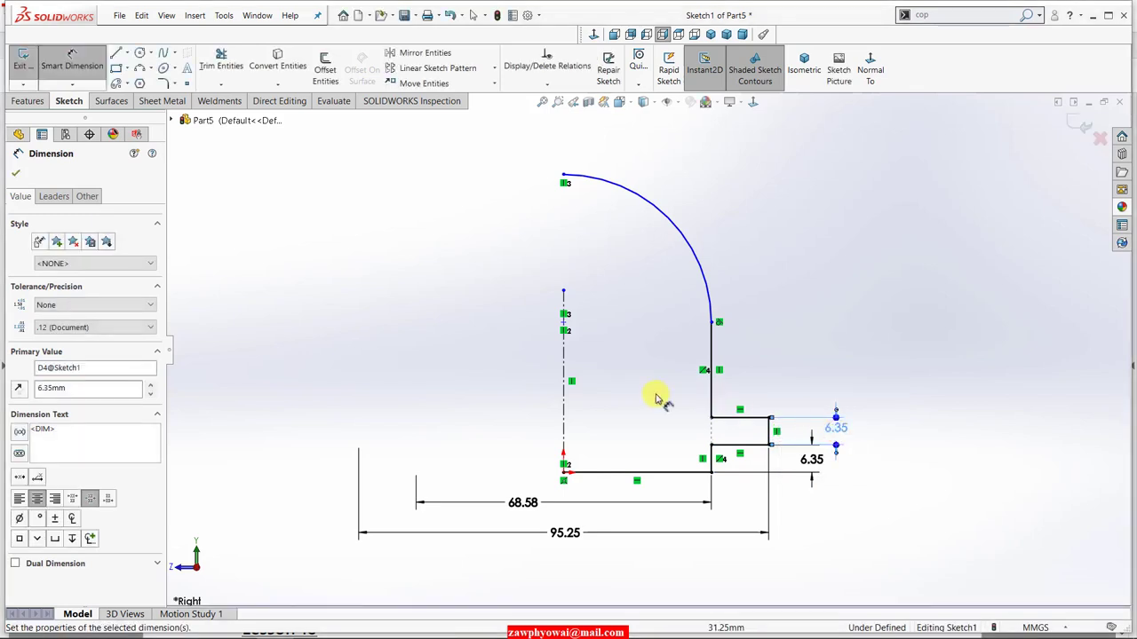
Step: Drop the over-defining arc radius and drag the sketch point up to the arc's top end
click(691, 247)
click(801, 222)
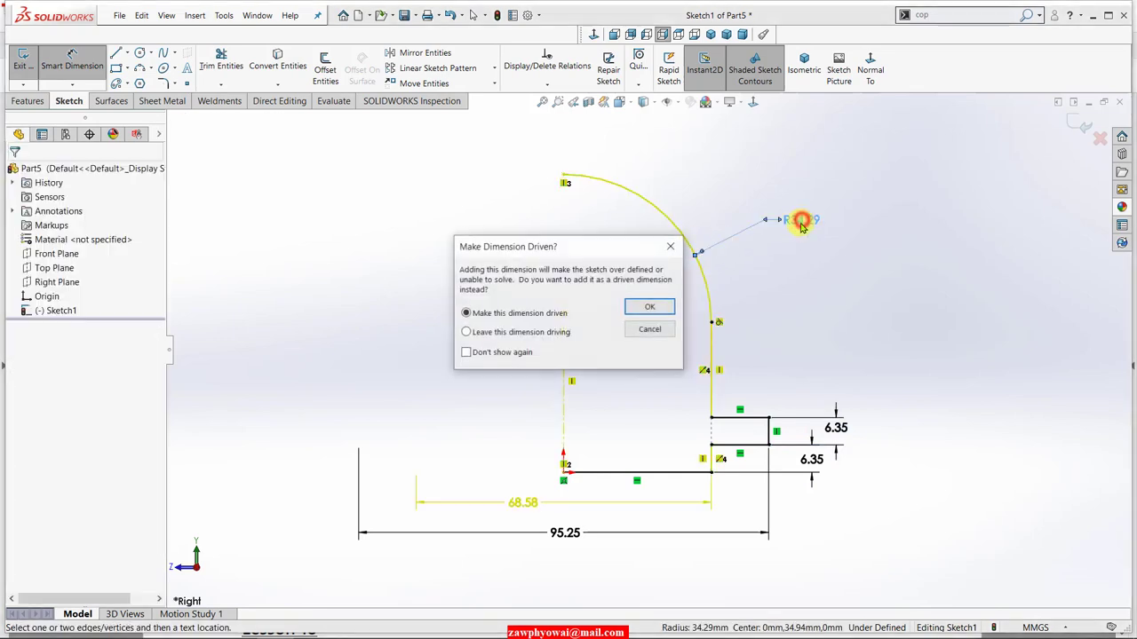
click(637, 333)
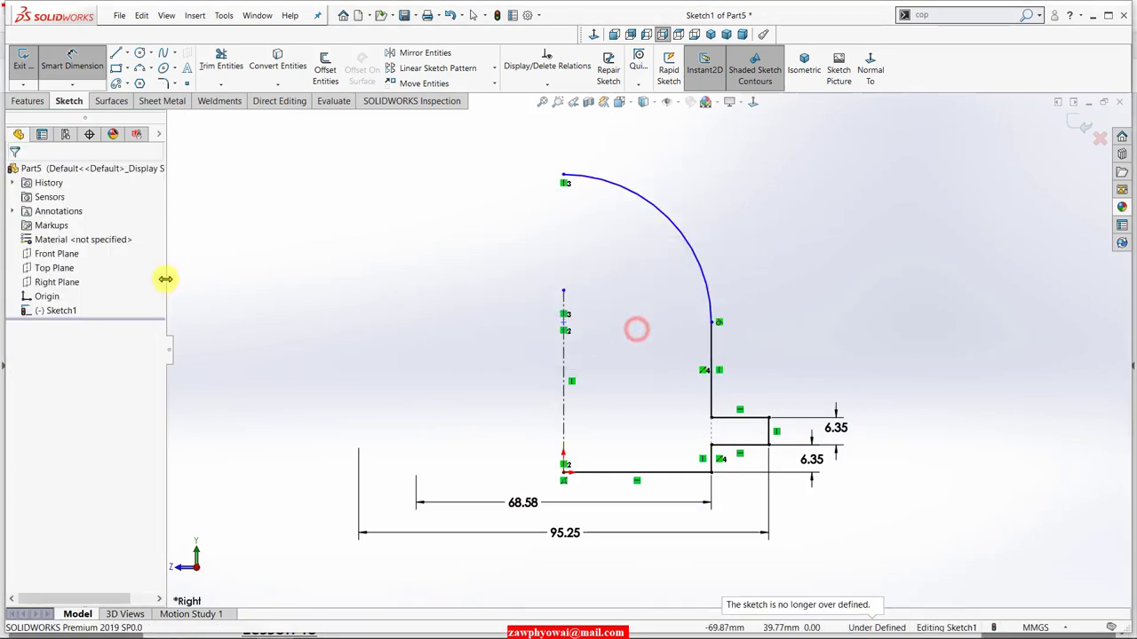
right_click(291, 286)
click(308, 322)
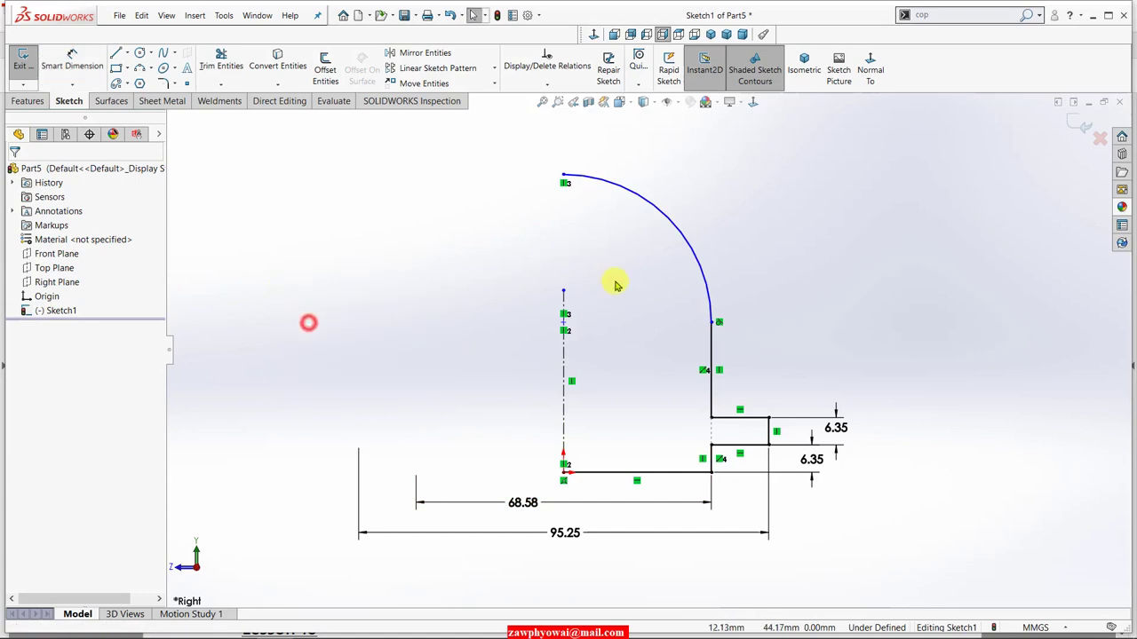
drag(564, 293, 568, 182)
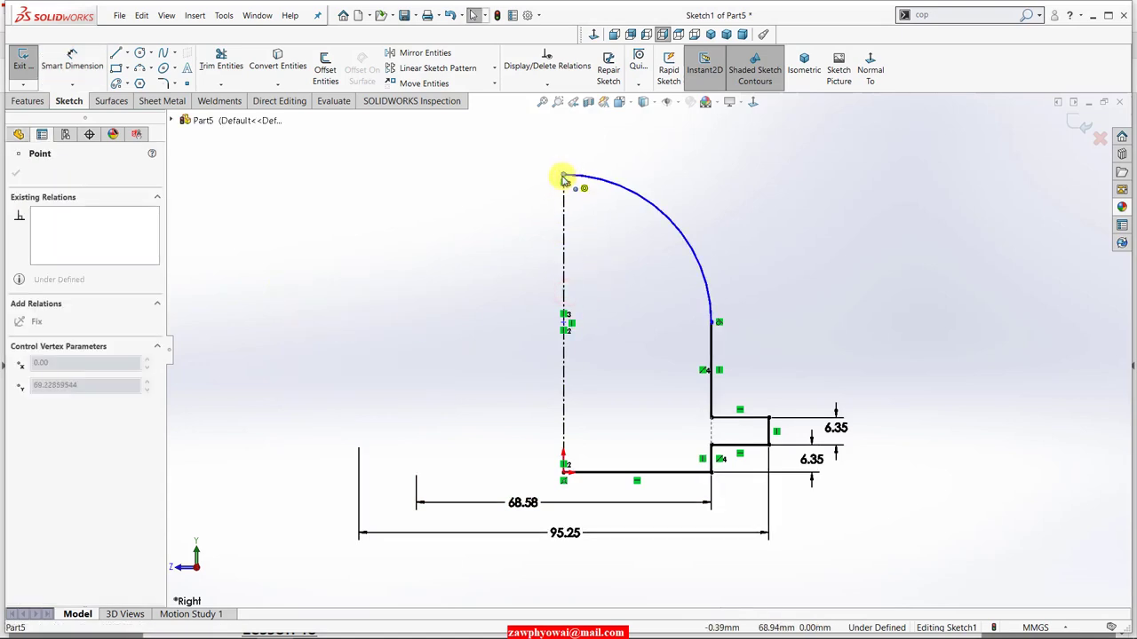
click(494, 232)
key(f)
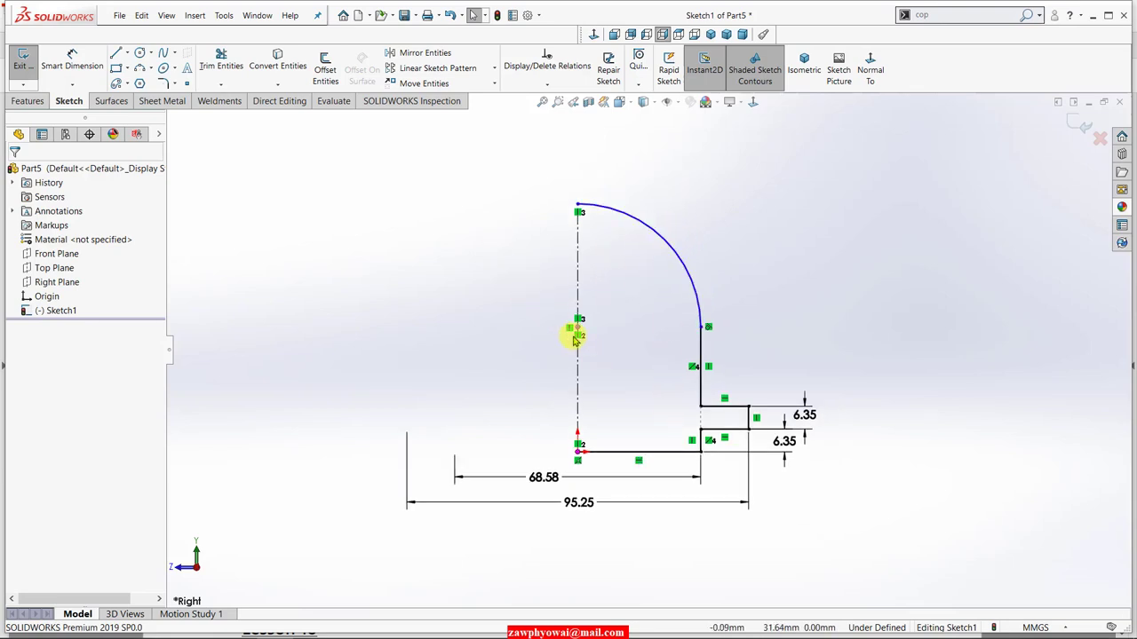
Step: Place a vertical dimension from the origin to the arc's centre point
right_drag(398, 548, 400, 511)
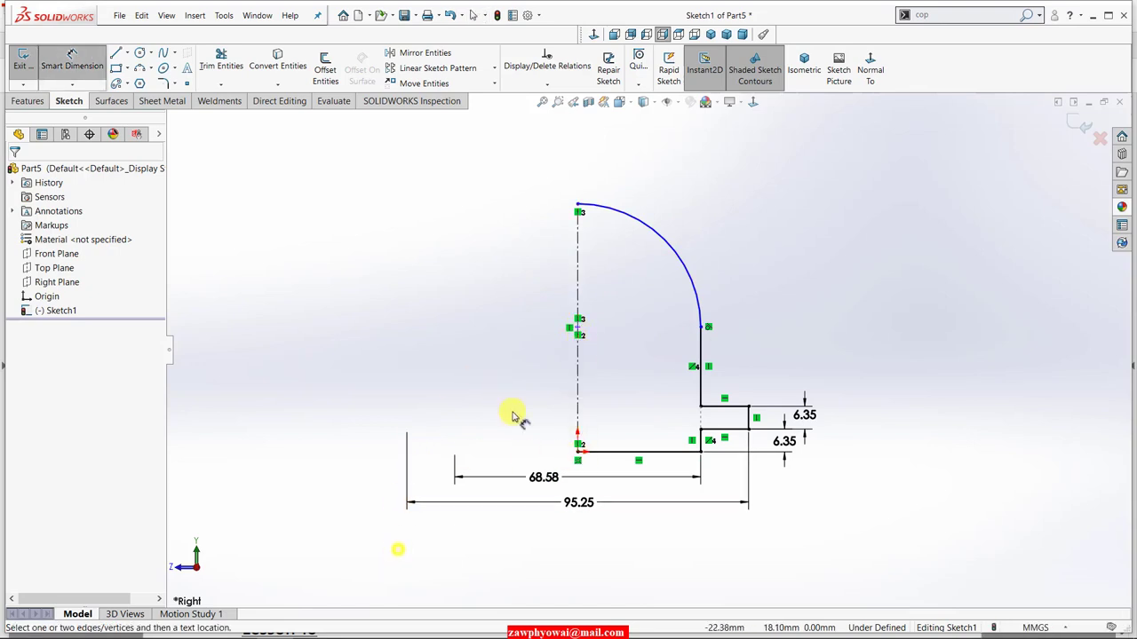
click(579, 453)
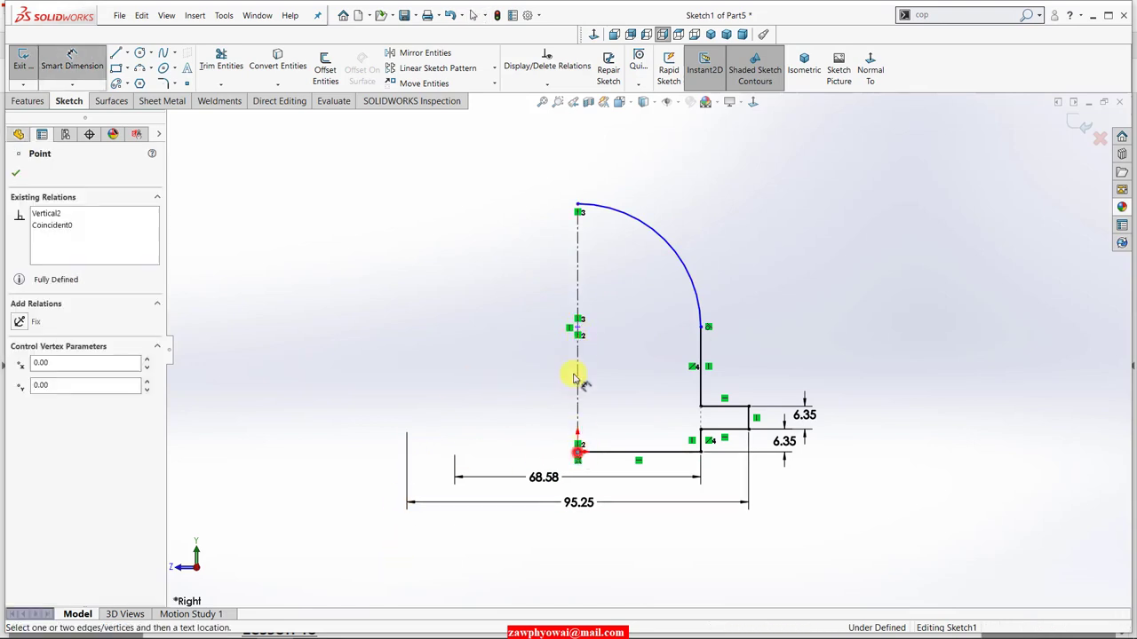
click(578, 329)
click(508, 385)
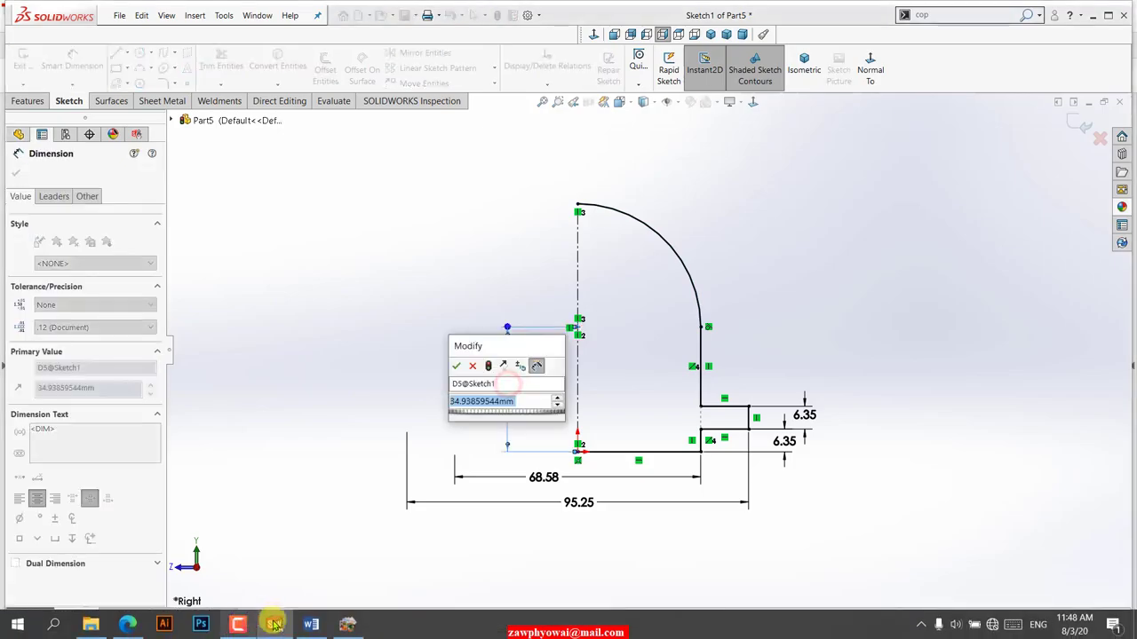
Step: Look up the 56.64 and 59.79 heights on the Lesson 17 drawing, then return to SOLIDWORKS
click(342, 625)
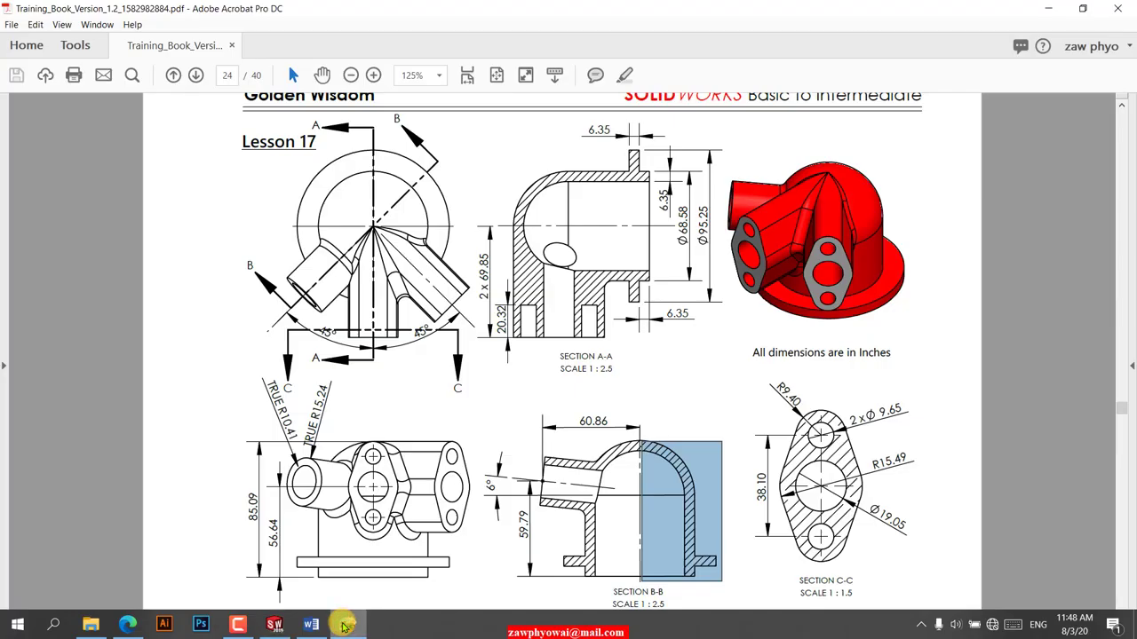
click(368, 492)
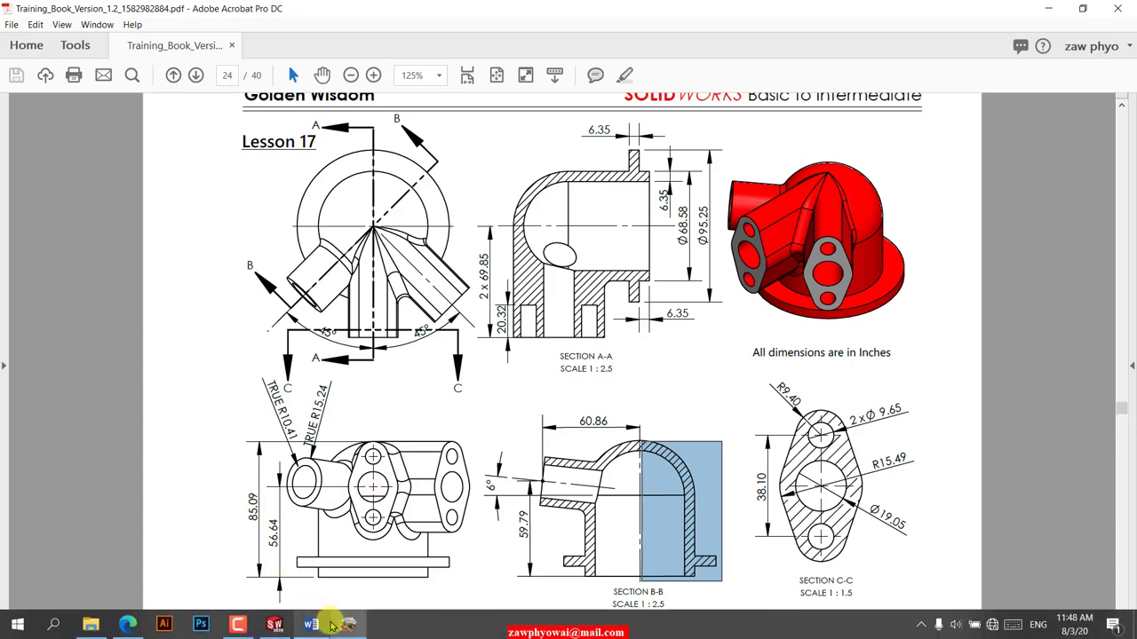
click(298, 627)
Step: Set the arc-centre height dimension to 56.64
click(275, 624)
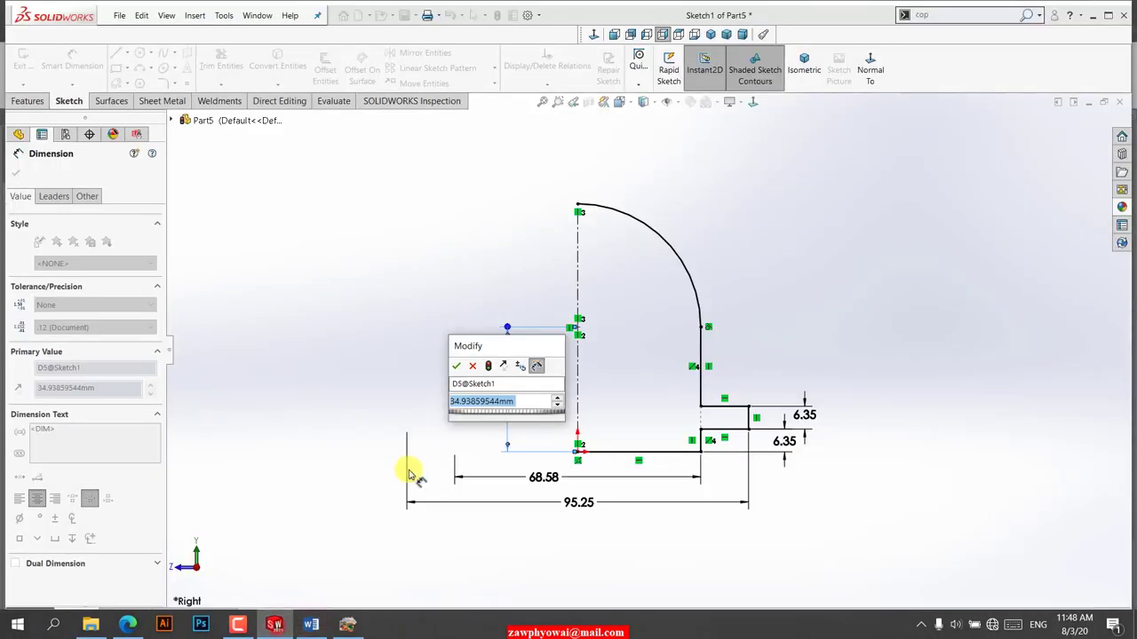
text(56)
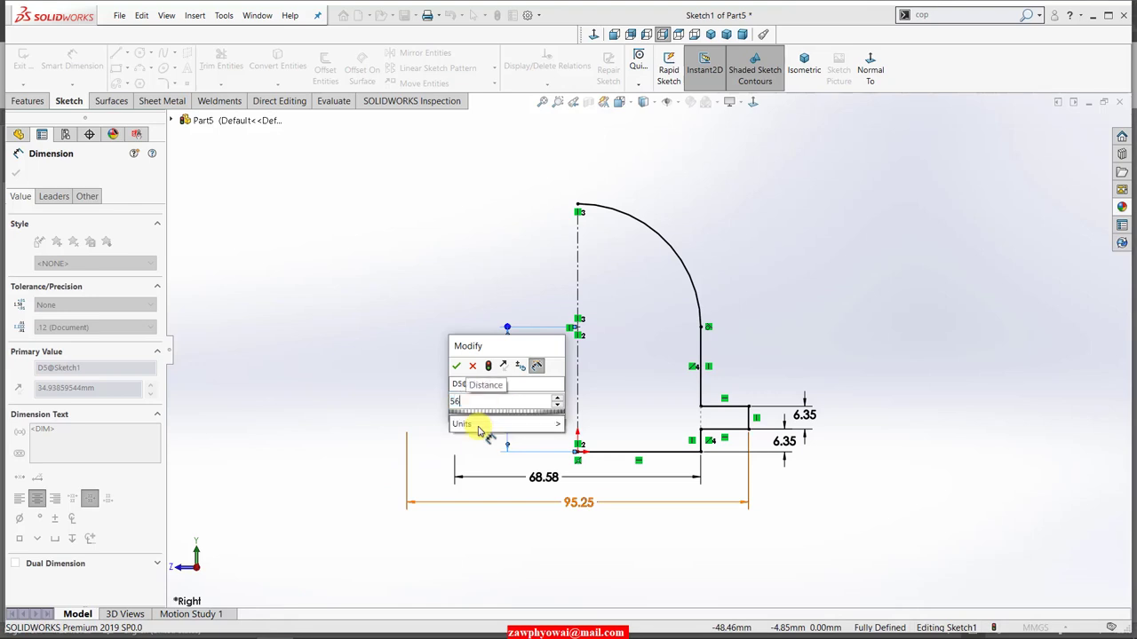
text(.64)
key(Return)
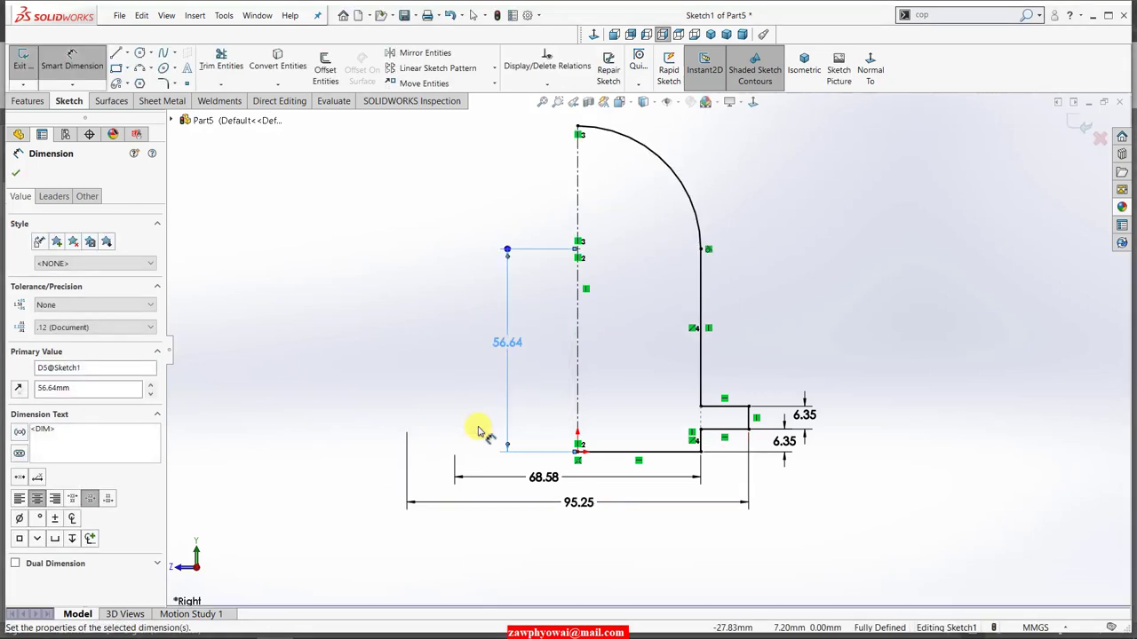
click(15, 173)
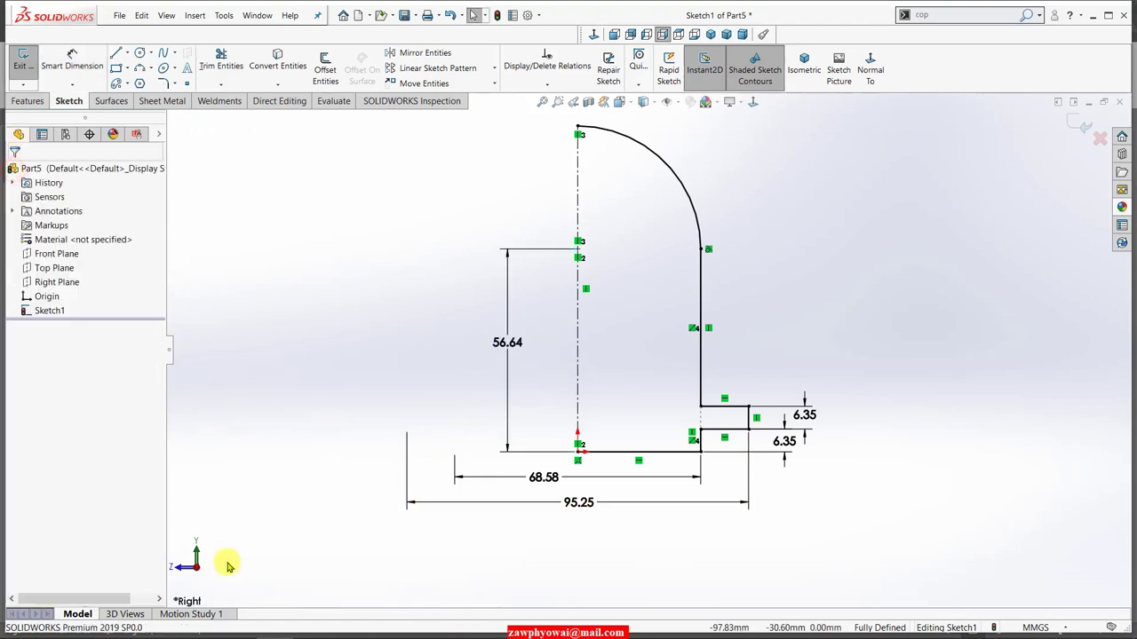
Step: Revolve the auto-closed profile 360° into the flanged dome solid, viewed isometrically
click(19, 100)
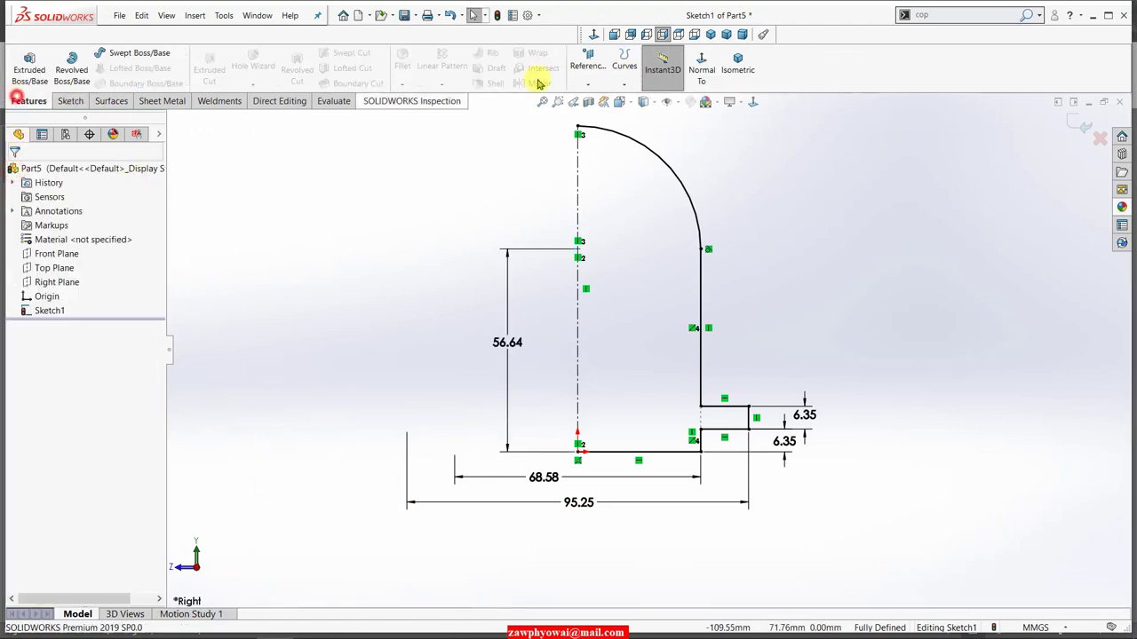
click(711, 36)
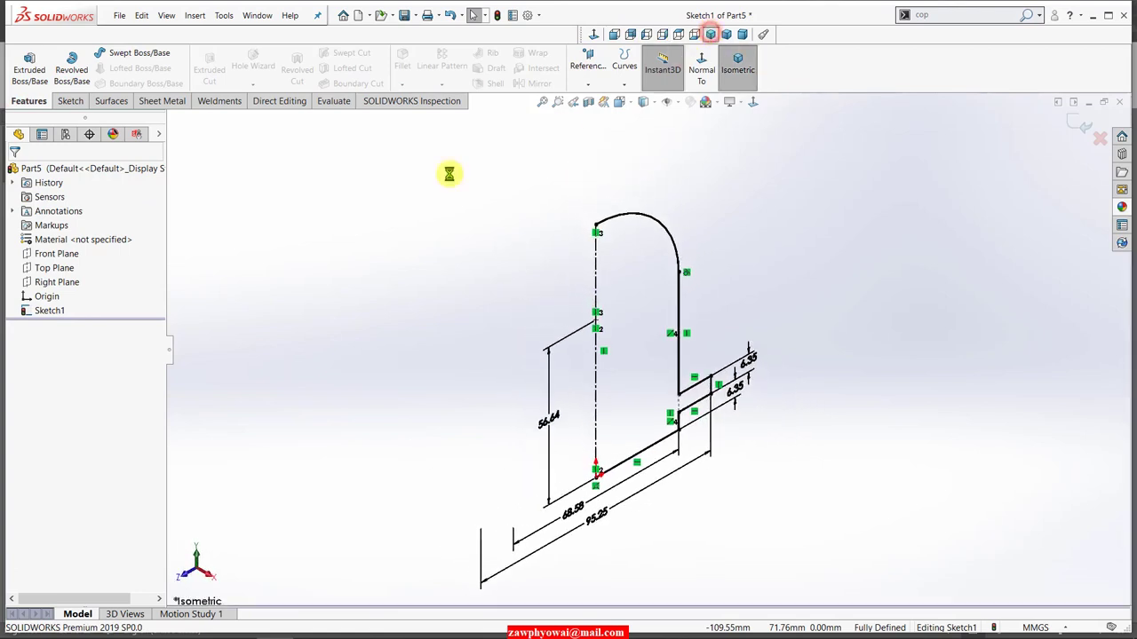
click(69, 64)
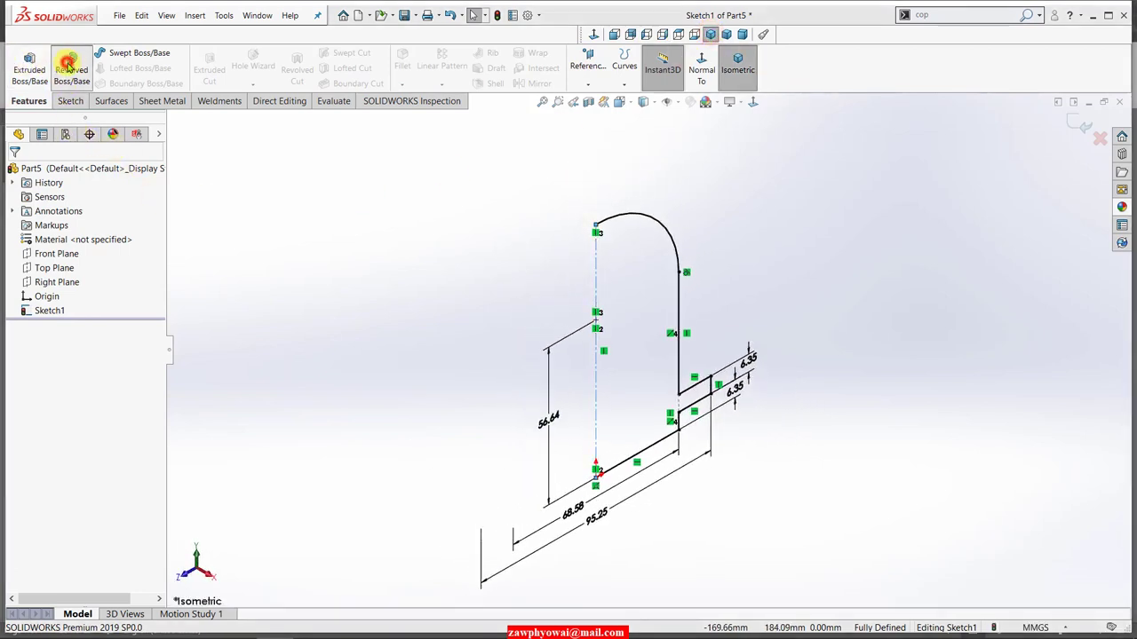
click(603, 335)
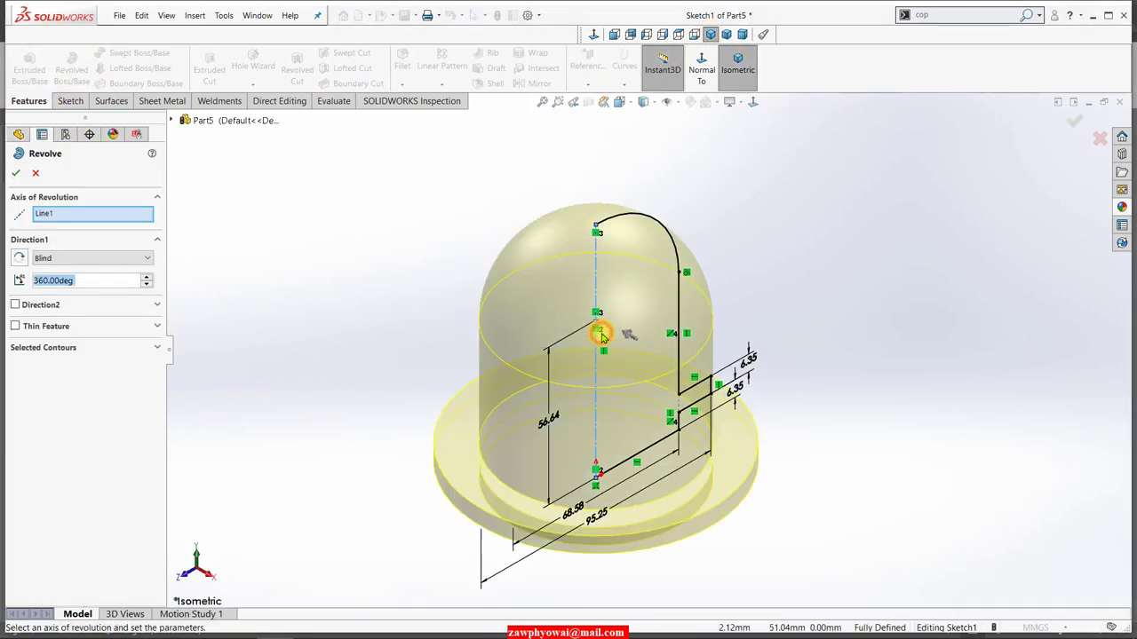
click(16, 172)
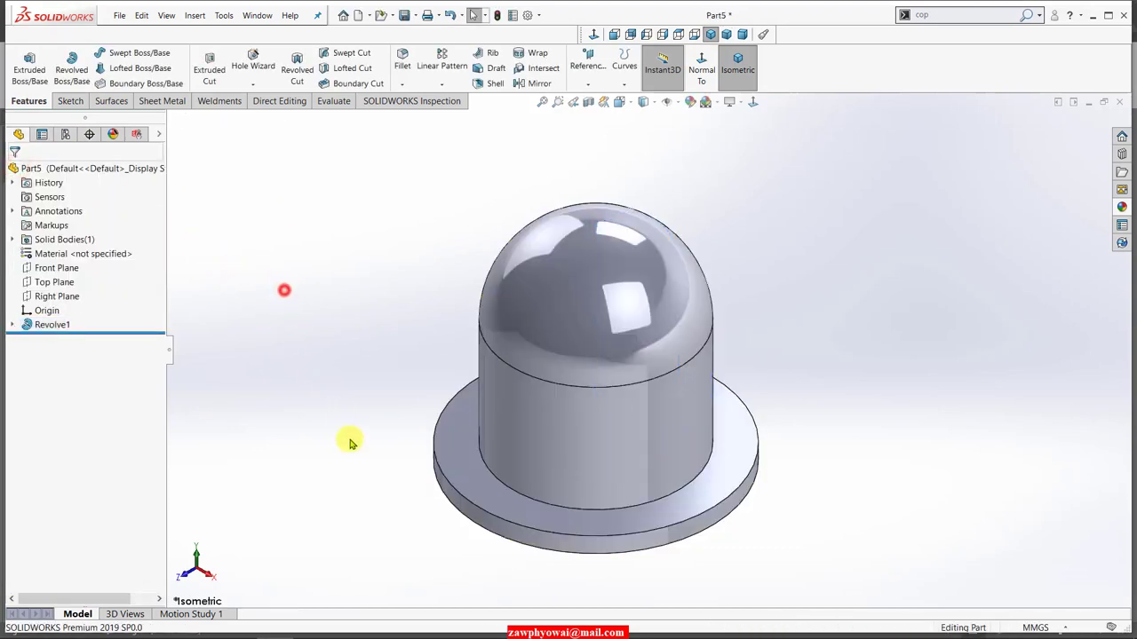
mouse_move(350, 441)
middle_down()
mouse_move(375, 295)
mouse_move(357, 434)
middle_up()
click(738, 71)
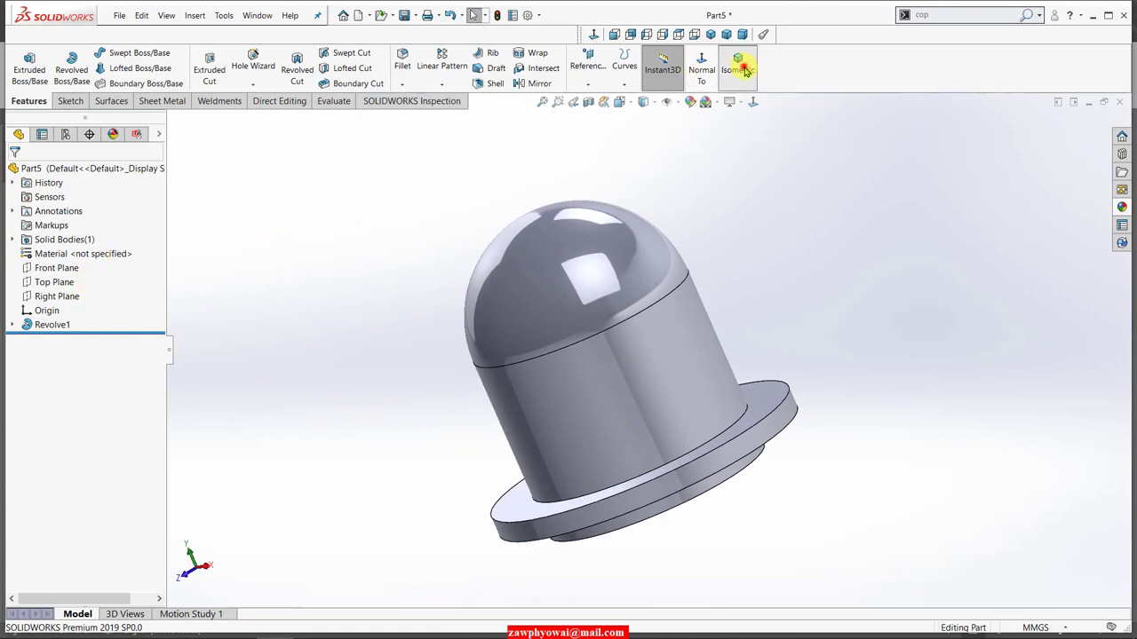
click(349, 626)
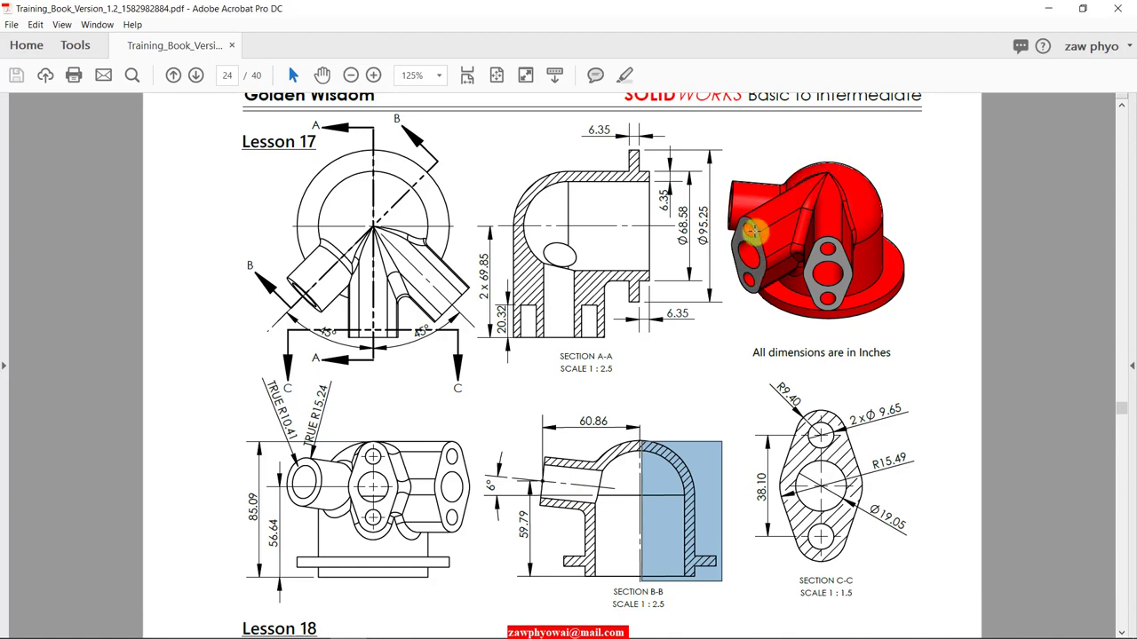
Step: Clear the Section B-B highlight in the PDF and return to the Revolve1 model
click(484, 266)
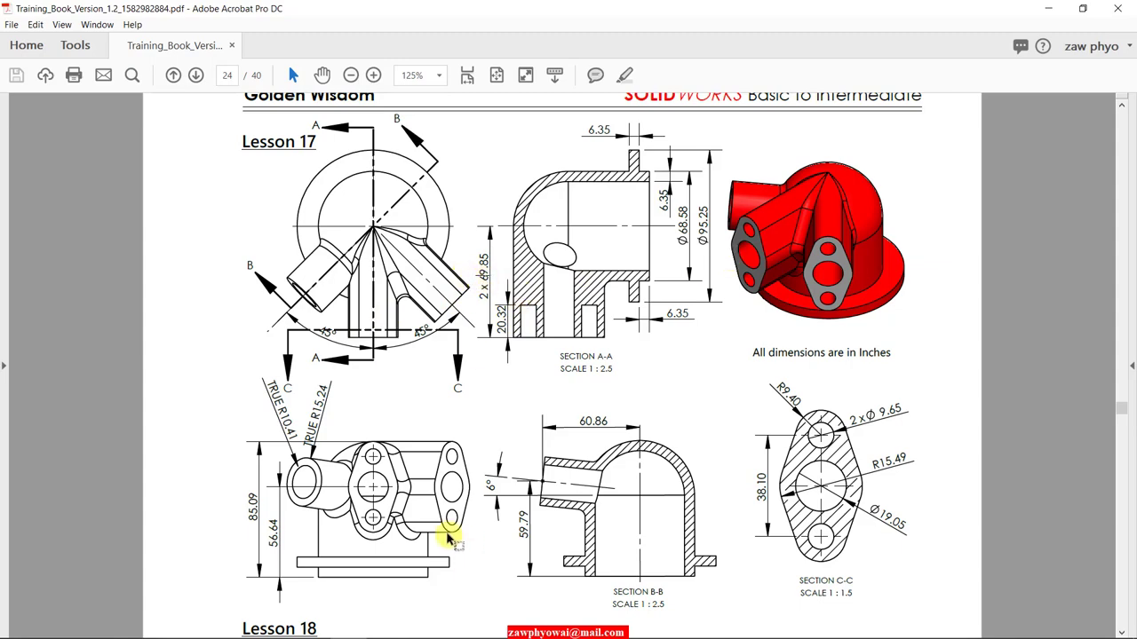
click(273, 624)
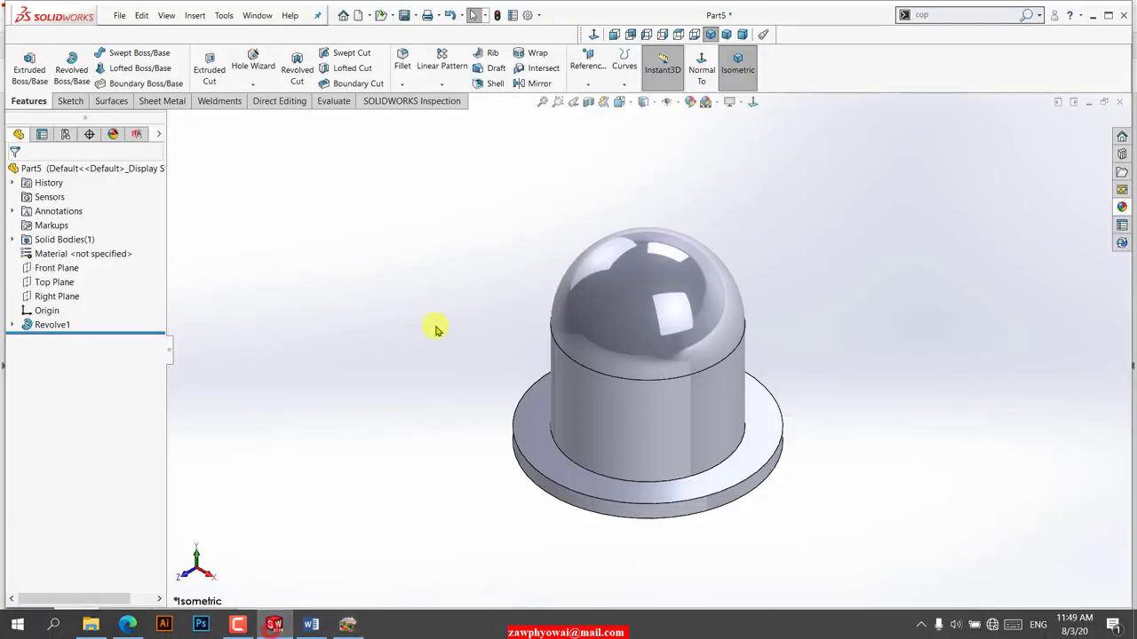
Step: Create Plane1 offset 69.85 mm from the Front Plane, then select it
click(66, 270)
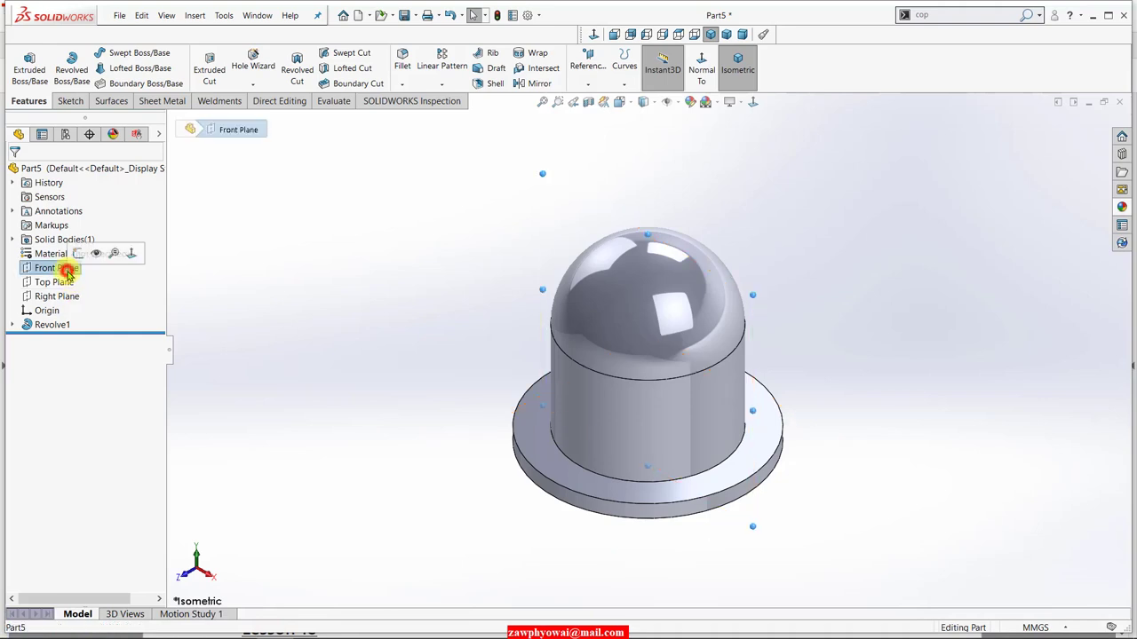
click(587, 57)
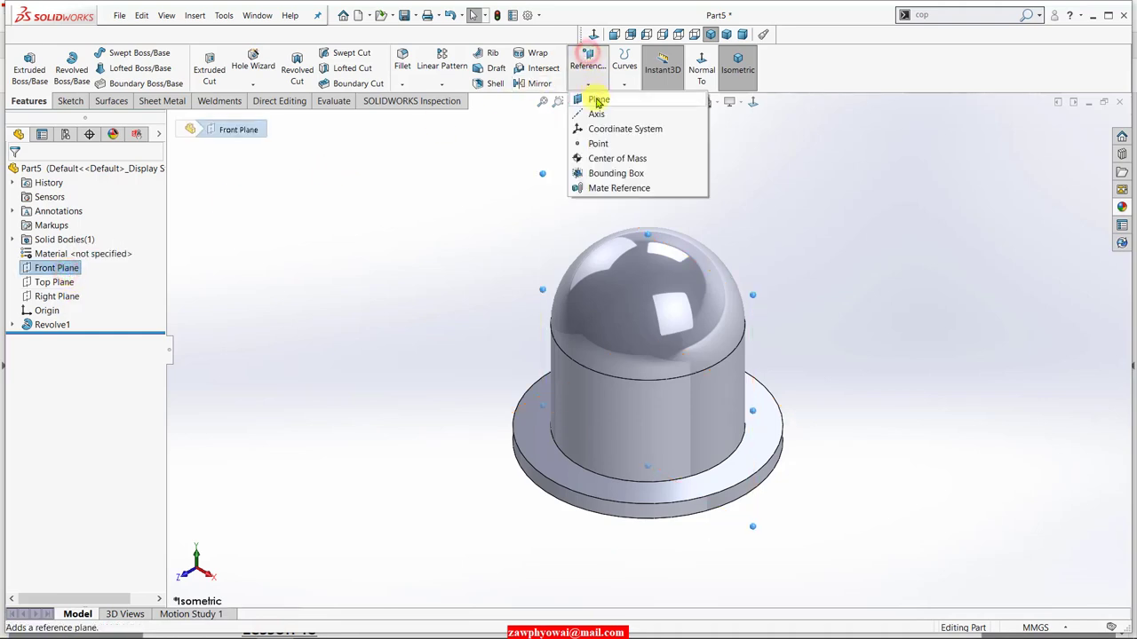
click(597, 98)
text(69.85)
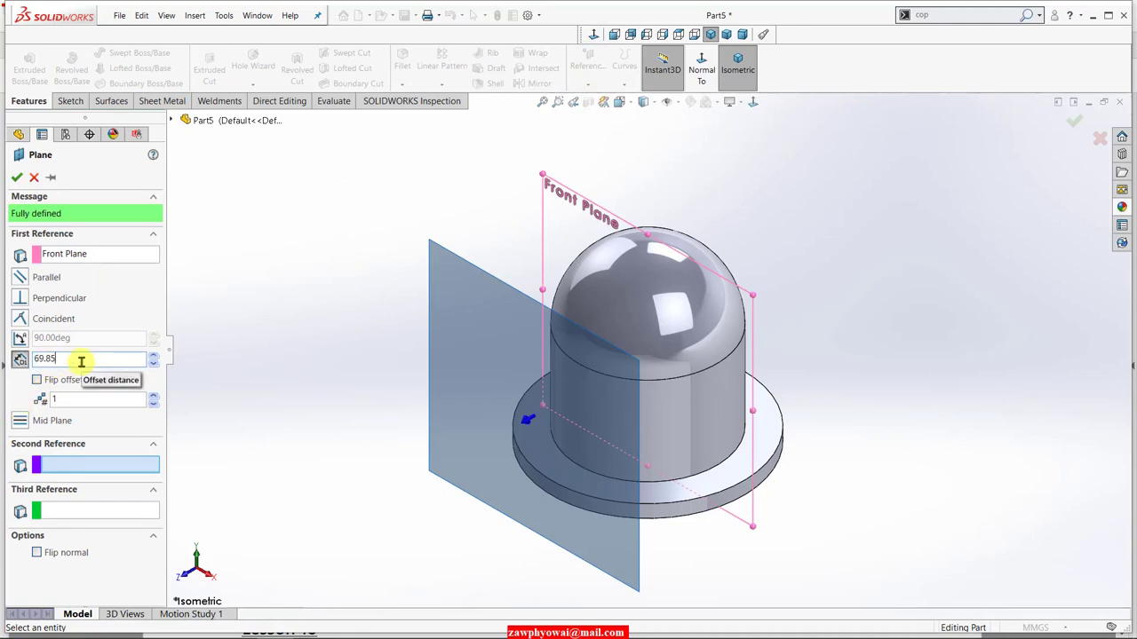
key(Return)
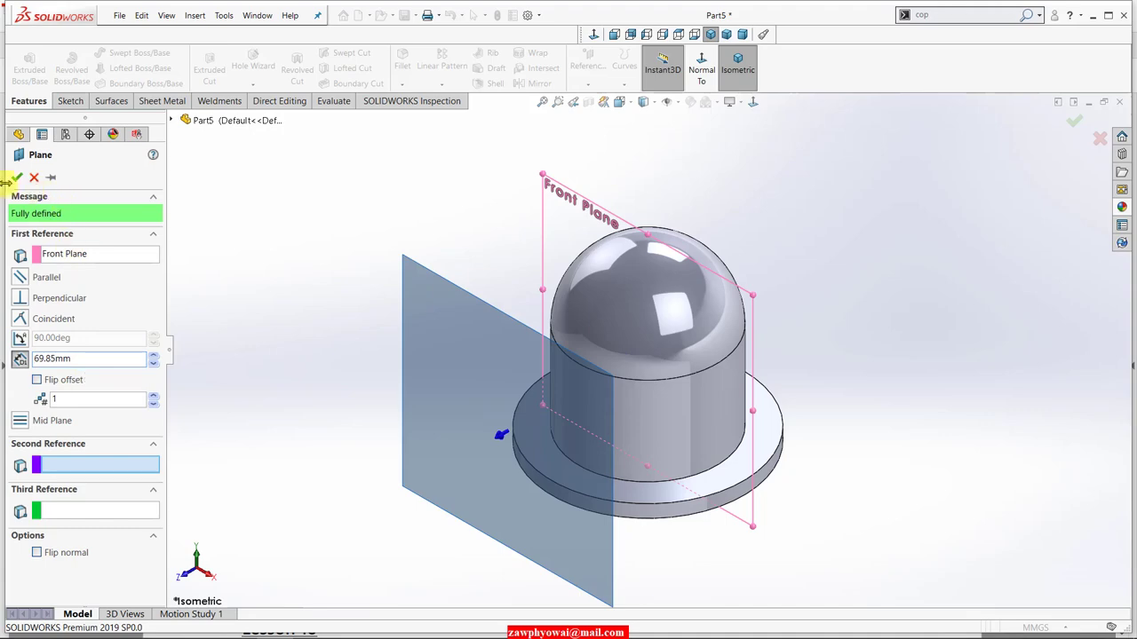
click(14, 178)
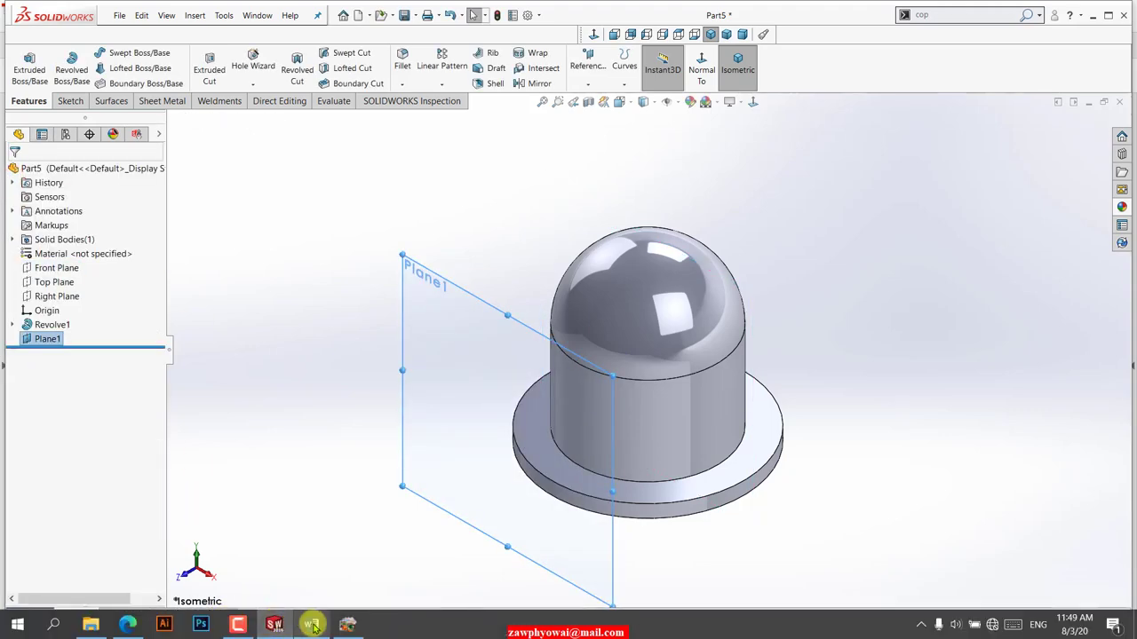
click(345, 628)
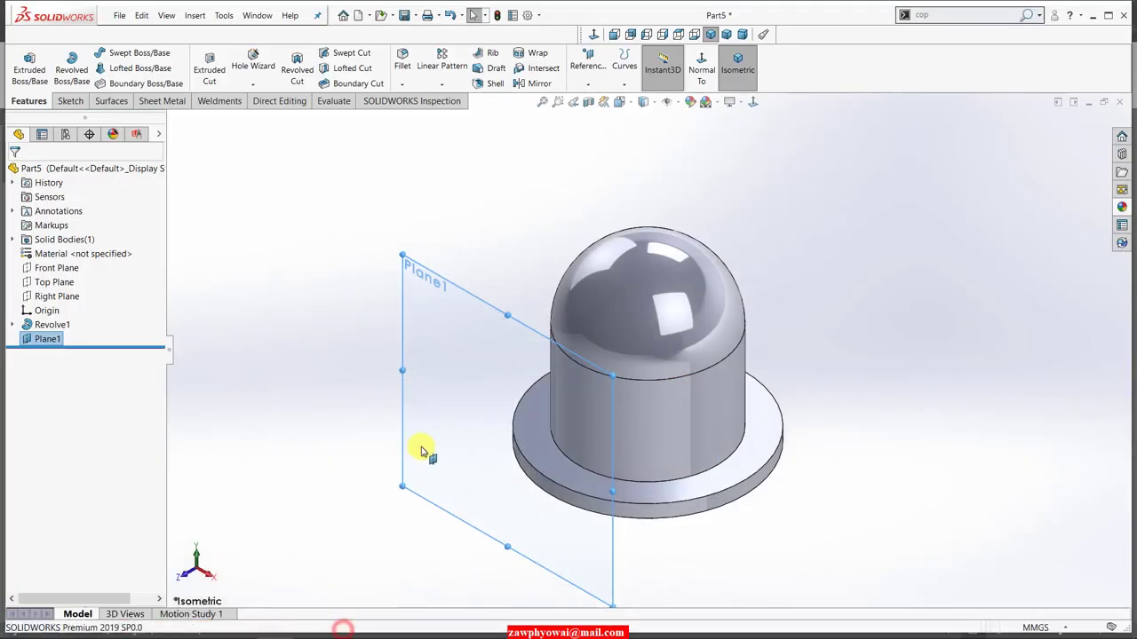
click(421, 447)
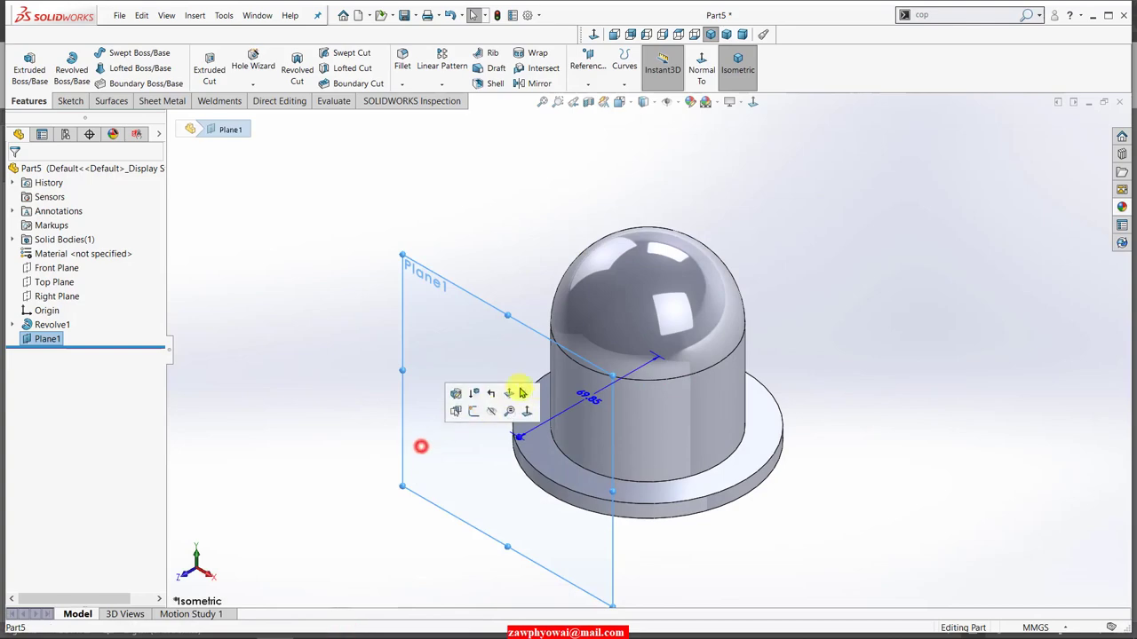
Step: Start a sketch on Plane1 viewed normal-to, with a vertical centerline up from the origin
click(473, 410)
click(870, 75)
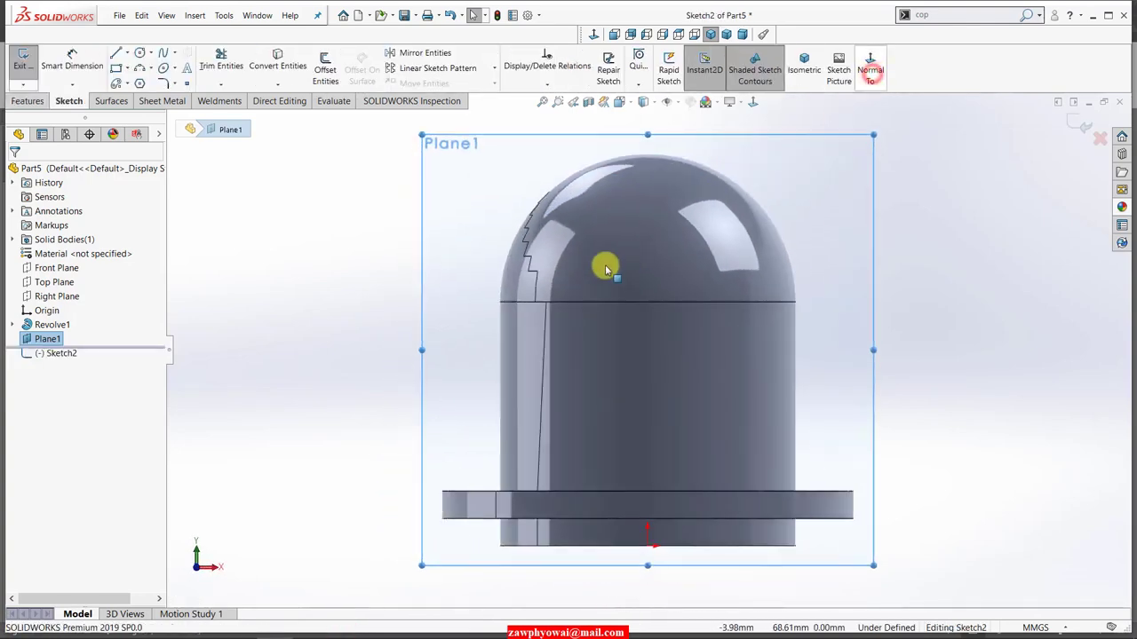
click(127, 56)
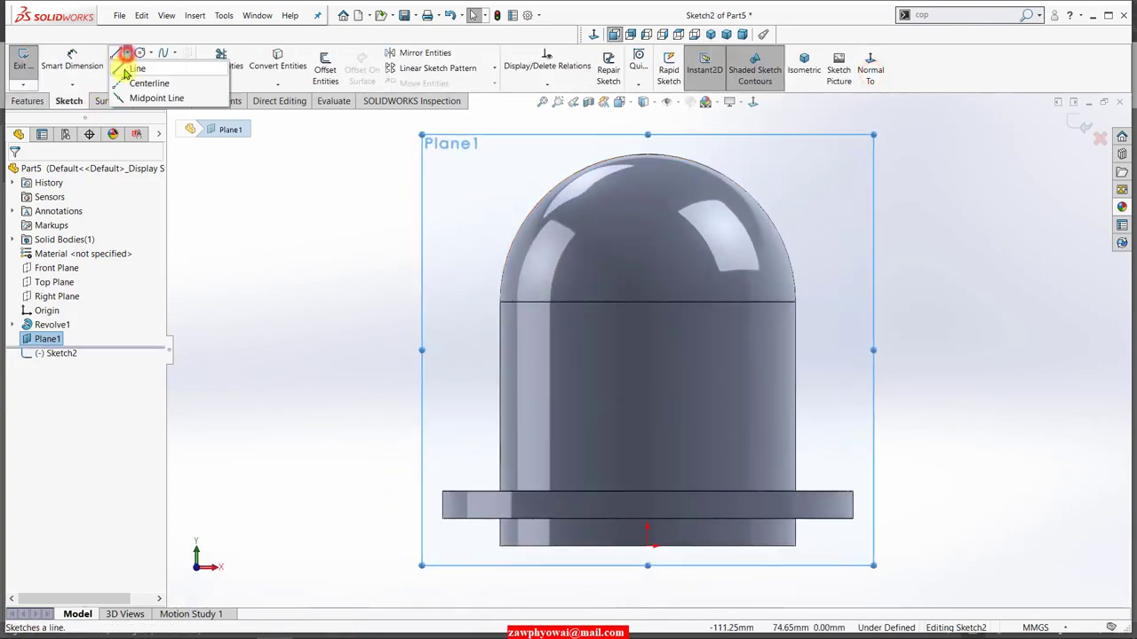
click(182, 78)
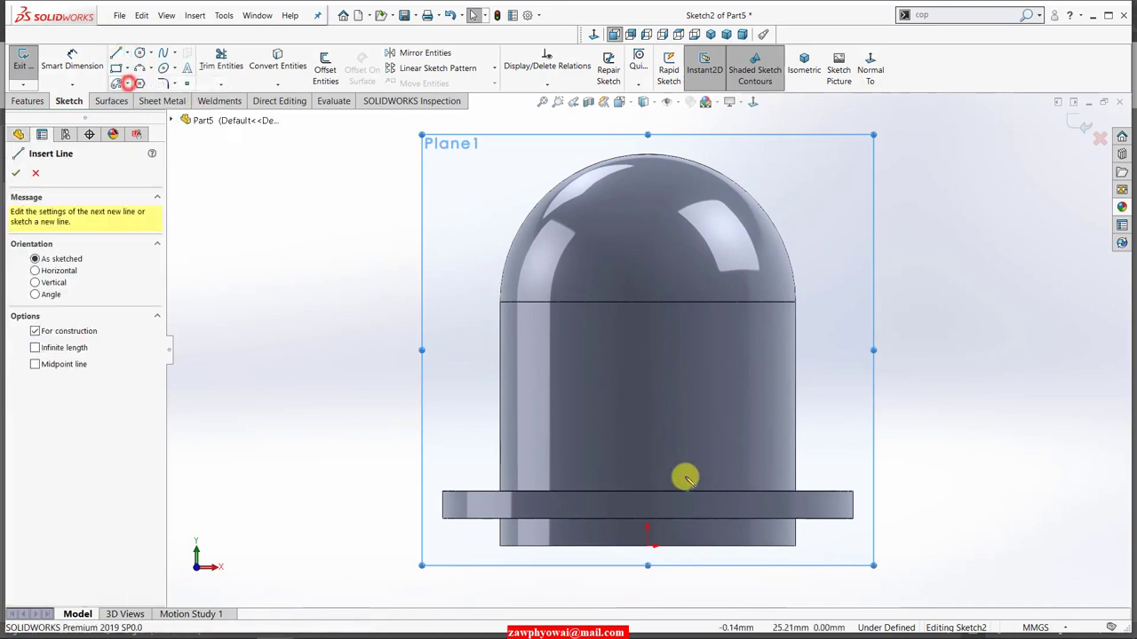
click(647, 547)
click(648, 328)
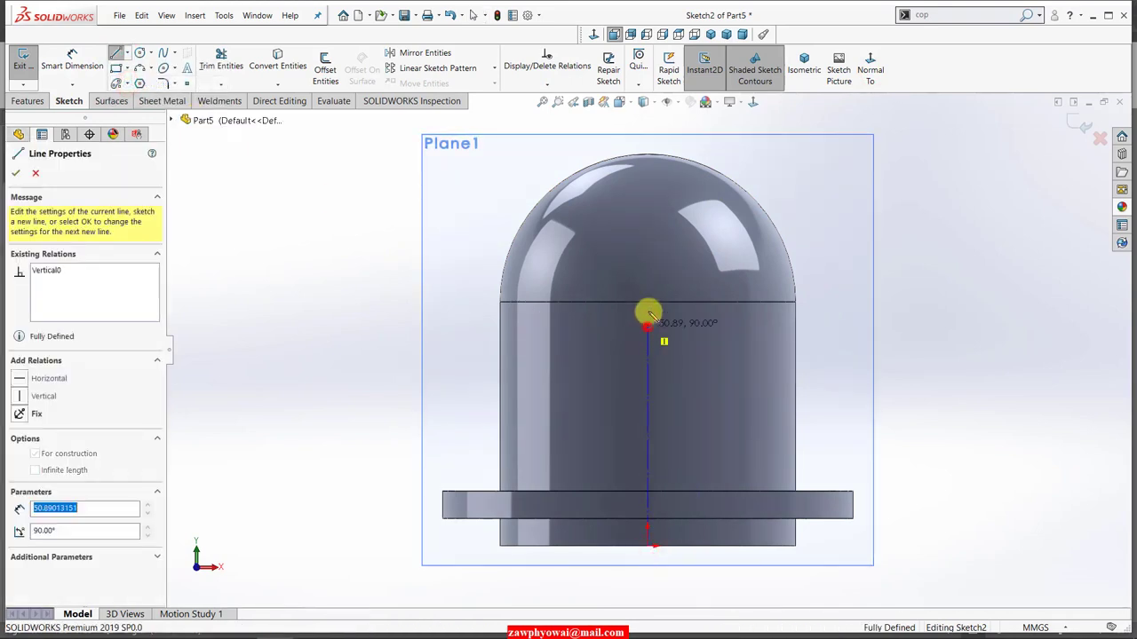
right_click(649, 179)
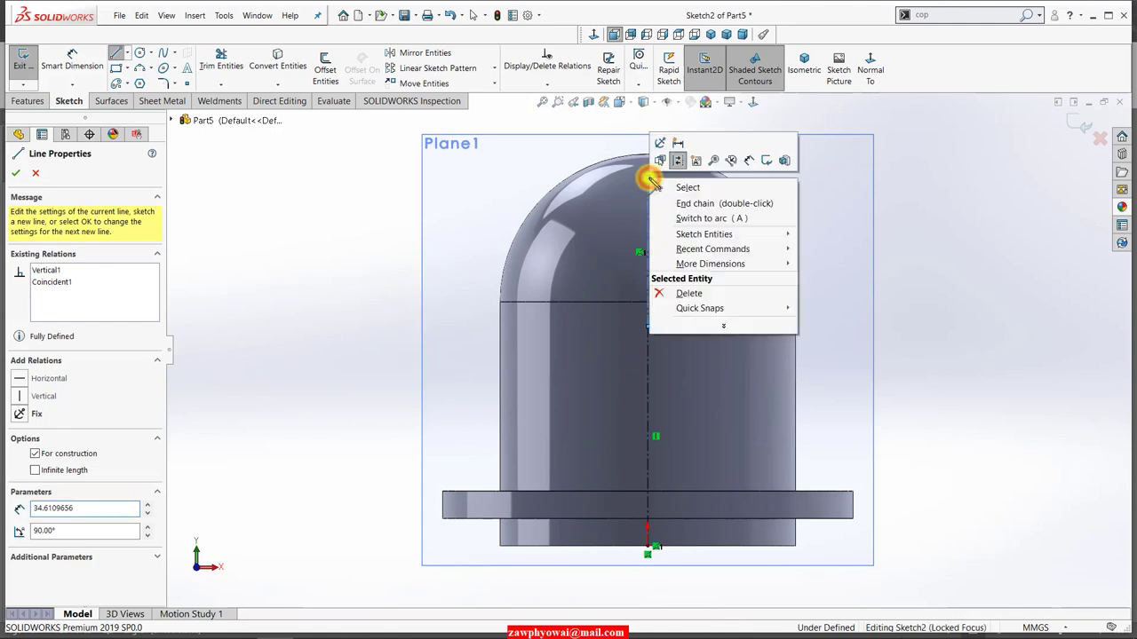
click(676, 185)
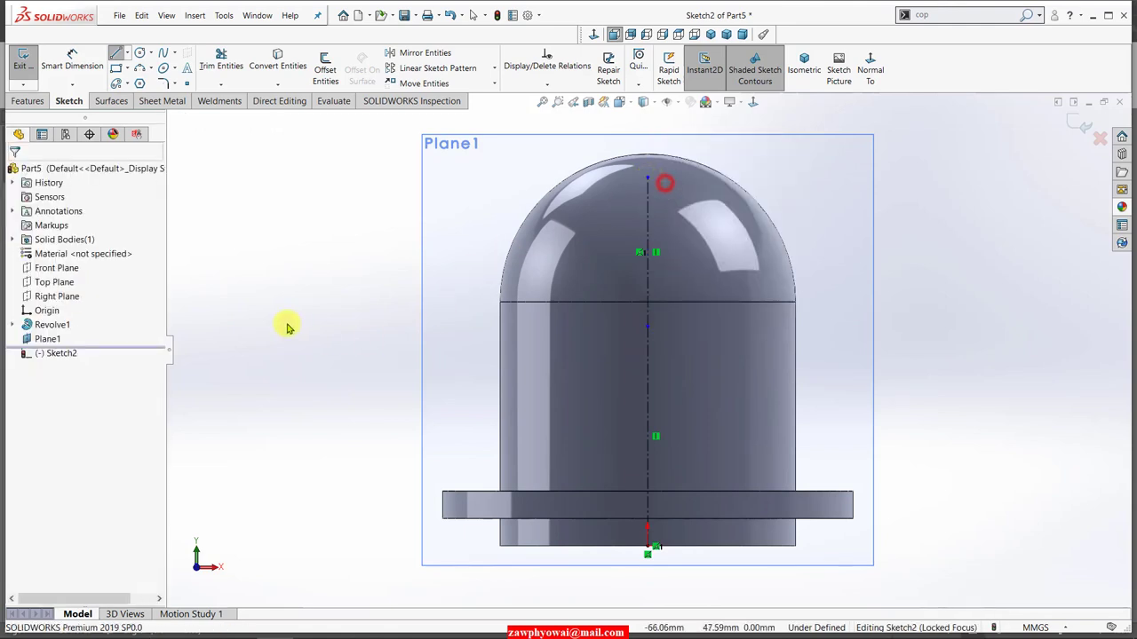
Step: Draw two concentric circle pairs, one at the centerline's mid-body end and one near the dome top
click(139, 55)
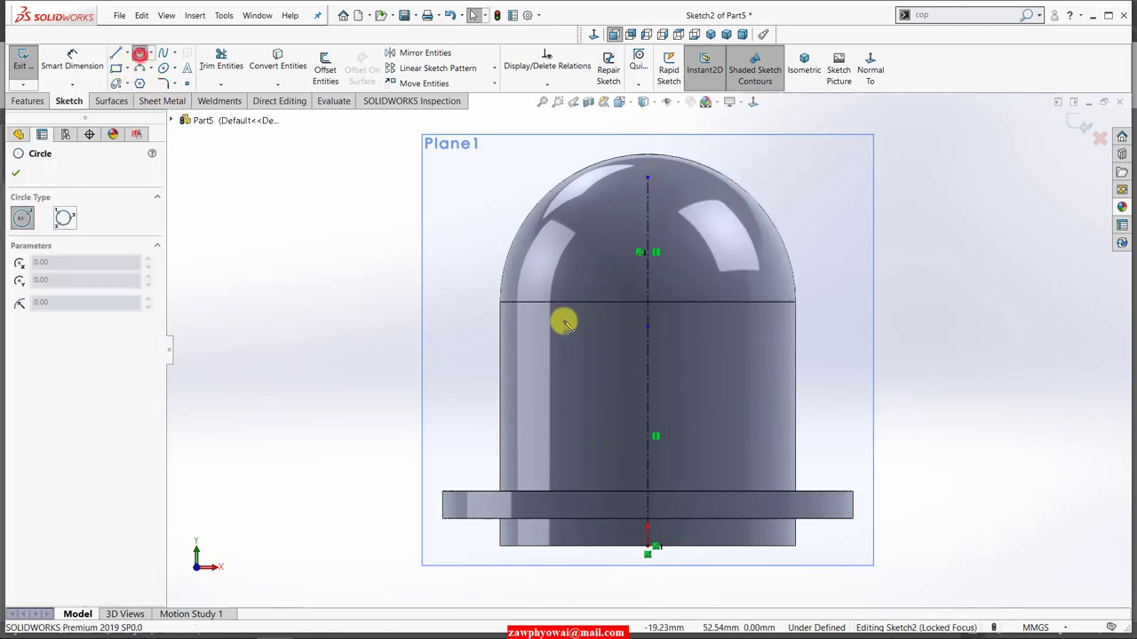
click(648, 328)
click(670, 353)
click(648, 327)
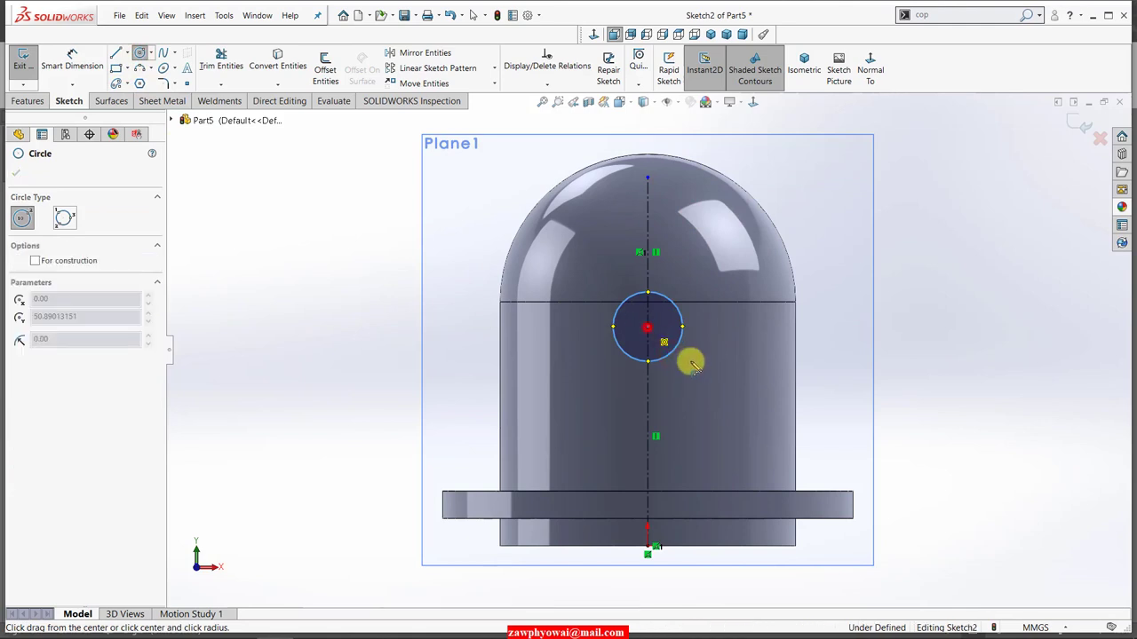
click(699, 381)
click(648, 177)
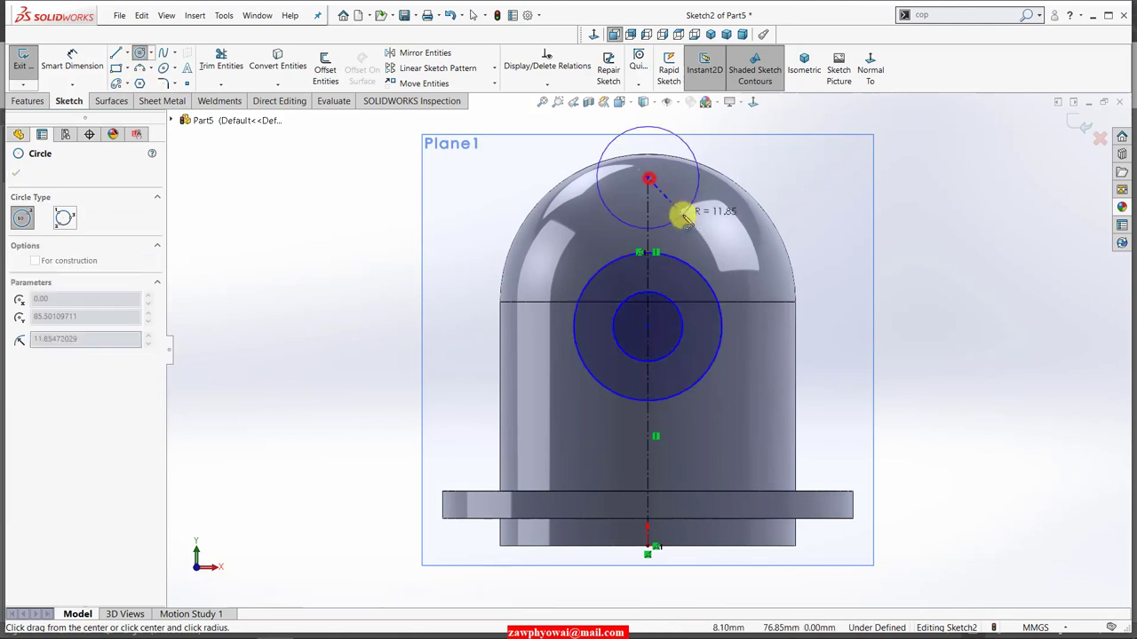
click(682, 215)
click(650, 180)
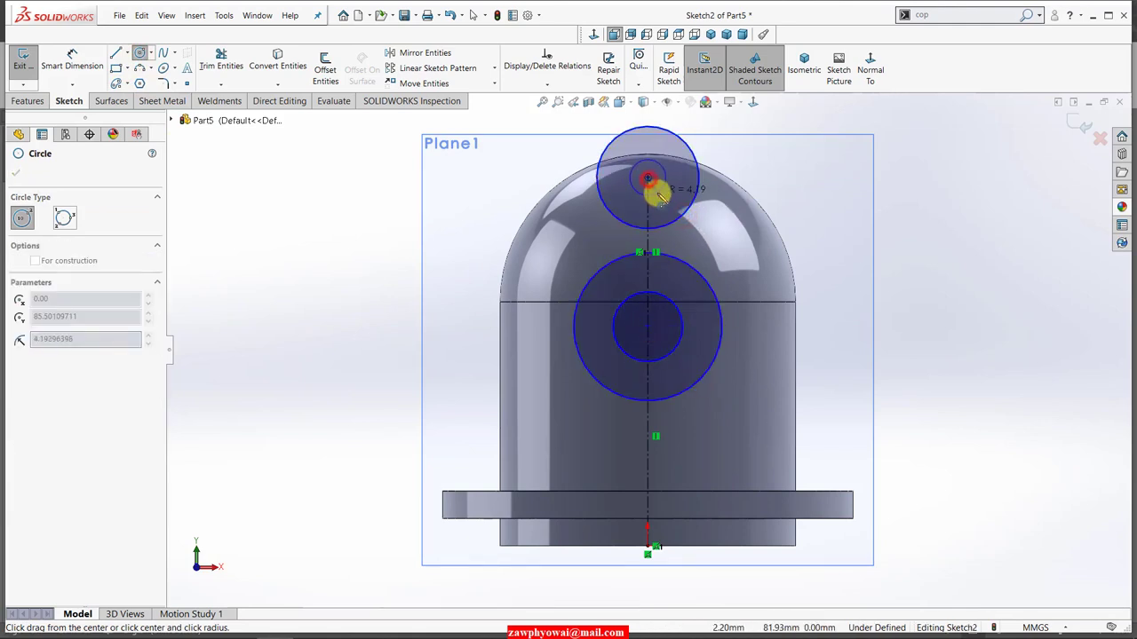
click(660, 193)
right_click(370, 258)
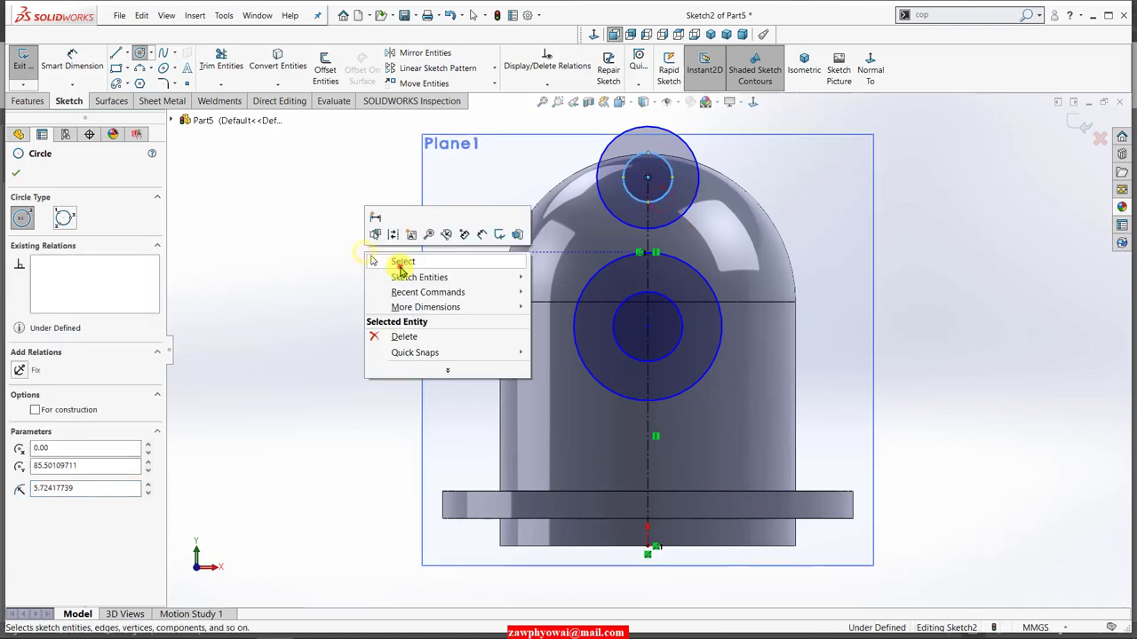
click(400, 265)
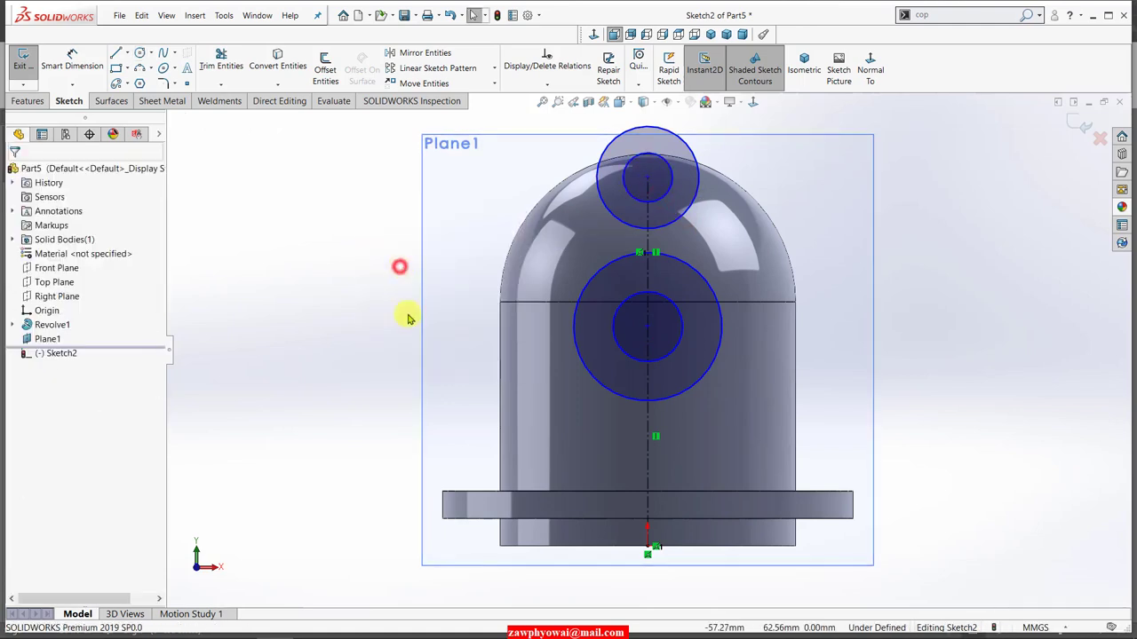
Step: Constrain the circles' centre to the midpoint of the dome's horizontal edge
click(647, 332)
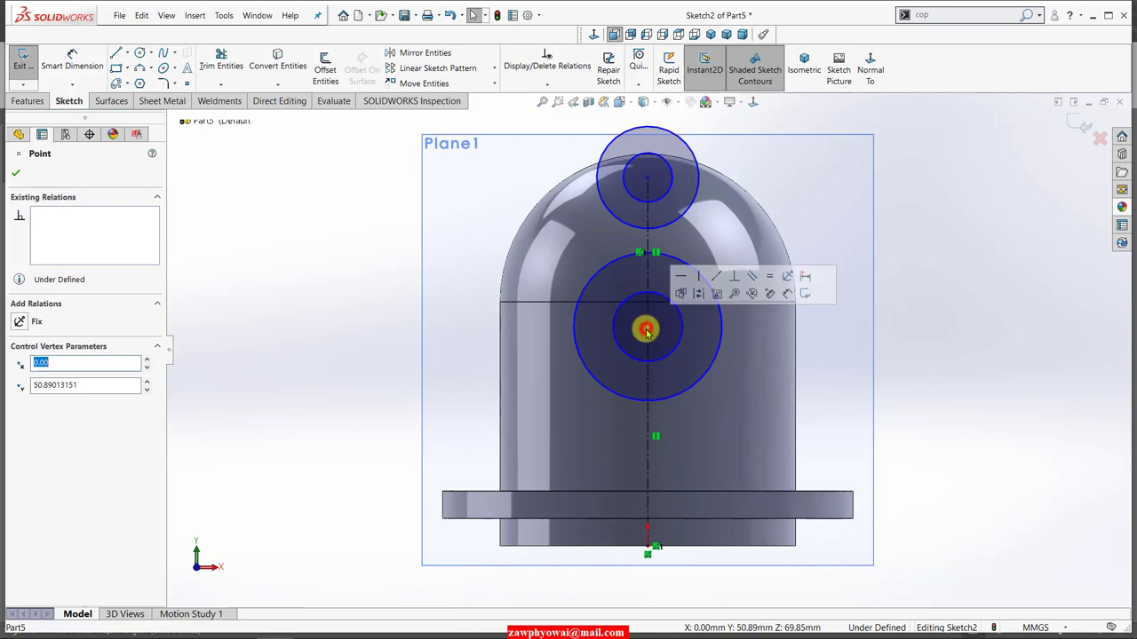
ctrl+click(543, 306)
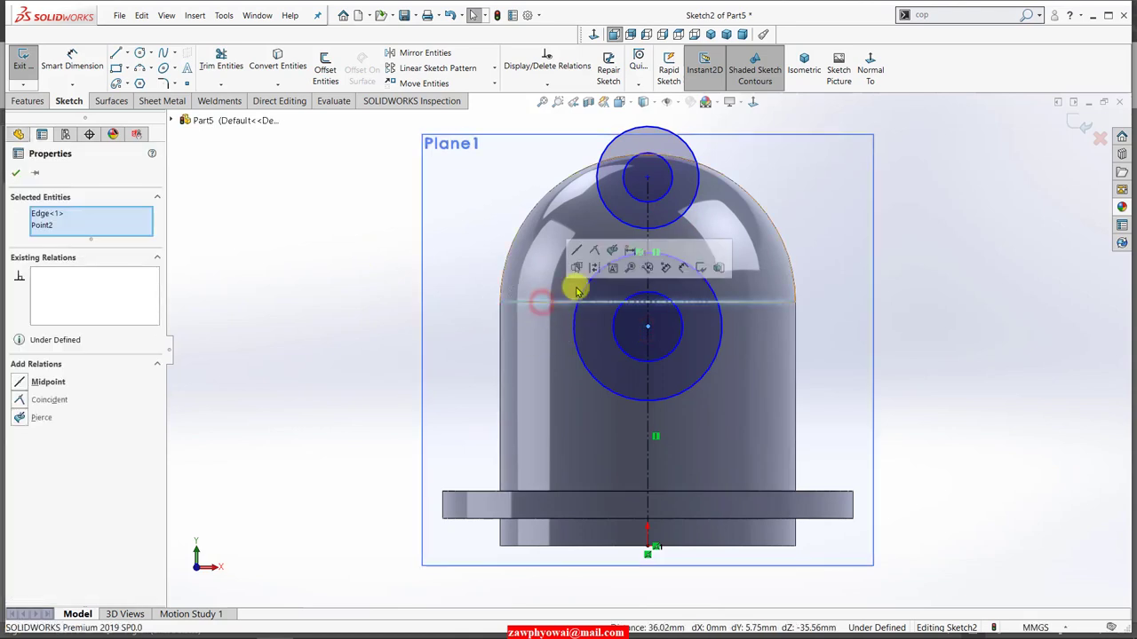
click(285, 345)
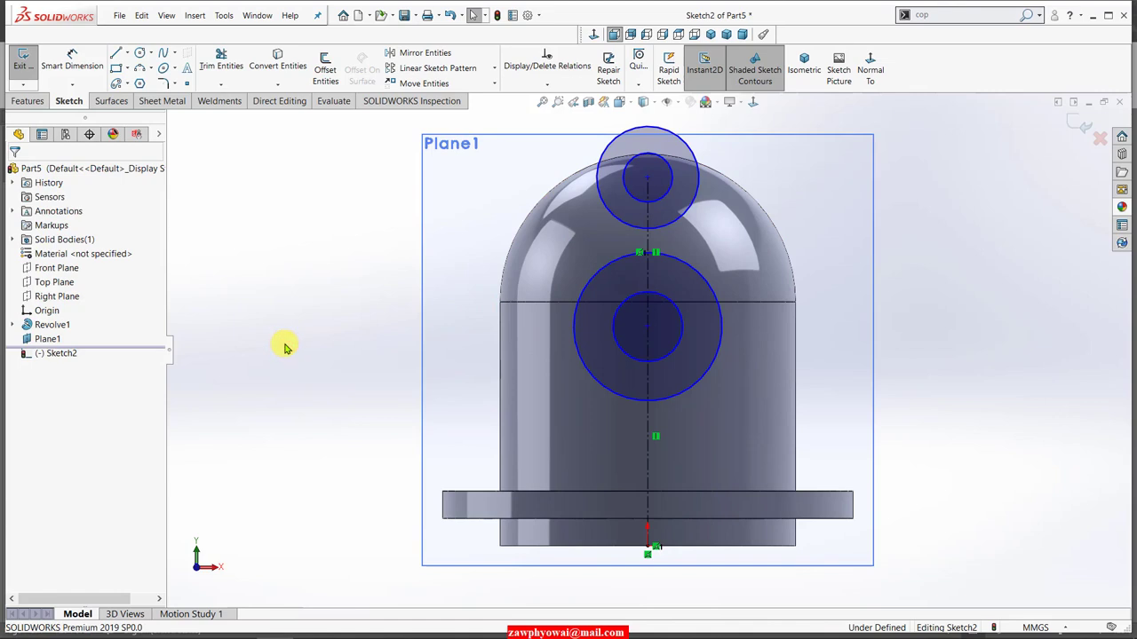
click(648, 330)
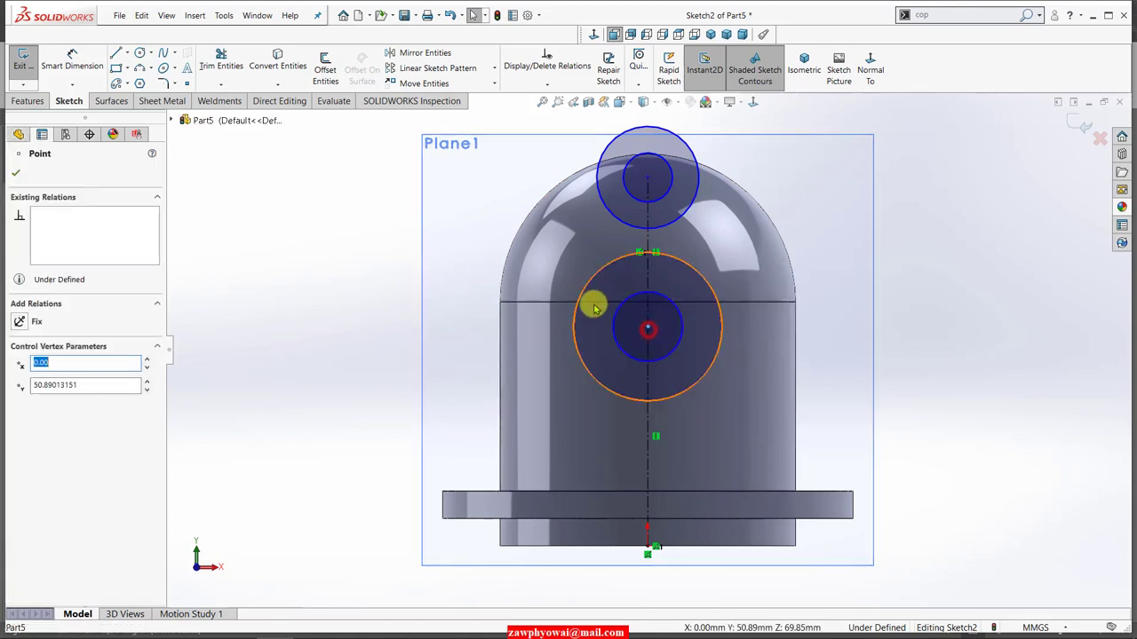
ctrl+click(566, 305)
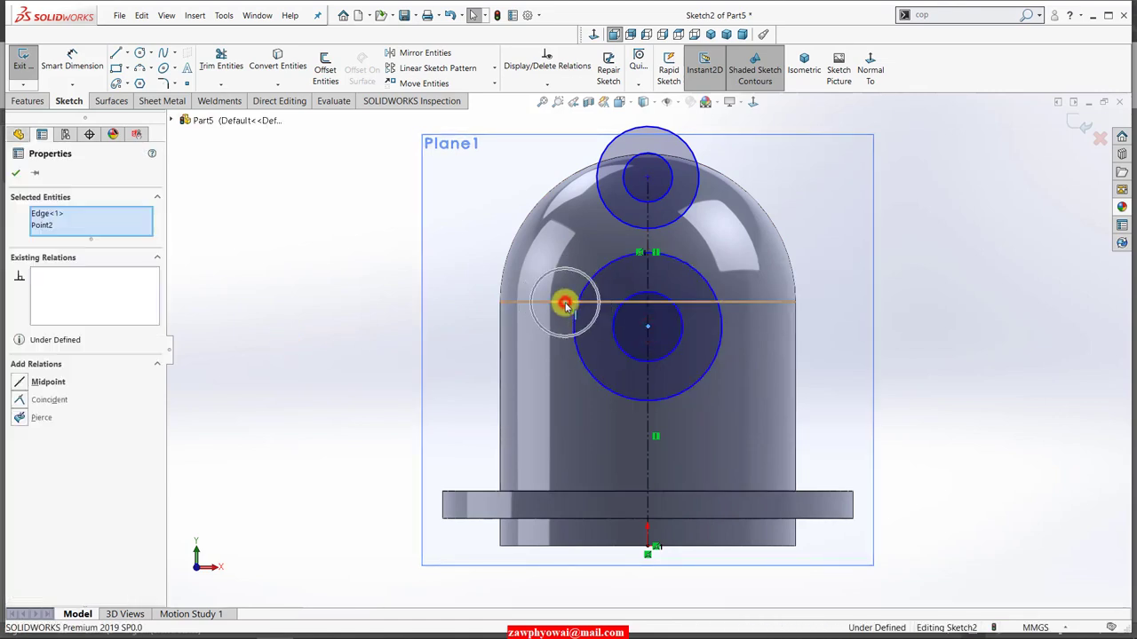
click(604, 252)
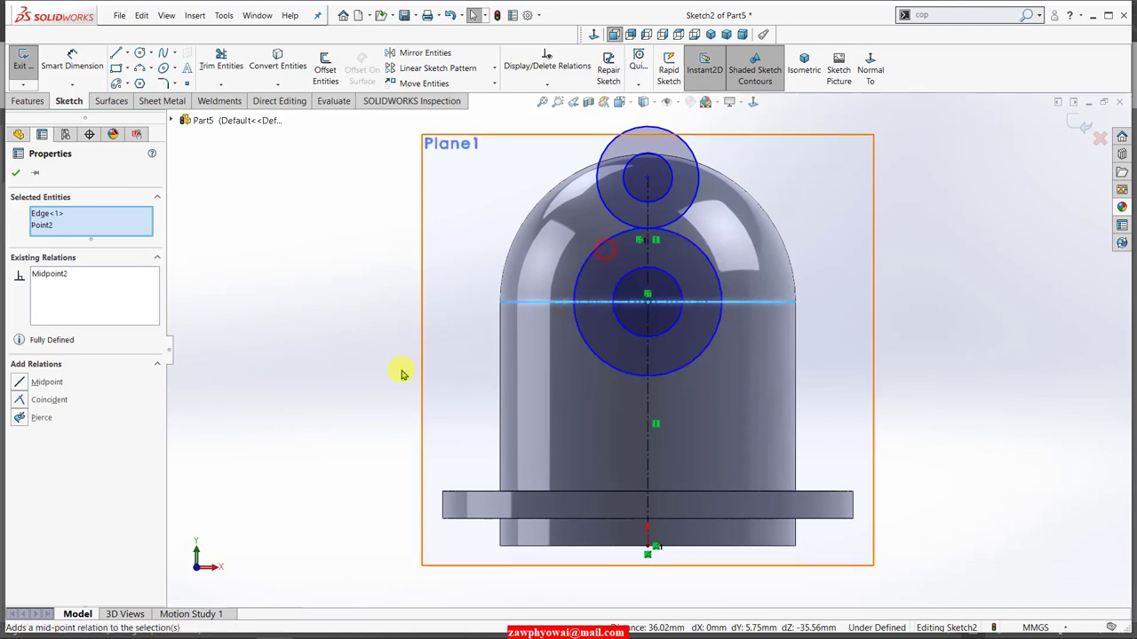
Step: Exit the sketch and reopen Sketch2 for editing
click(456, 246)
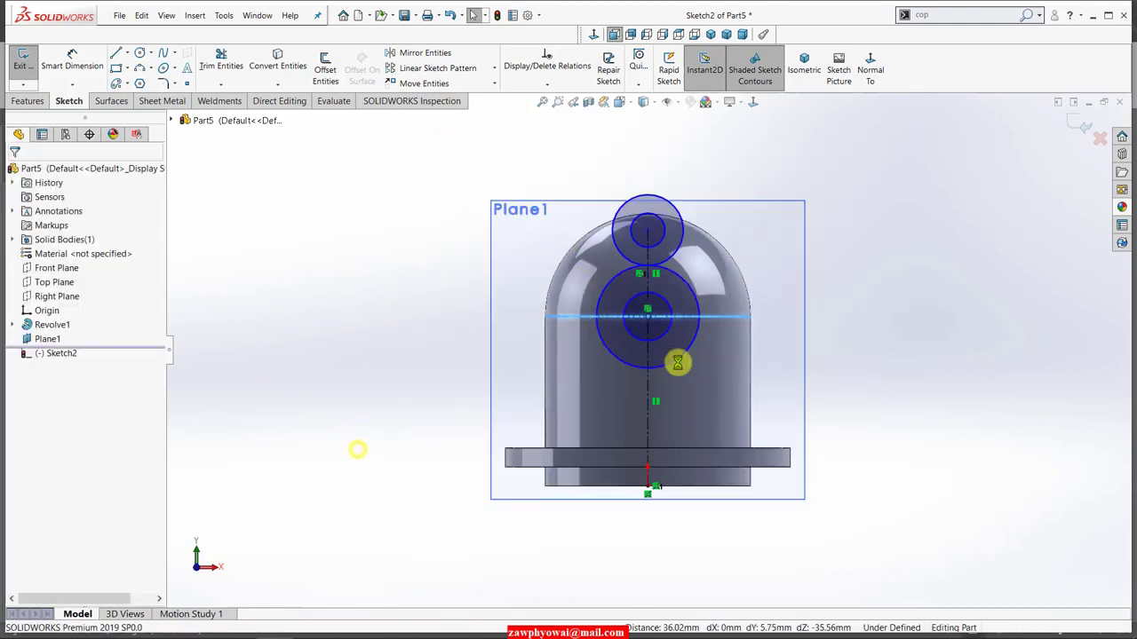
click(684, 356)
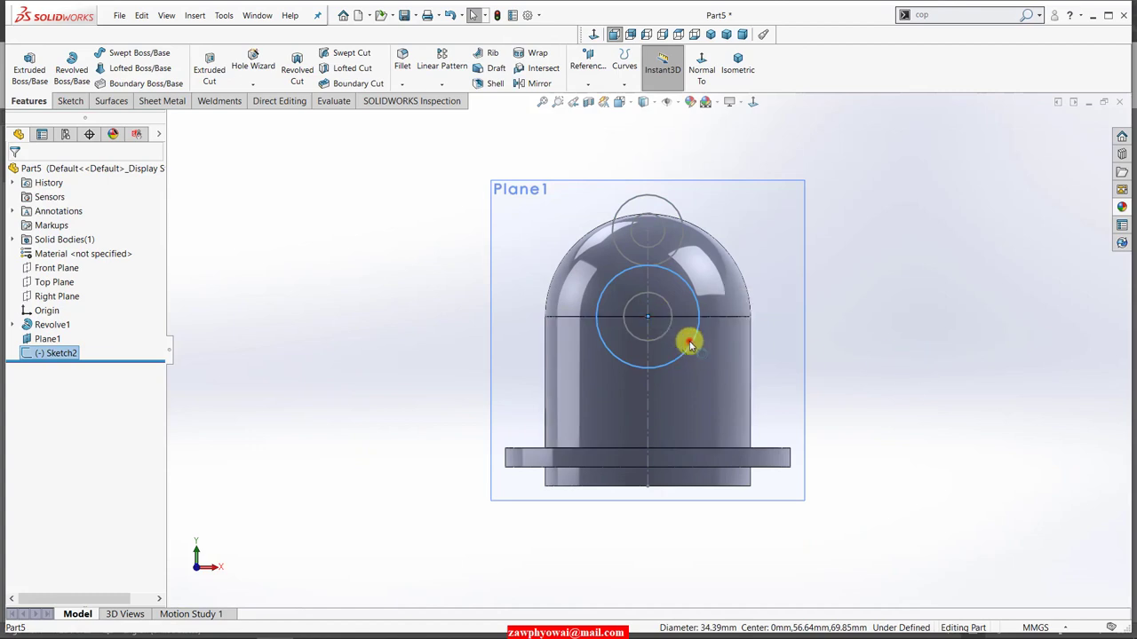
click(724, 287)
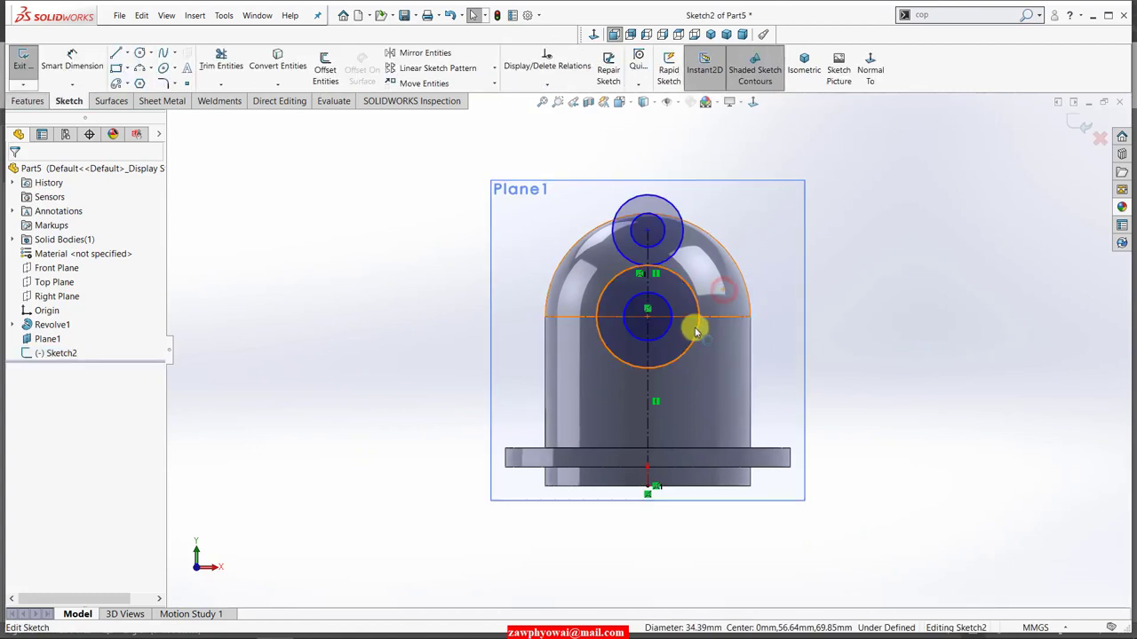
Step: Dimension the outer mid-body circle, entering 15.49 and then correcting it to Ø30.98
click(64, 59)
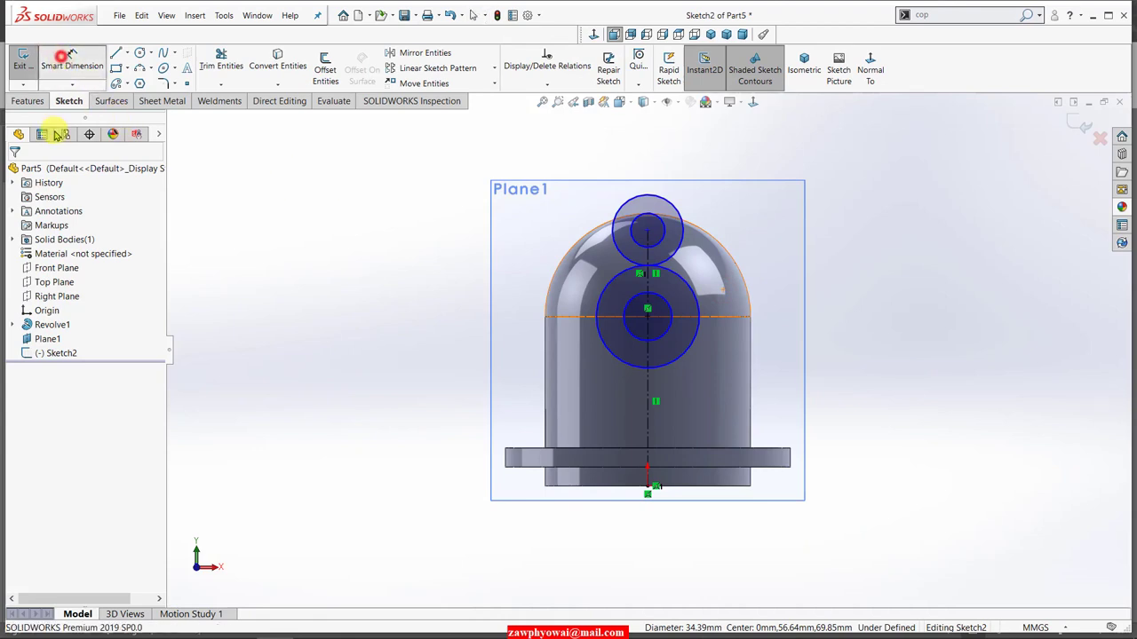
click(681, 356)
click(862, 313)
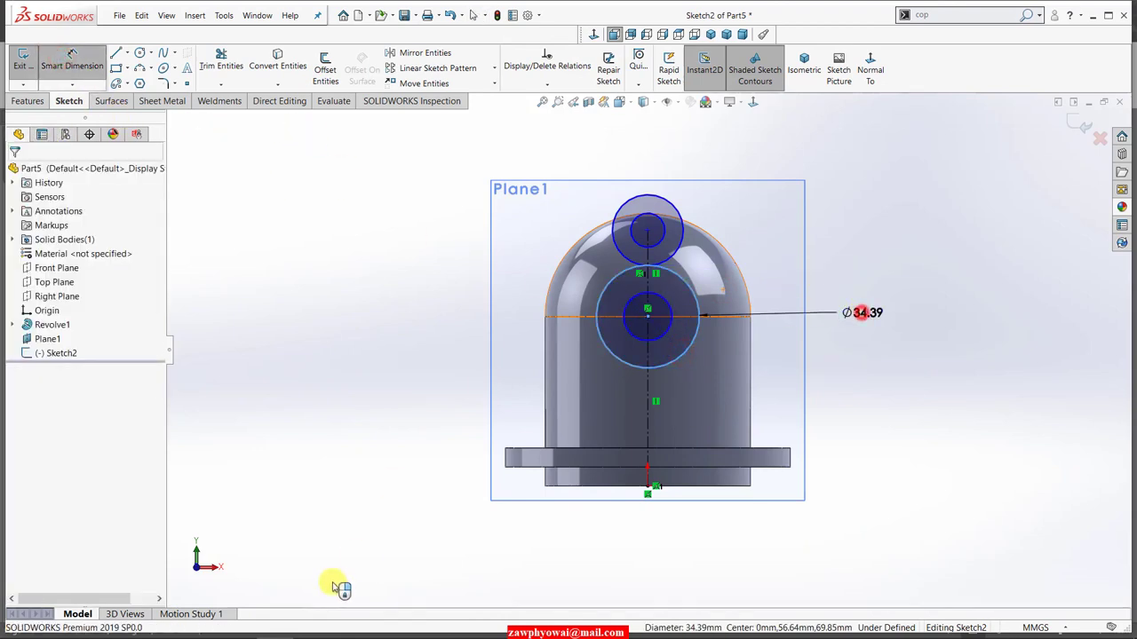
click(347, 625)
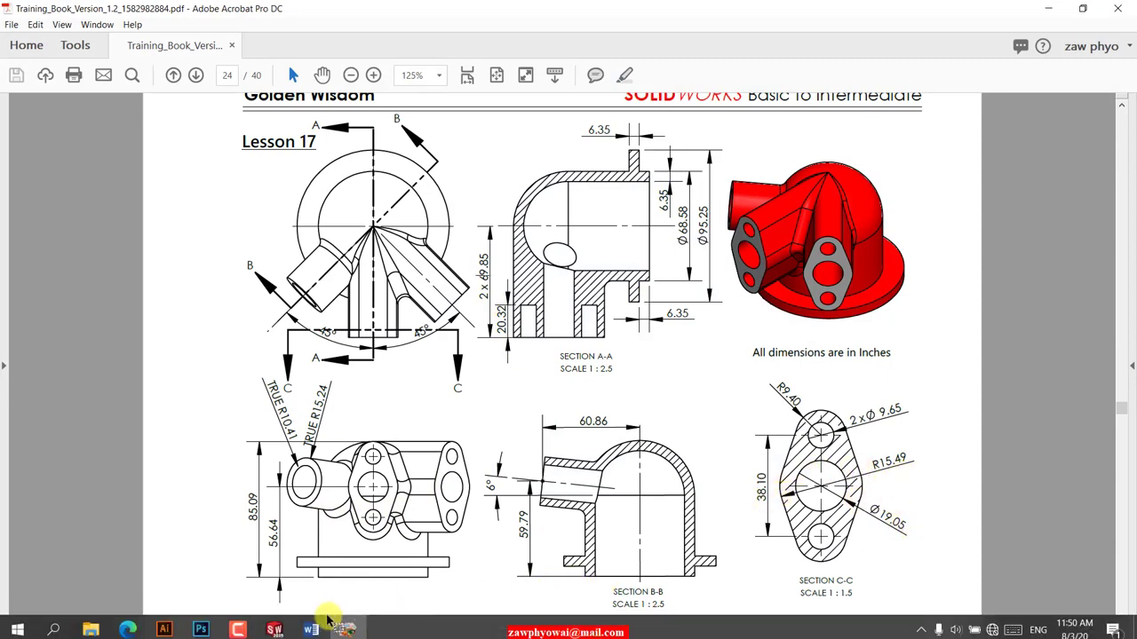
click(274, 632)
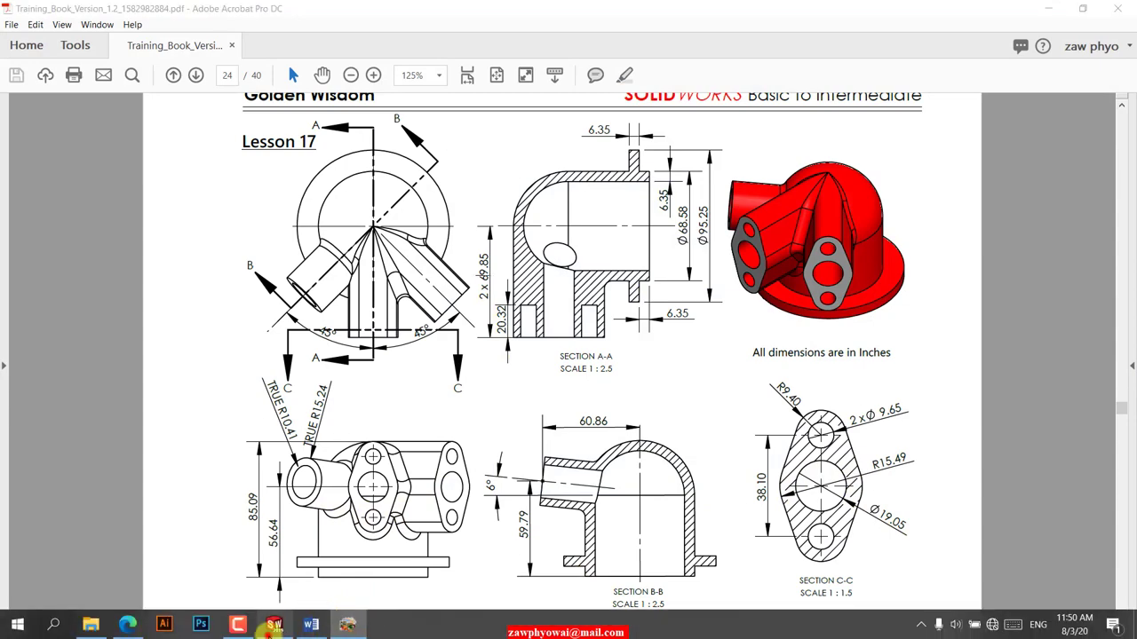
text(15.49)
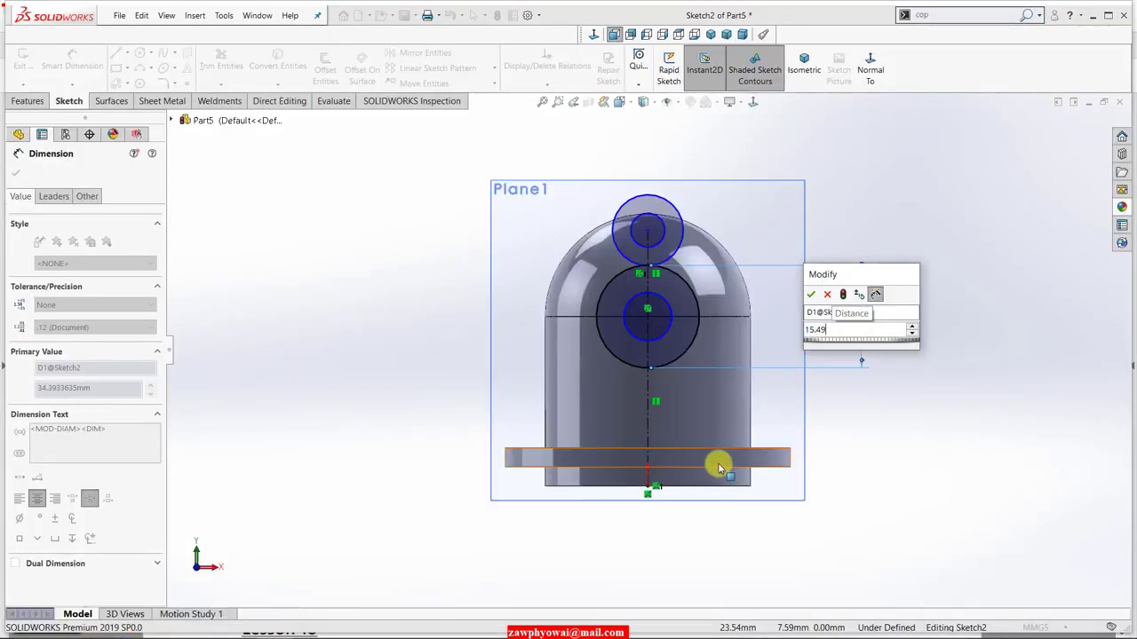
key(Return)
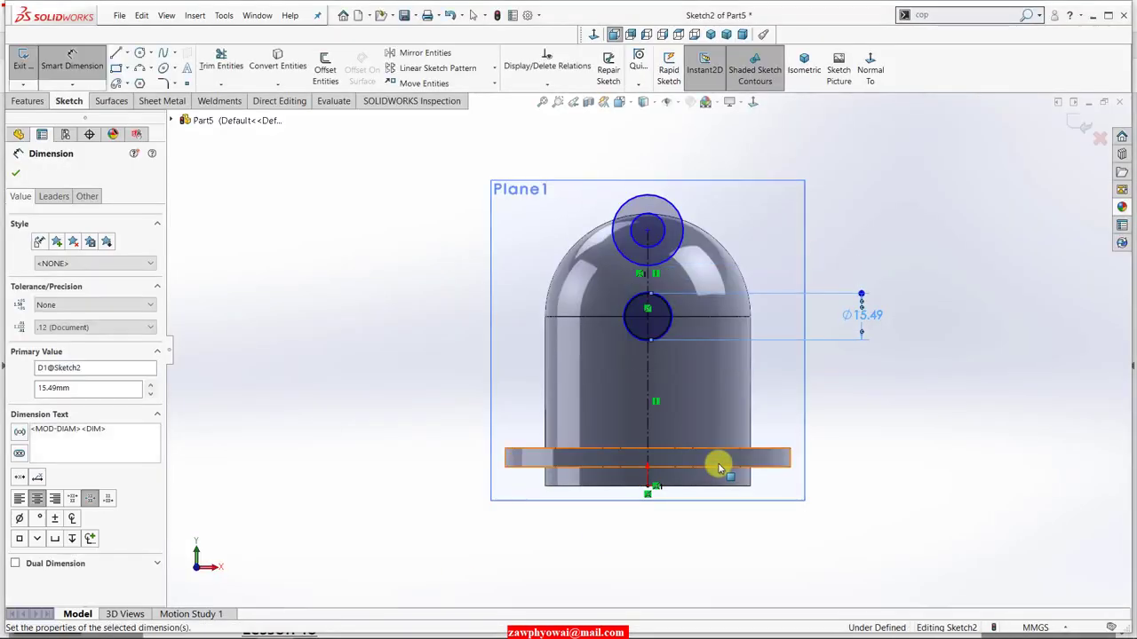
scroll(664, 324, down, 2)
scroll(664, 324, down, 2)
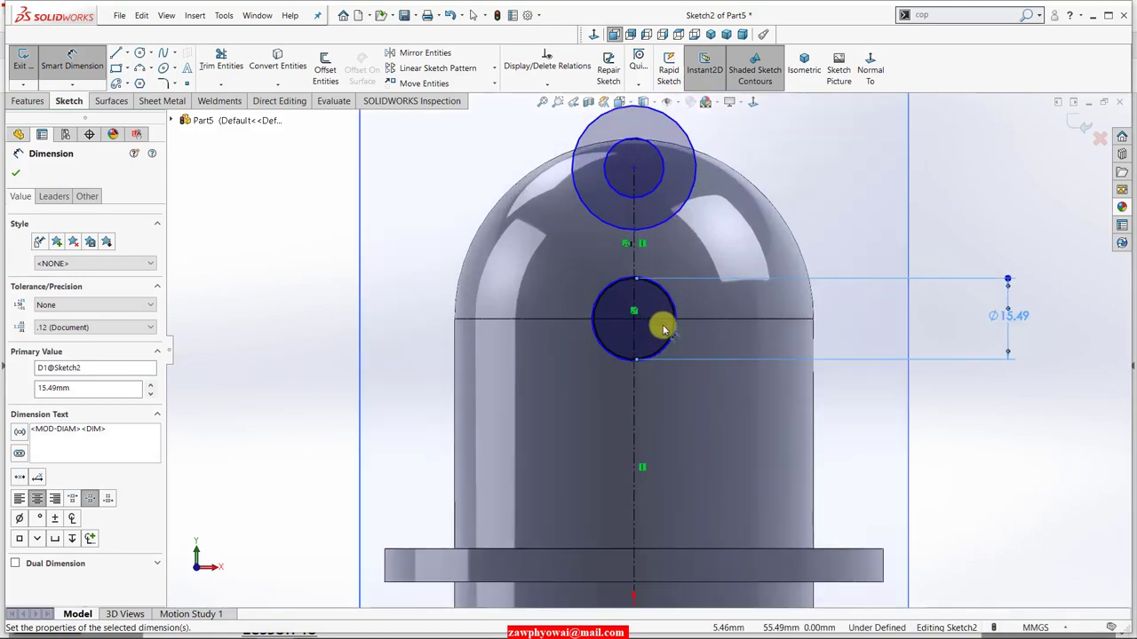
scroll(664, 324, down, 2)
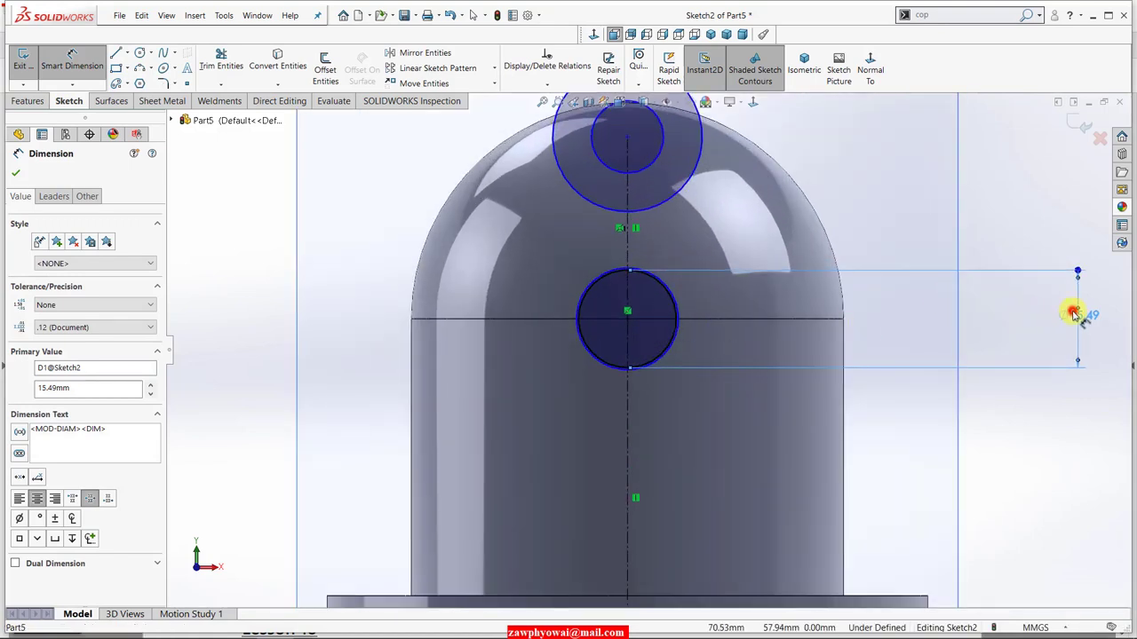
double_click(1073, 314)
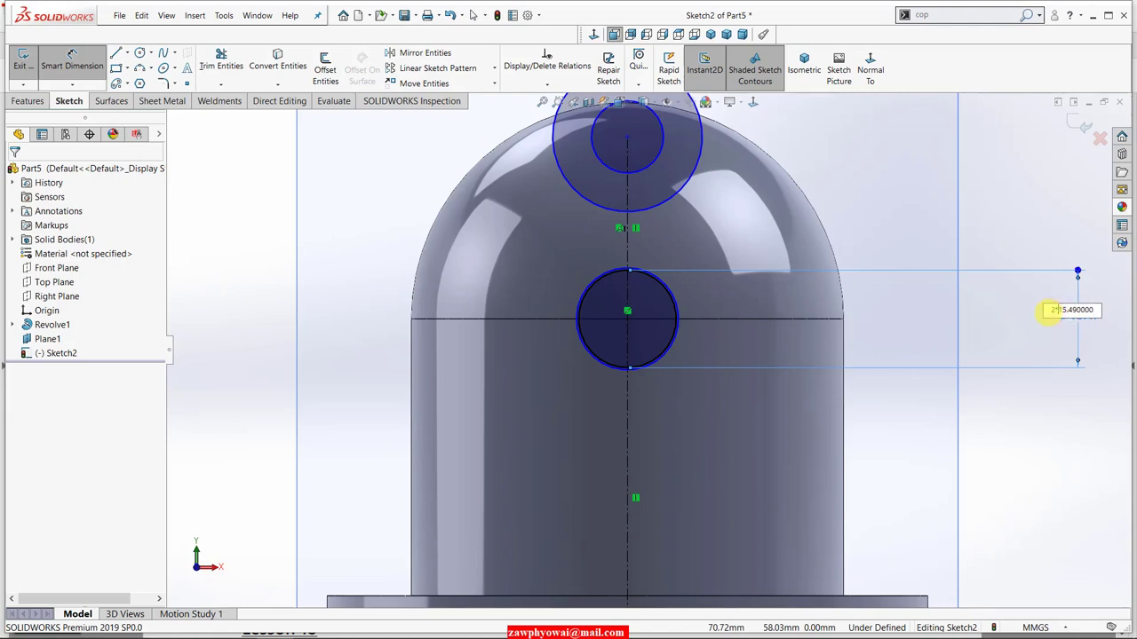
key(Return)
scroll(657, 355, up, 1)
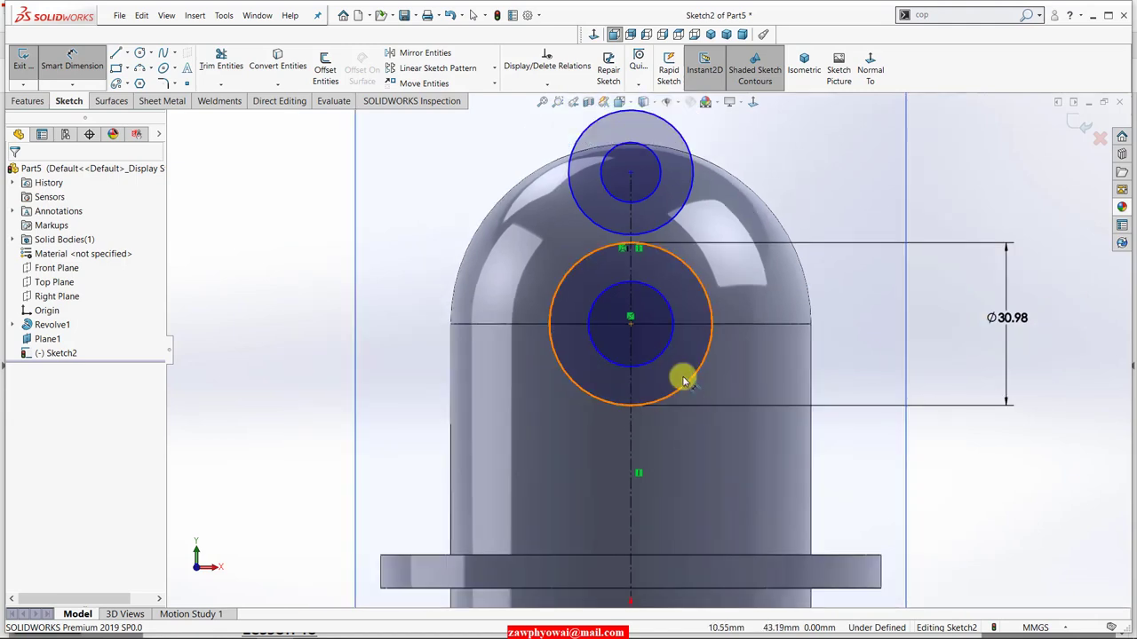
Step: Dimension the inner mid-body circle to Ø19.05
click(677, 357)
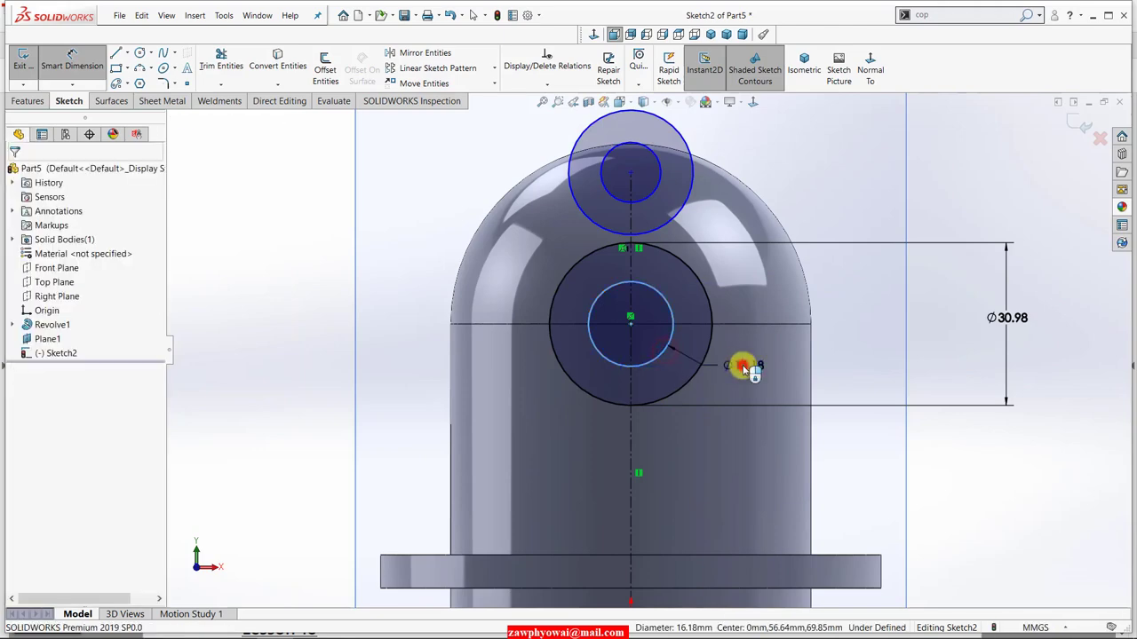
click(744, 369)
text(19.05)
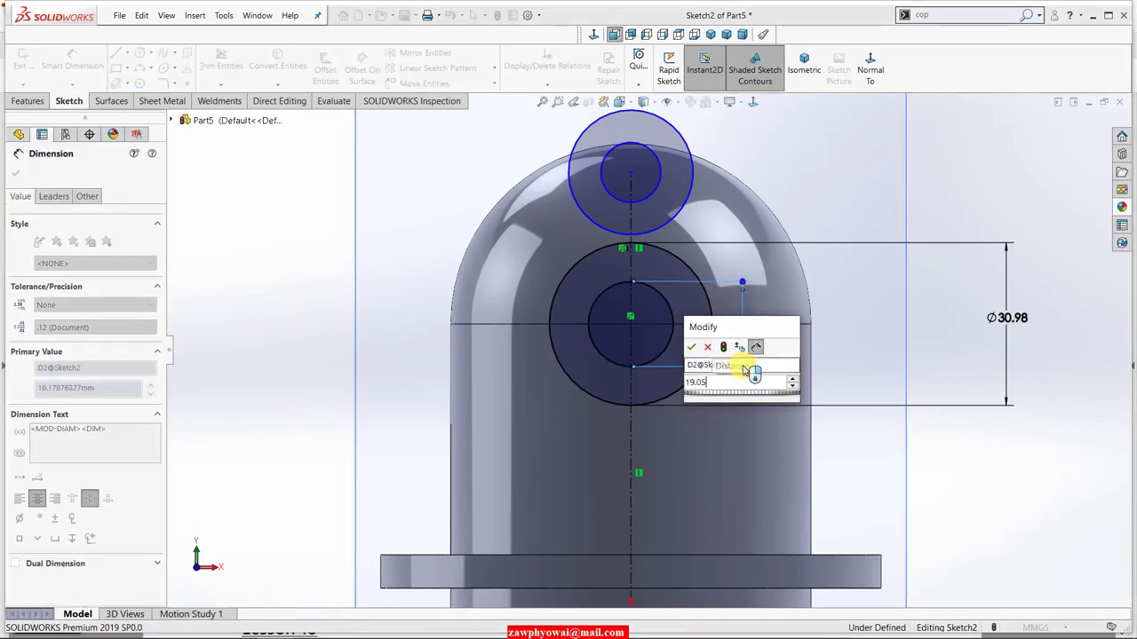
key(Return)
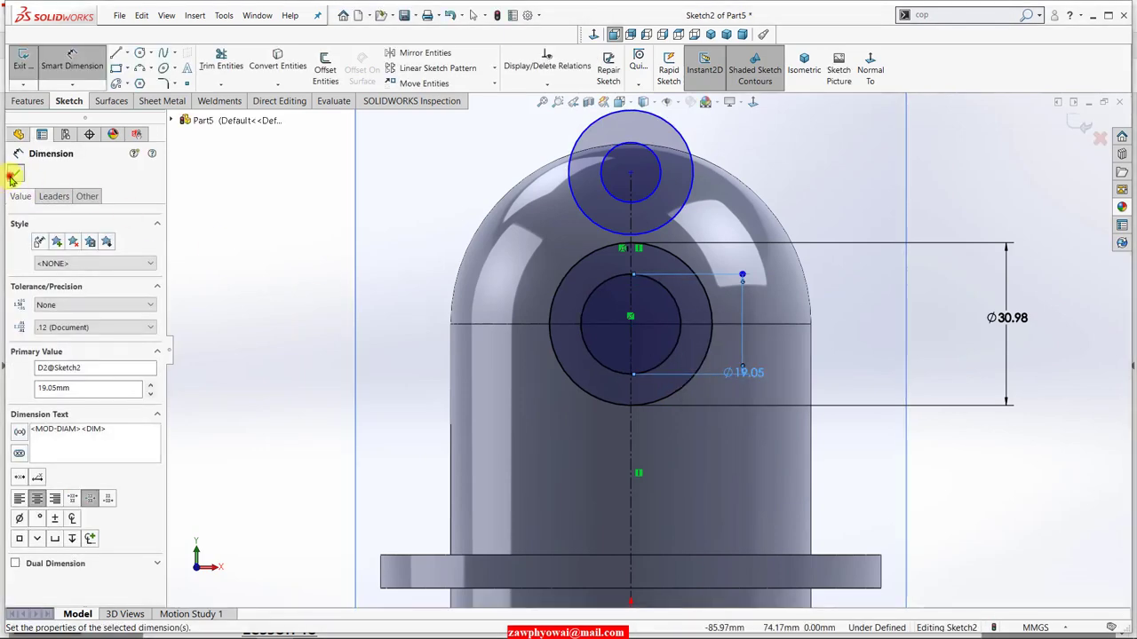
click(11, 177)
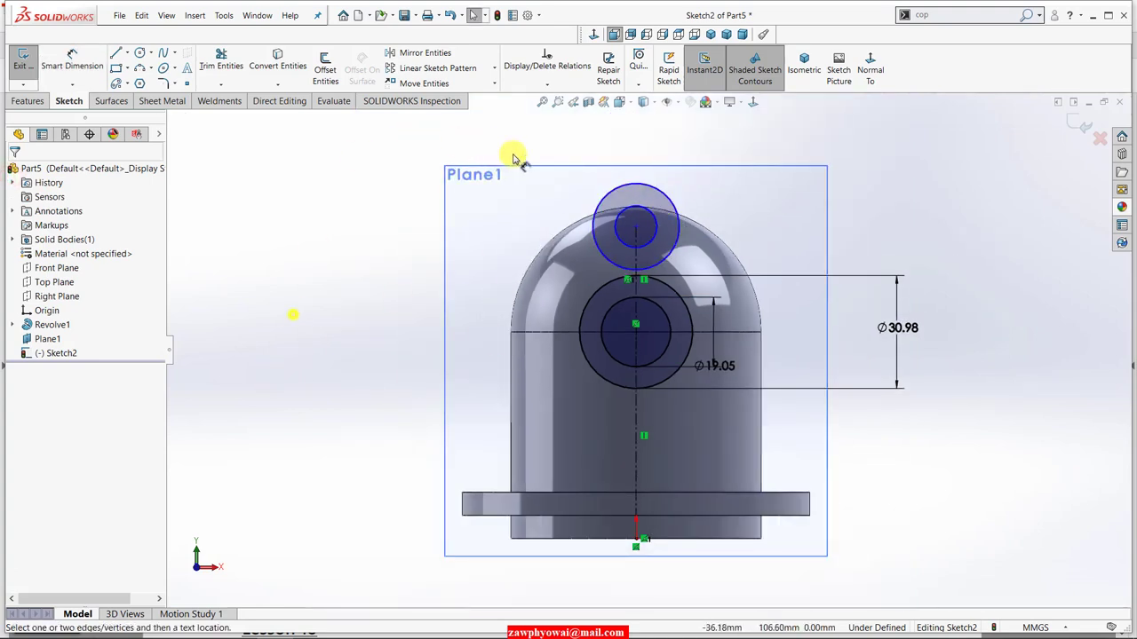
Step: Dimension the top outer circle to Ø18.80, checking the reference drawing
click(649, 186)
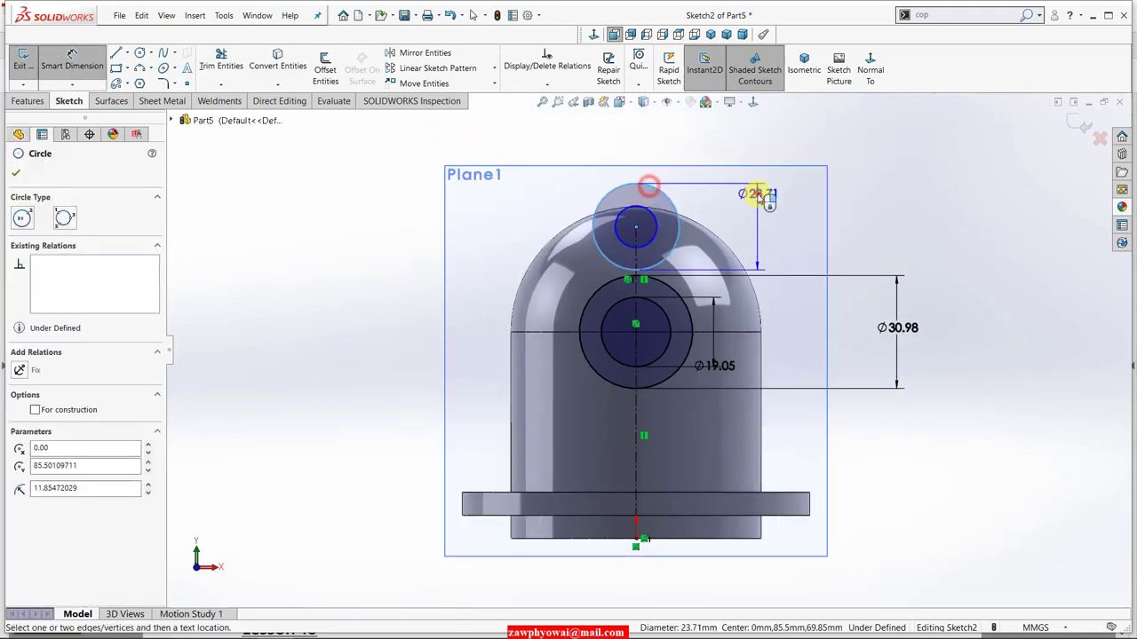
click(756, 193)
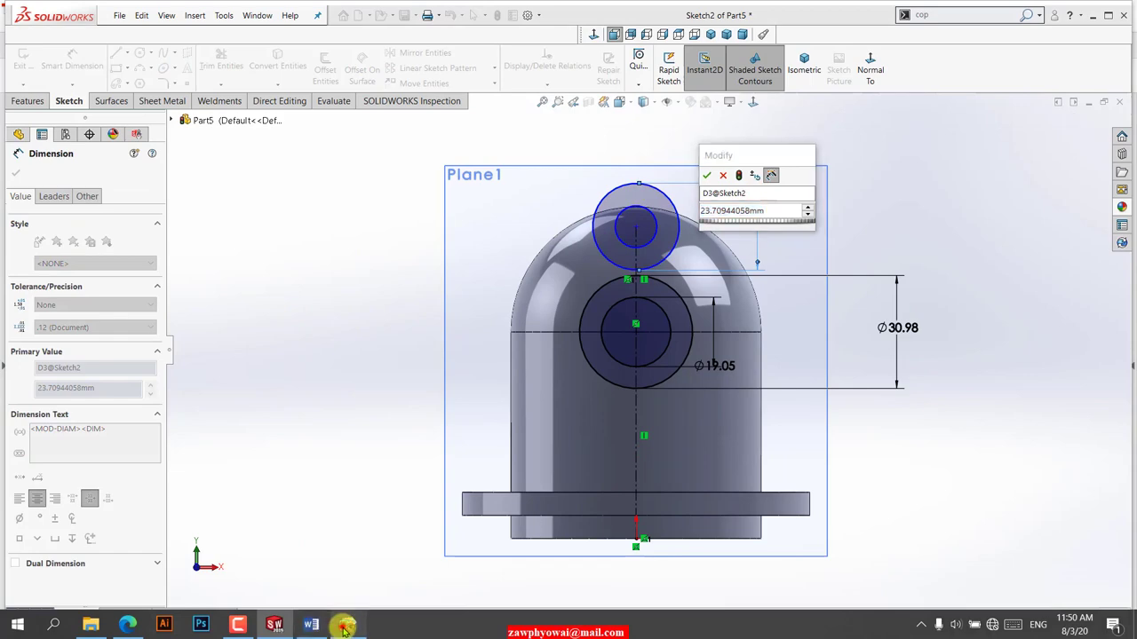
click(345, 627)
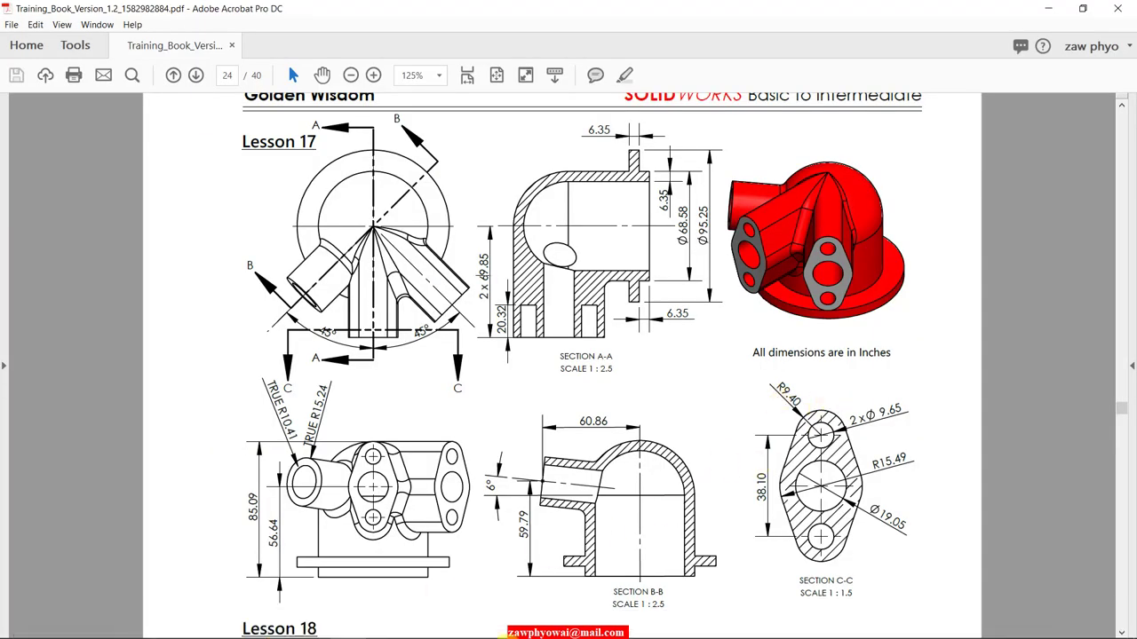
click(274, 631)
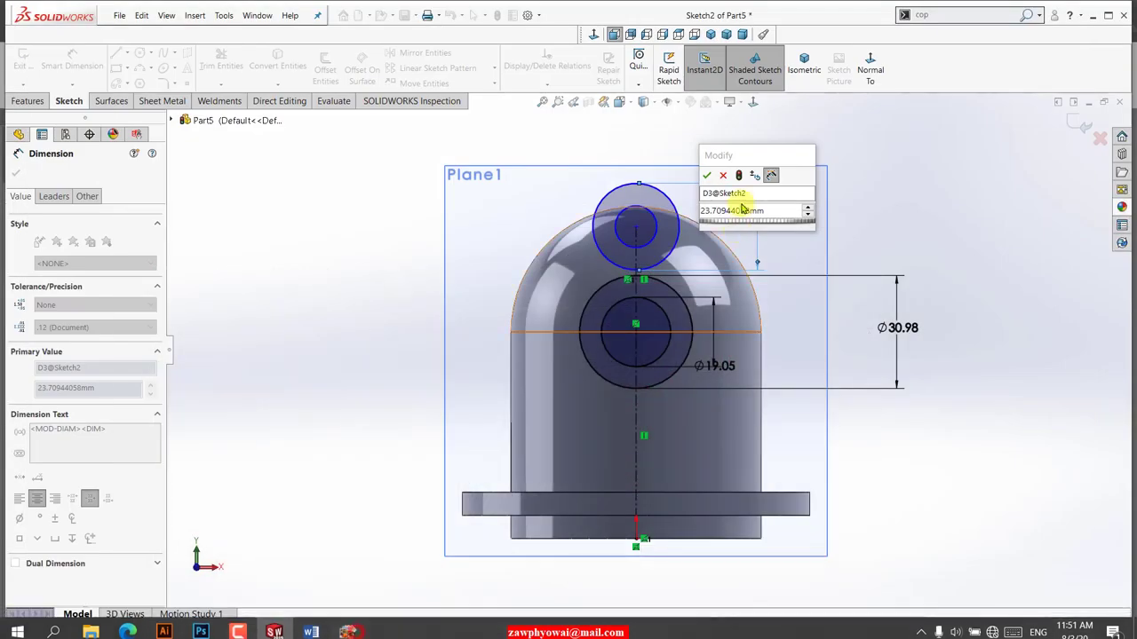
click(765, 211)
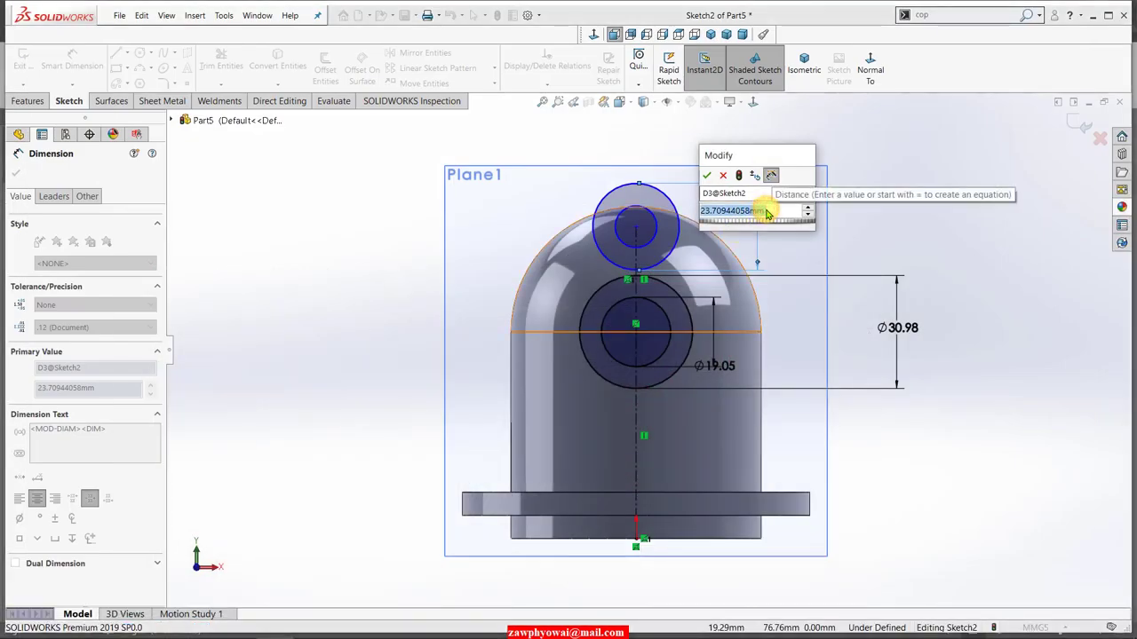
text(9.4*2)
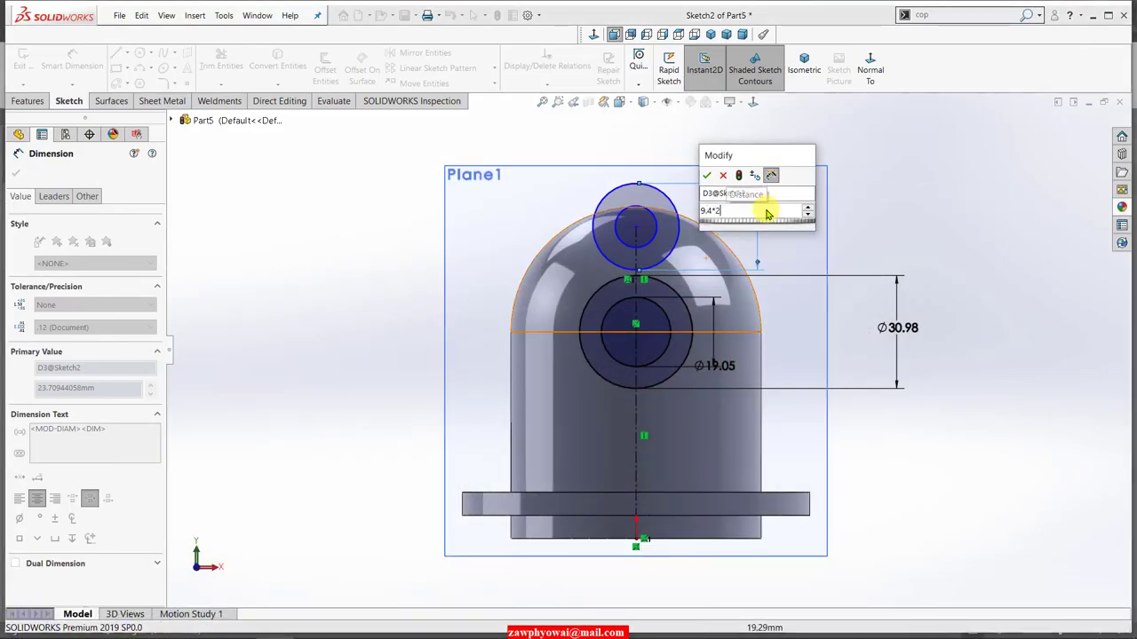
key(Return)
Step: Dimension the small top inner circle to Ø9.65
click(656, 242)
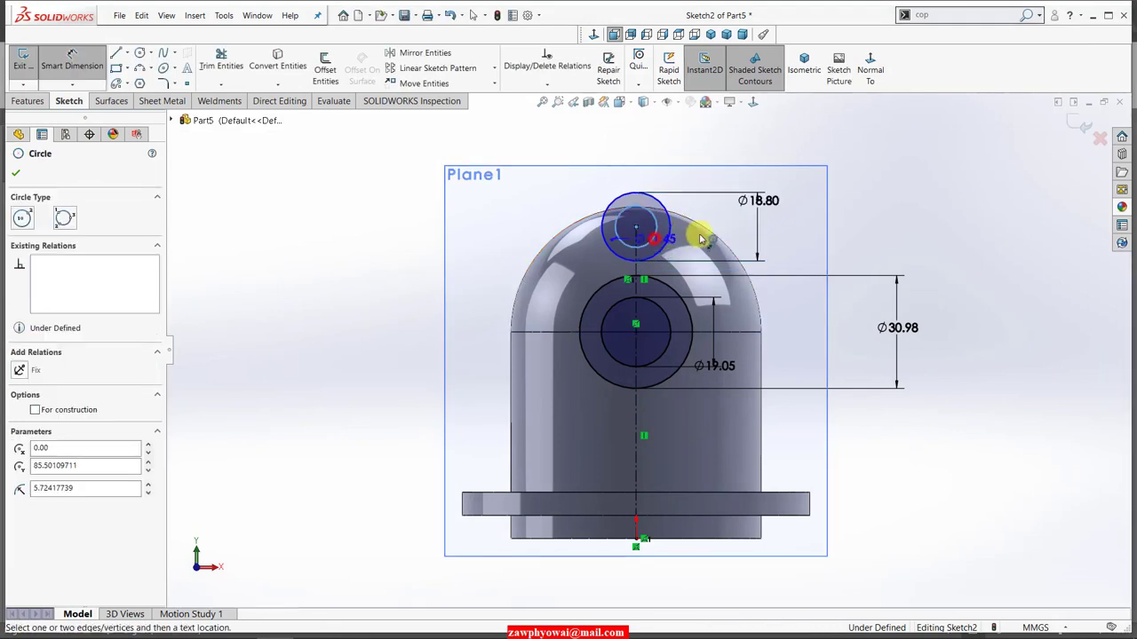
click(701, 238)
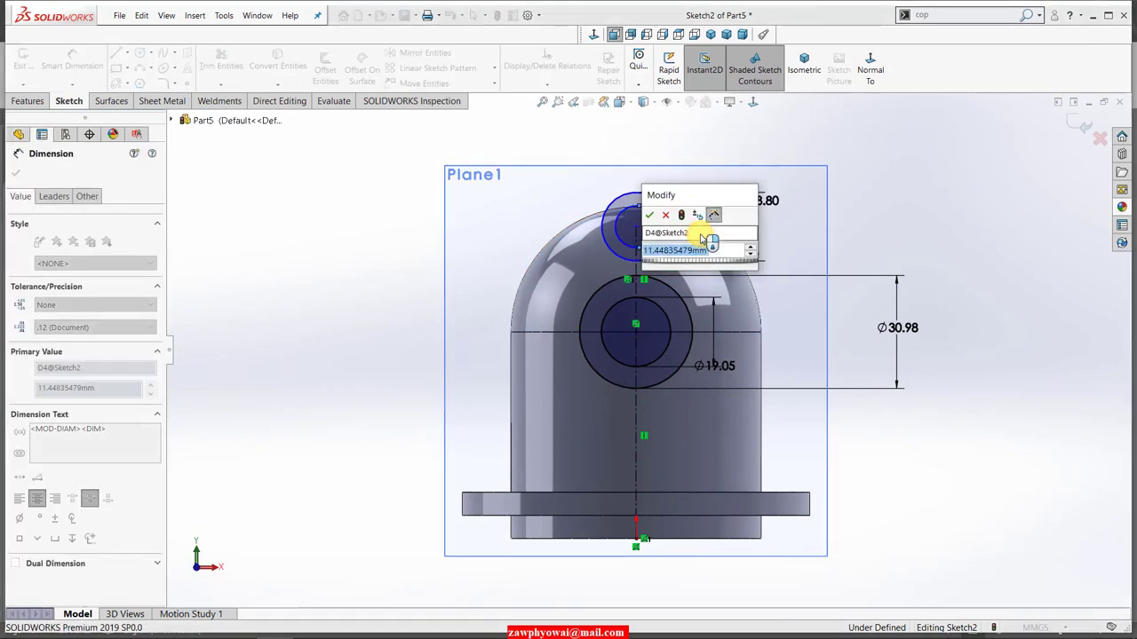
text(9.4)
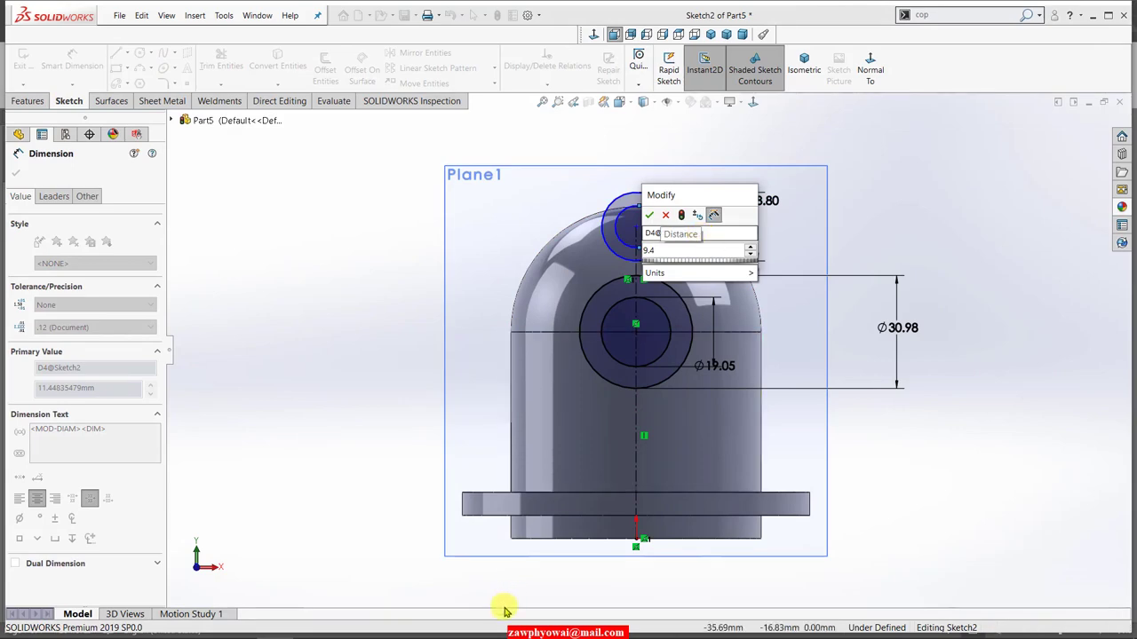
mouse_move(506, 633)
click(351, 628)
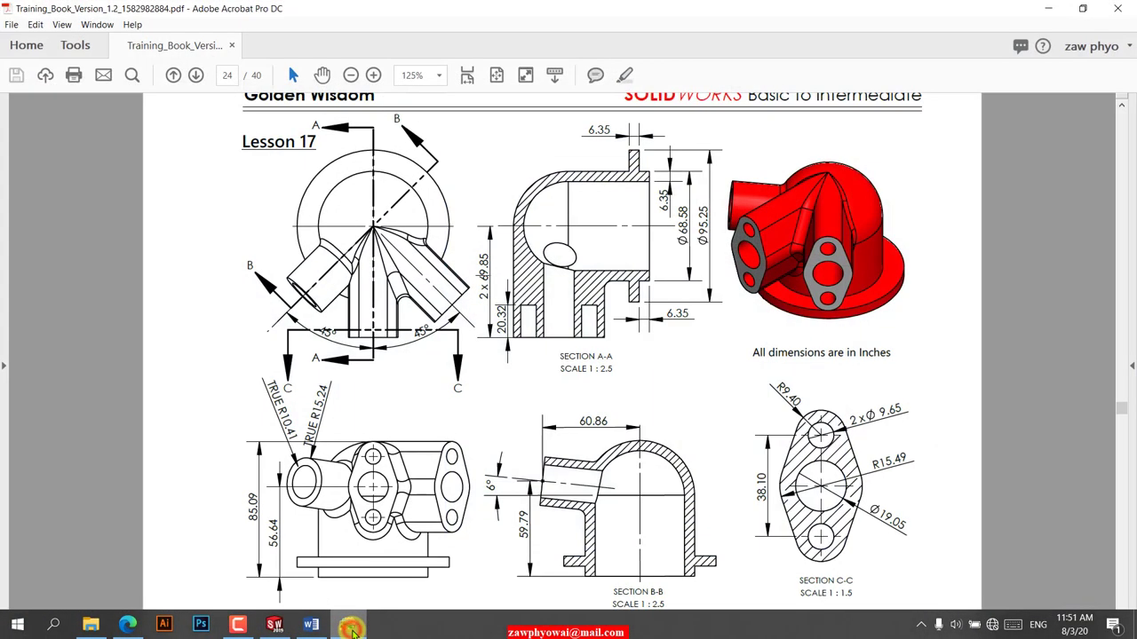
click(351, 628)
text(9.65)
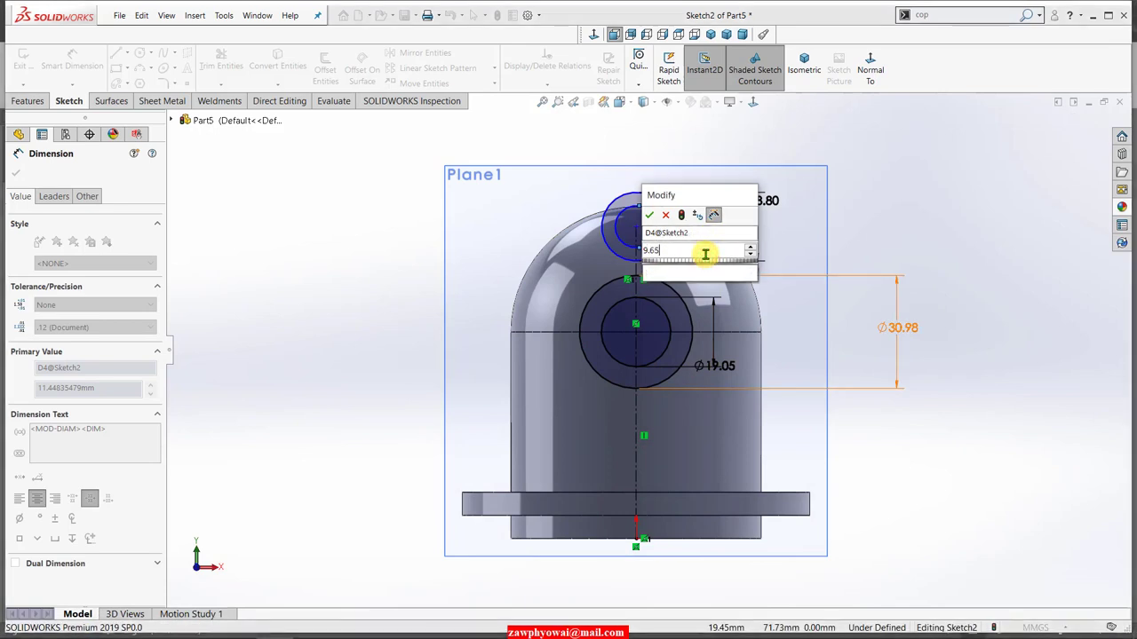
key(Escape)
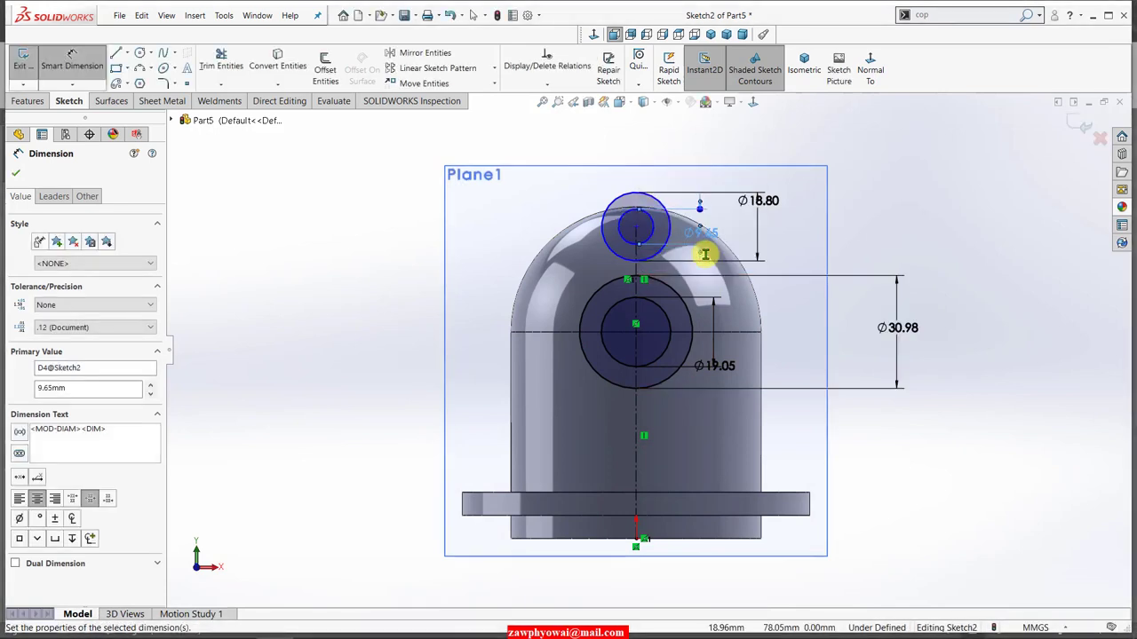
Step: Dimension the vertical distance between the two circle centres as 38.1/2, giving 19.05
click(633, 330)
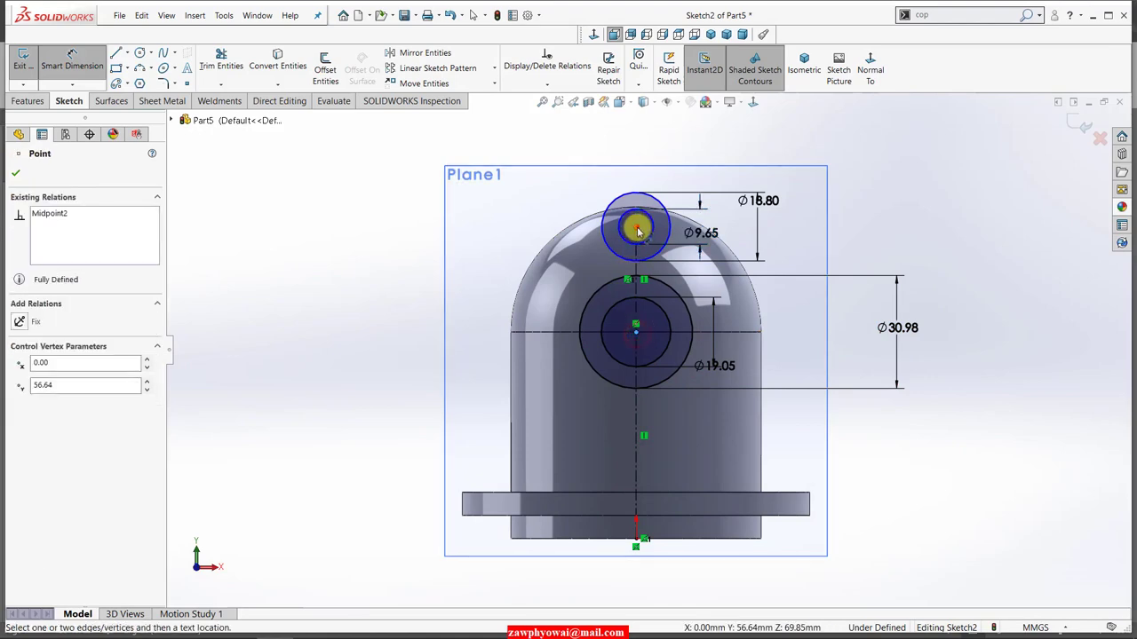
click(637, 231)
click(519, 267)
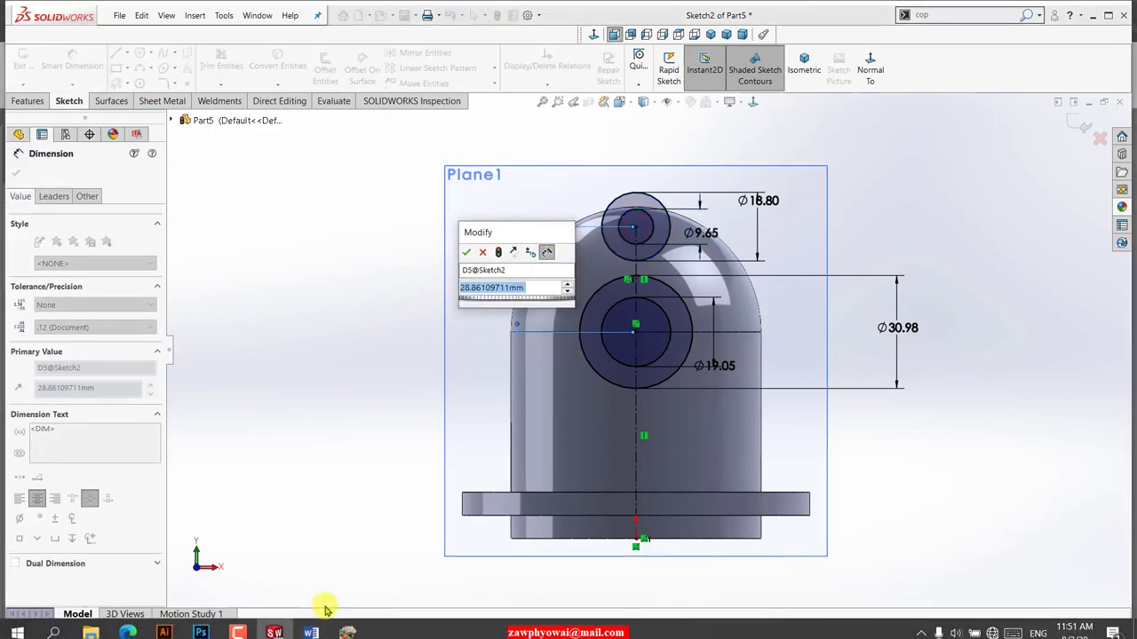
click(347, 631)
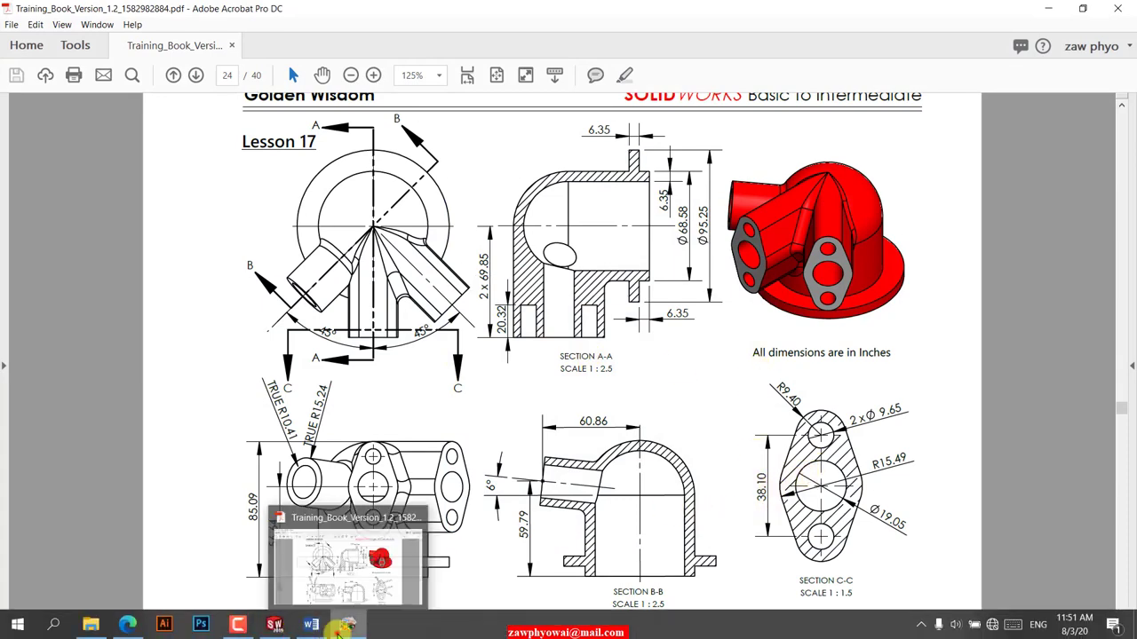
click(347, 624)
click(536, 288)
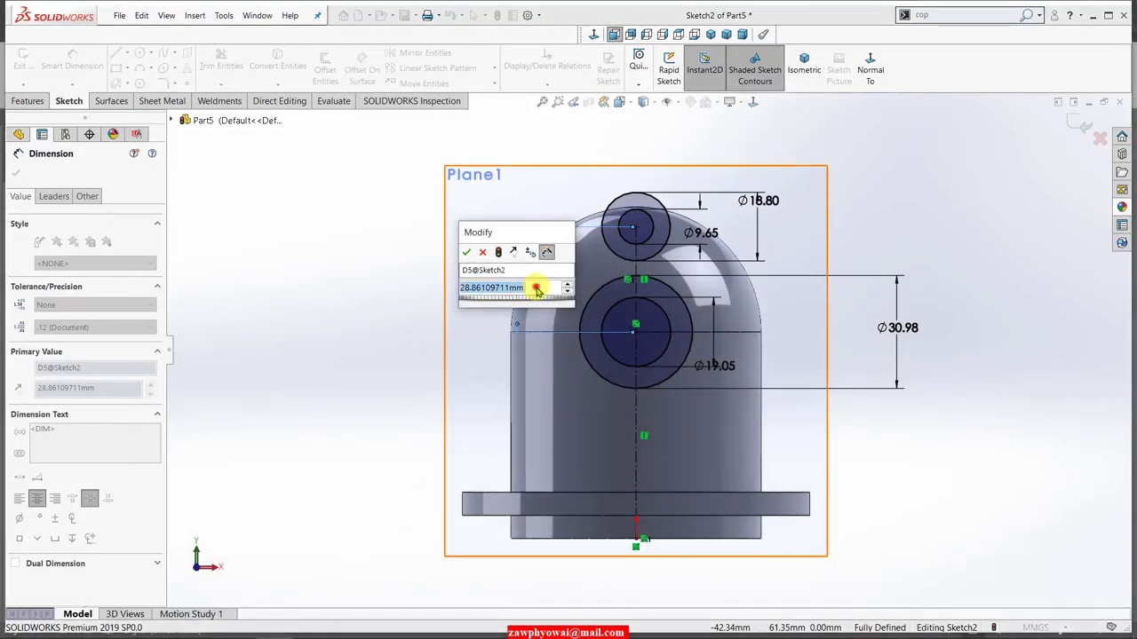
text(38.1)
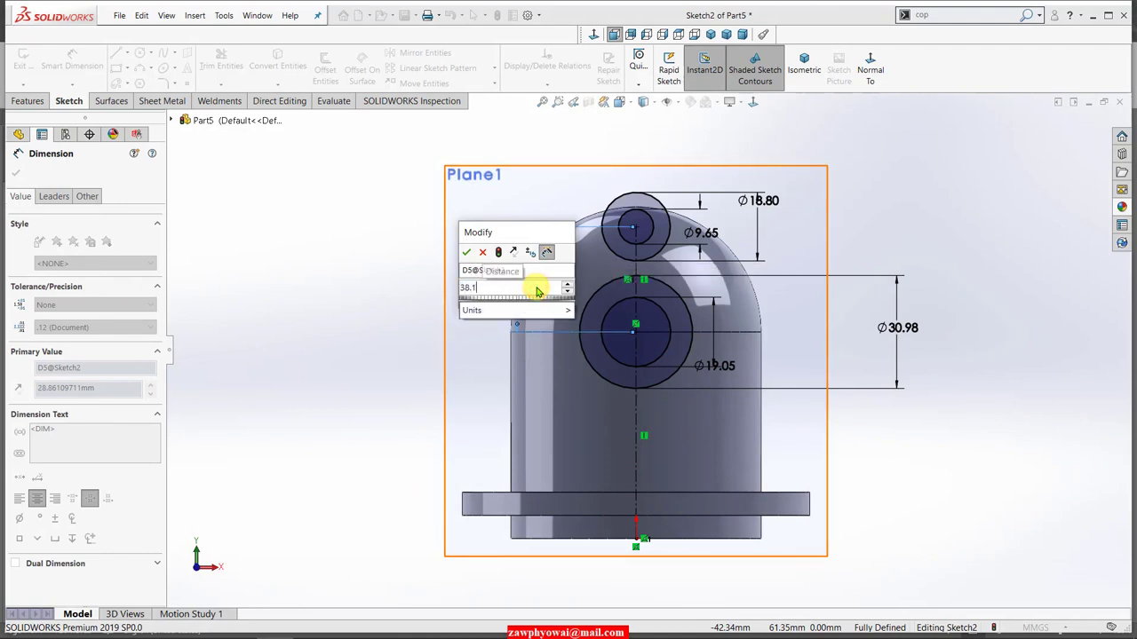
text(/2)
key(Return)
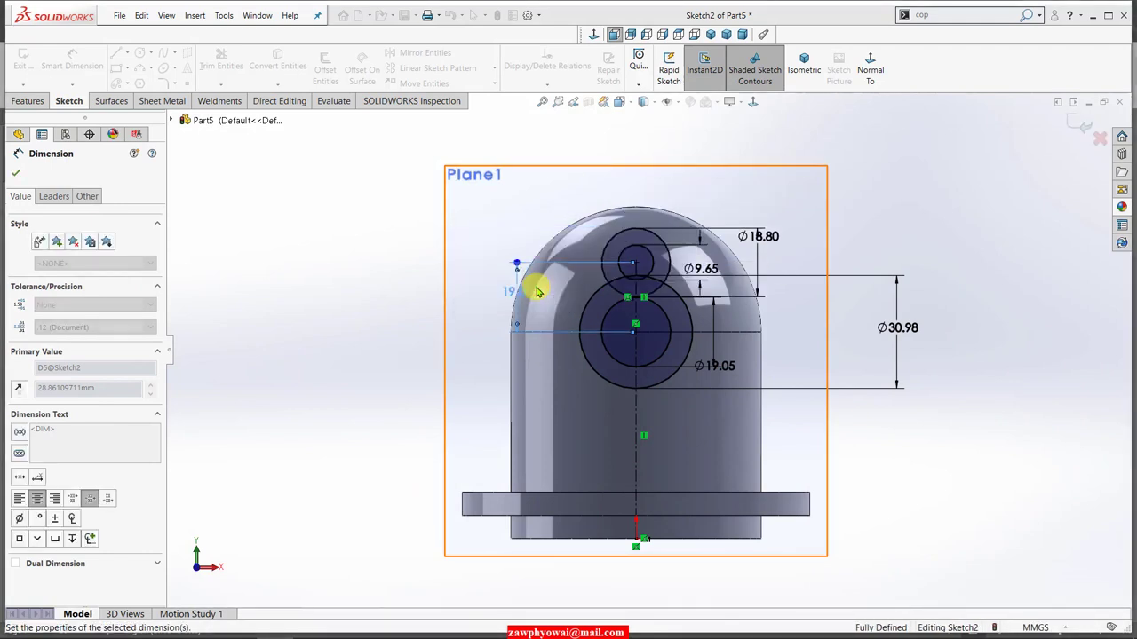
click(17, 178)
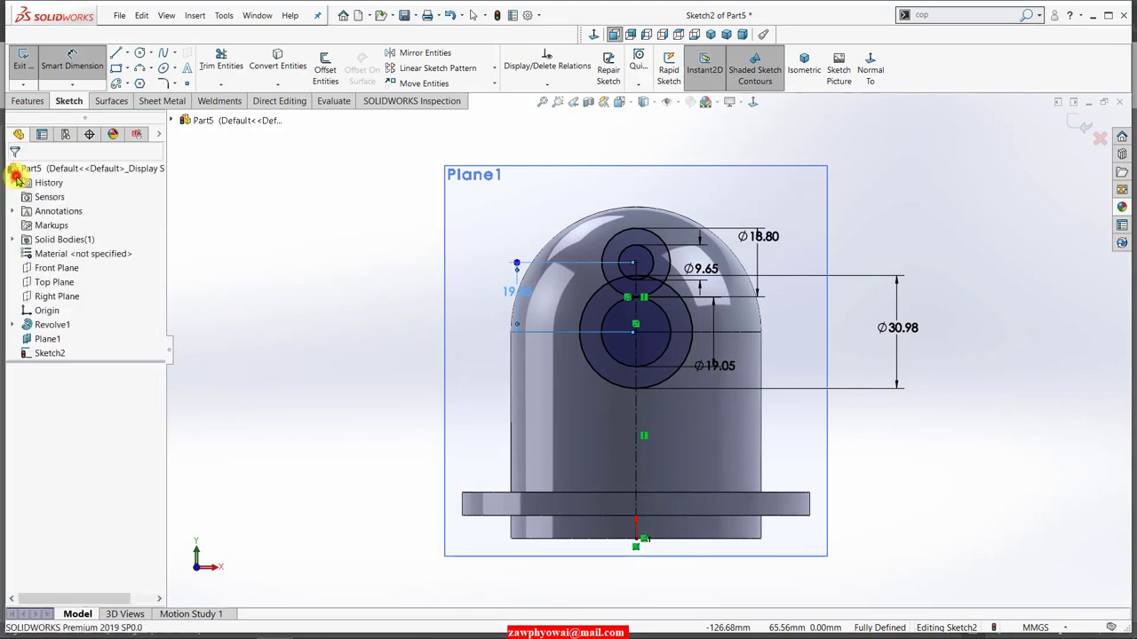
scroll(531, 457, down, 1)
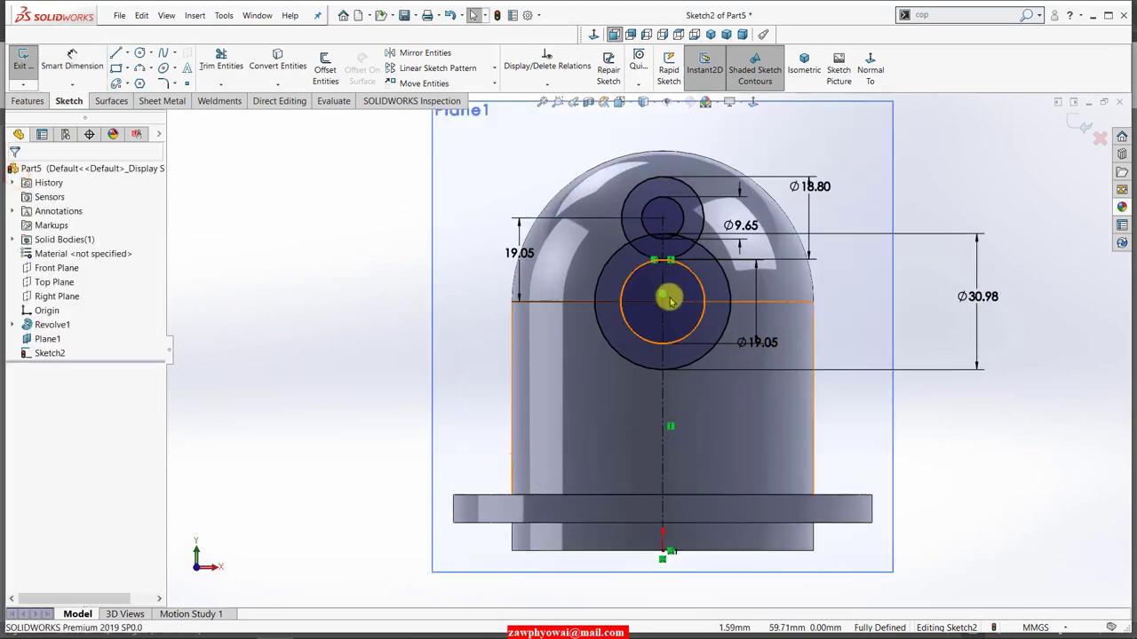
scroll(671, 273, down, 2)
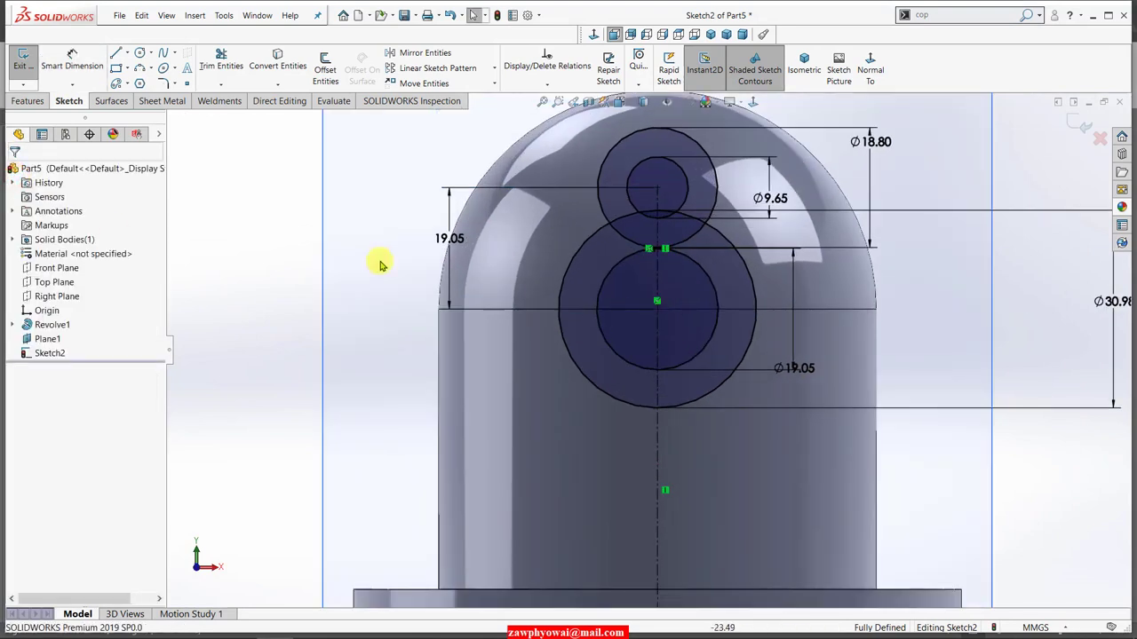
Step: Draw a horizontal midpoint construction line through the lower circles' centre
click(127, 54)
click(147, 97)
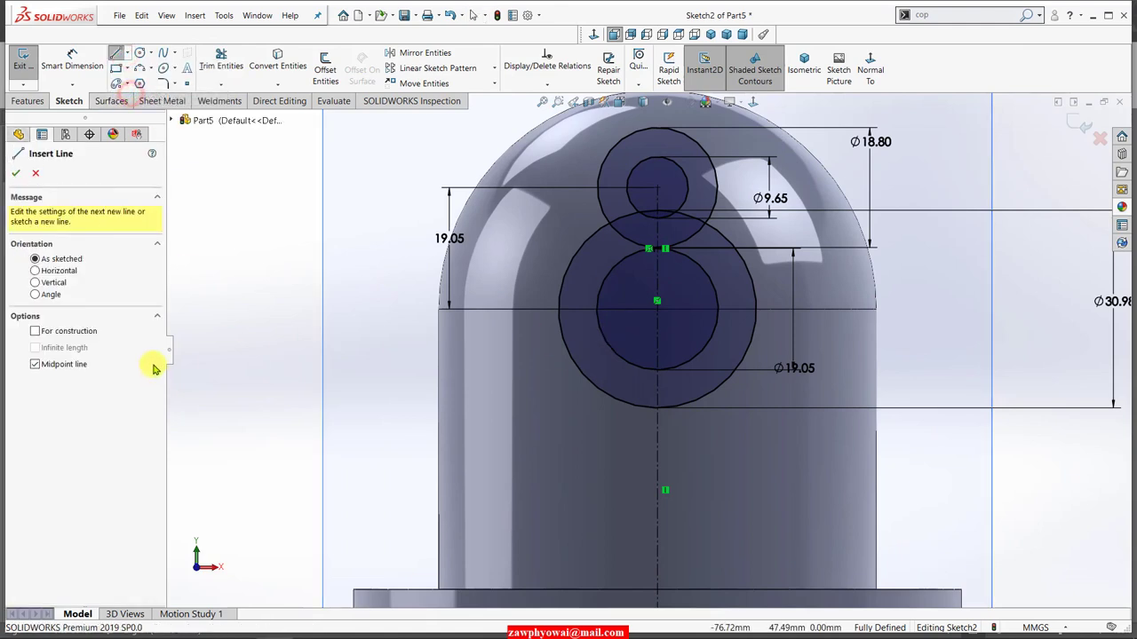
click(84, 332)
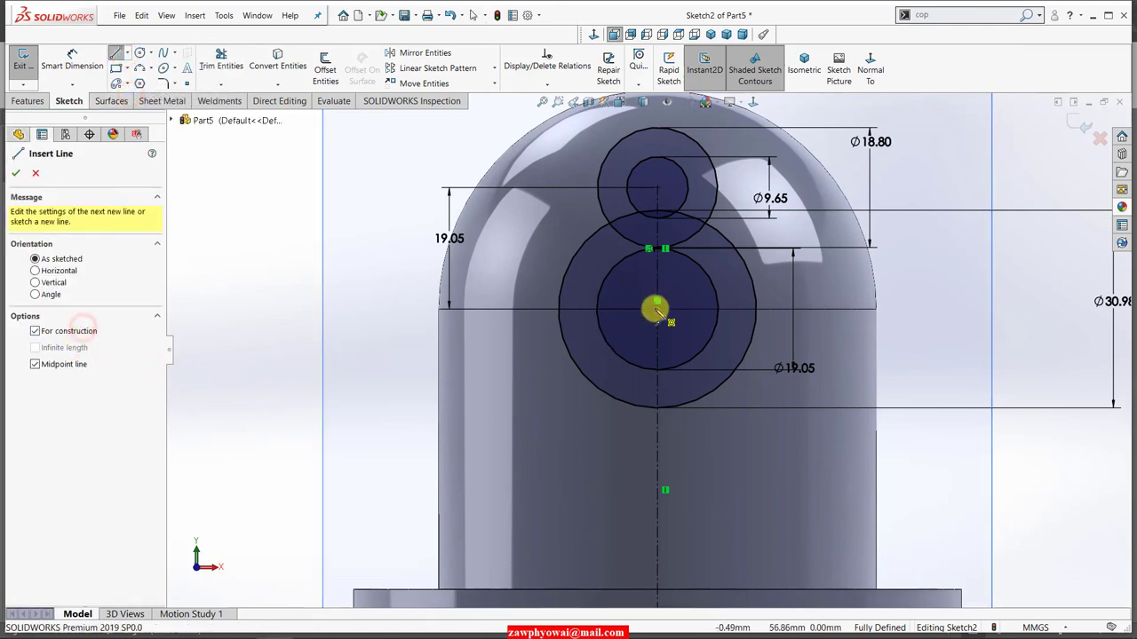
click(658, 309)
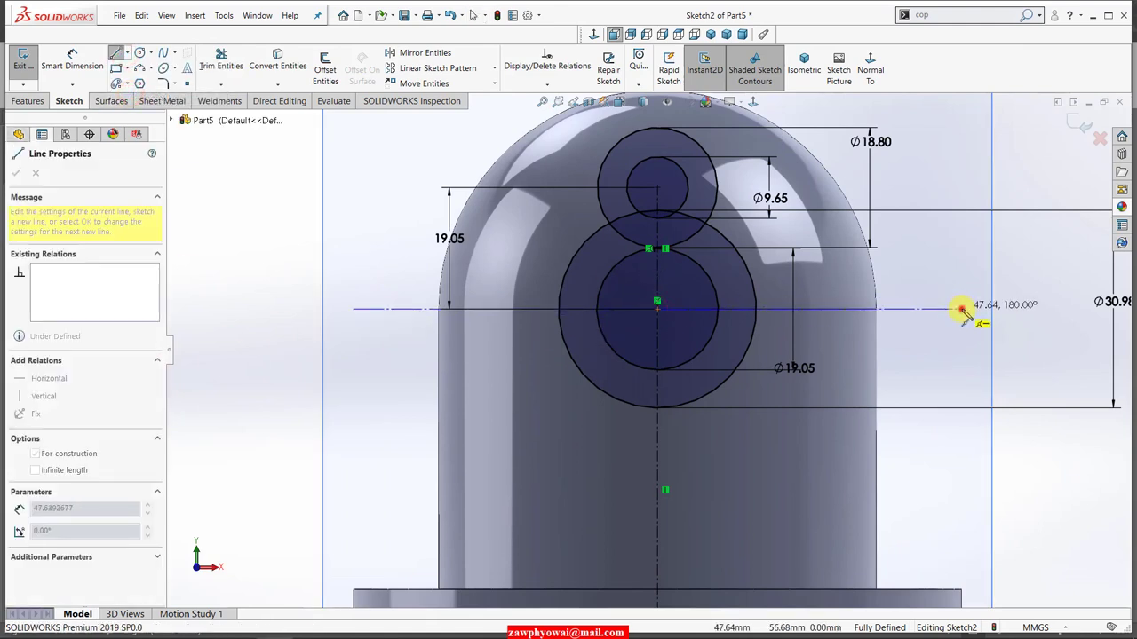
click(962, 310)
right_click(960, 308)
click(965, 315)
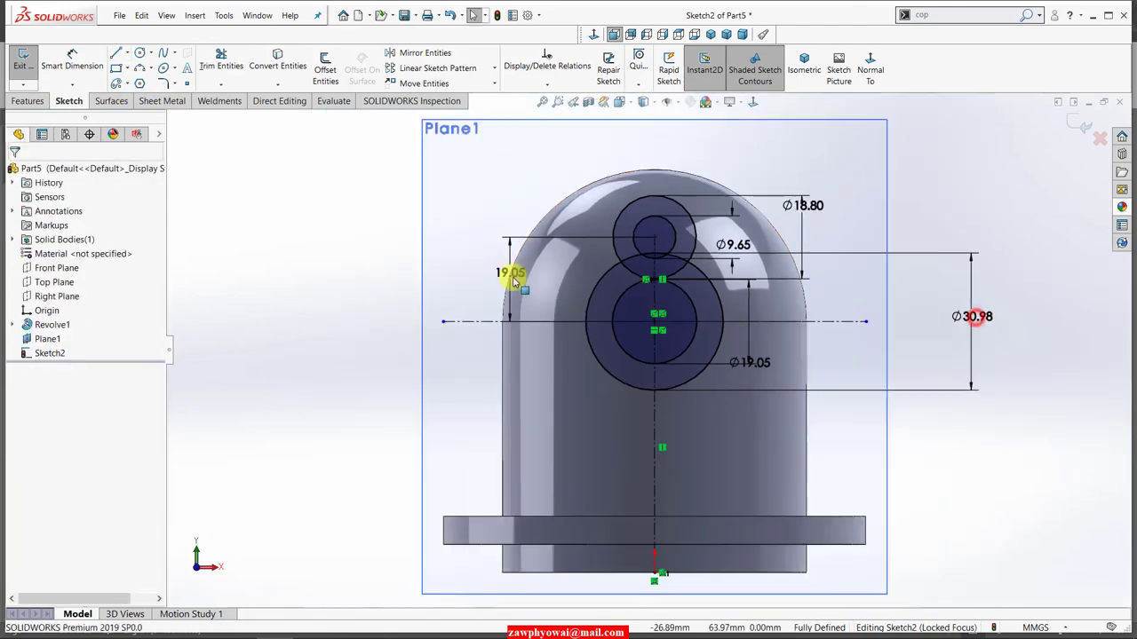
Step: Draw left and right lines joining the upper outer circle tangentially to the lower outer circle
click(118, 54)
scroll(616, 224, down, 2)
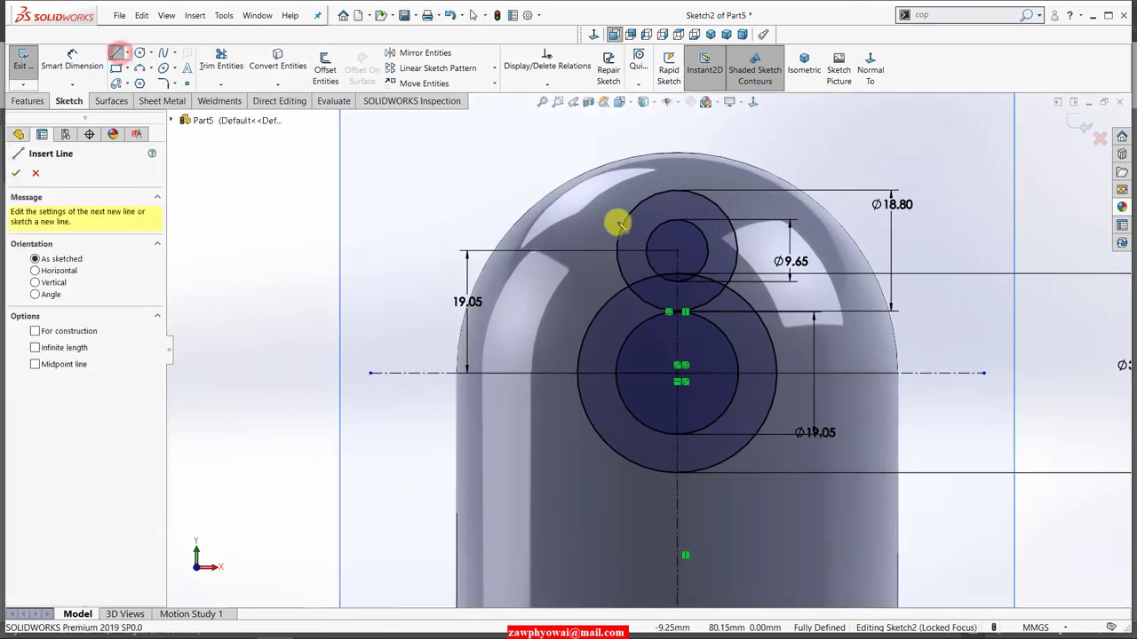
click(624, 222)
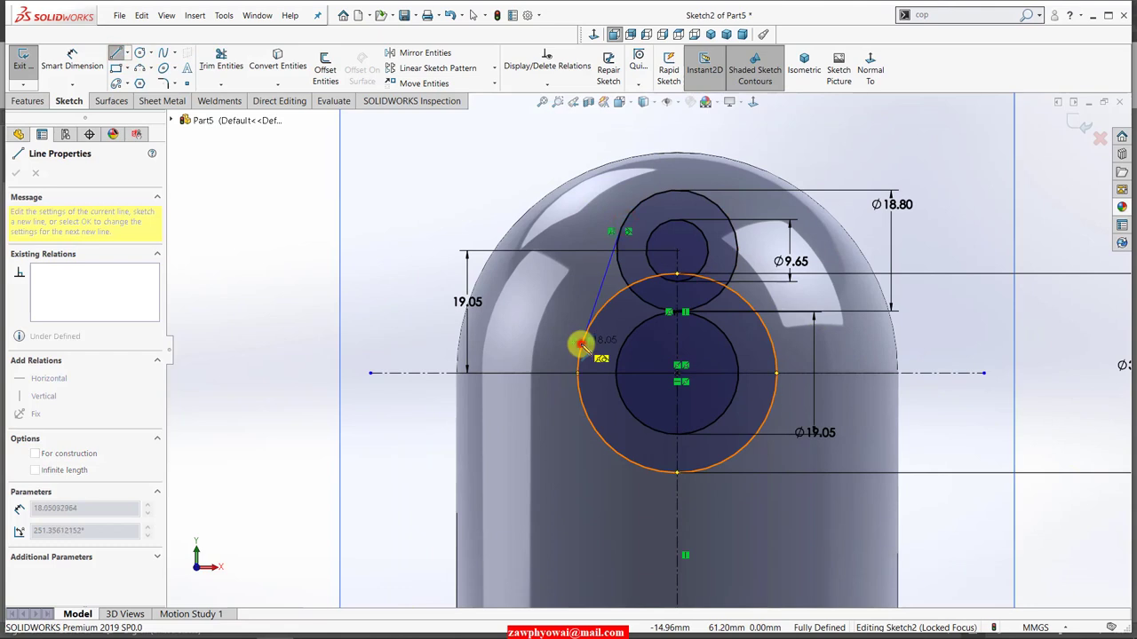
click(581, 345)
right_click(581, 346)
click(619, 350)
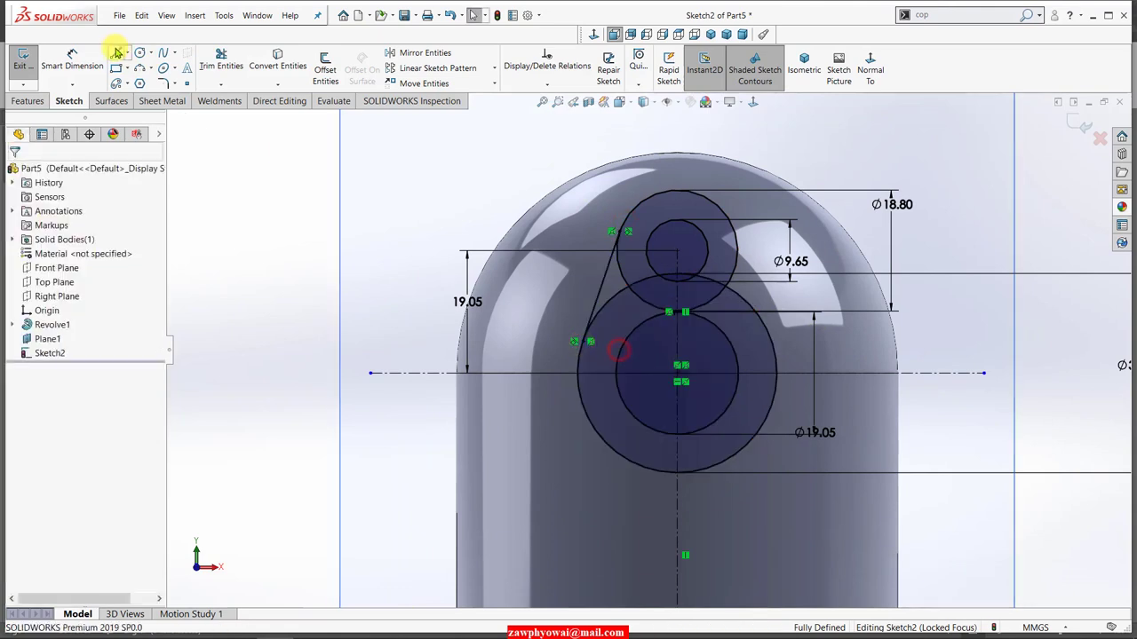
key(Return)
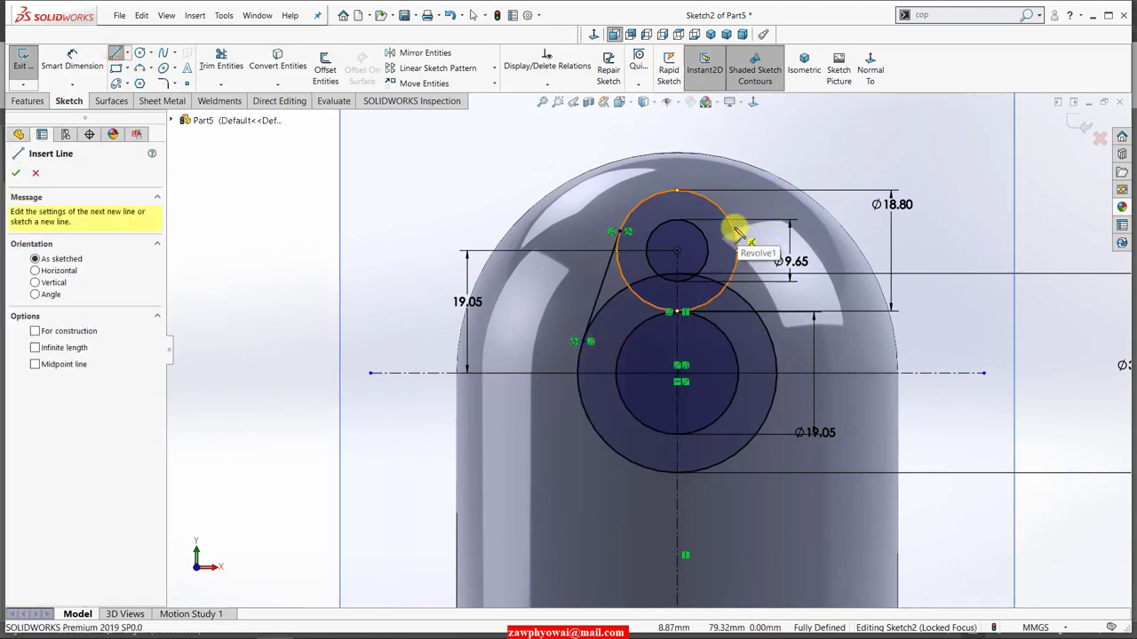
click(733, 230)
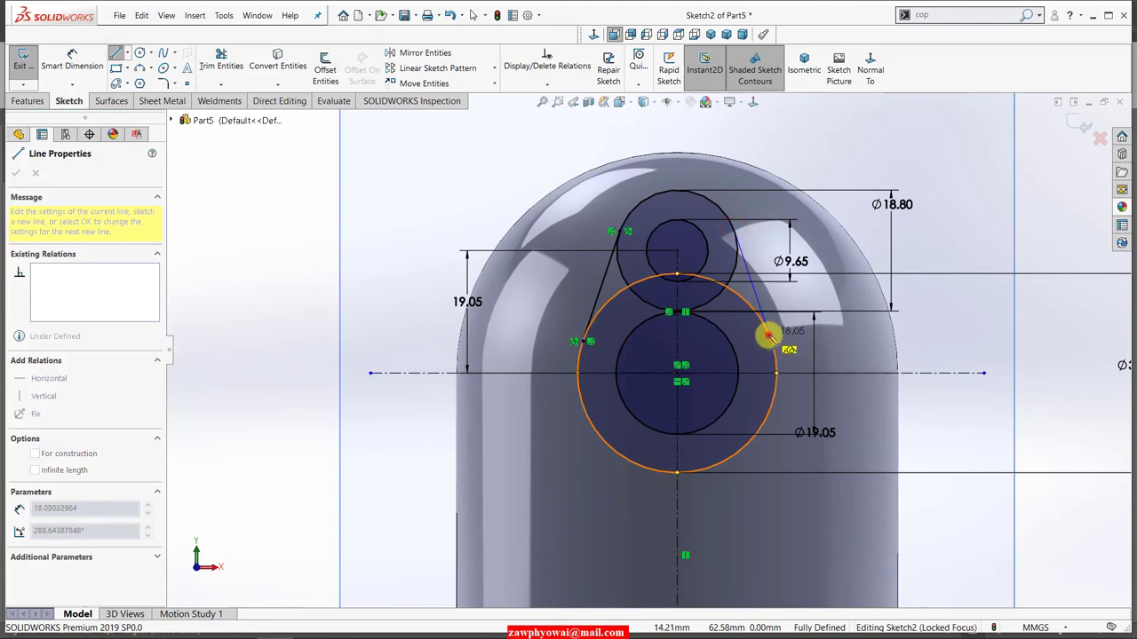
click(768, 335)
right_click(768, 336)
click(805, 343)
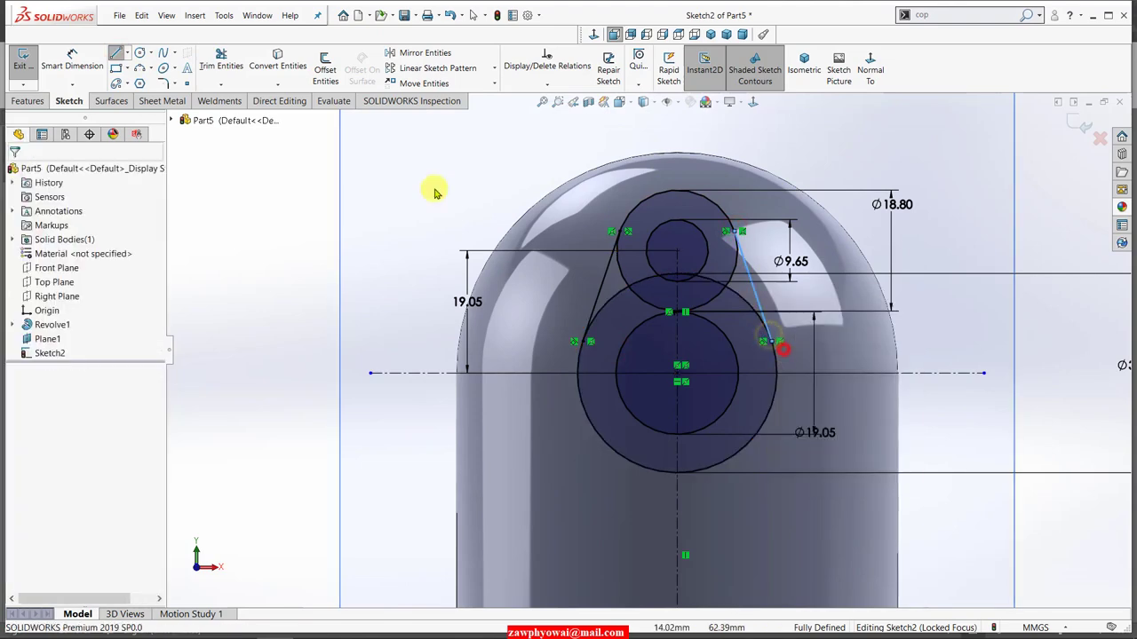
Step: Power-trim the unwanted segments of the Ø18.80 and Ø30.98 circles between the tangent lines
click(222, 59)
mouse_move(609, 326)
mouse_down()
mouse_move(619, 278)
mouse_move(701, 300)
mouse_move(734, 294)
mouse_move(668, 276)
mouse_up()
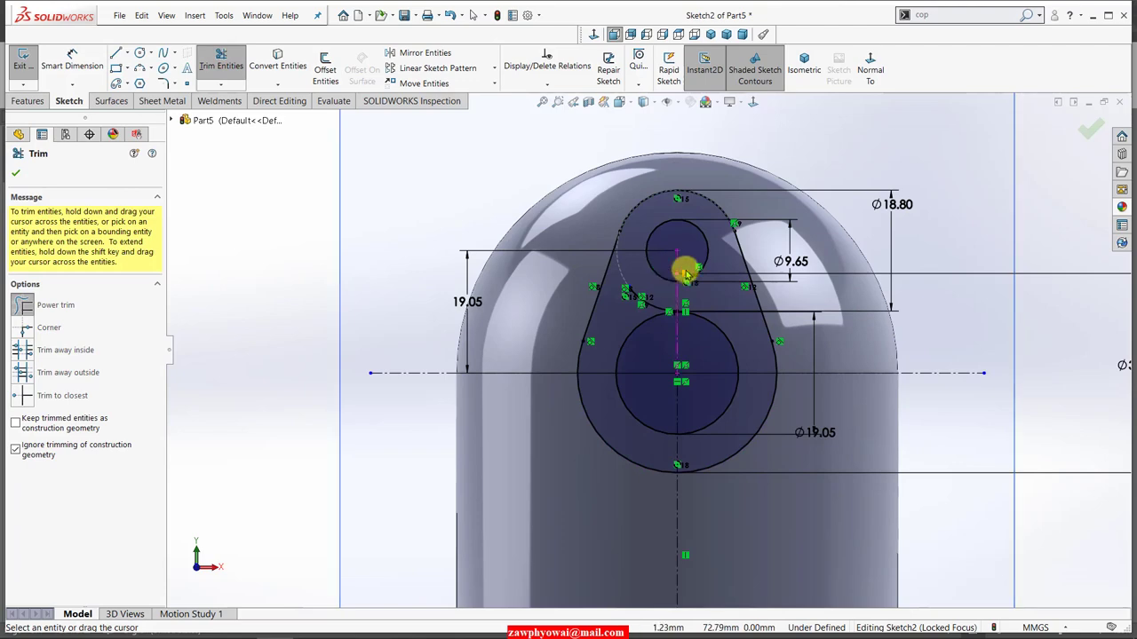
scroll(677, 271, down, 3)
scroll(676, 289, down, 3)
mouse_move(675, 268)
mouse_down()
mouse_move(672, 316)
mouse_move(584, 414)
mouse_up()
scroll(563, 336, up, 3)
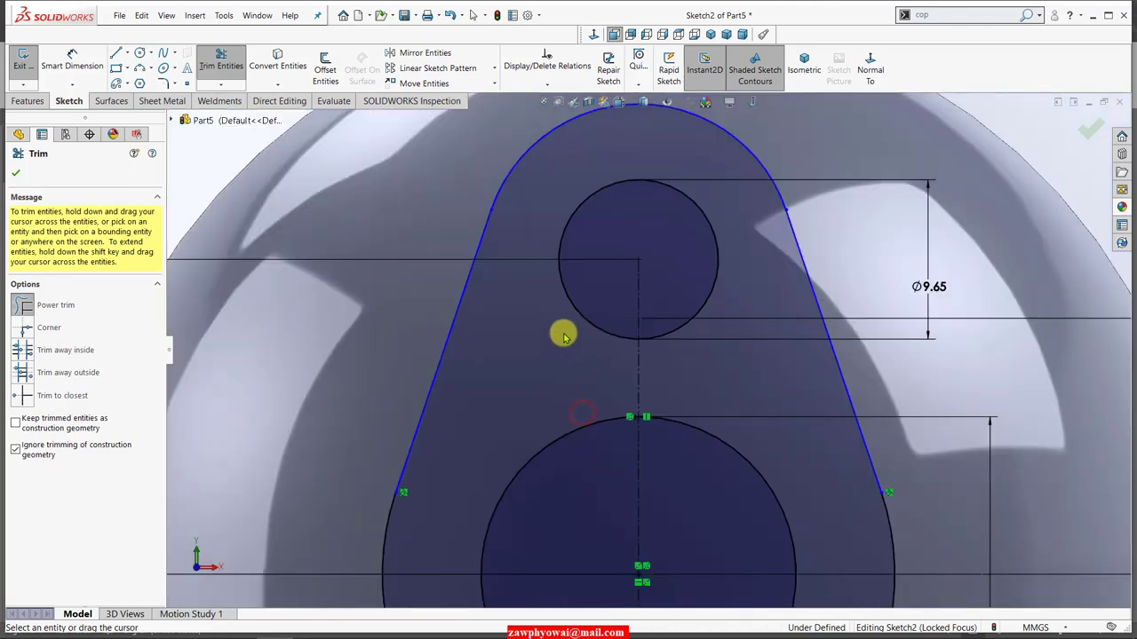
scroll(563, 336, up, 4)
Step: Make the top arc tangent to the left and right slanted side lines
click(16, 177)
scroll(296, 254, up, 2)
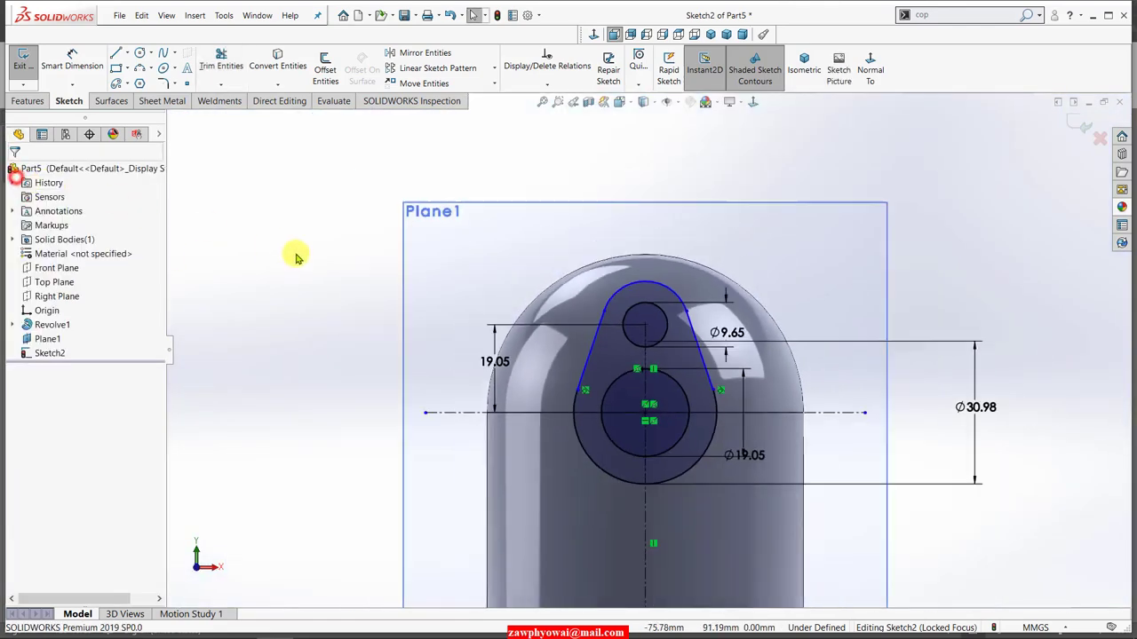
scroll(476, 292, down, 2)
scroll(674, 377, down, 2)
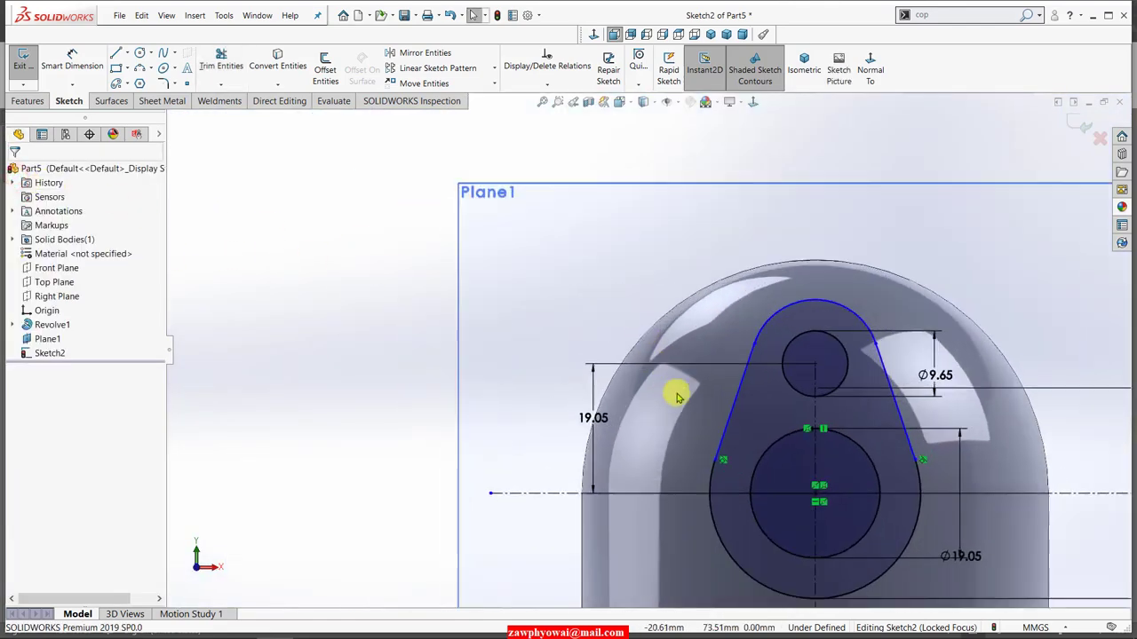
scroll(678, 394, down, 2)
click(823, 279)
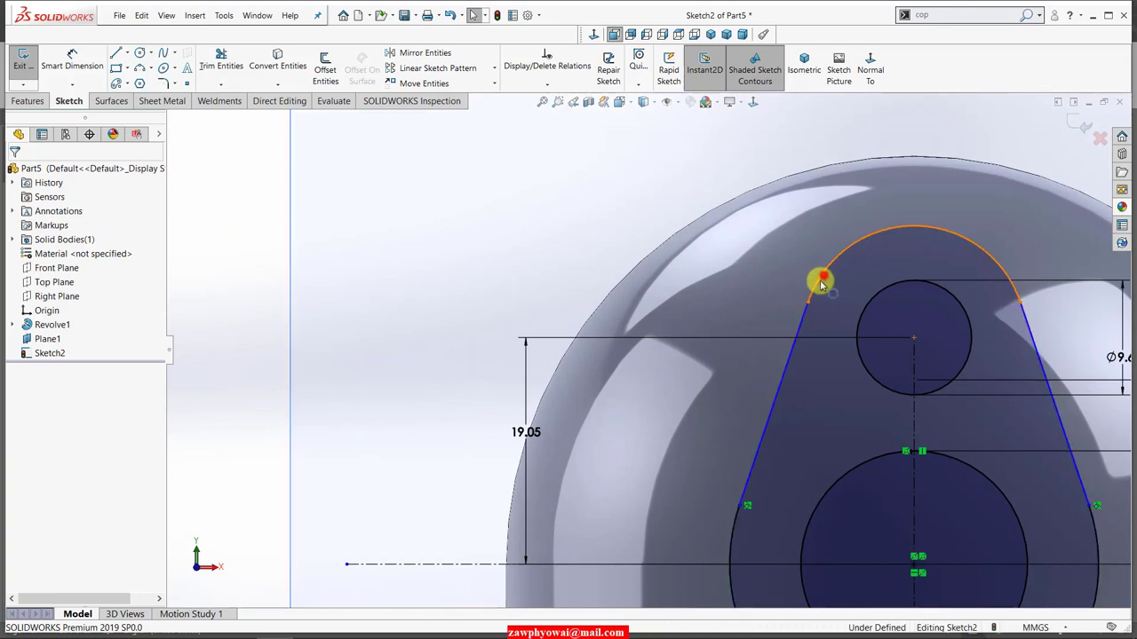
ctrl+click(791, 354)
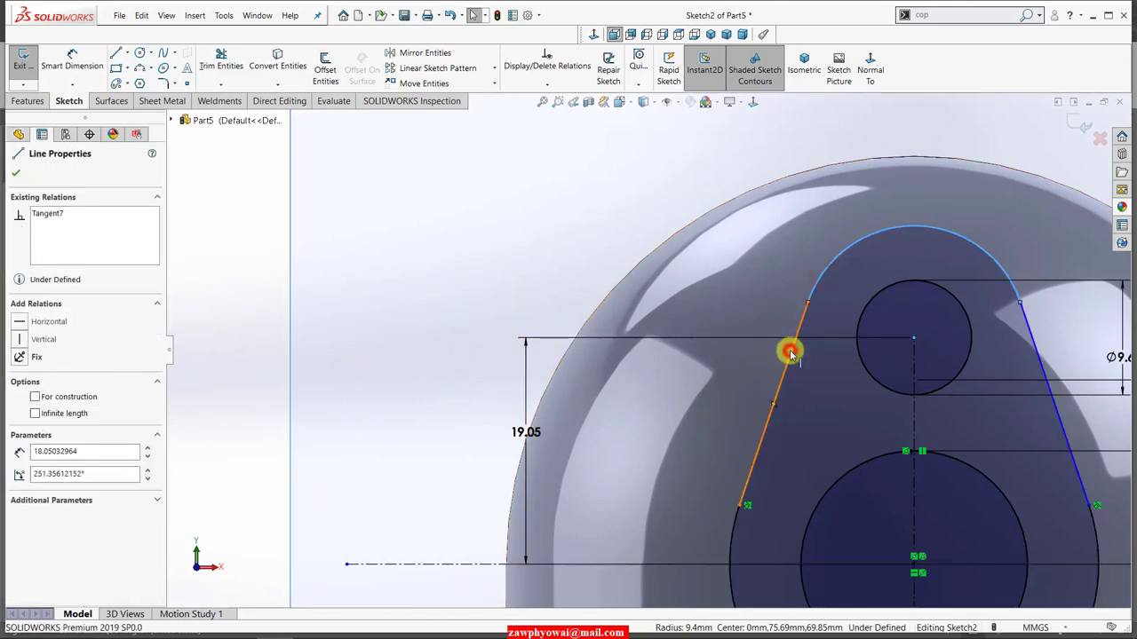
click(1027, 322)
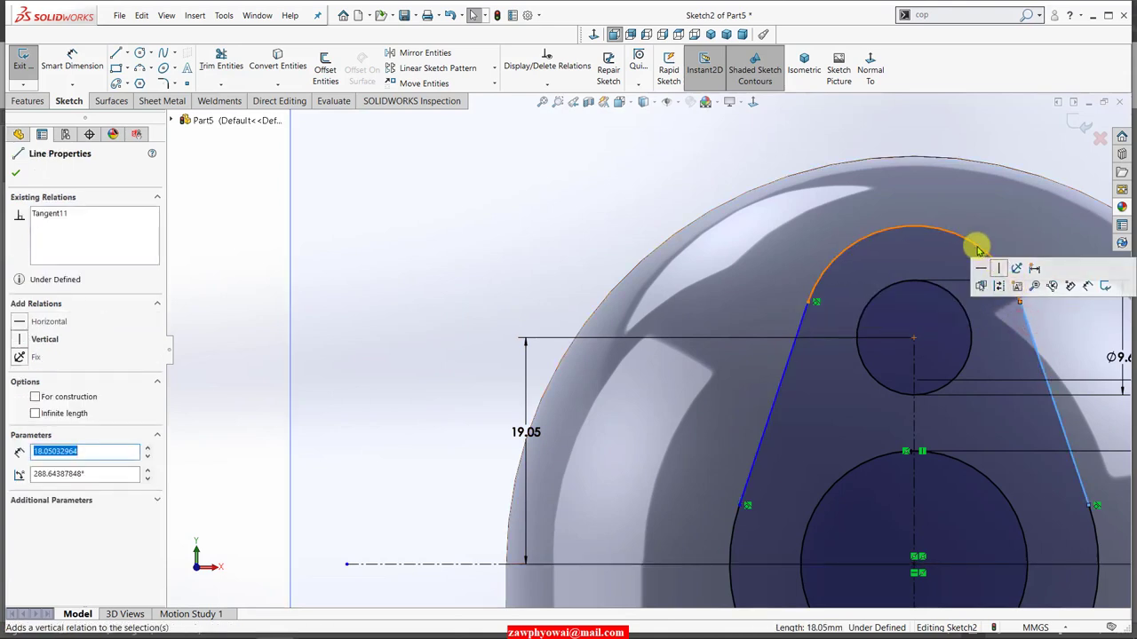
ctrl+click(977, 247)
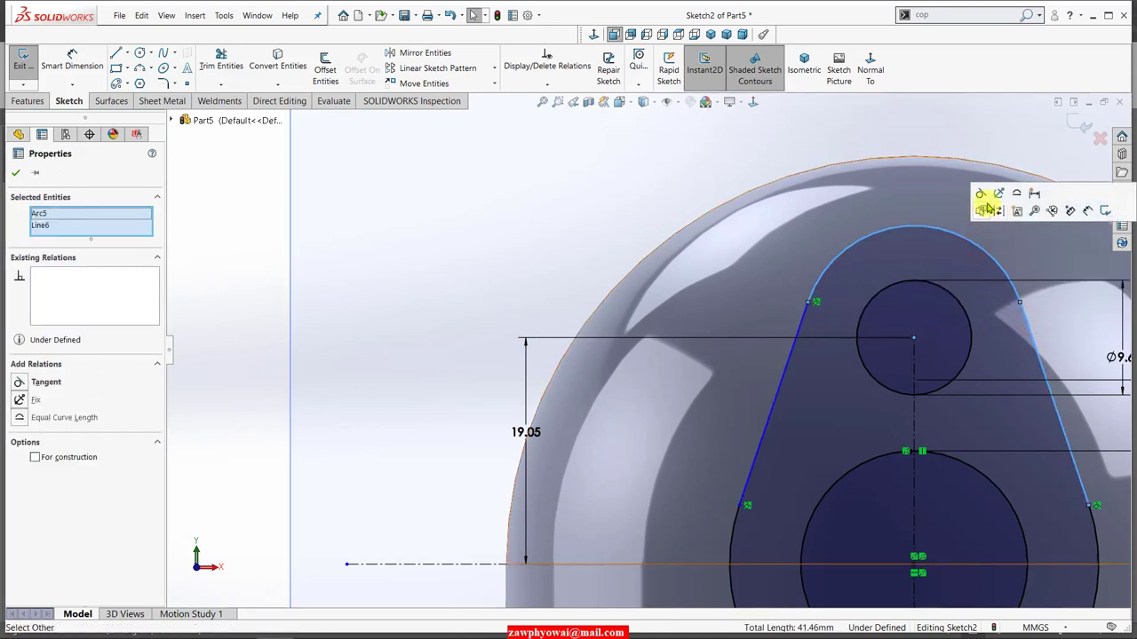
click(979, 193)
key(shift+z)
key(shift+z)
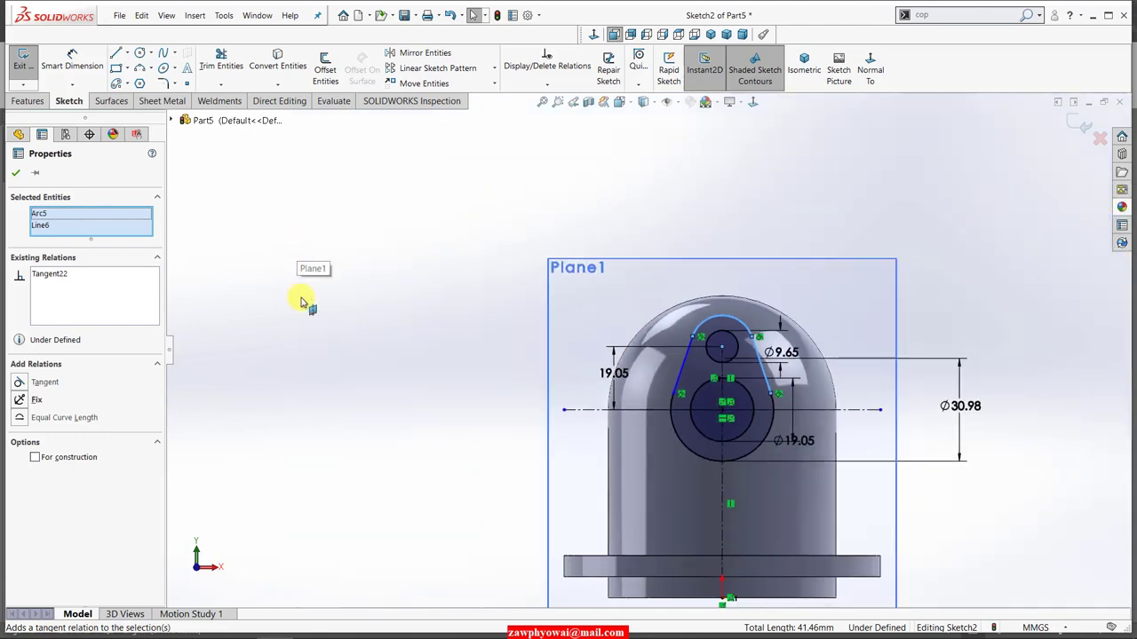
Step: Fit the sketch in view and drag the top arc to reshape the lobe
click(301, 298)
scroll(737, 436, down, 3)
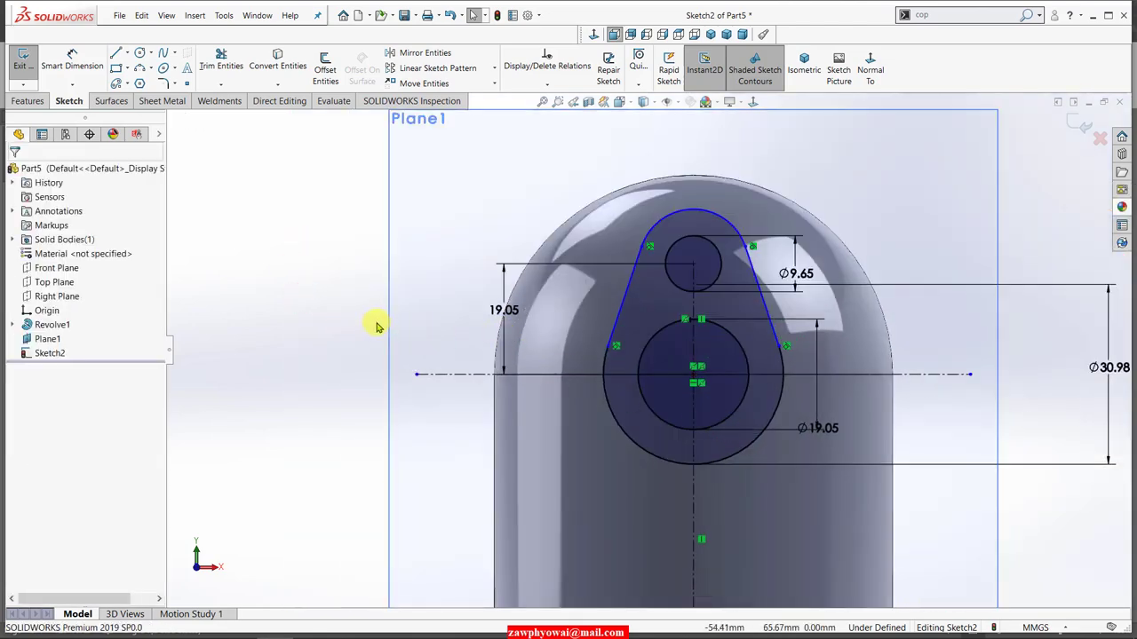
key(z)
scroll(488, 279, up, 1)
scroll(787, 432, down, 2)
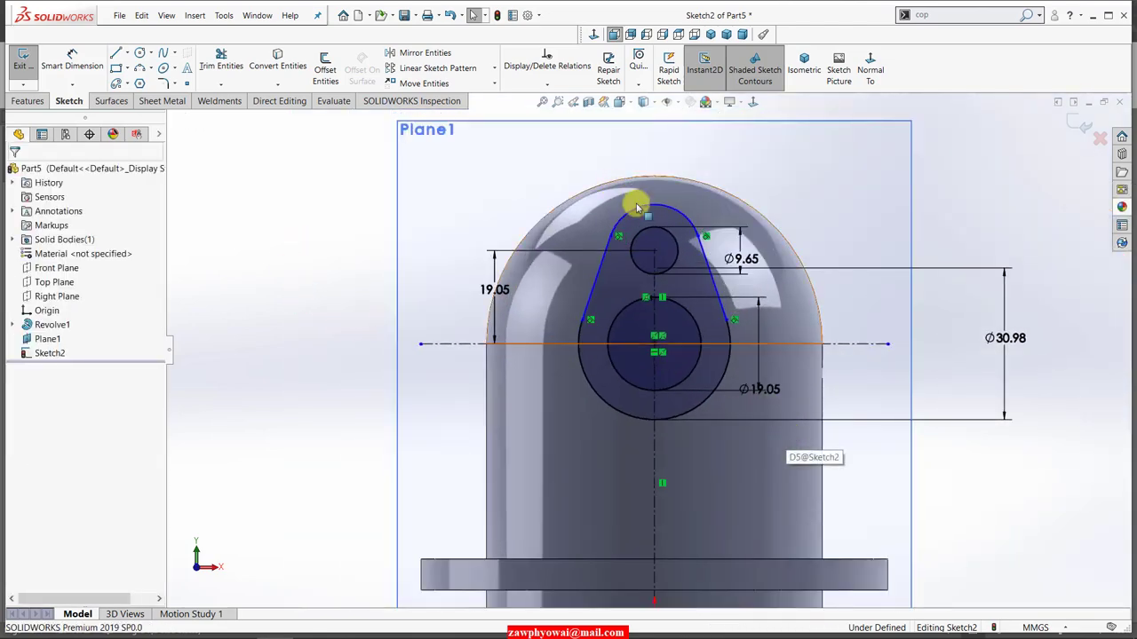
drag(645, 207, 654, 203)
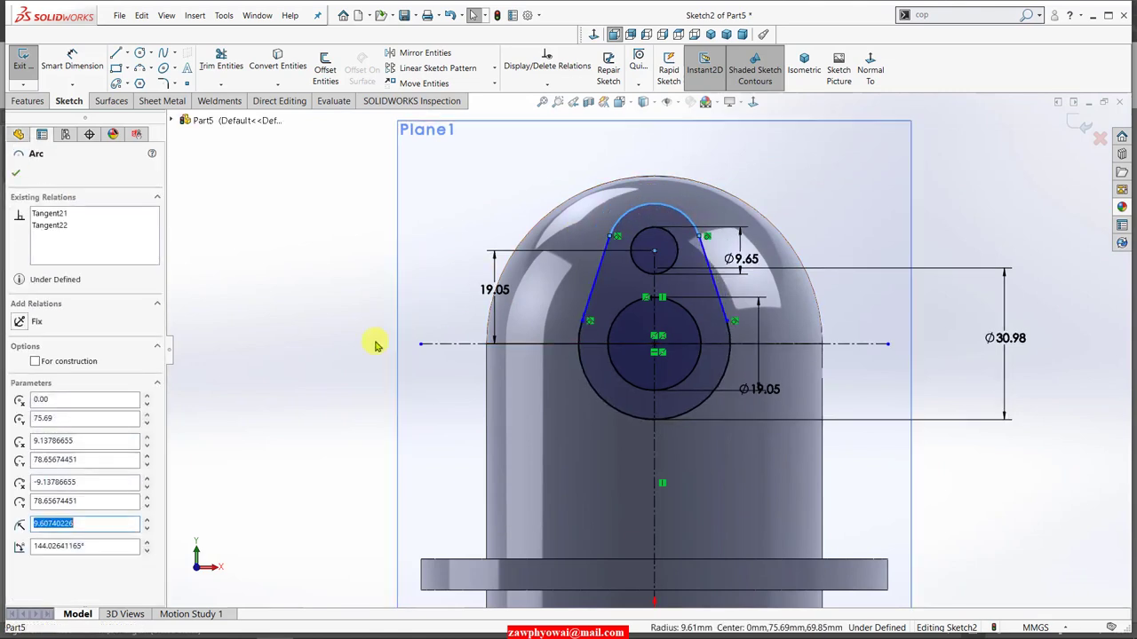
Step: Give the top arc an R9.04 radius dimension
click(652, 207)
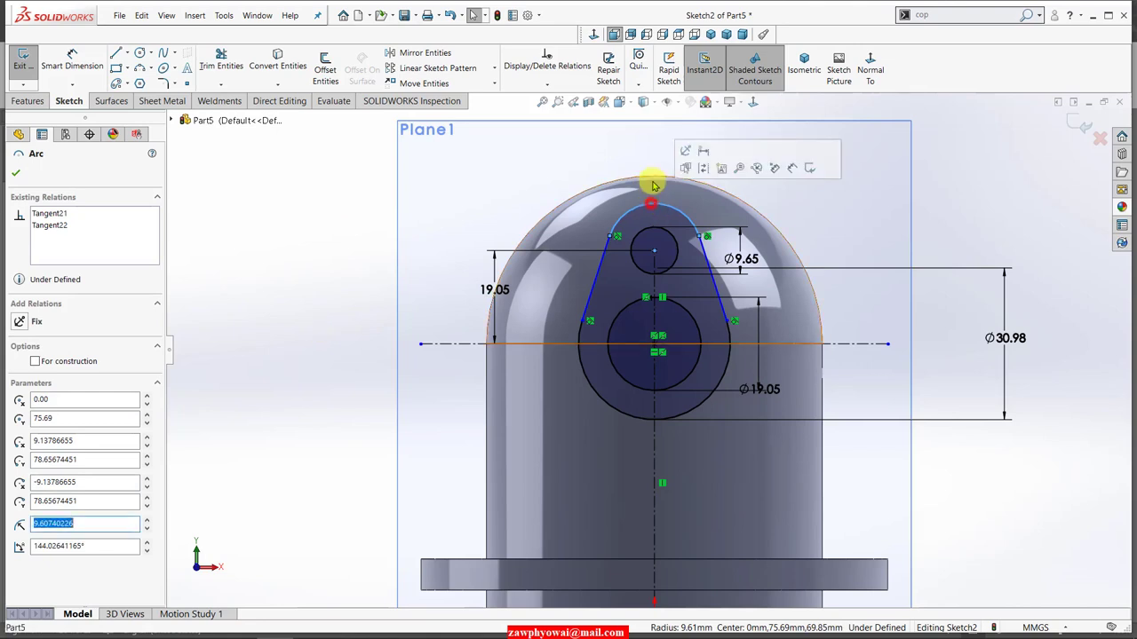
click(70, 57)
click(654, 207)
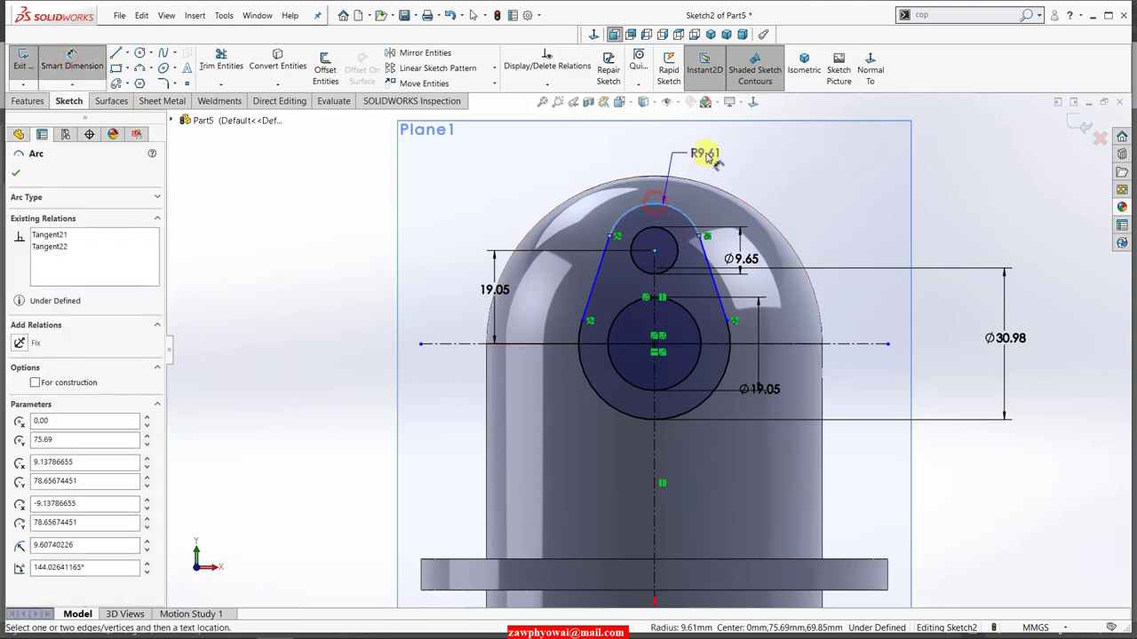
click(706, 153)
text(9.5)
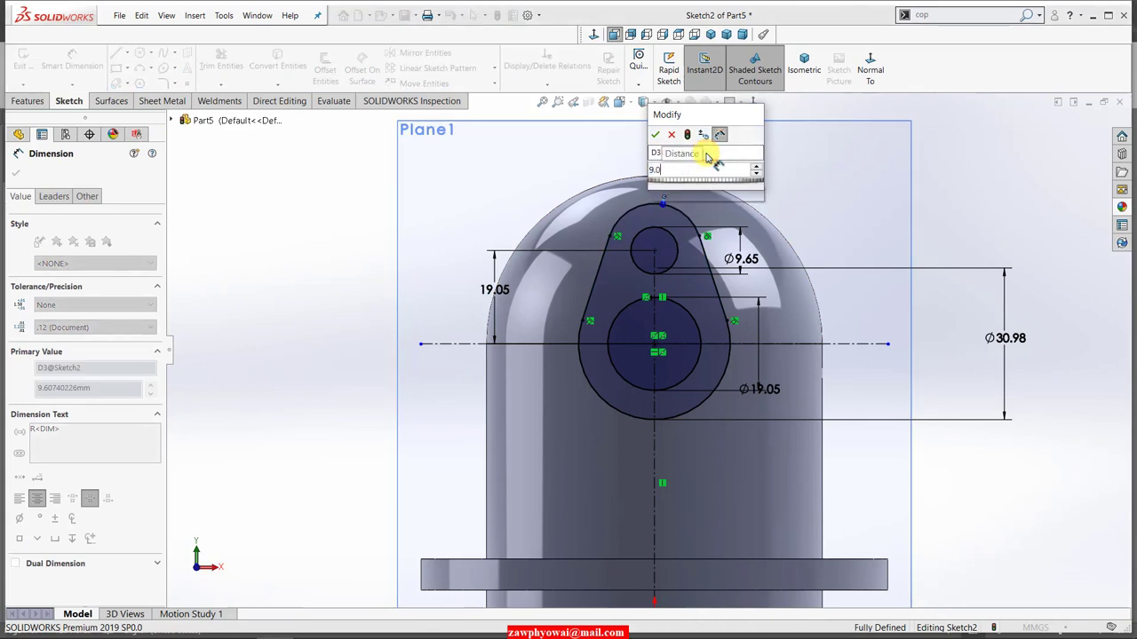
key(Return)
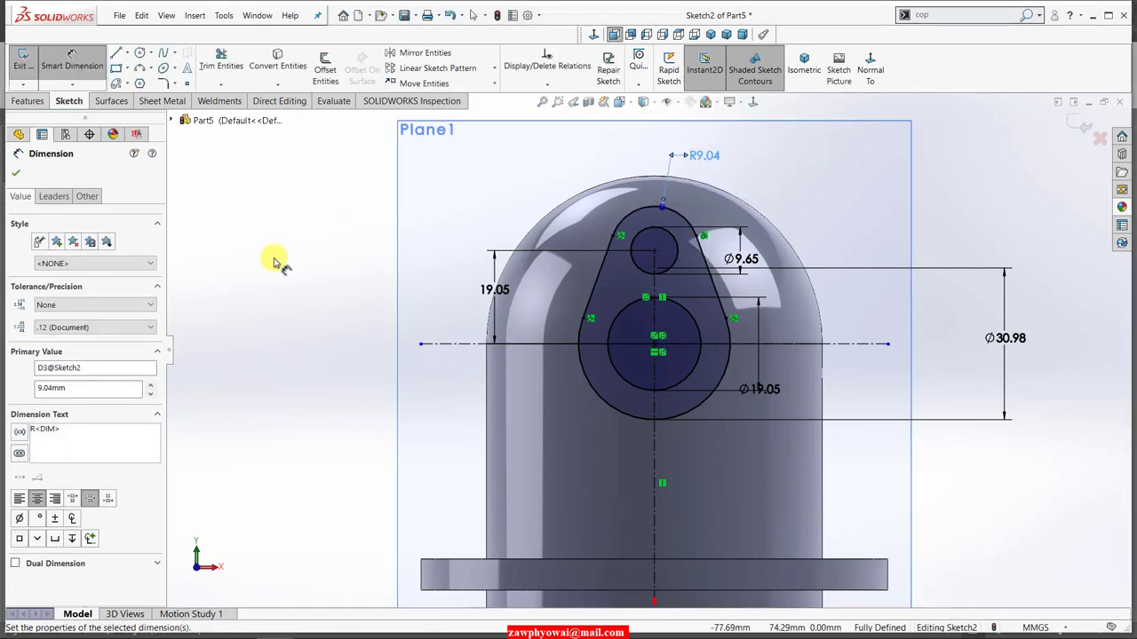
Step: Mirror both slanted lines, the top arc and the small circle about the horizontal centerline
key(f)
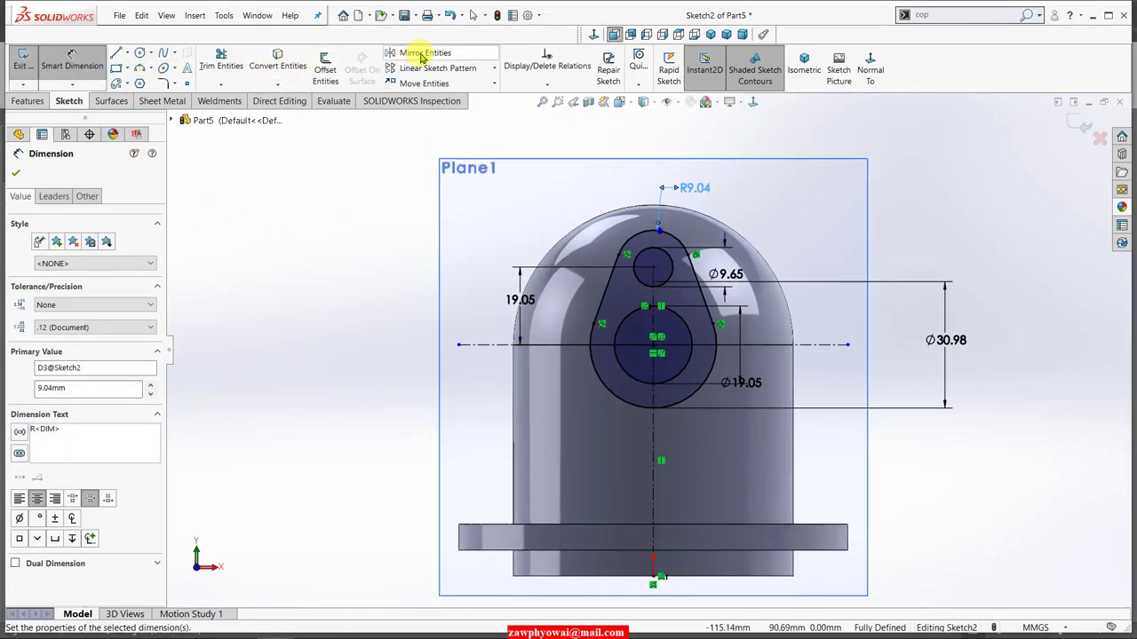
click(417, 53)
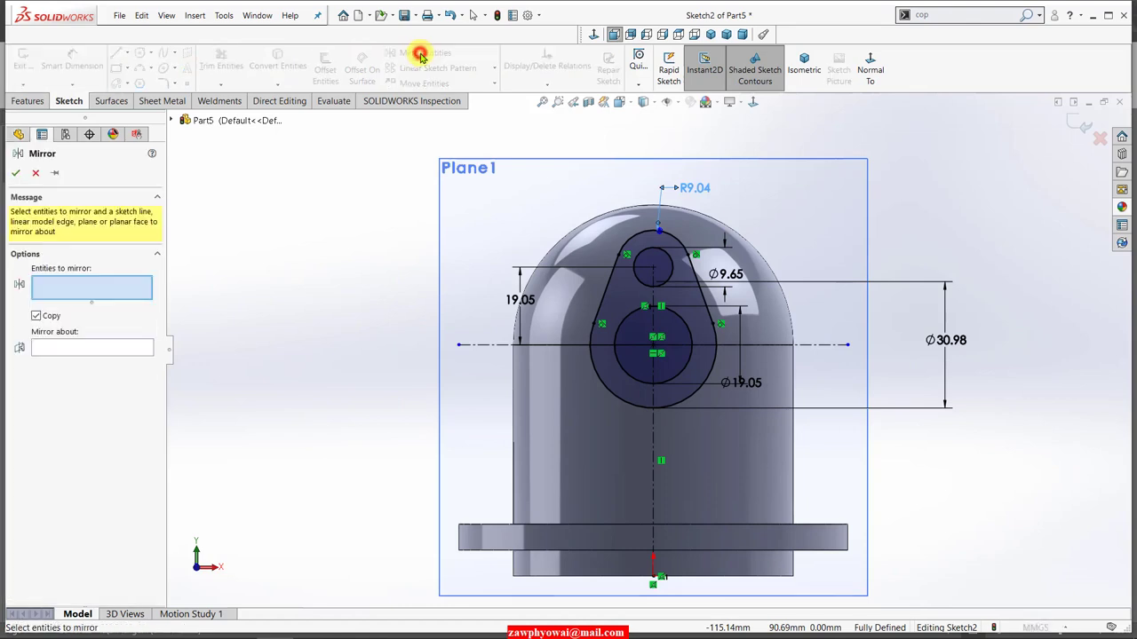
click(602, 303)
click(702, 293)
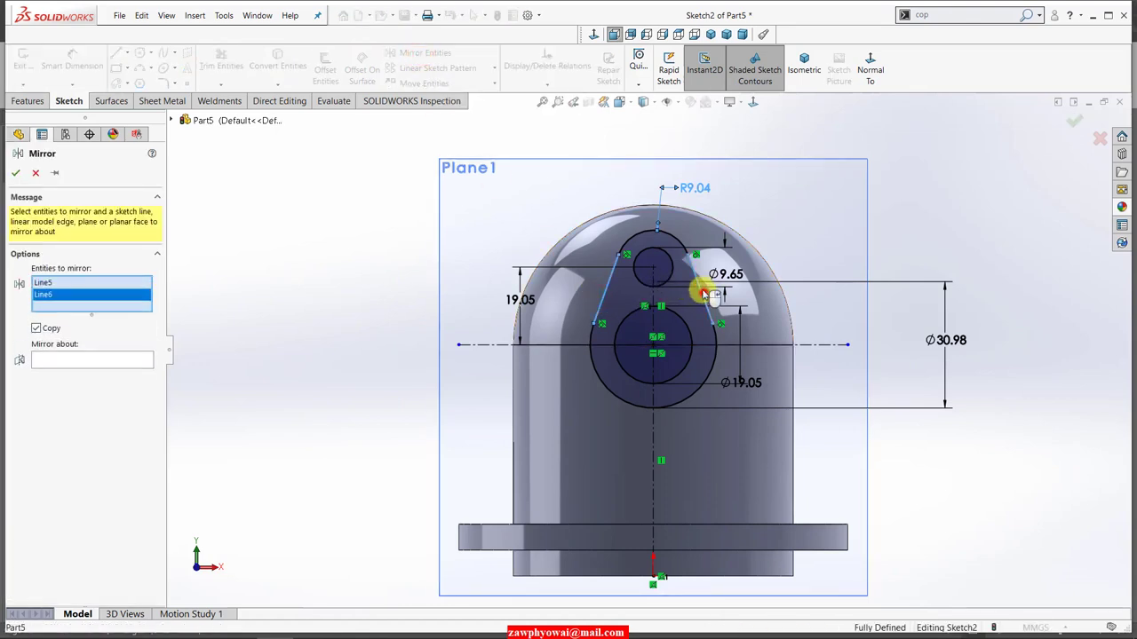
click(675, 241)
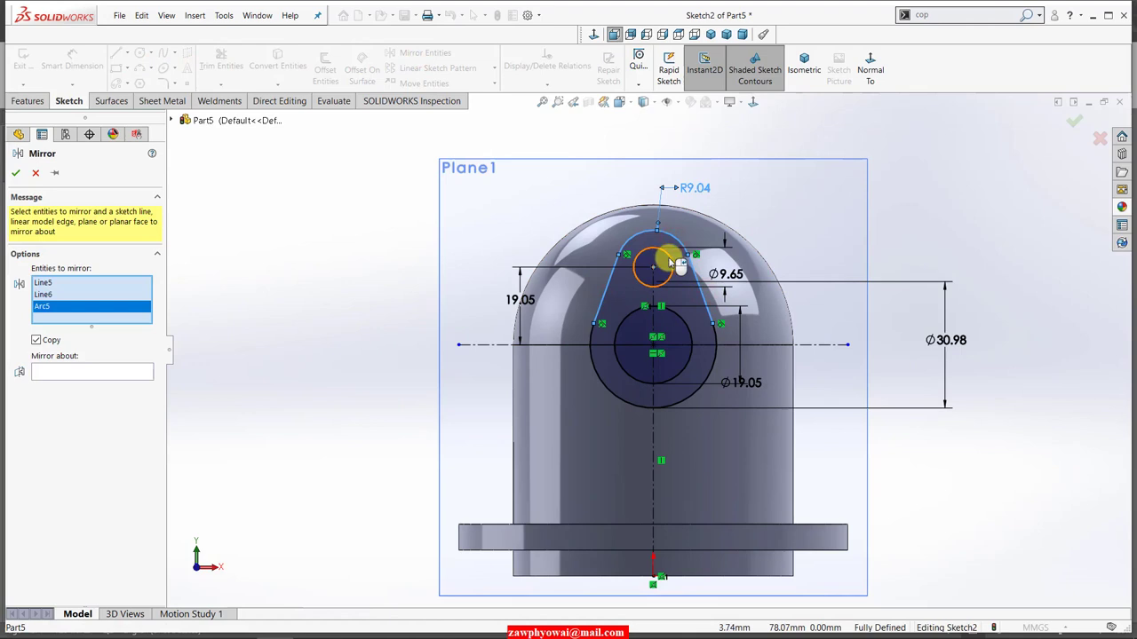
click(672, 262)
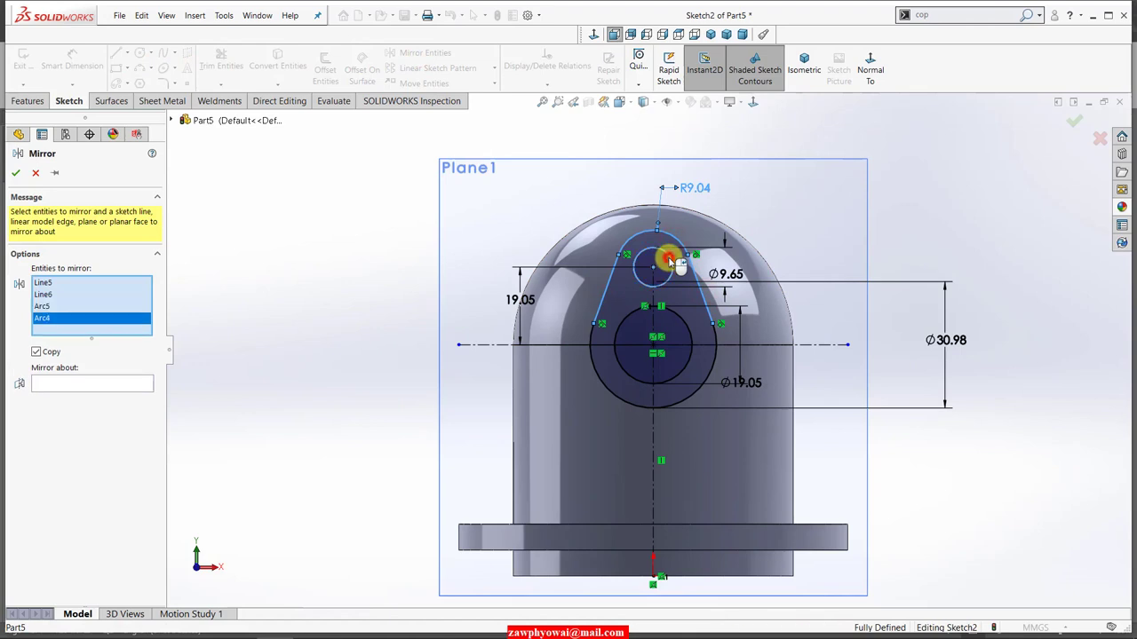
click(575, 346)
Step: Accept the mirror, then power-trim the stray segments and short line across the lower circle
click(19, 174)
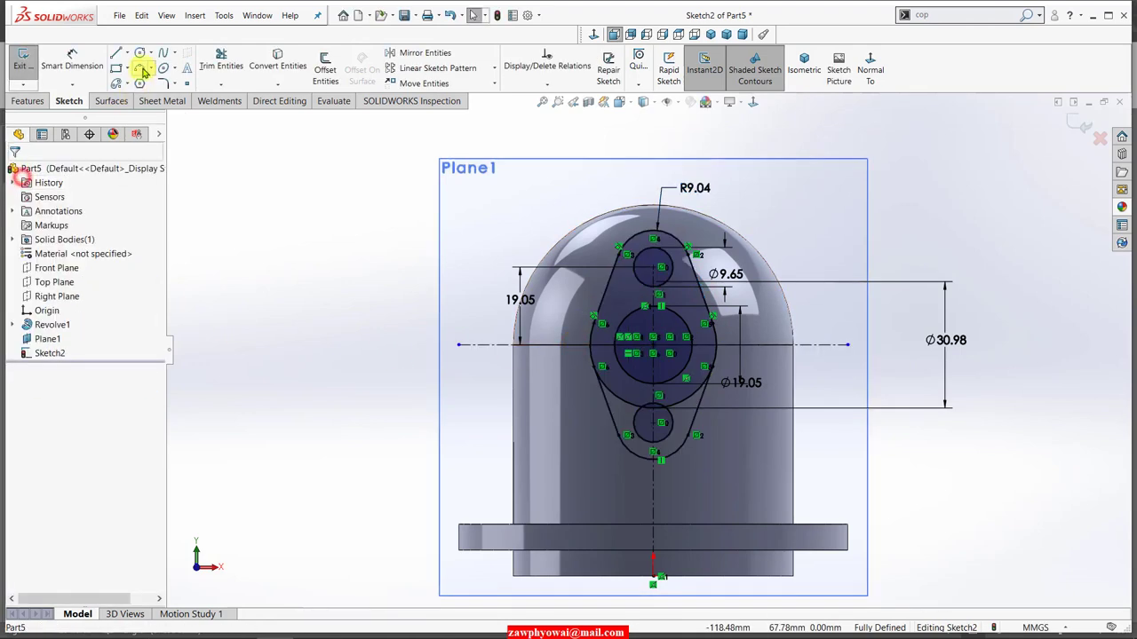
click(206, 56)
scroll(621, 386, down, 3)
scroll(601, 325, down, 3)
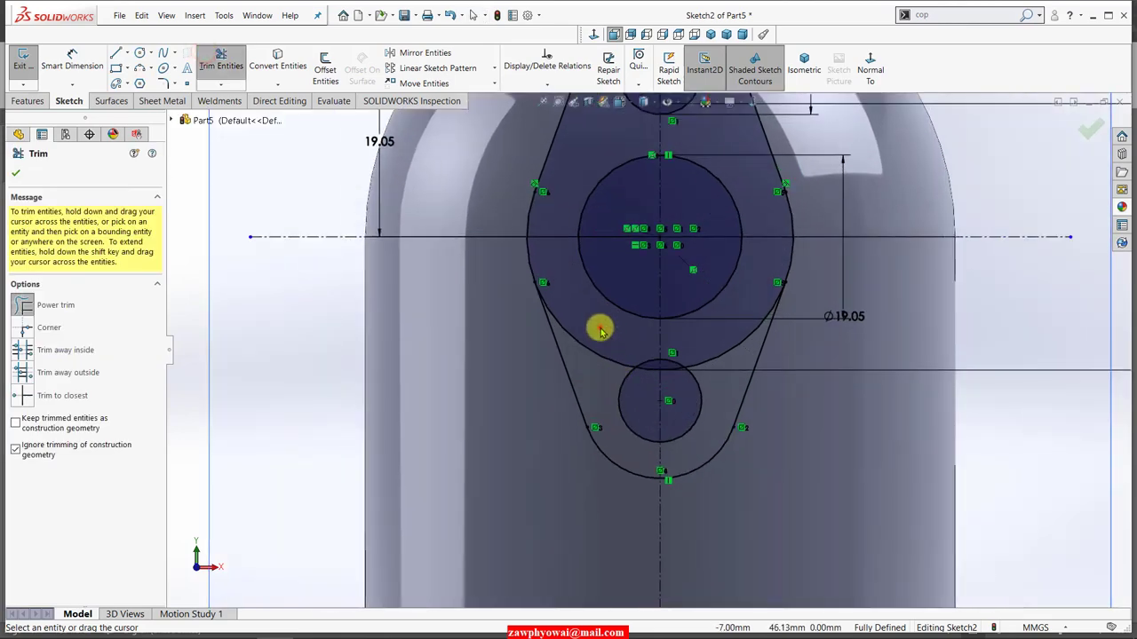
mouse_move(600, 328)
mouse_down()
mouse_move(588, 383)
mouse_move(724, 349)
mouse_up()
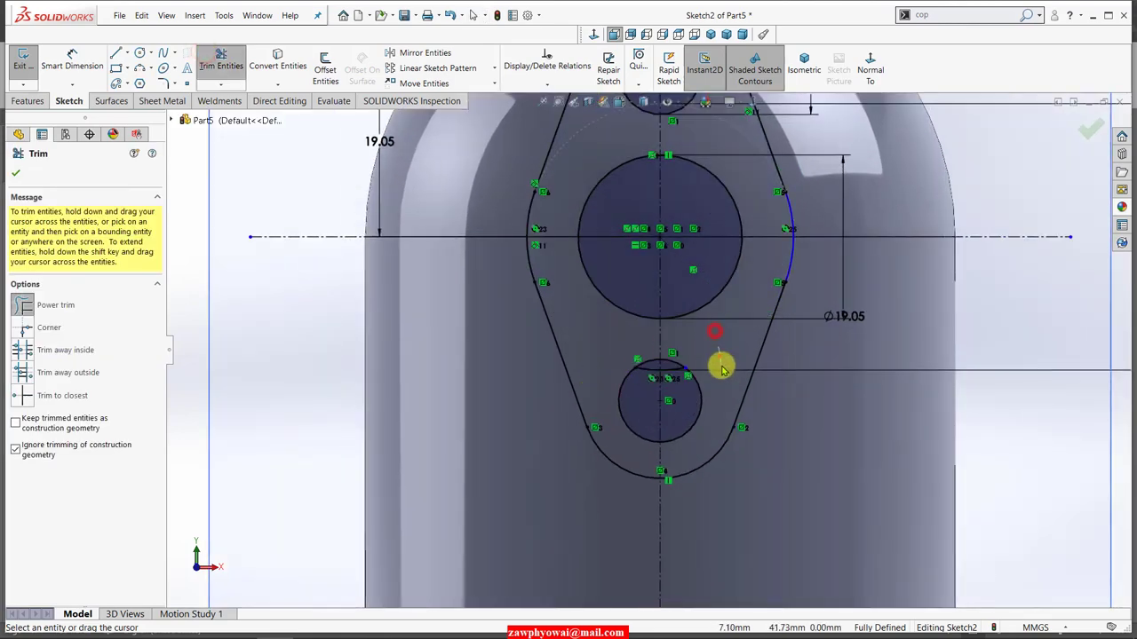
scroll(724, 349, down, 2)
scroll(635, 385, down, 2)
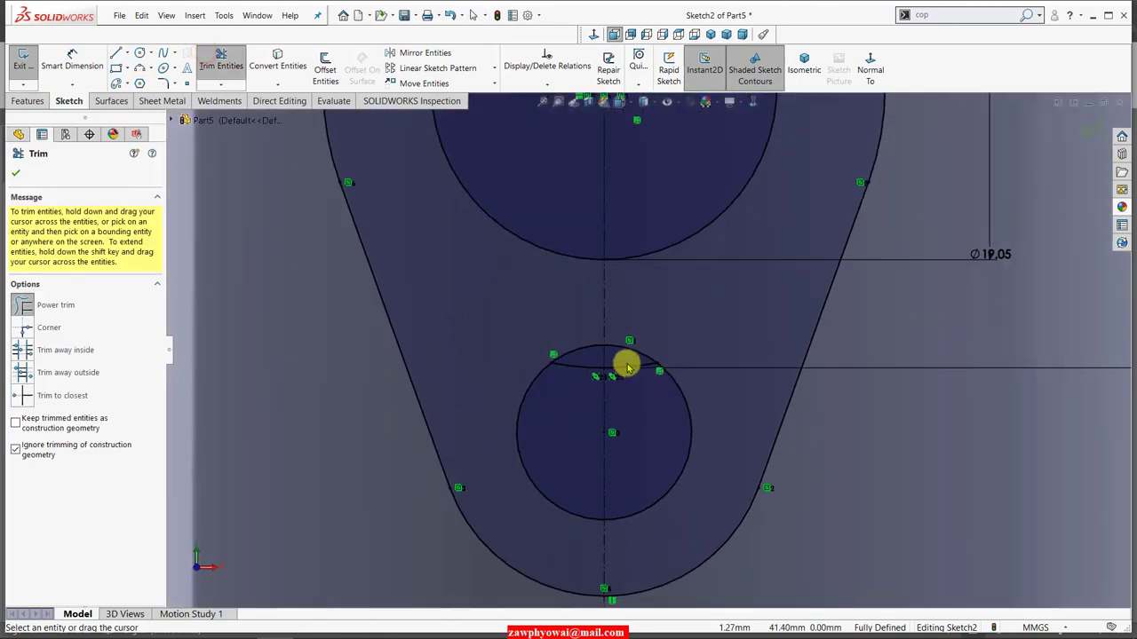
drag(586, 371, 573, 377)
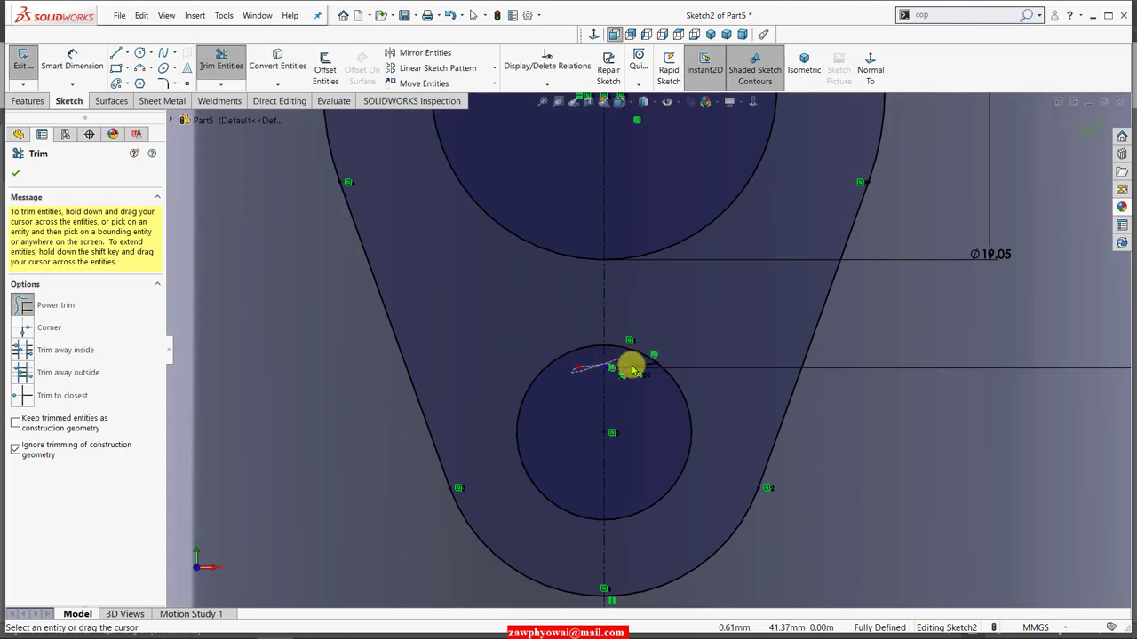
scroll(634, 381, up, 4)
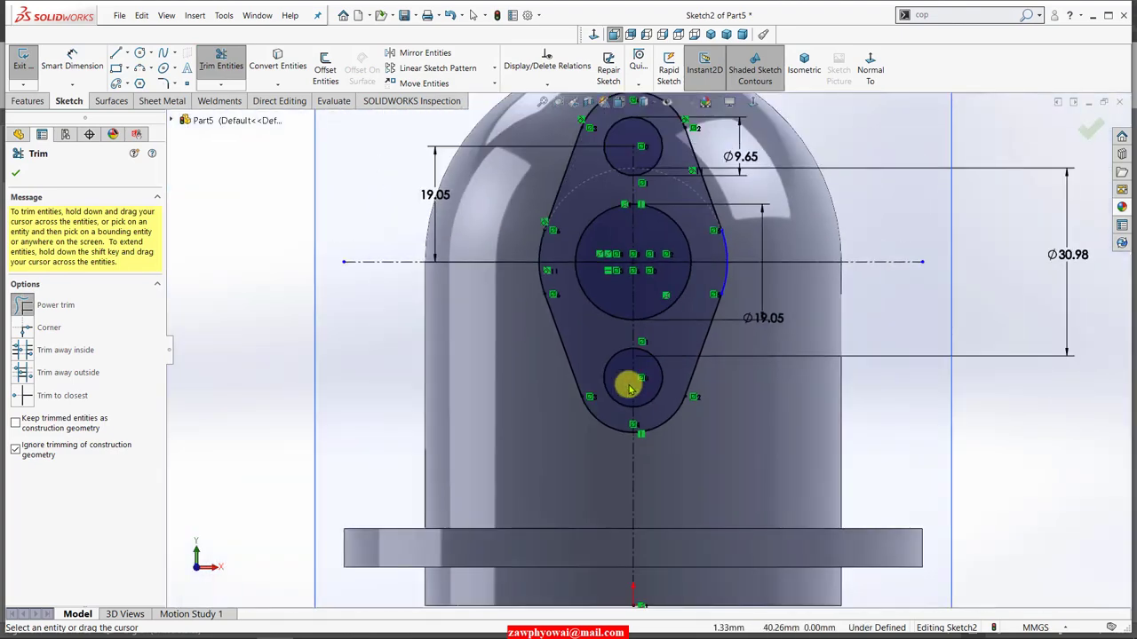
Step: Make the Ø30.98 right side arc tangent to the upper-right line, fully defining Sketch2
click(17, 176)
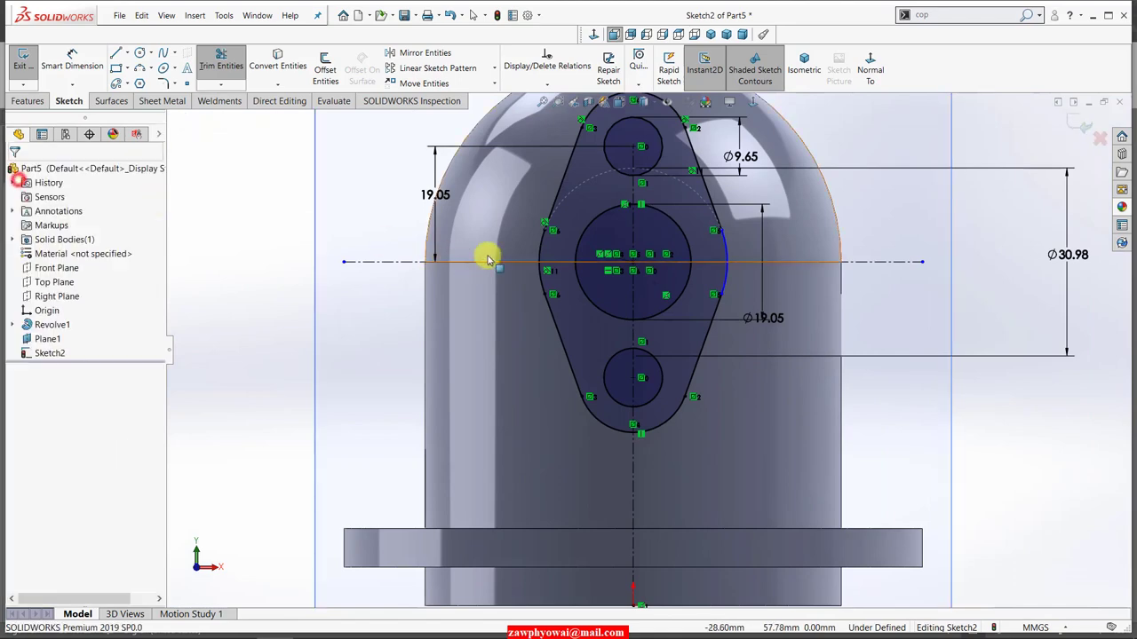
scroll(534, 253, down, 2)
scroll(740, 214, down, 2)
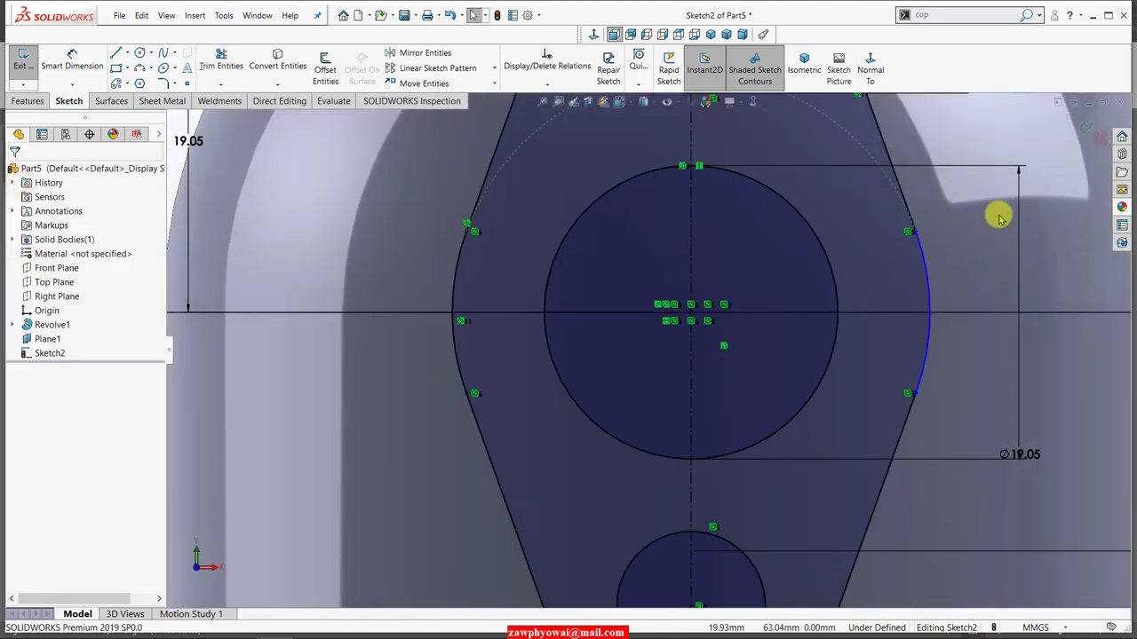
click(899, 184)
ctrl+click(927, 274)
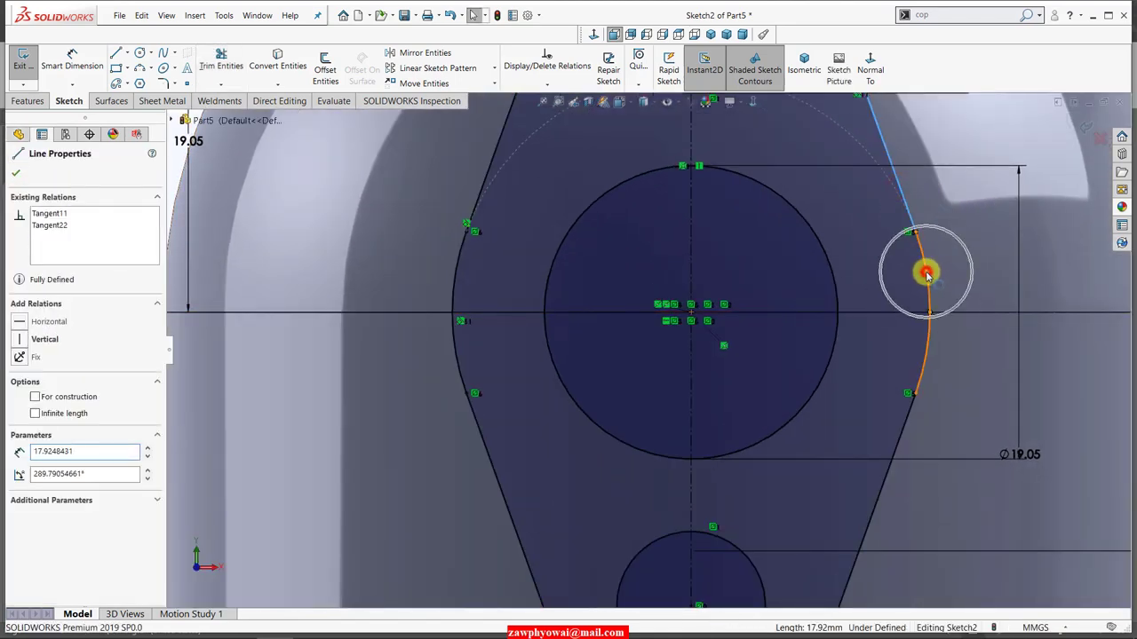
click(959, 222)
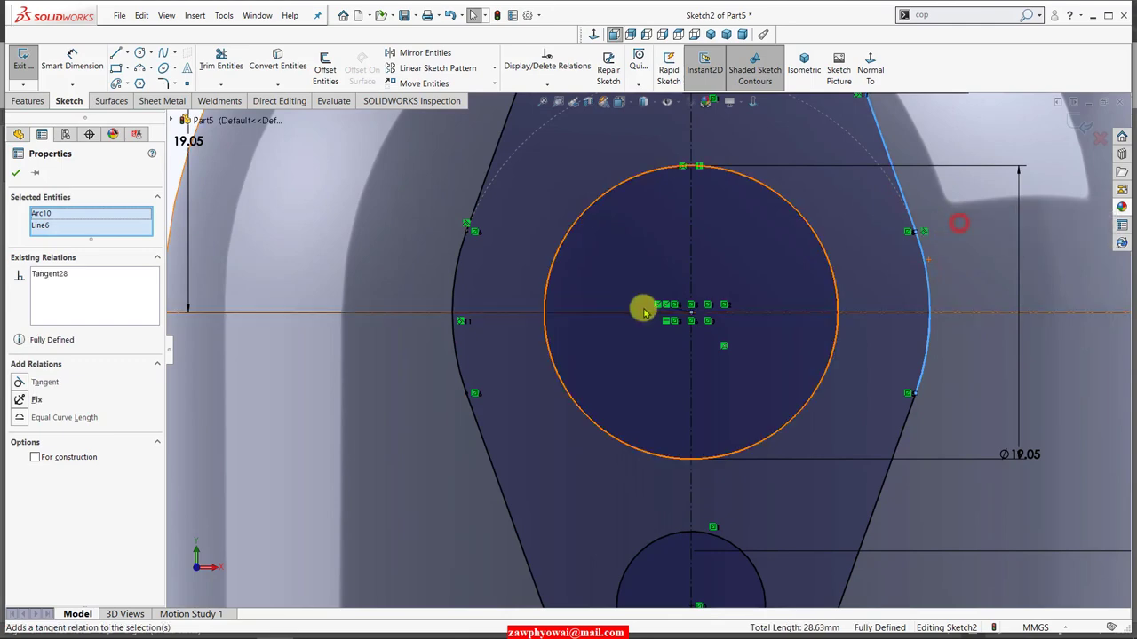
scroll(642, 311, up, 3)
scroll(739, 398, down, 3)
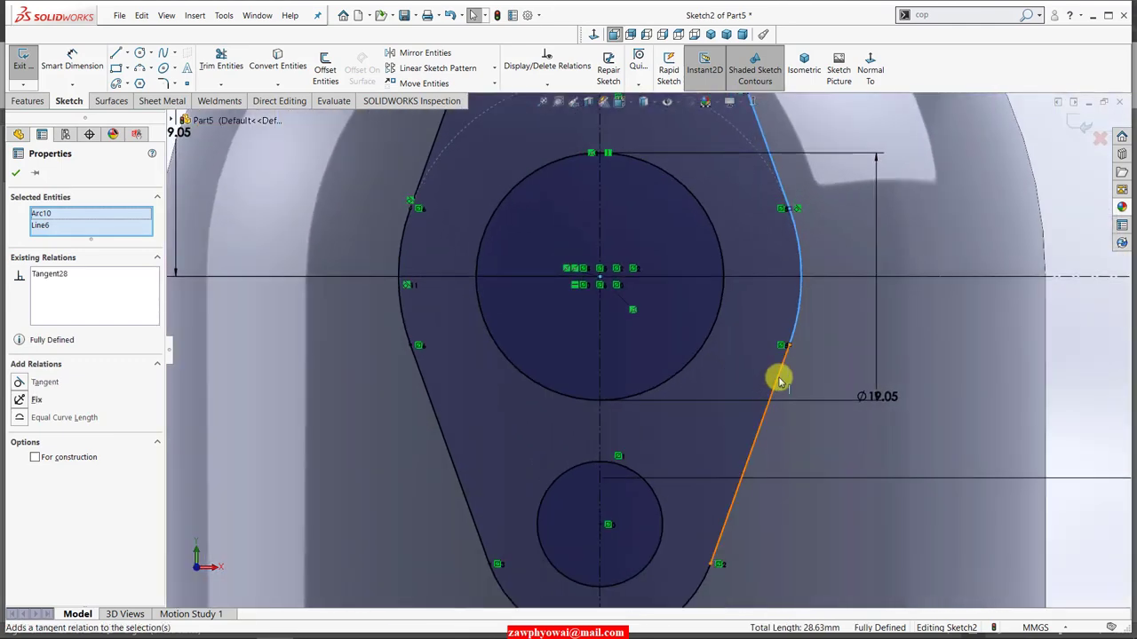
click(779, 380)
scroll(500, 362, up, 2)
scroll(298, 313, up, 3)
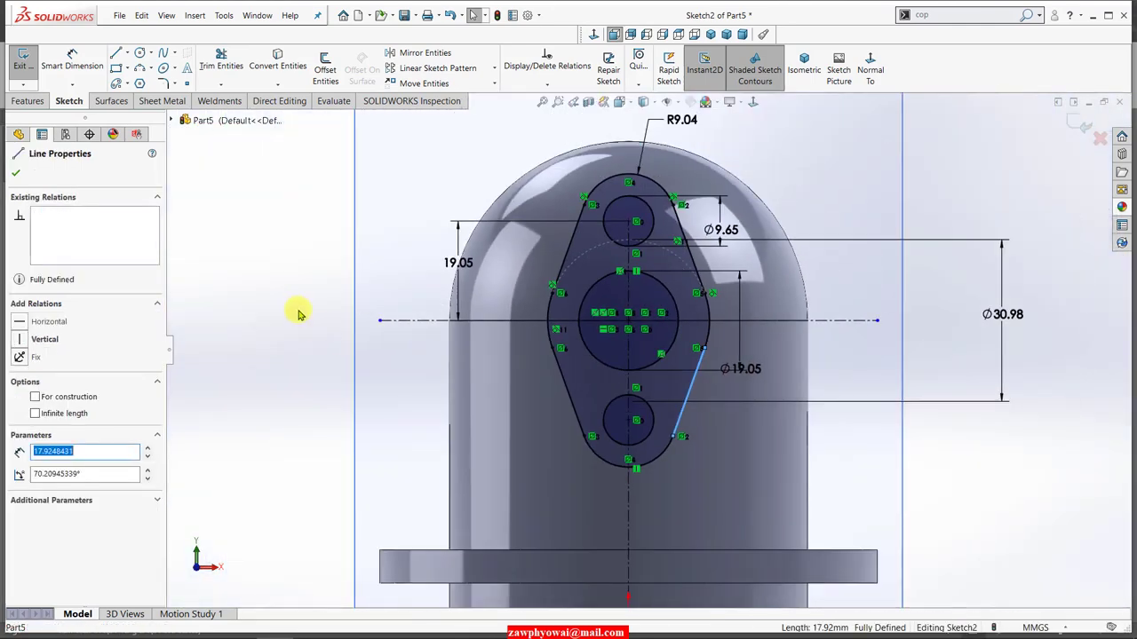
click(298, 313)
Step: Extrude the flange sketch as a reversed boss Up To Surface, ending on the dome face
key(f)
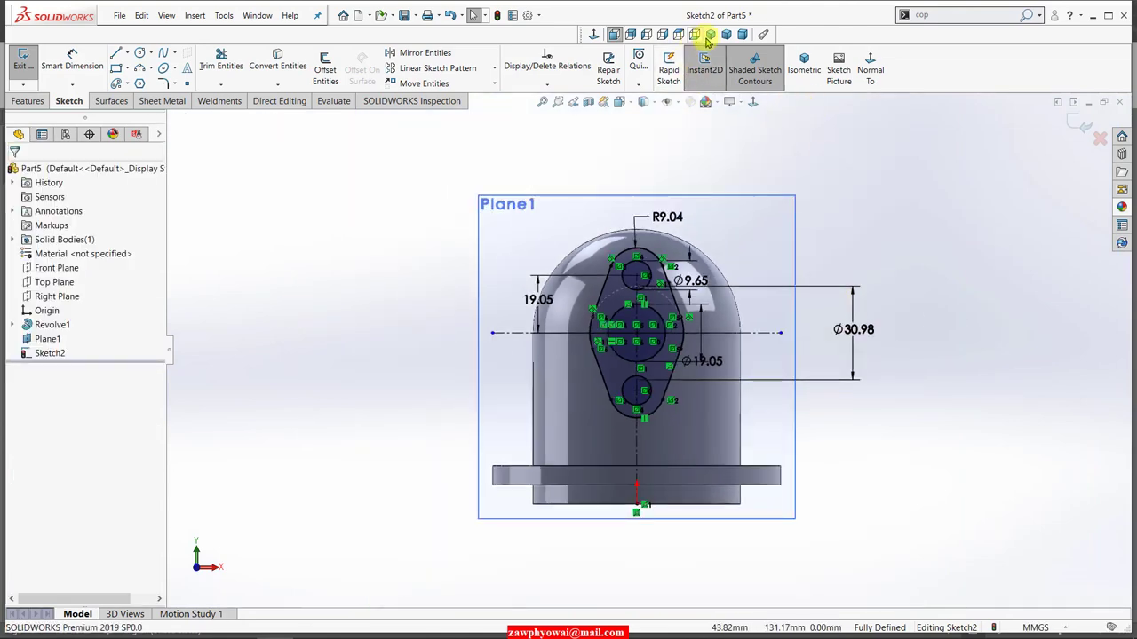
click(713, 35)
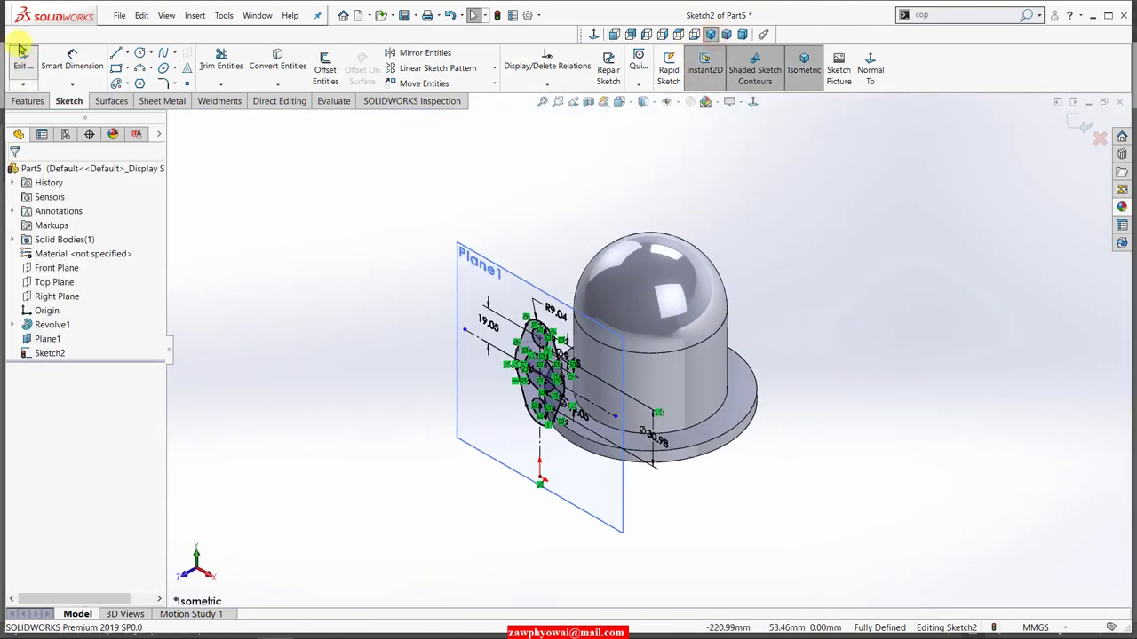
click(27, 100)
click(30, 67)
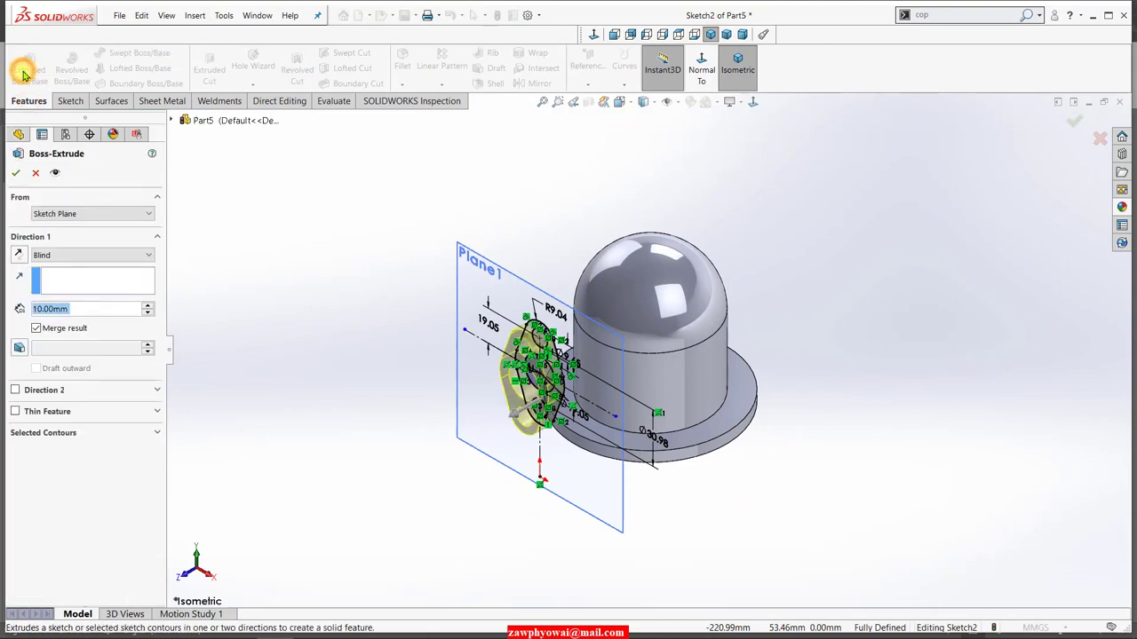
click(18, 257)
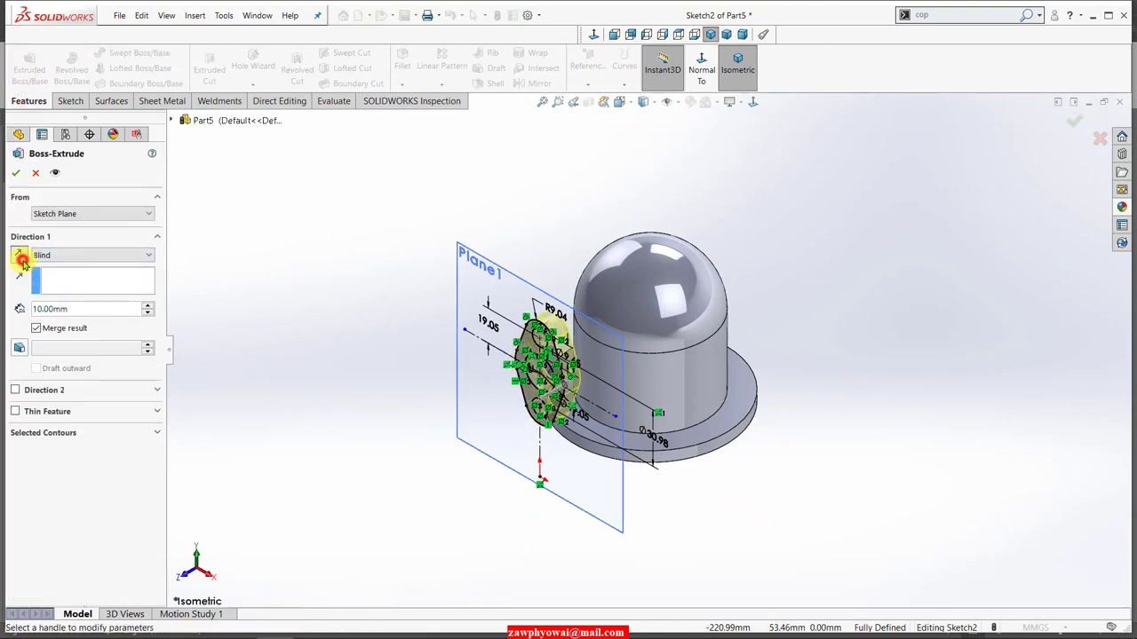
click(124, 256)
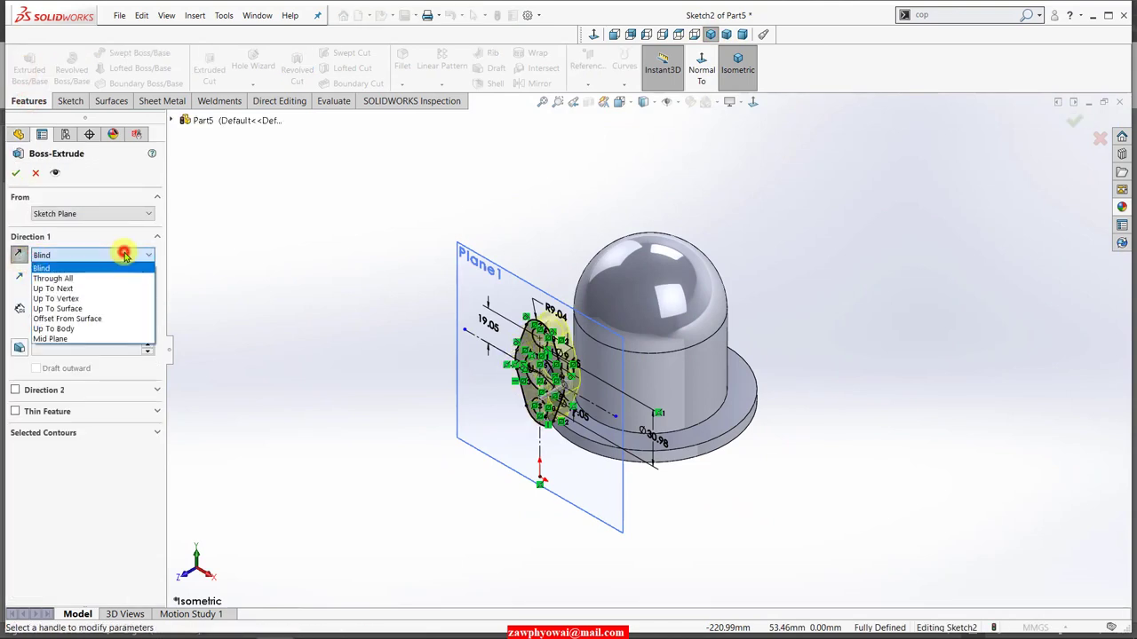
click(116, 311)
click(589, 302)
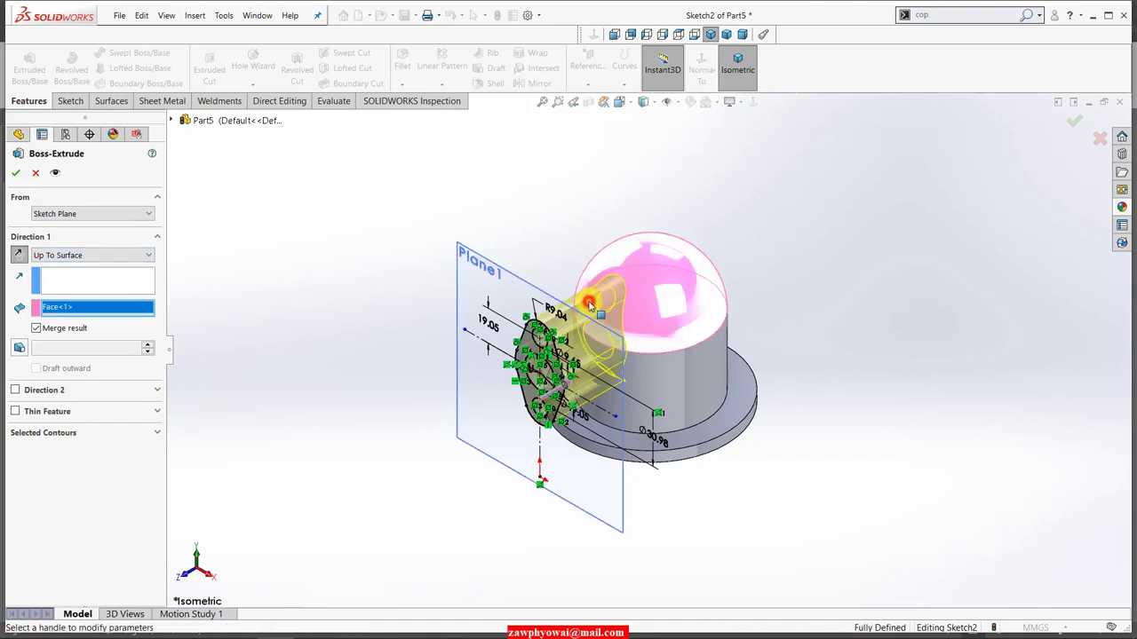
click(15, 175)
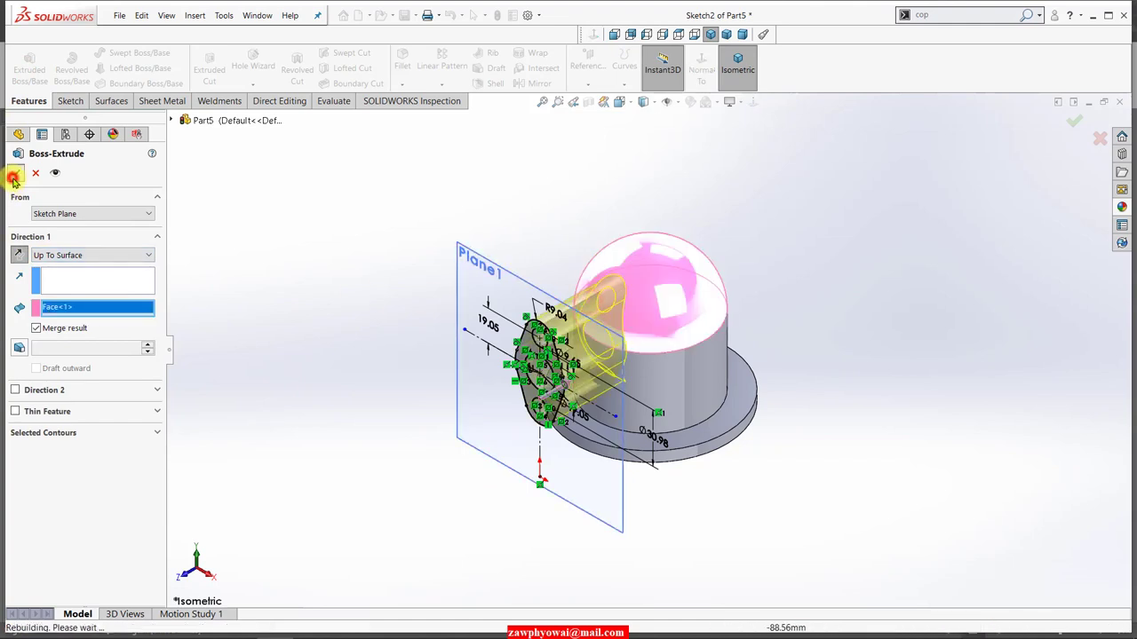
Step: Hide the angled reference plane Plane1
click(302, 344)
click(464, 434)
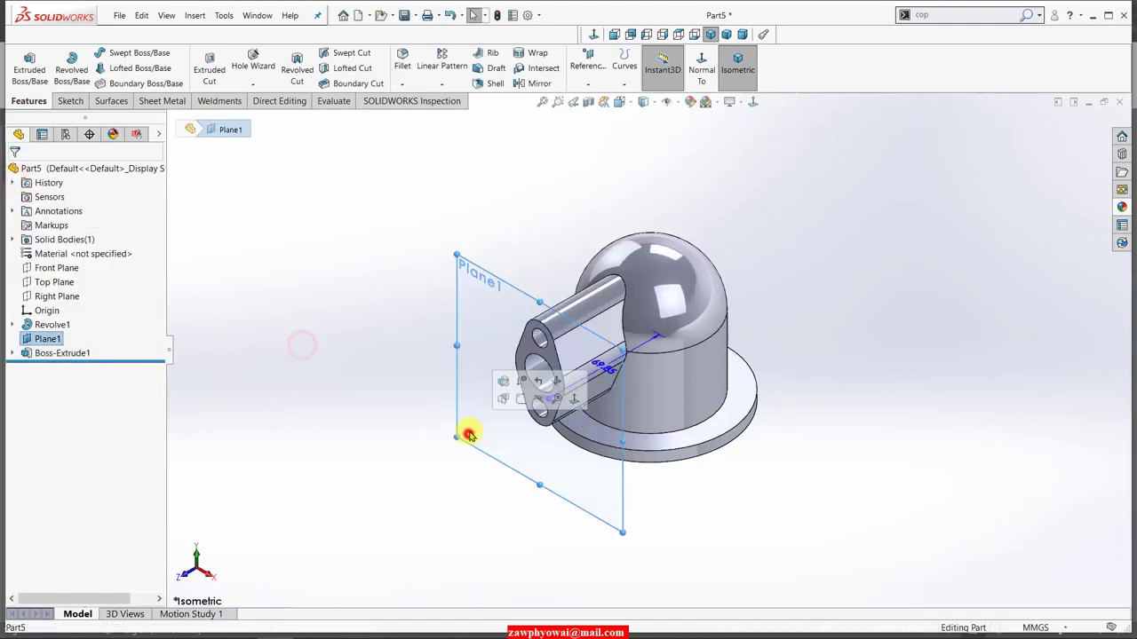
click(539, 403)
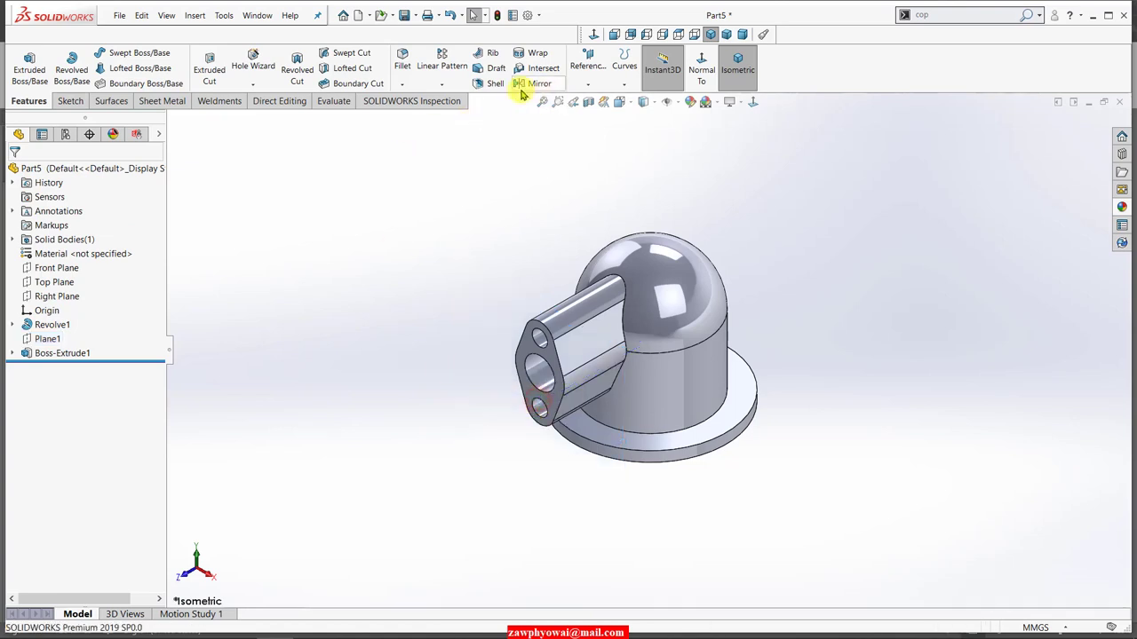
Step: Circular-pattern Boss-Extrude1 around the cylinder face at 45°, reversed direction, creating CirPattern1
click(435, 85)
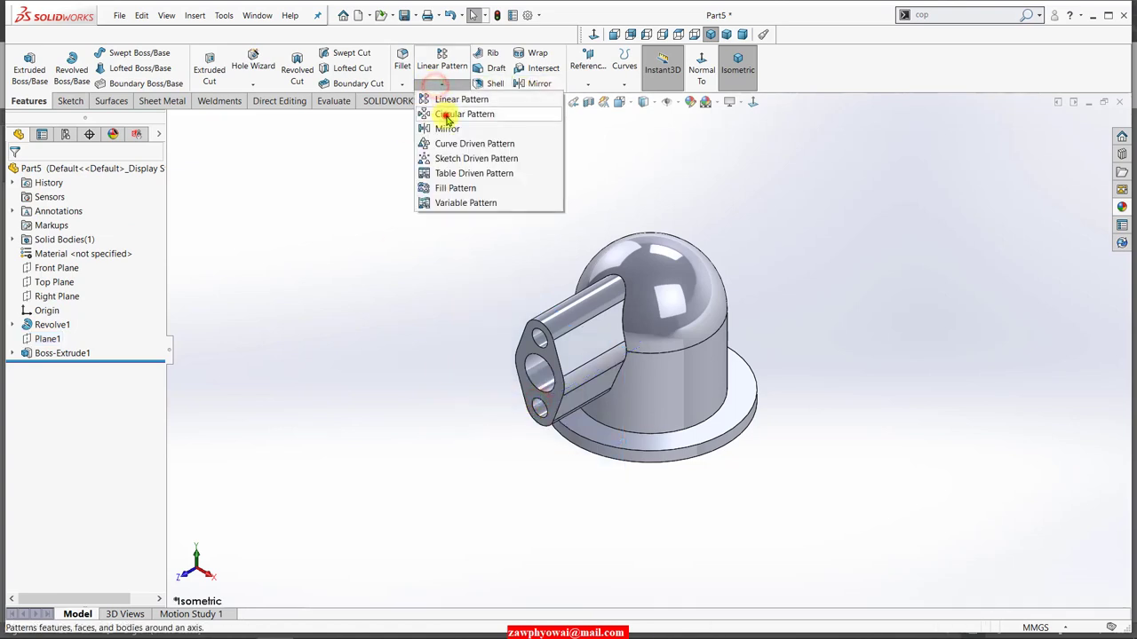
click(447, 116)
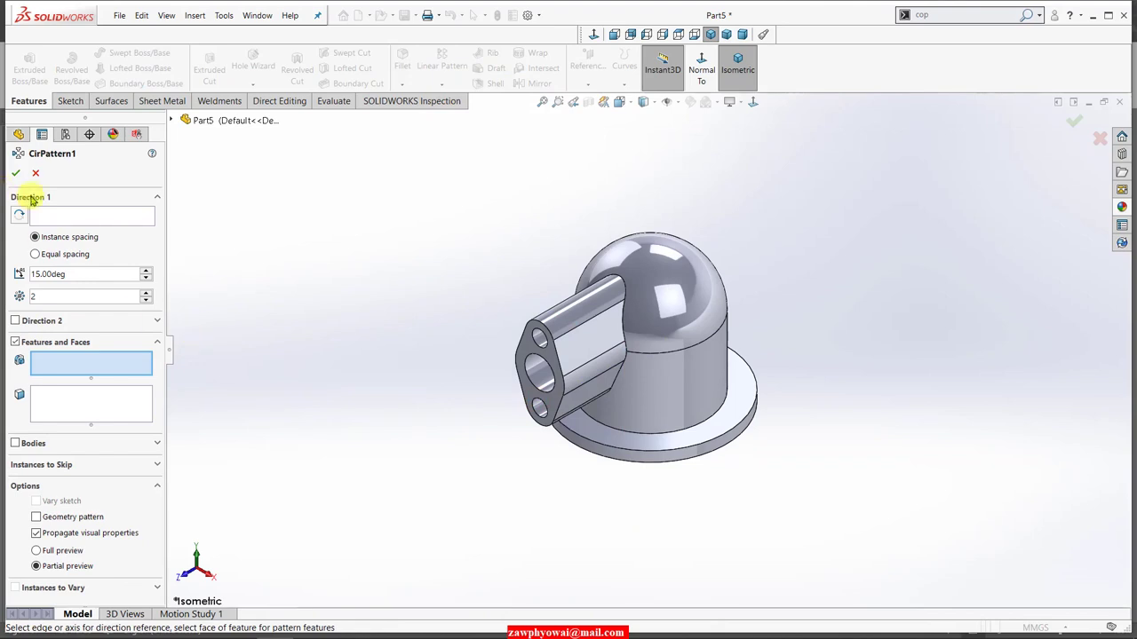
click(55, 219)
click(676, 391)
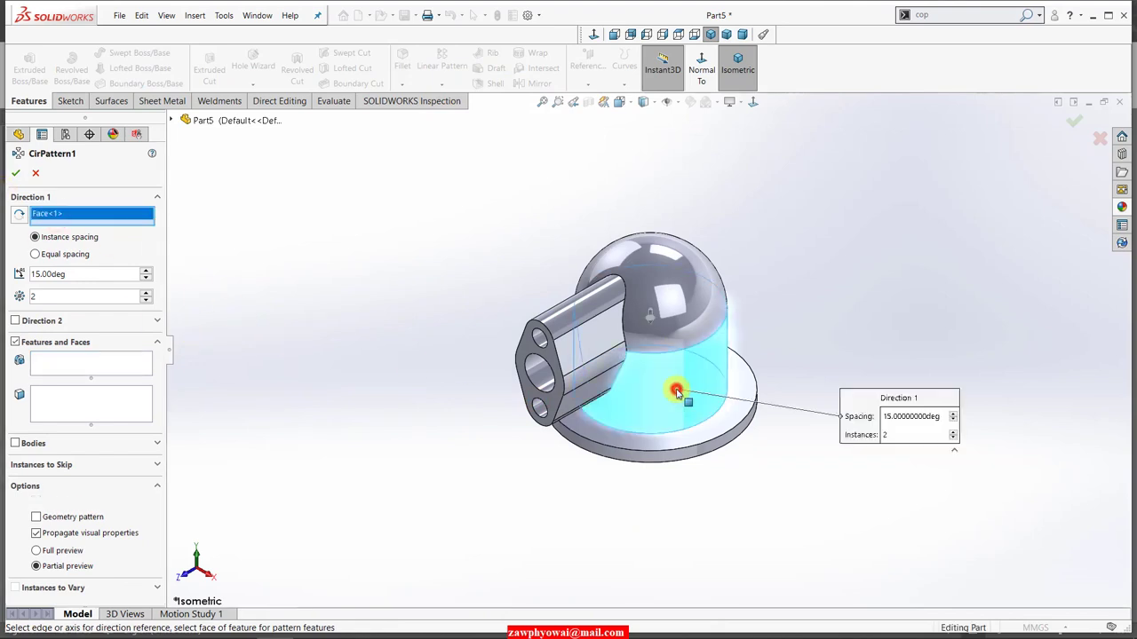
click(86, 372)
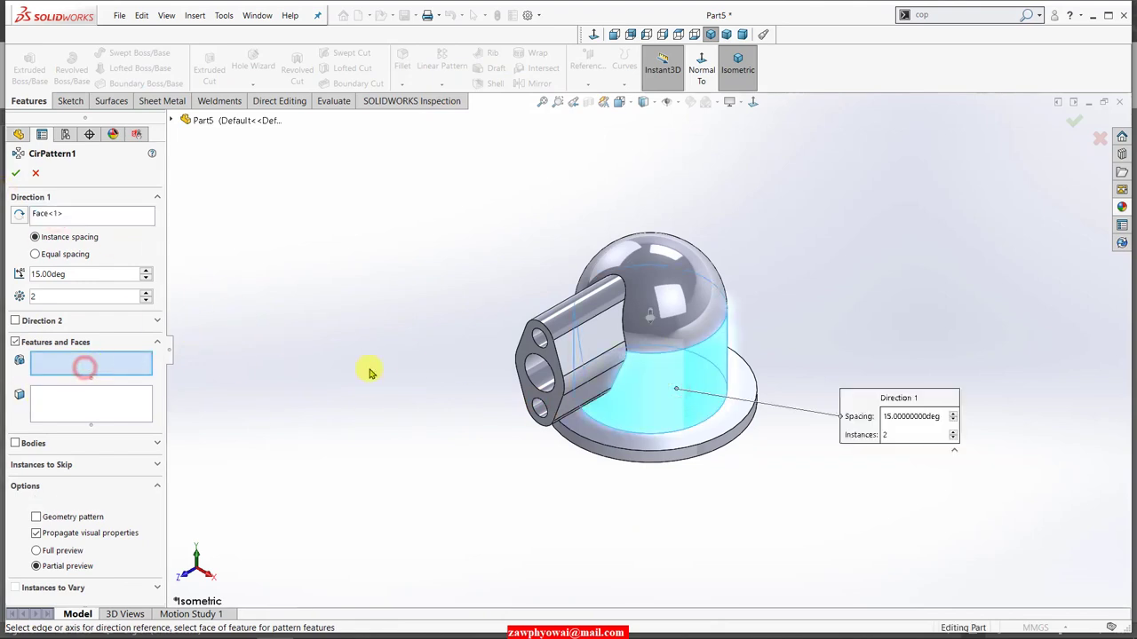
click(553, 353)
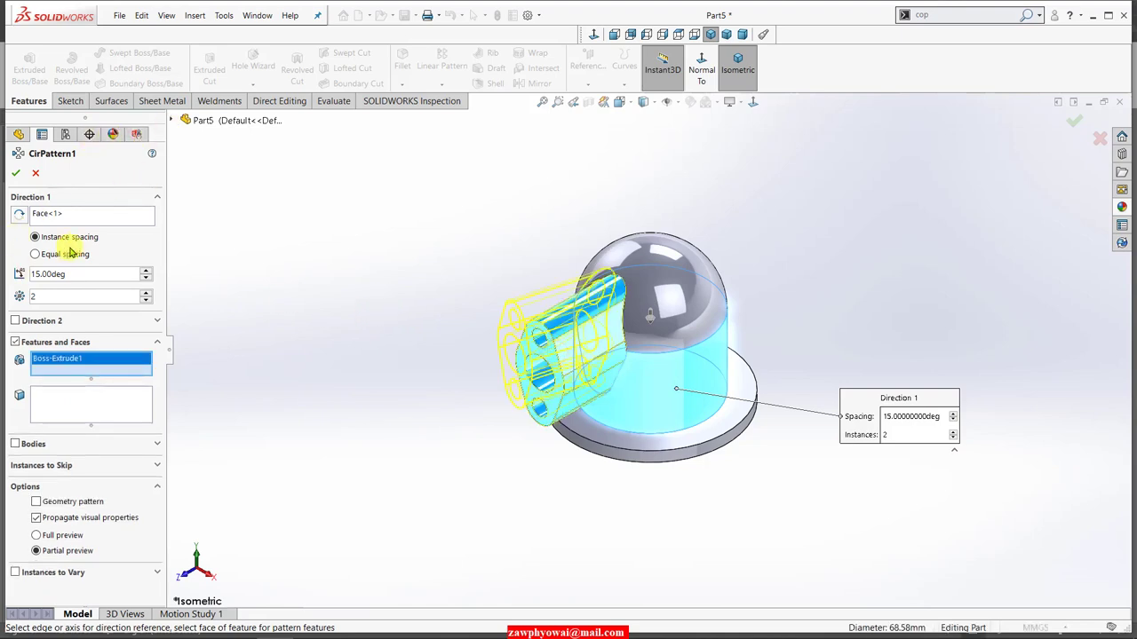
text(45)
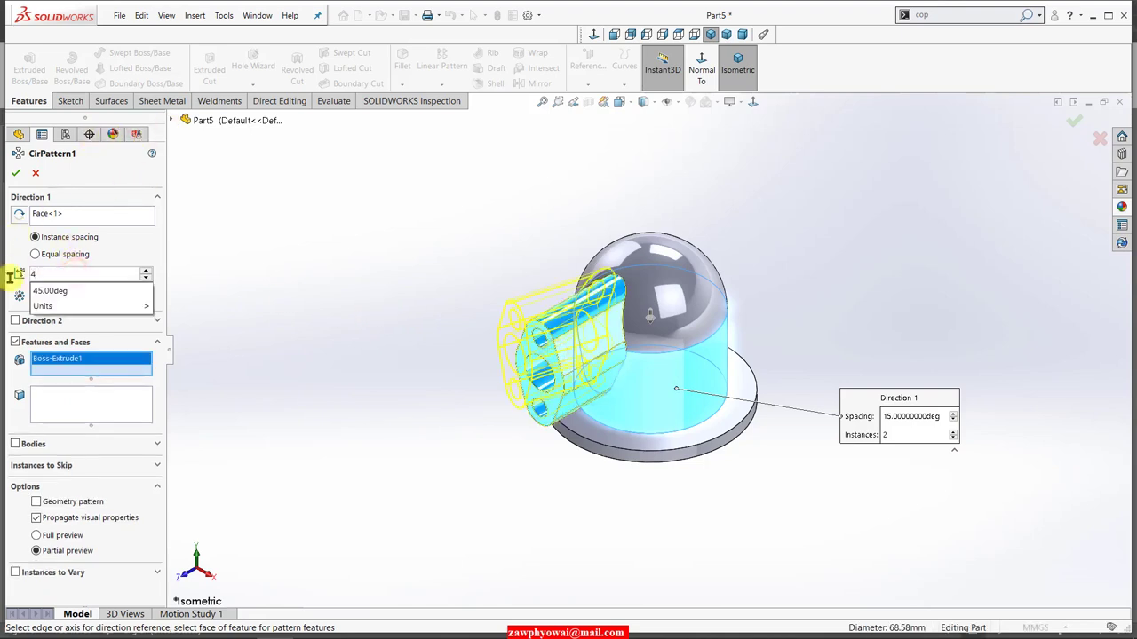
key(Return)
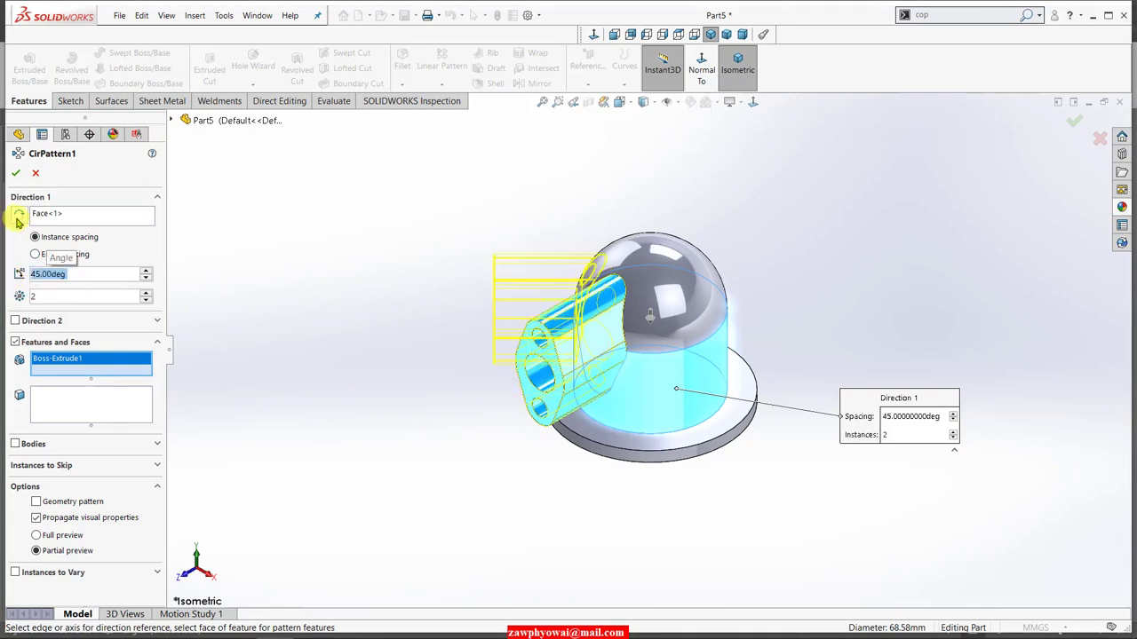
click(17, 219)
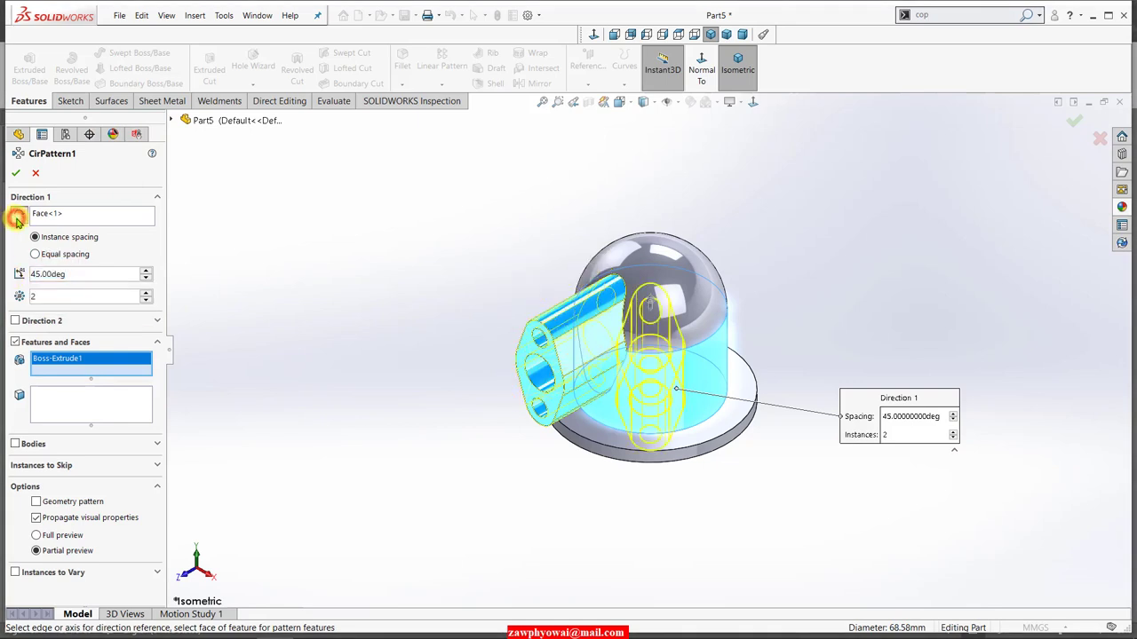
click(18, 175)
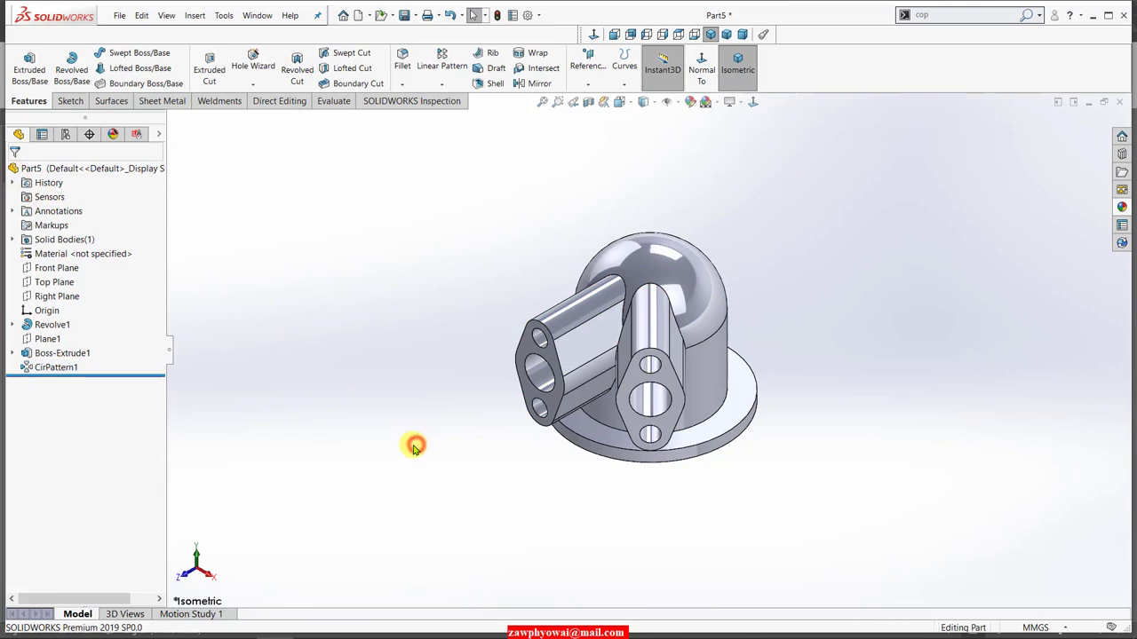
mouse_move(486, 501)
middle_down()
mouse_move(515, 500)
mouse_move(559, 528)
middle_up()
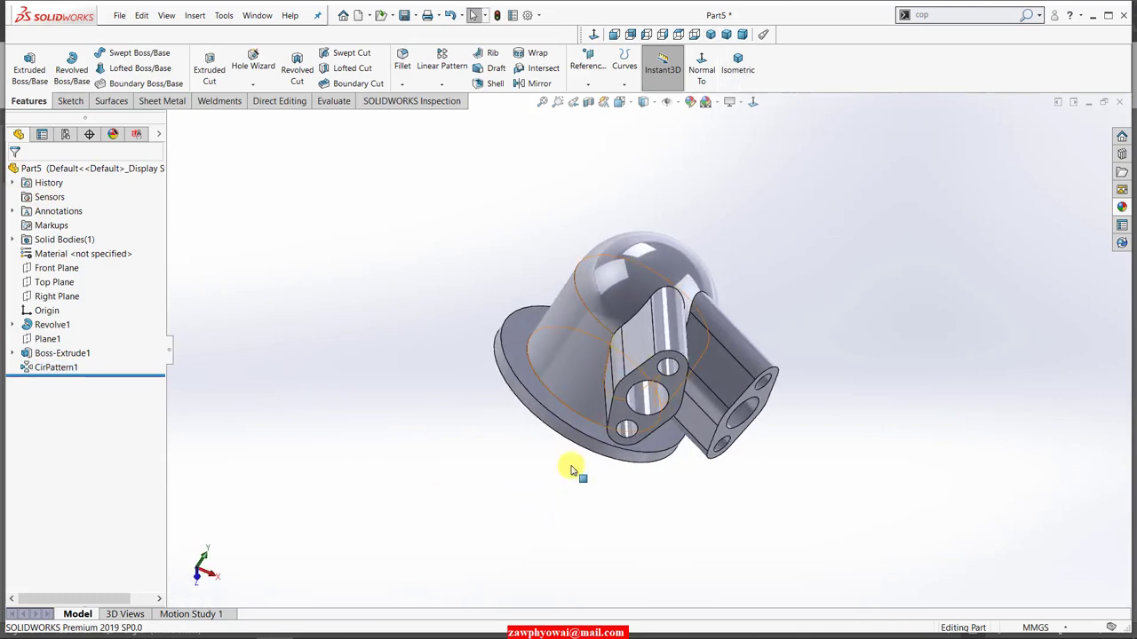
mouse_move(578, 471)
middle_down()
mouse_move(513, 440)
mouse_move(513, 556)
middle_up()
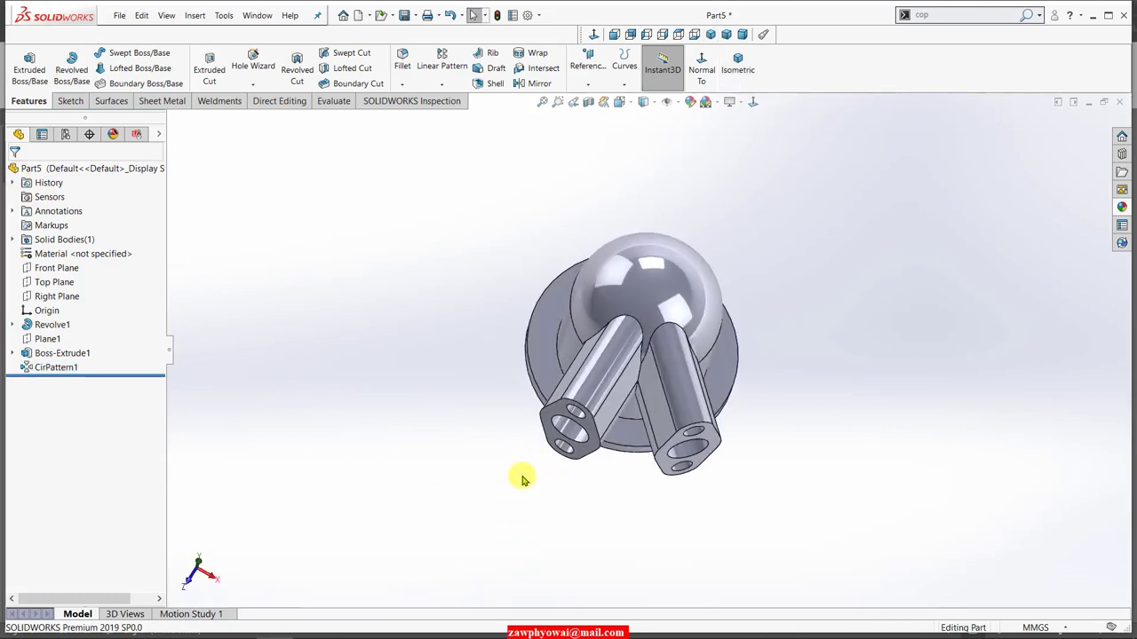
middle_drag(523, 479, 513, 405)
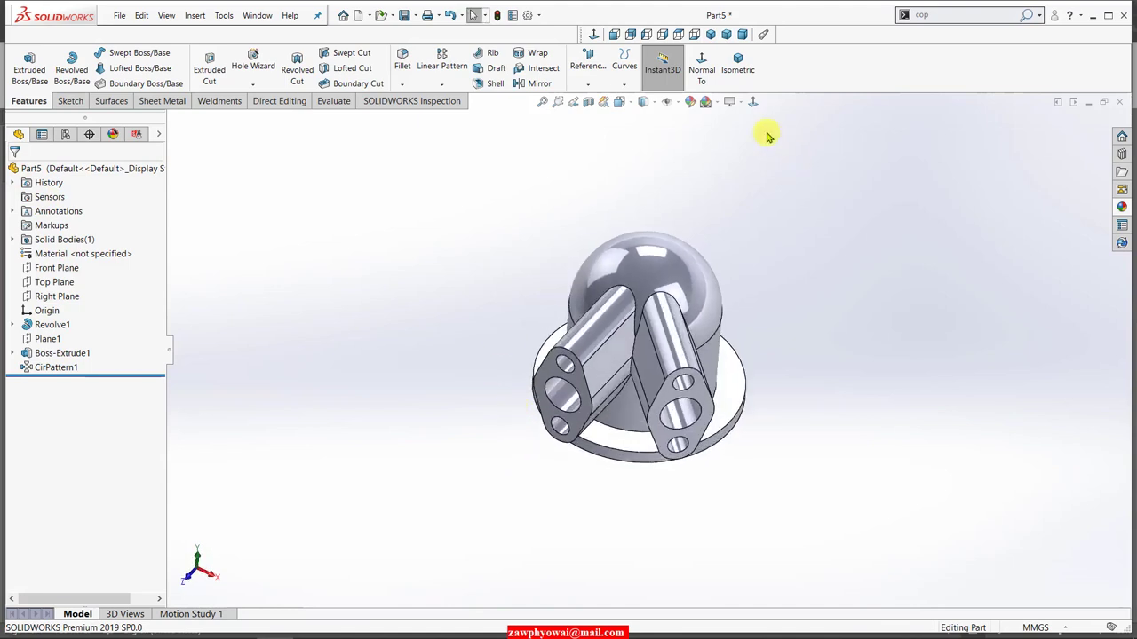
click(742, 64)
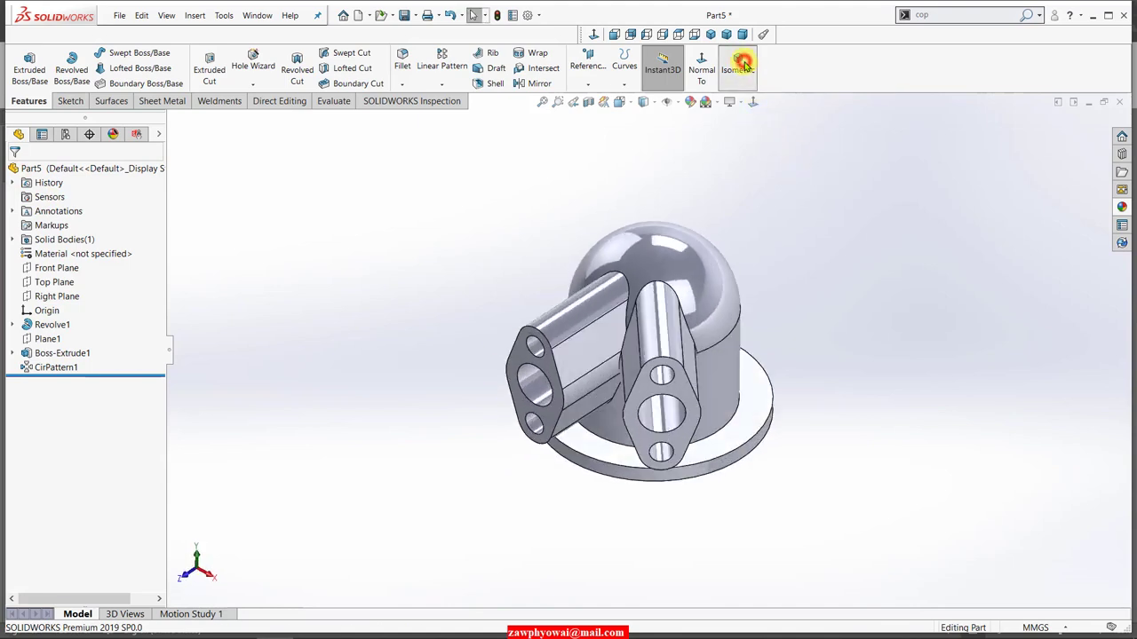
Step: Start Sketch3 on the Top Plane and draw a diagonal line down-left from the origin
click(54, 281)
click(71, 268)
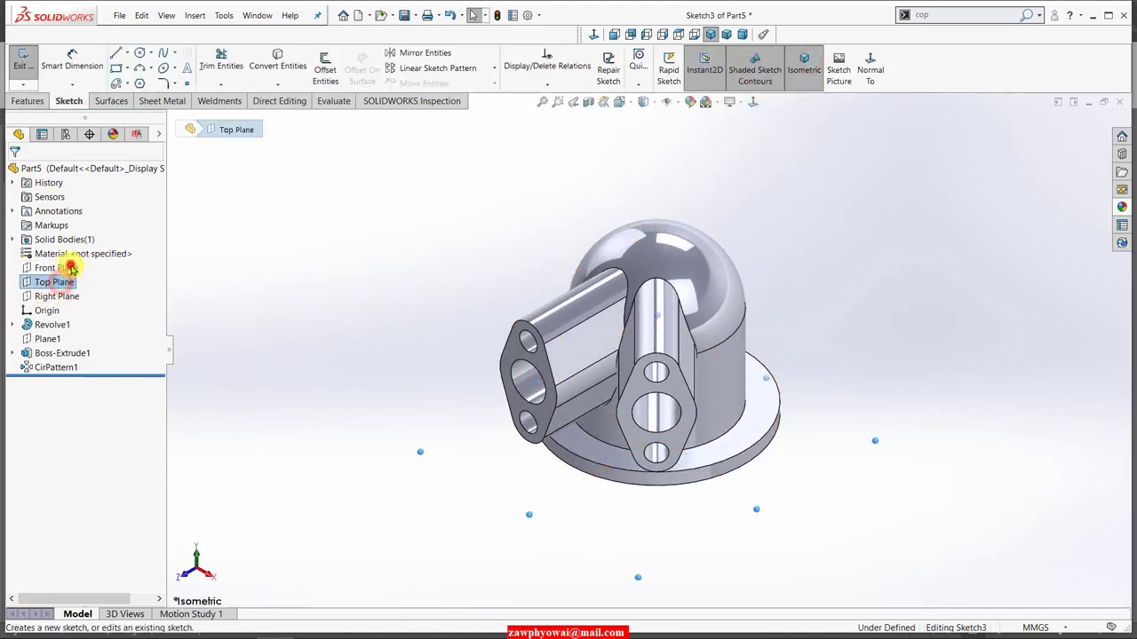
click(870, 64)
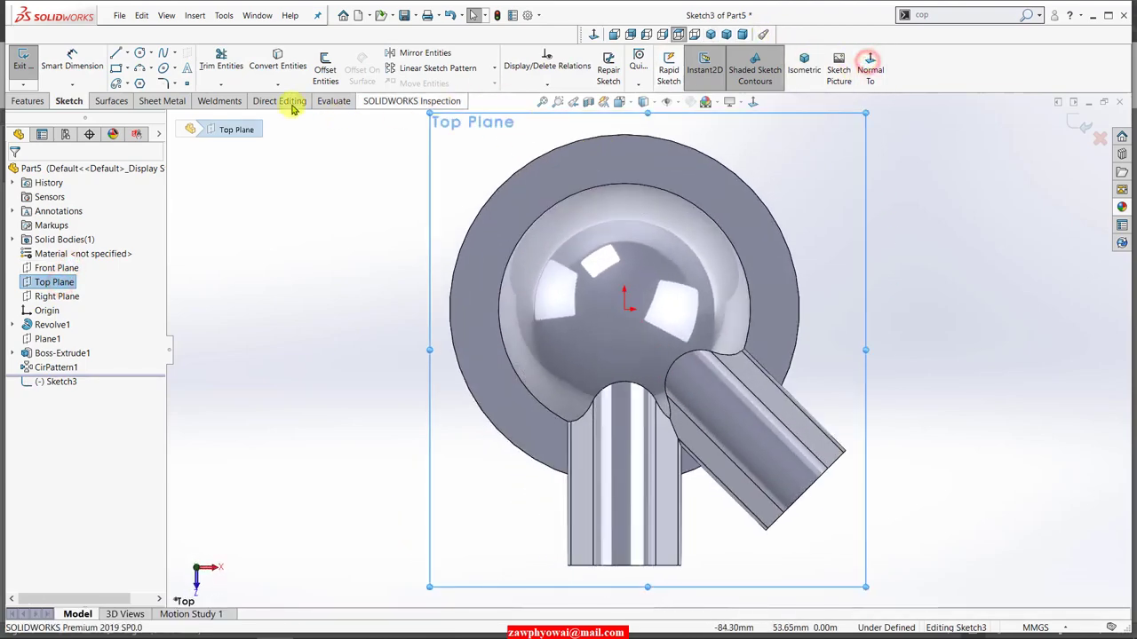
click(120, 51)
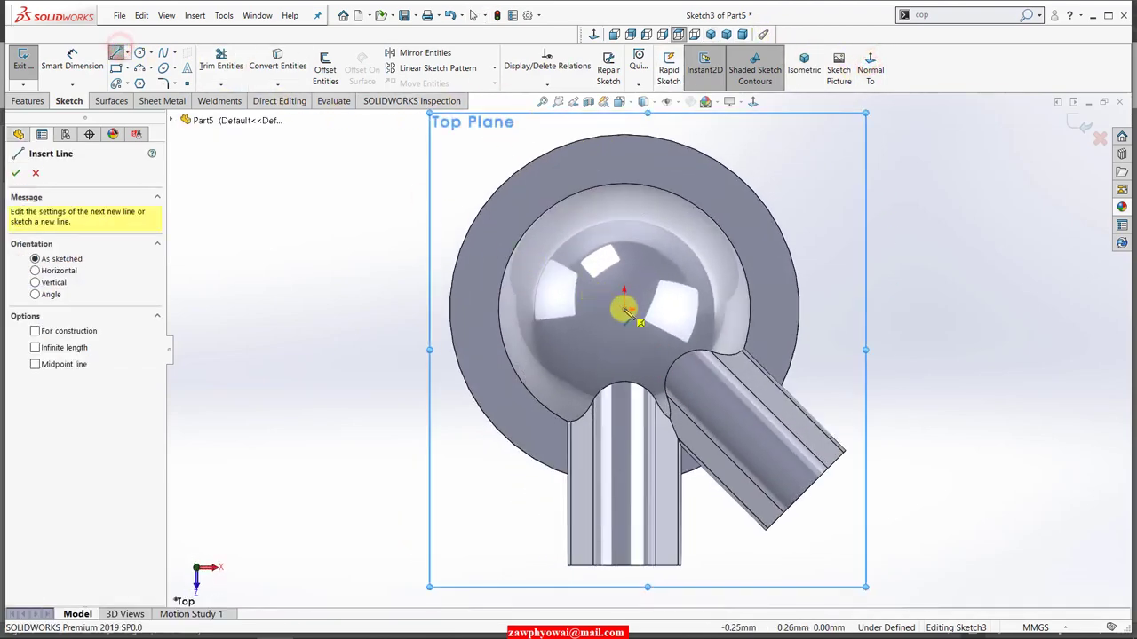
click(624, 307)
click(408, 521)
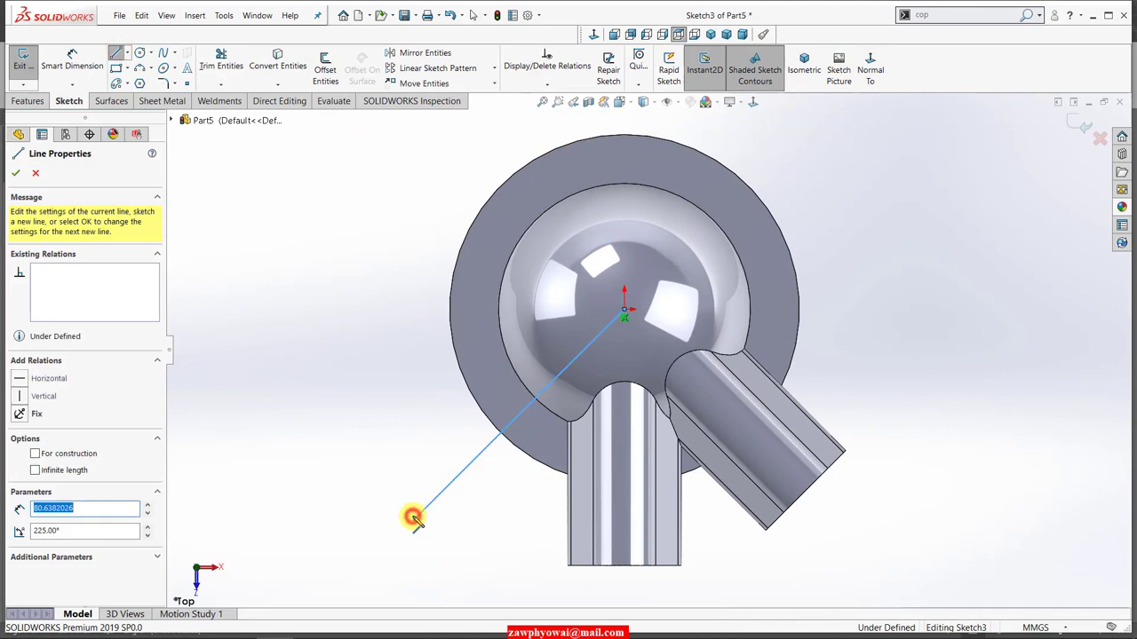
right_click(409, 518)
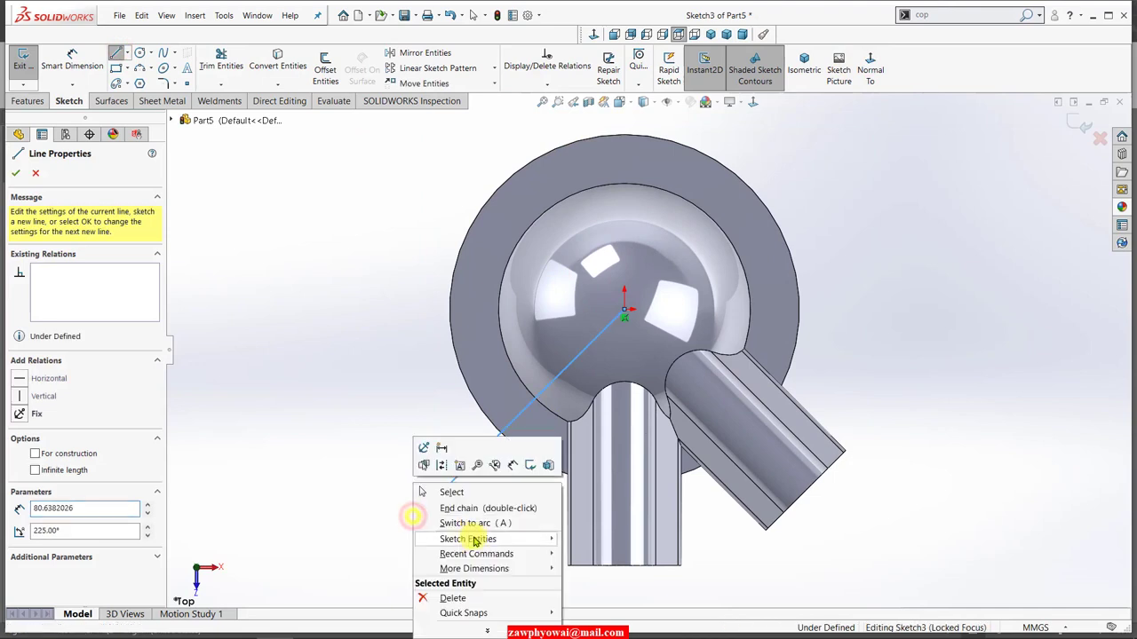
click(455, 493)
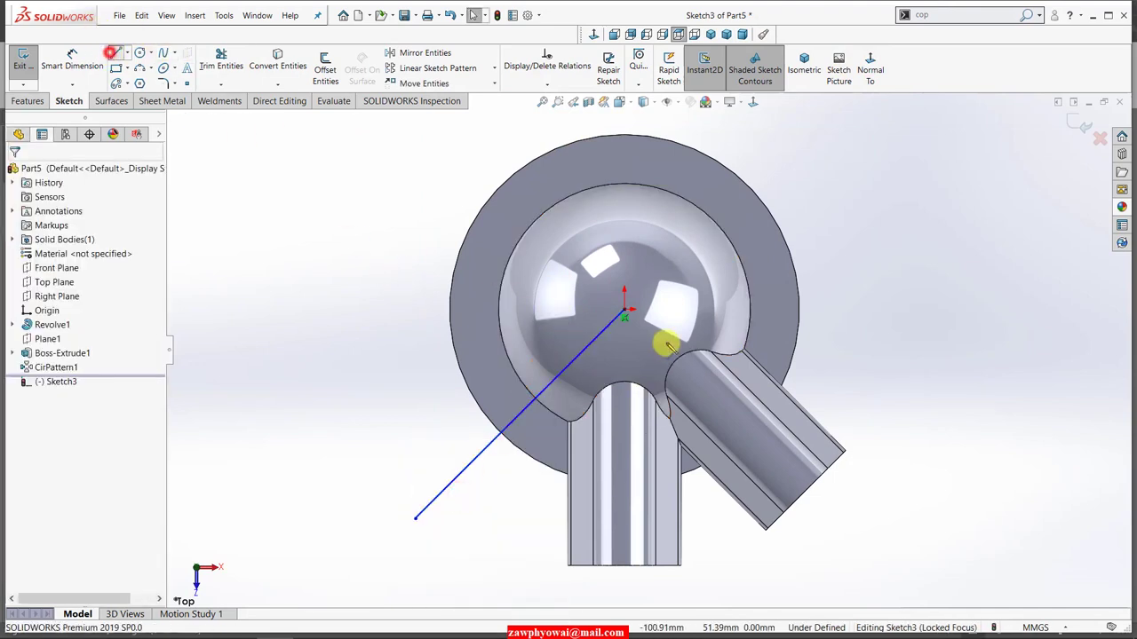
Step: Draw a vertical construction line down from the sphere centre
key(Return)
click(624, 308)
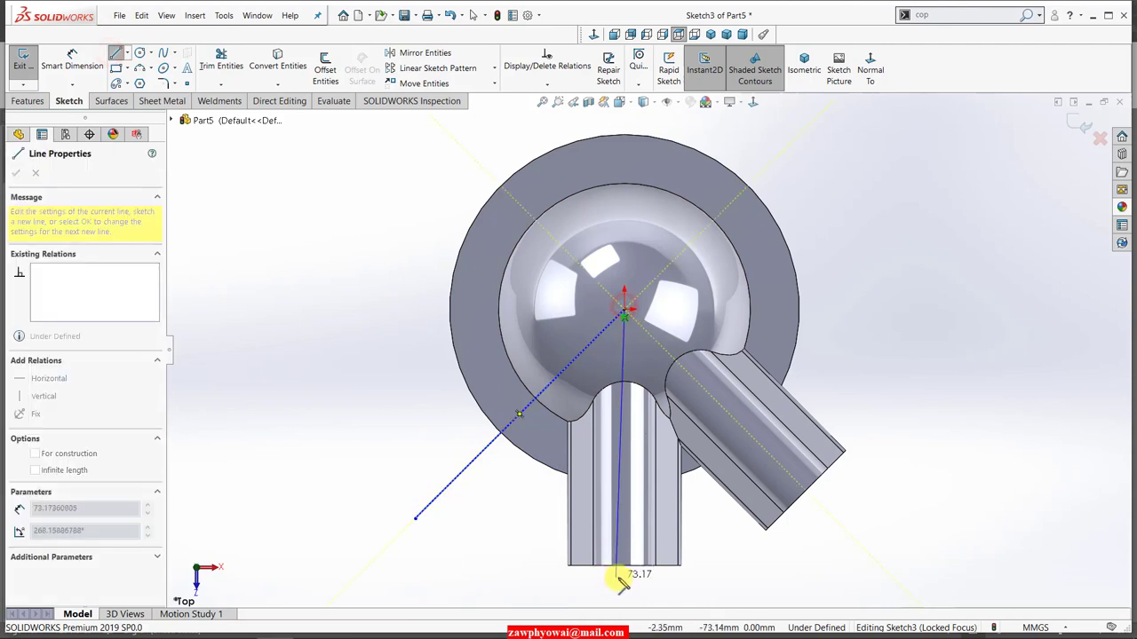
click(627, 578)
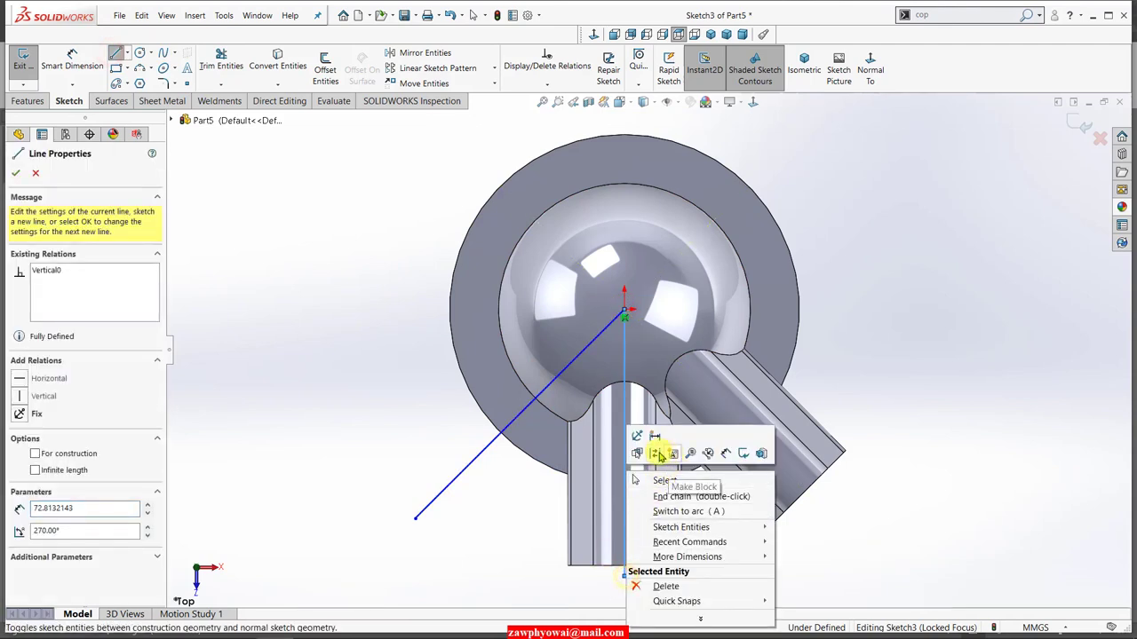
click(665, 481)
Step: Dimension a 45° angle between the vertical centerline and the diagonal line
right_drag(658, 452, 675, 510)
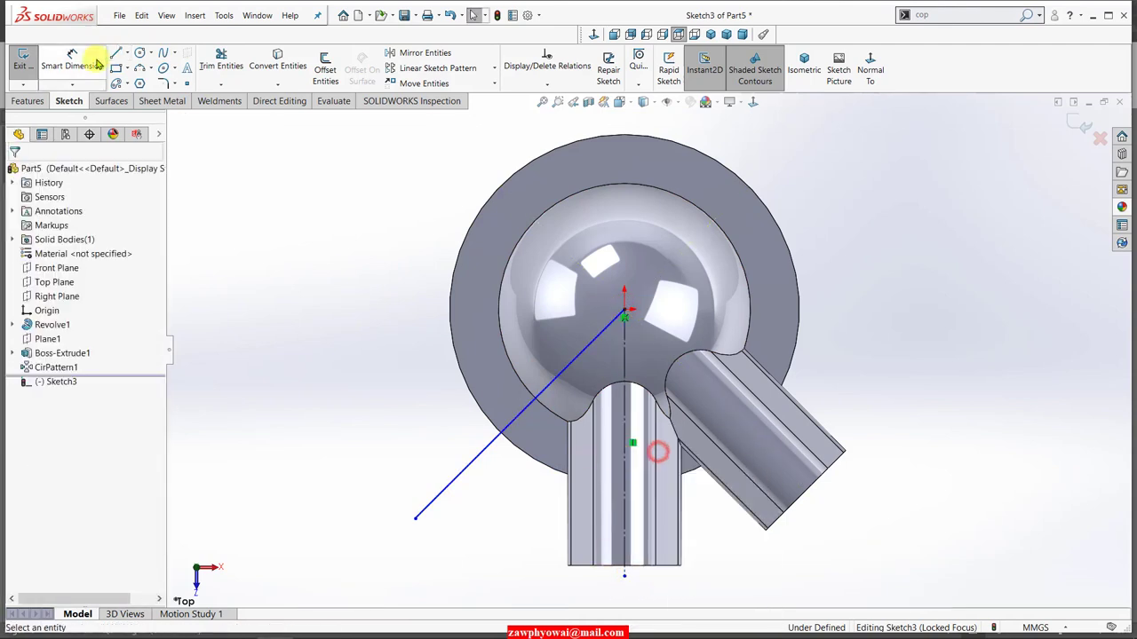
click(626, 519)
click(472, 458)
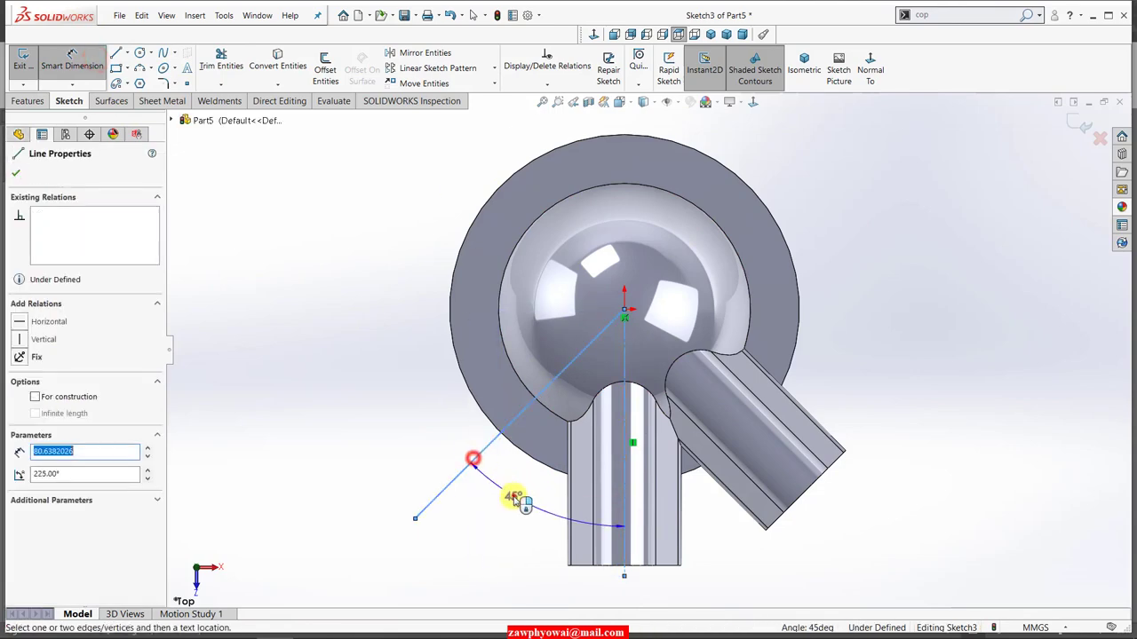
click(513, 498)
click(463, 480)
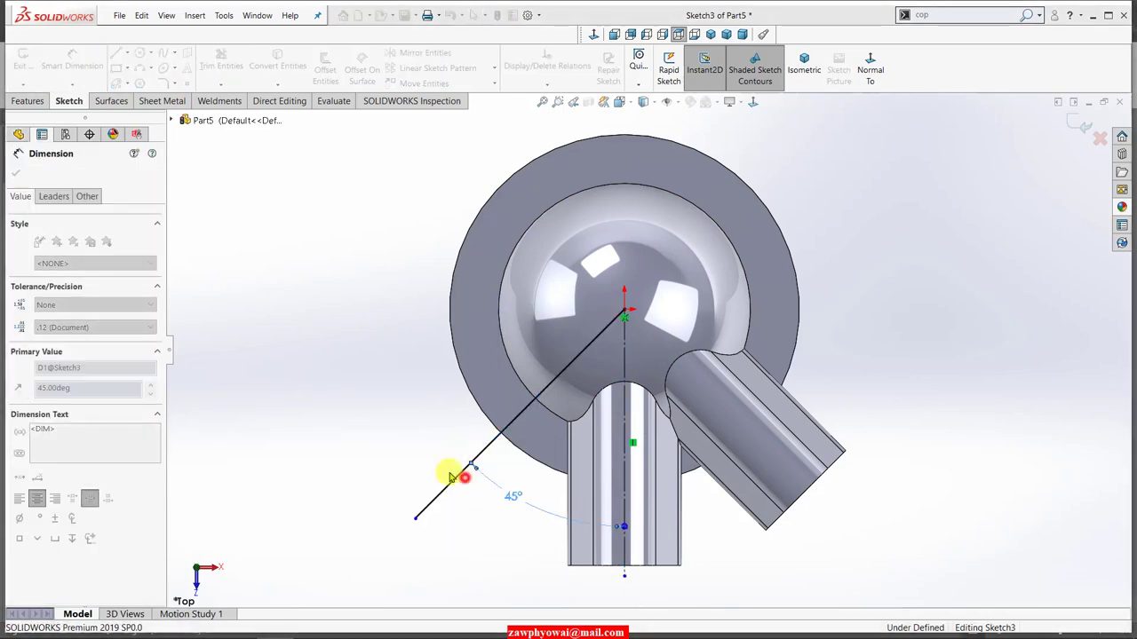
key(f)
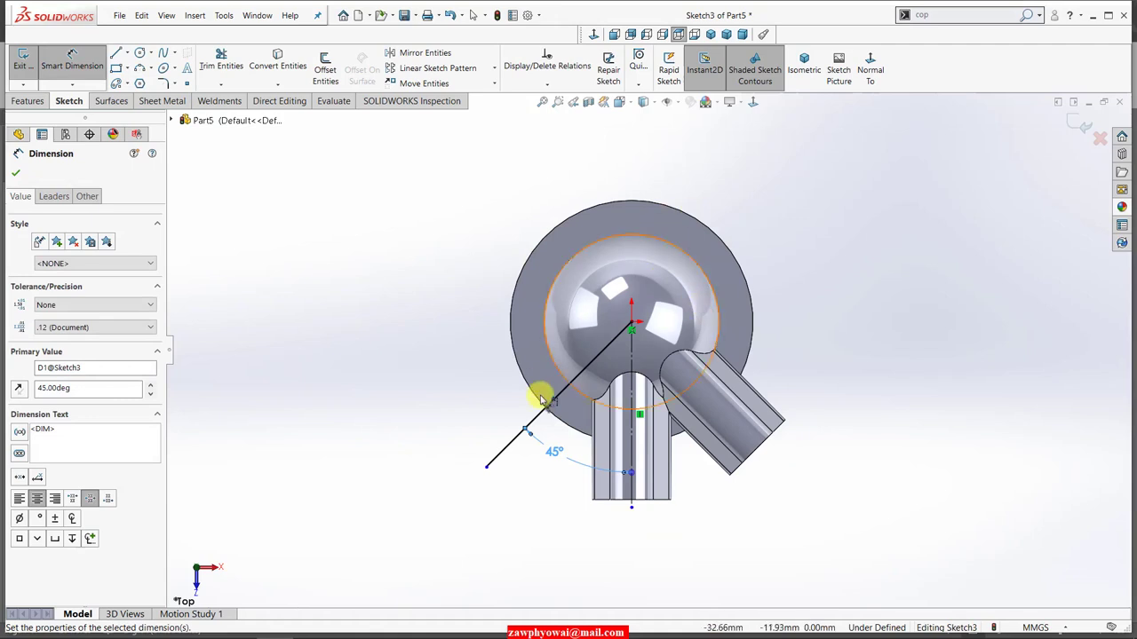
click(534, 421)
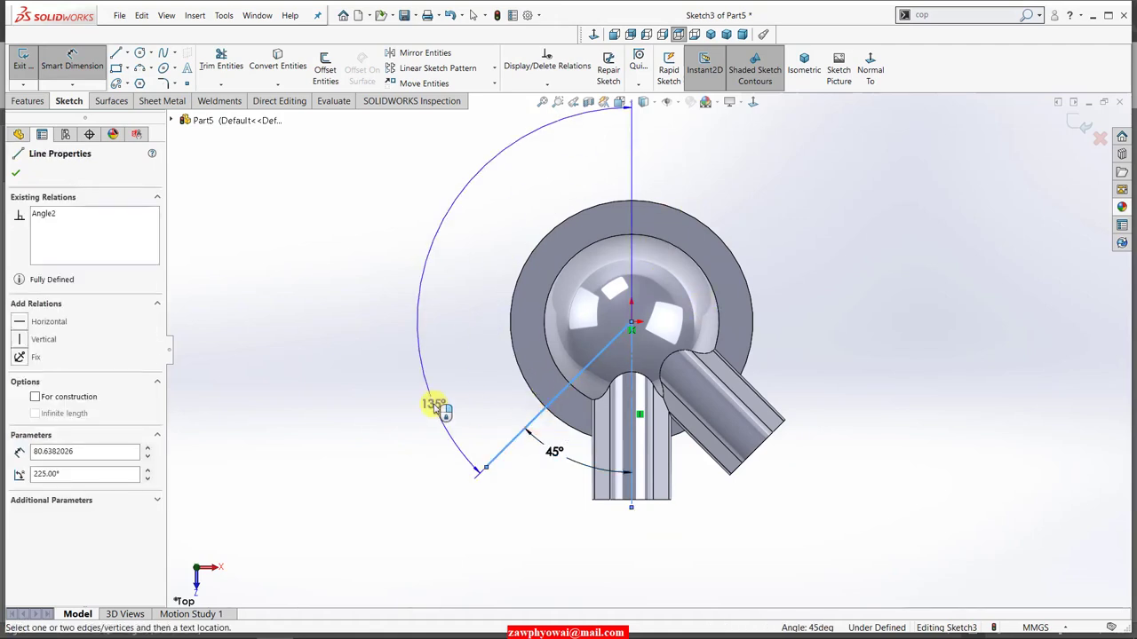
key(Escape)
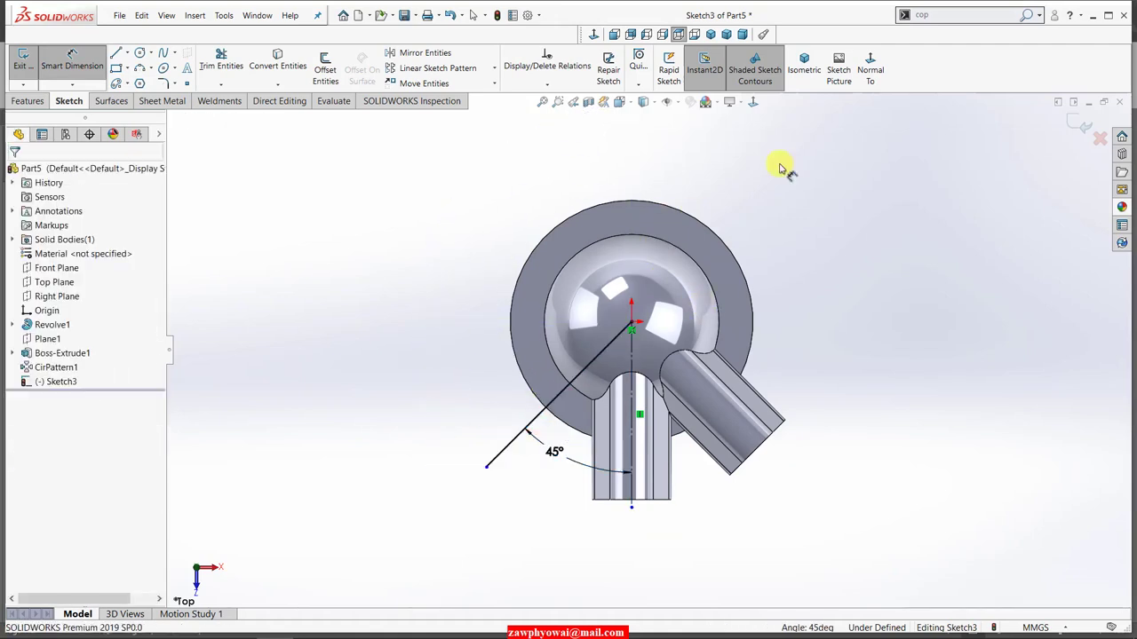
click(708, 34)
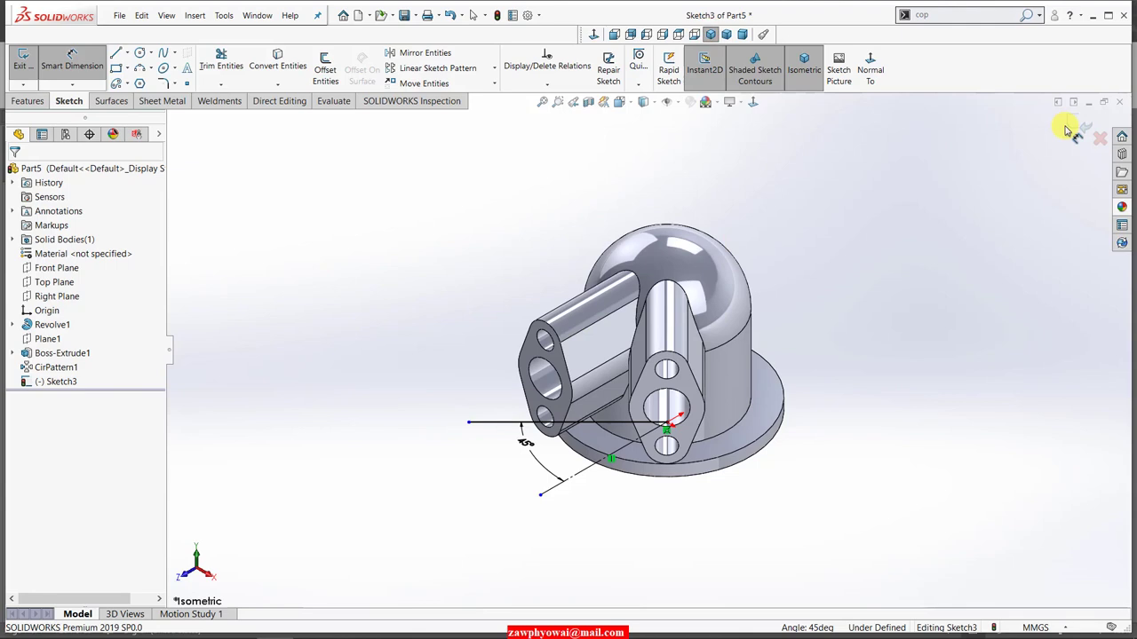
Step: Create Plane2 through Sketch3's two line endpoints, perpendicular to the Top Plane
click(1076, 125)
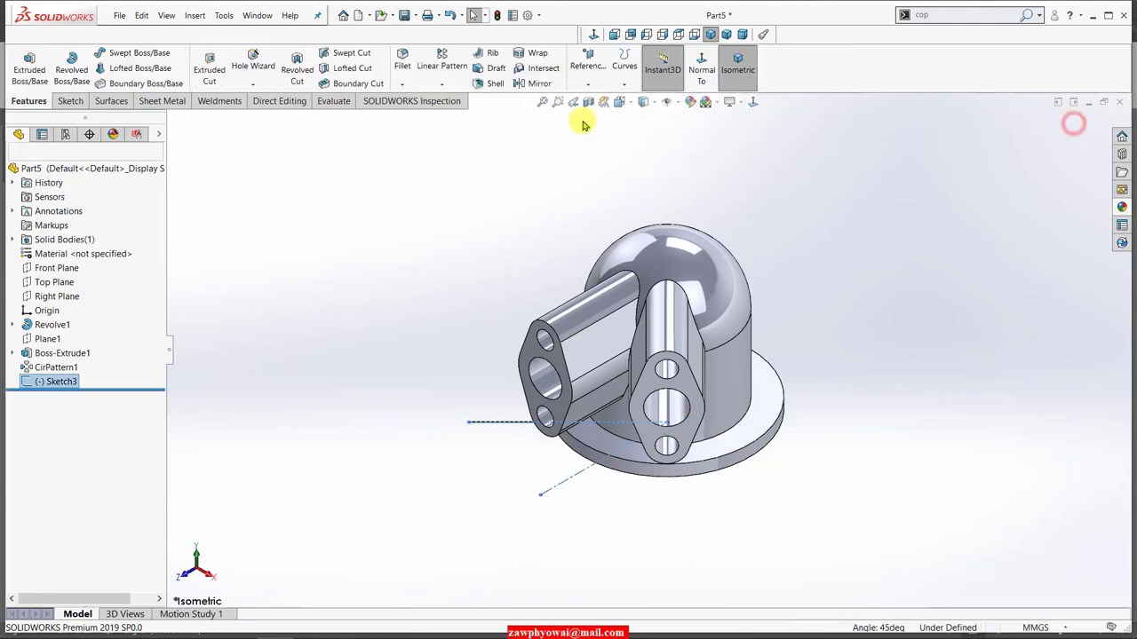
click(587, 62)
click(597, 99)
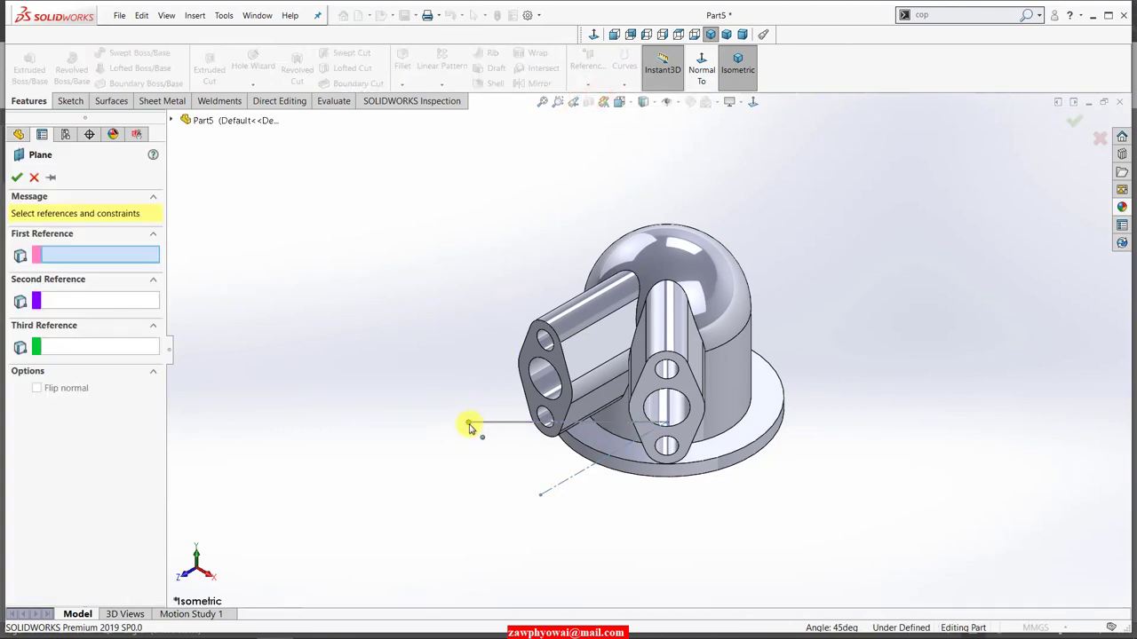
click(470, 428)
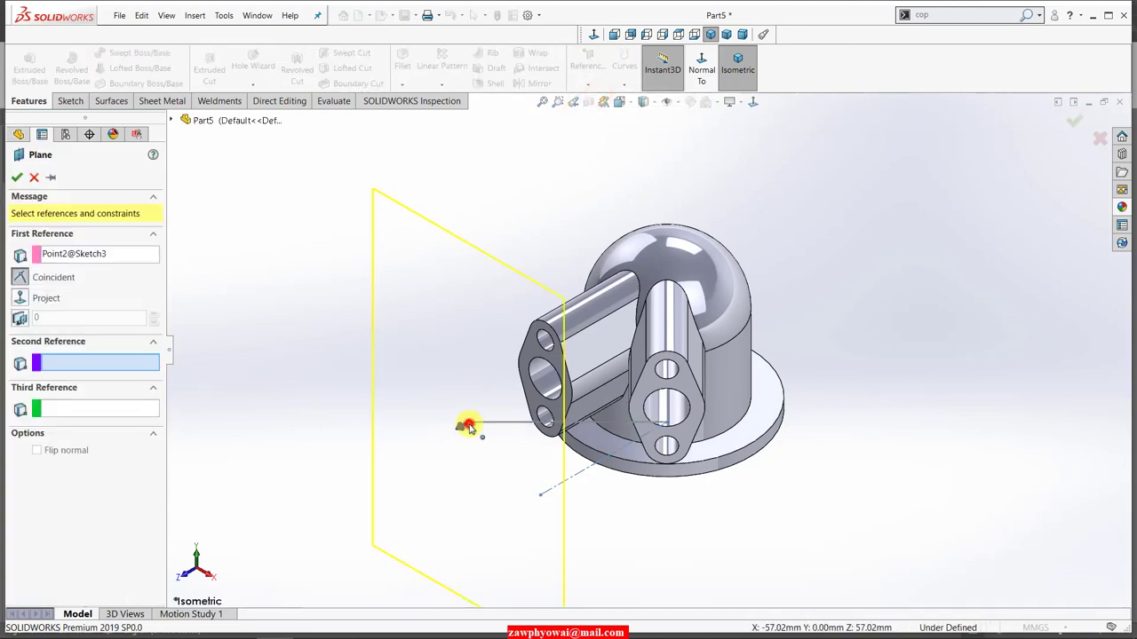
click(665, 427)
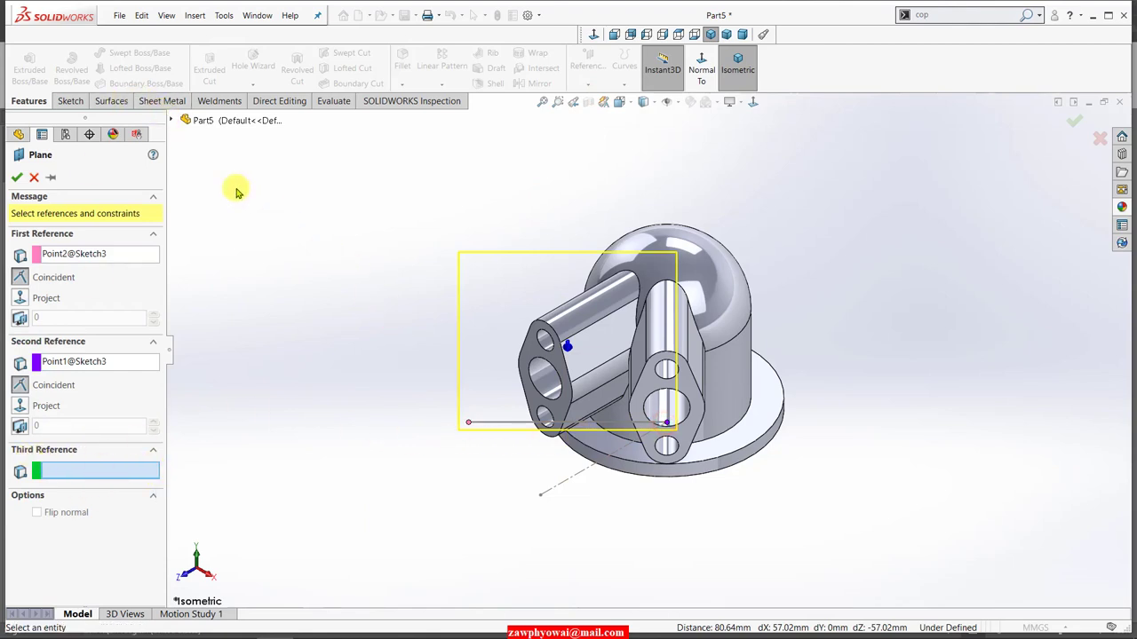
click(172, 121)
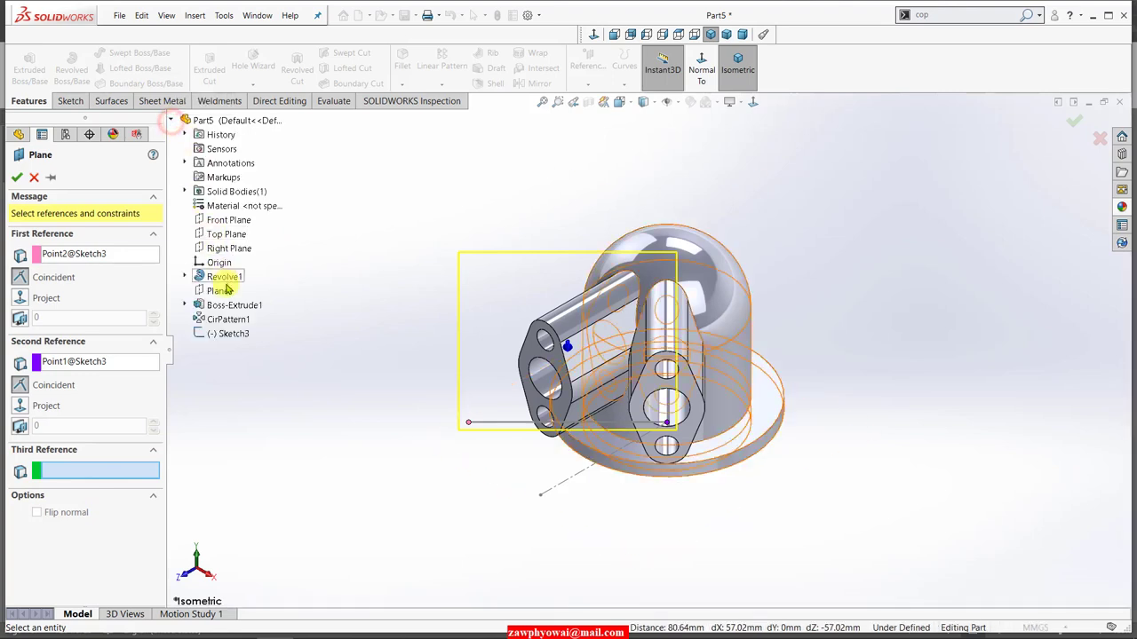
click(232, 235)
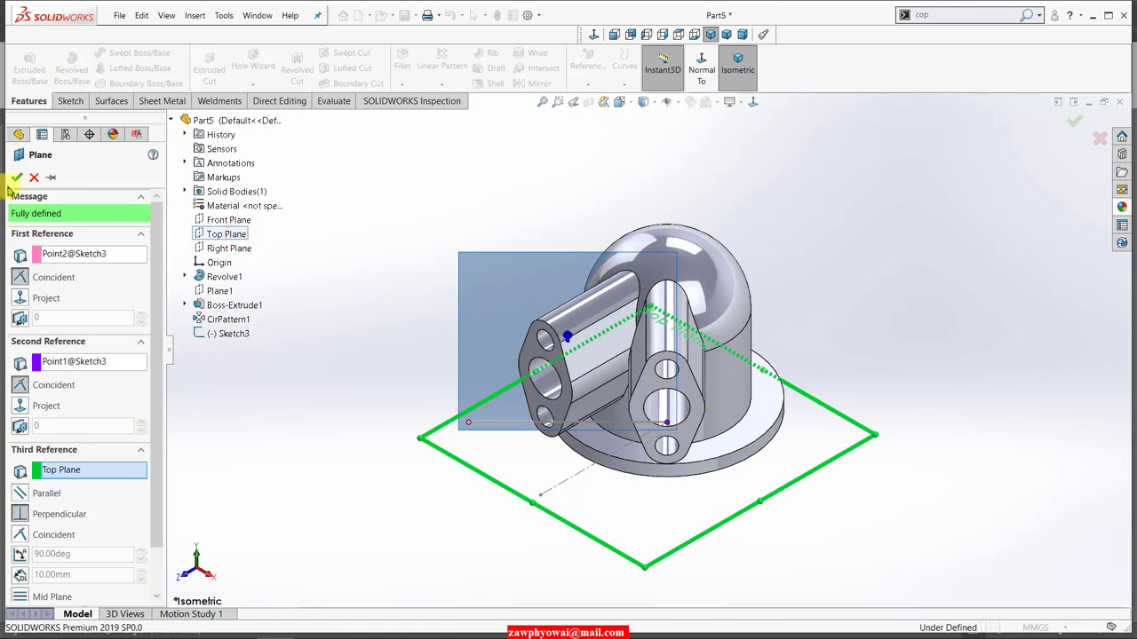
click(16, 179)
Step: Start Sketch4 on Plane2, viewed normal to the plane
click(315, 372)
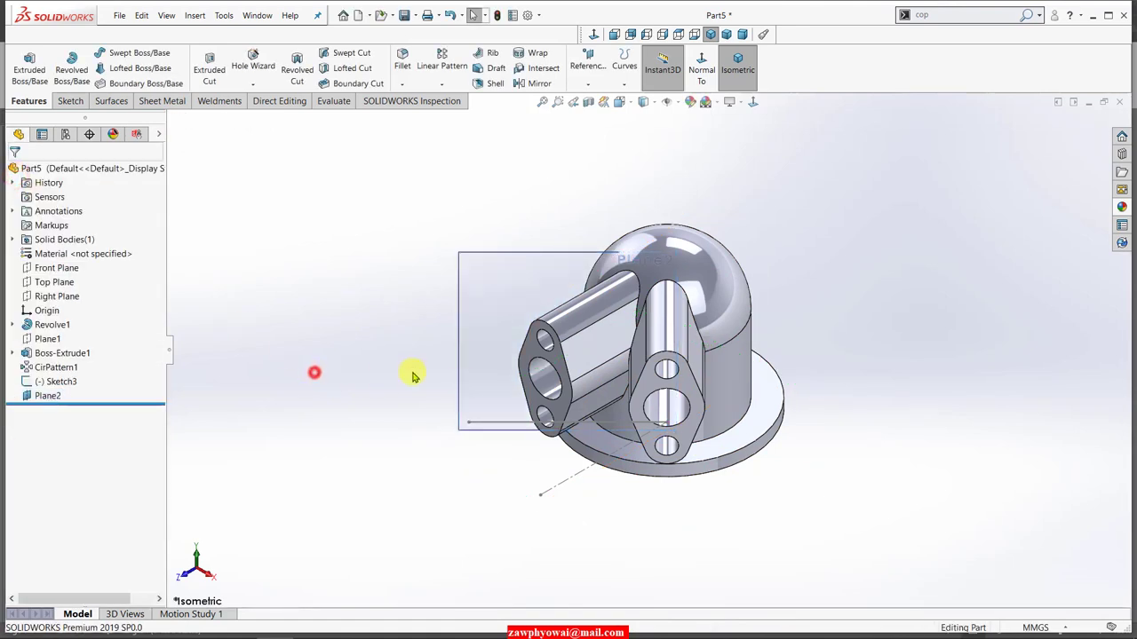
click(486, 352)
click(534, 313)
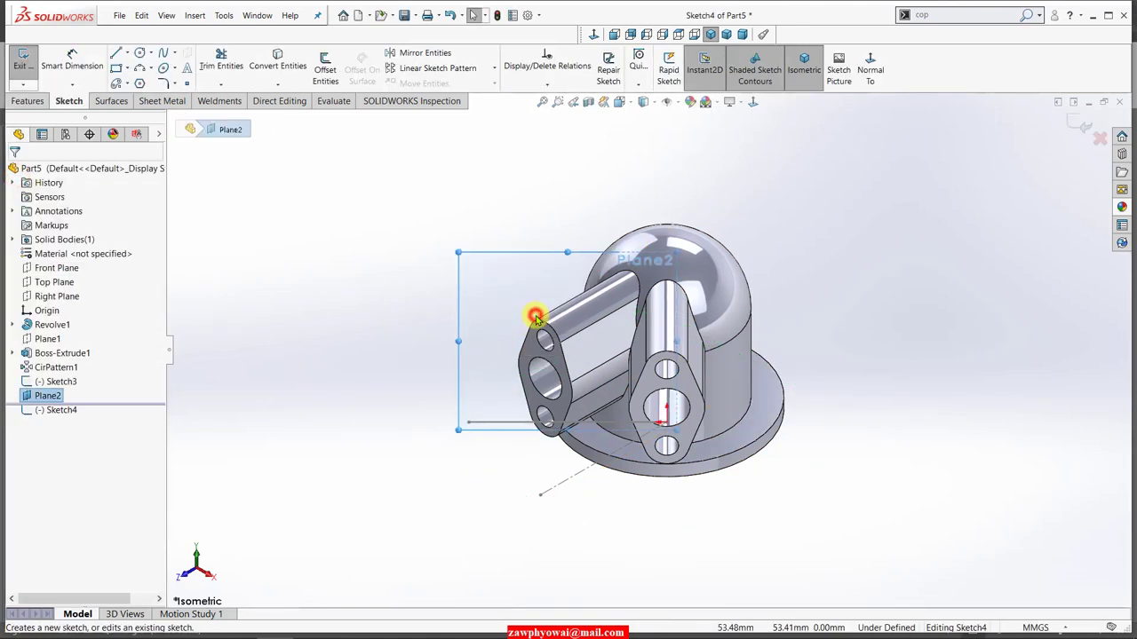
click(874, 71)
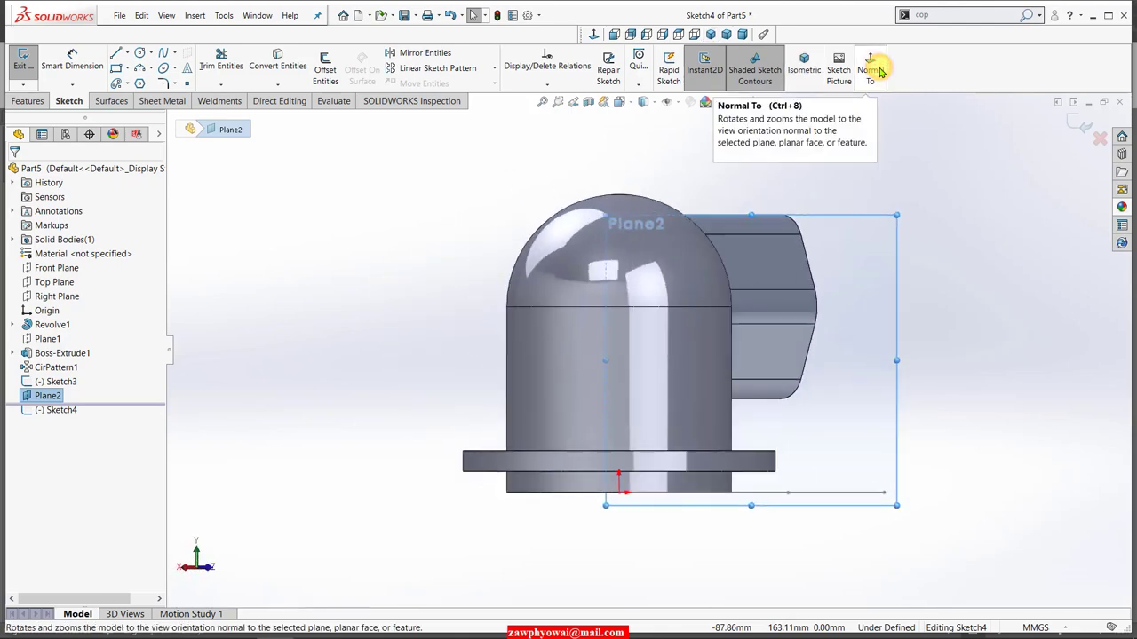
scroll(644, 330, down, 2)
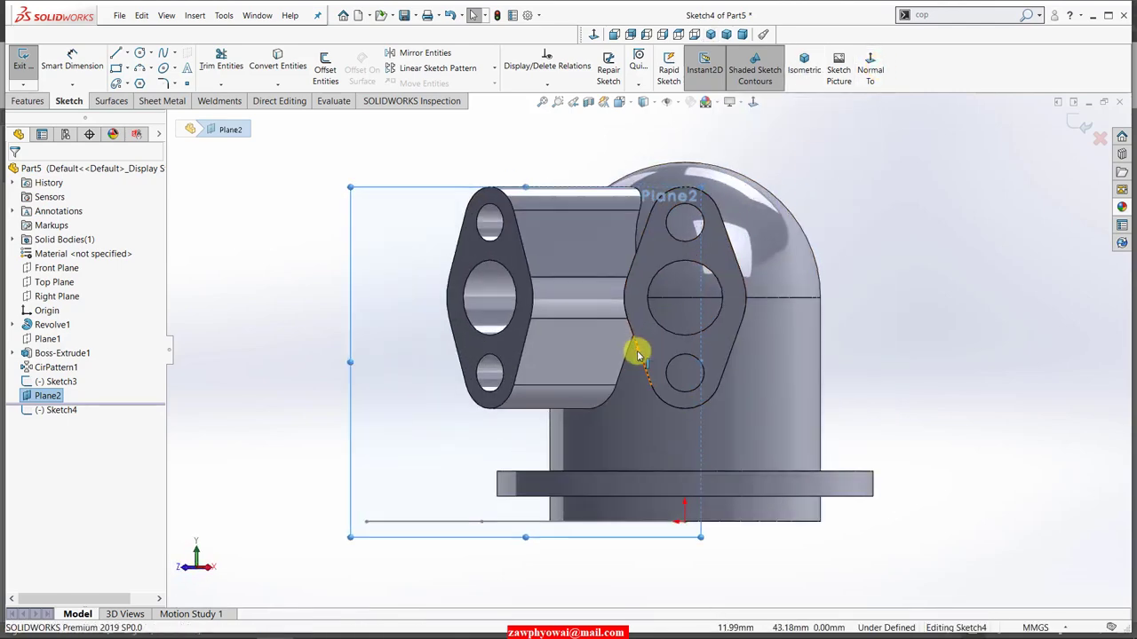
scroll(578, 320, up, 1)
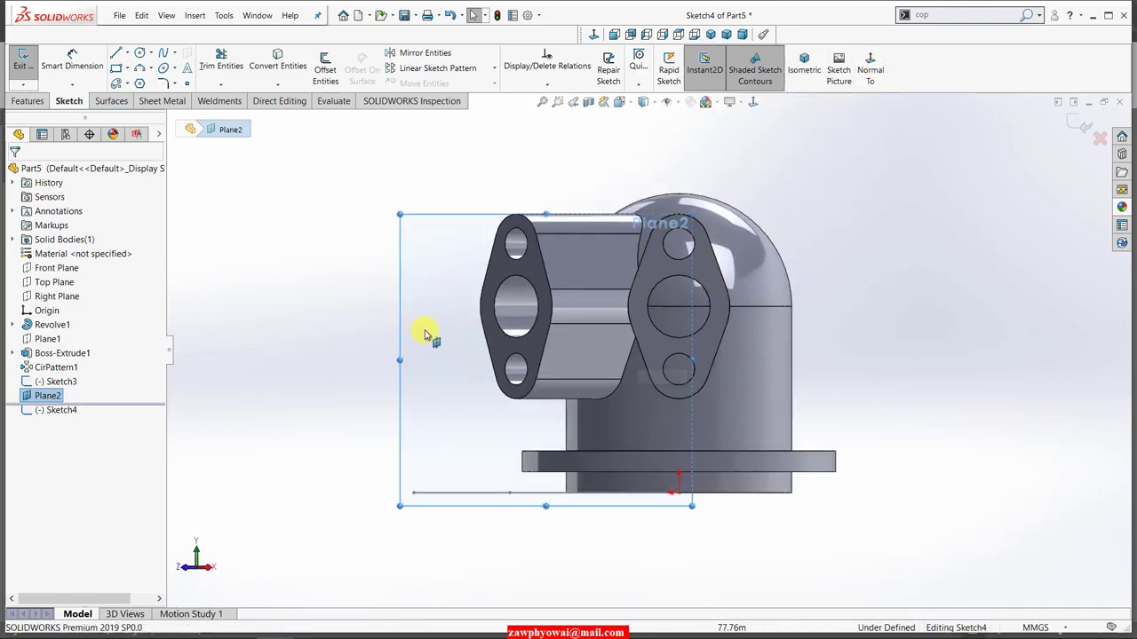
Step: Draw a vertical centerline from the origin up past the dome
click(126, 53)
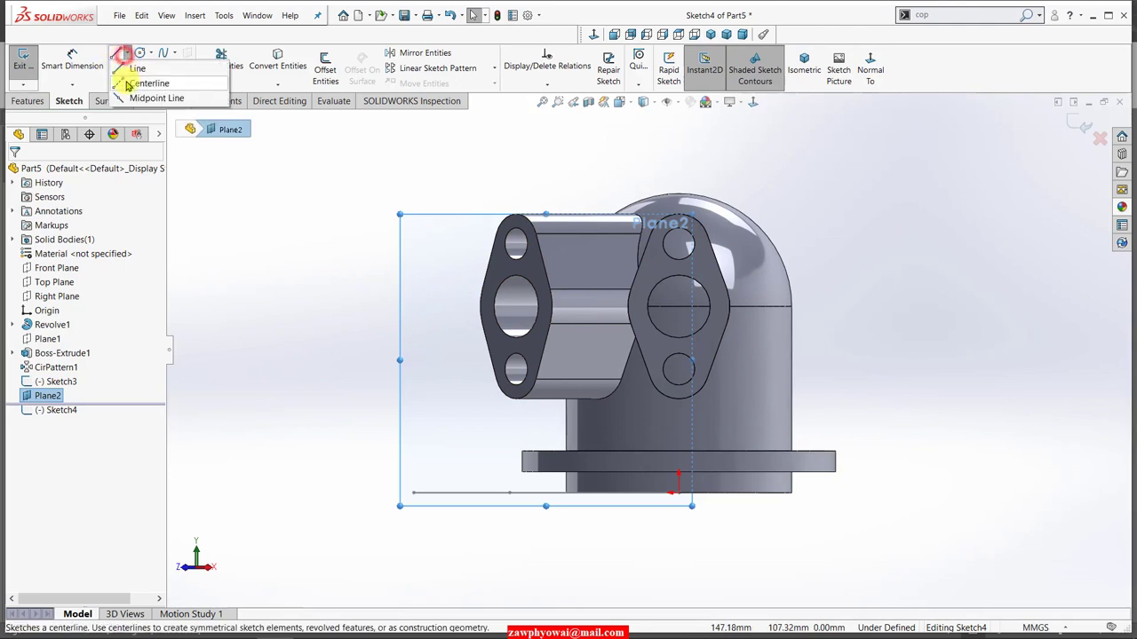
click(124, 79)
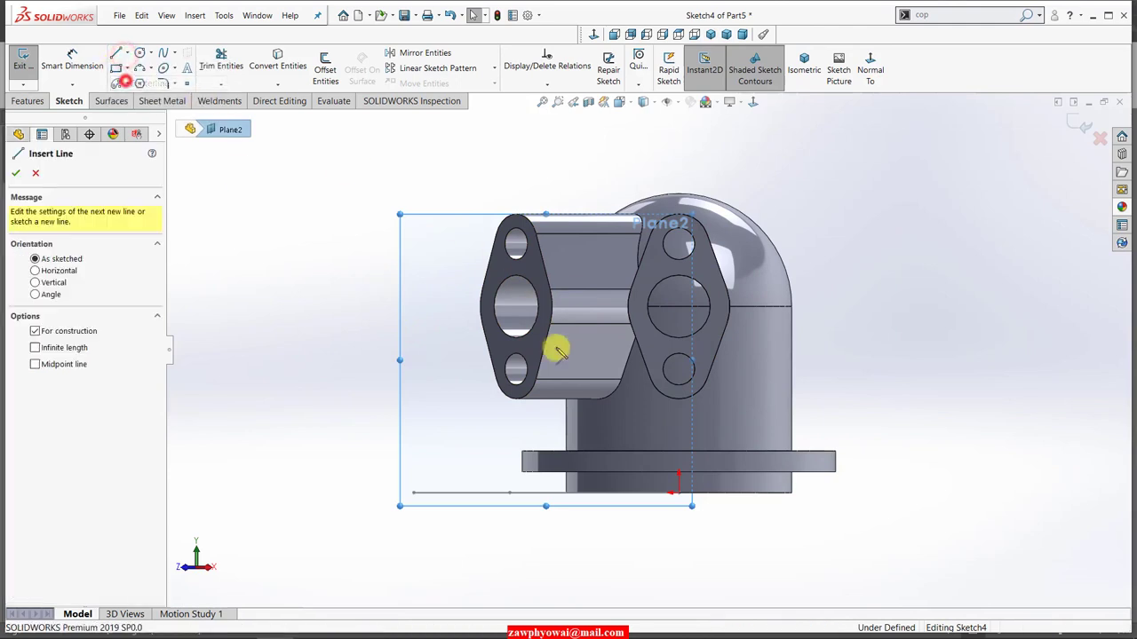
click(678, 493)
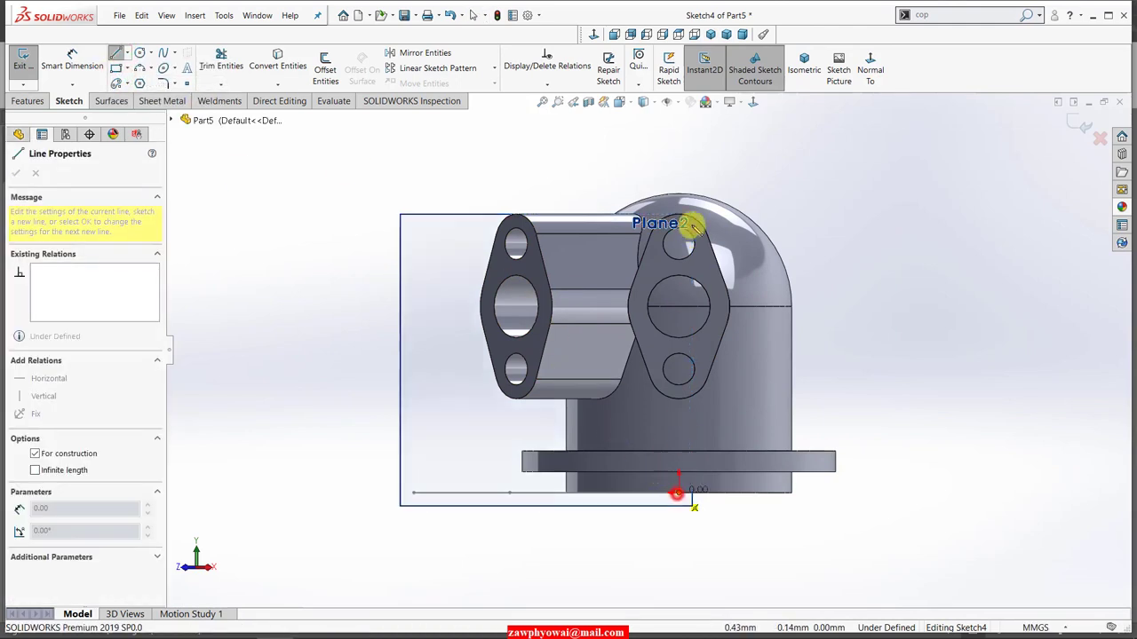
click(678, 163)
right_click(679, 163)
click(690, 173)
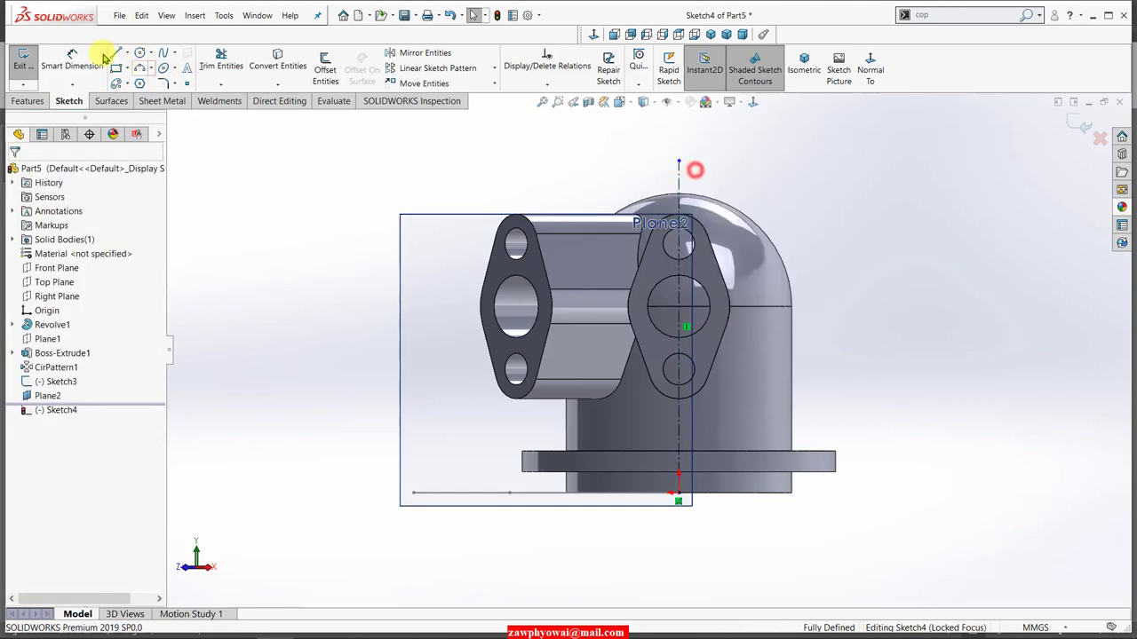
Step: Draw a line from the flange's large hole centre sloping left at 6° to the horizontal
click(118, 54)
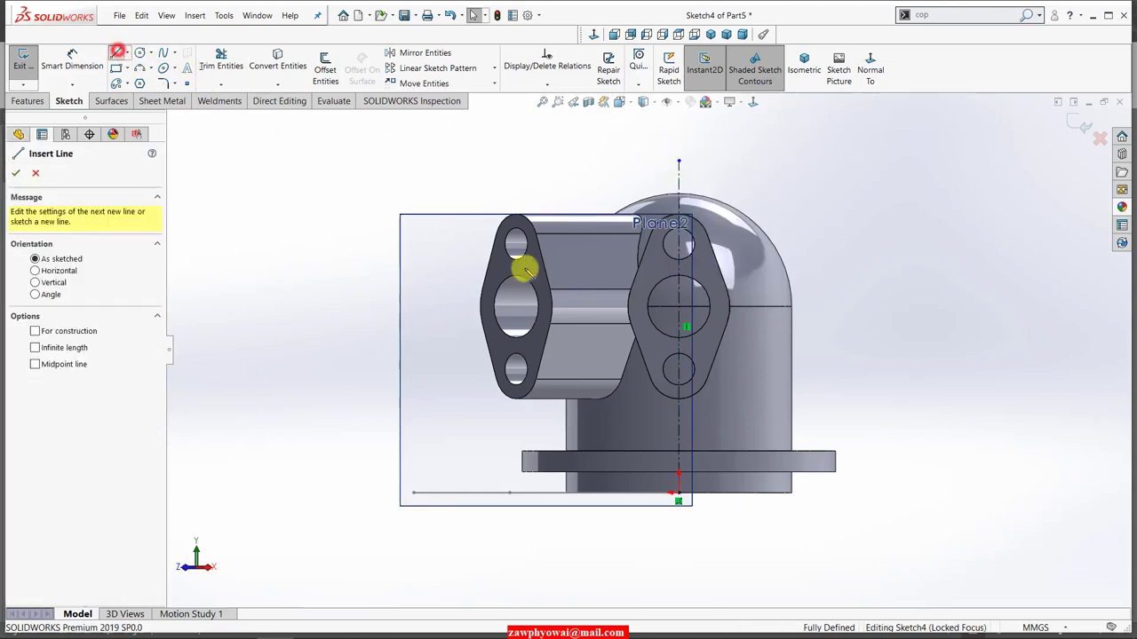
click(679, 308)
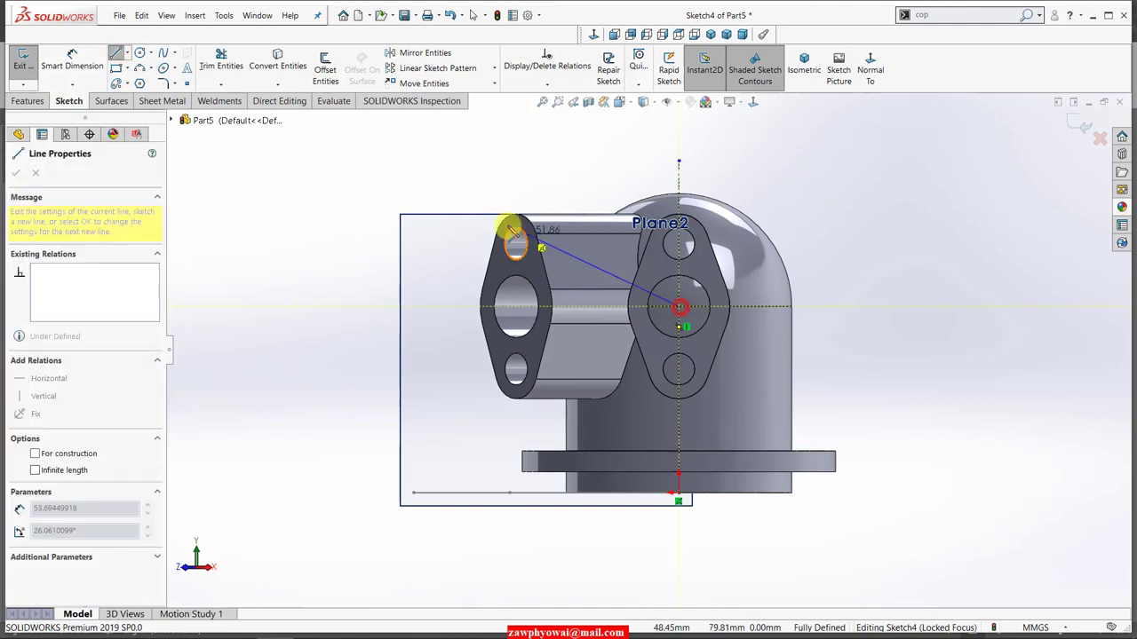
click(366, 242)
right_click(366, 242)
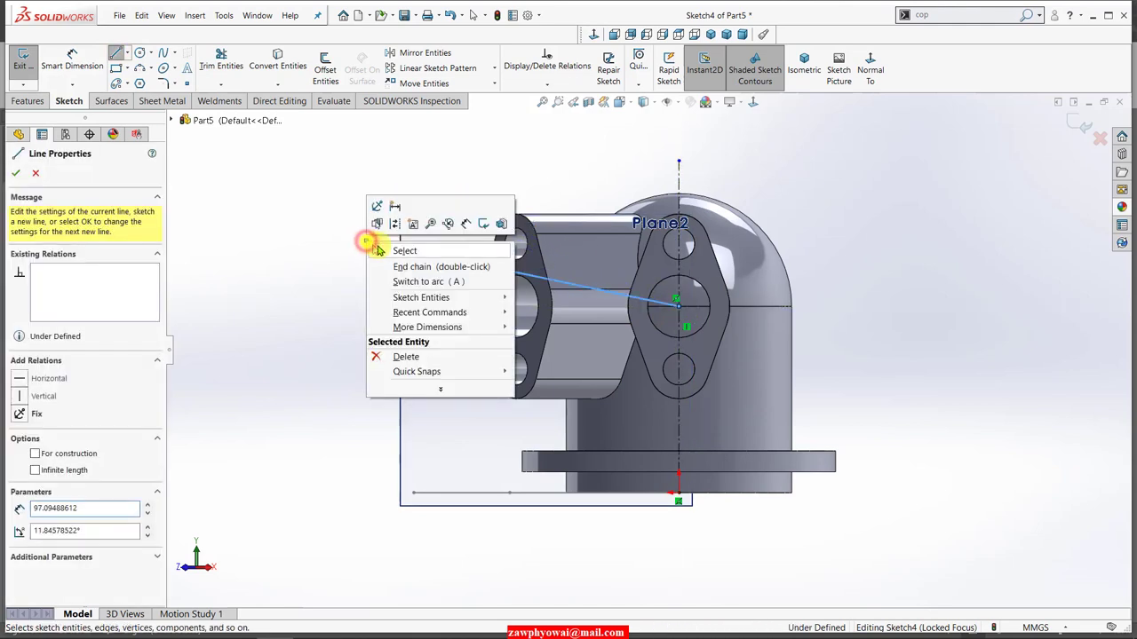
click(377, 246)
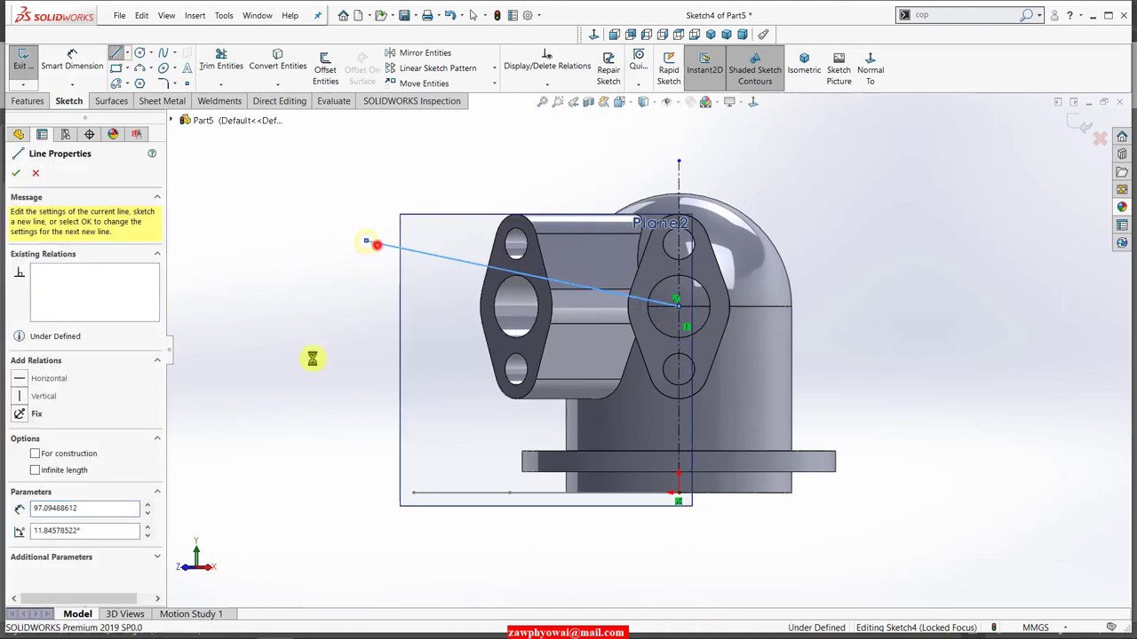
click(461, 494)
click(443, 255)
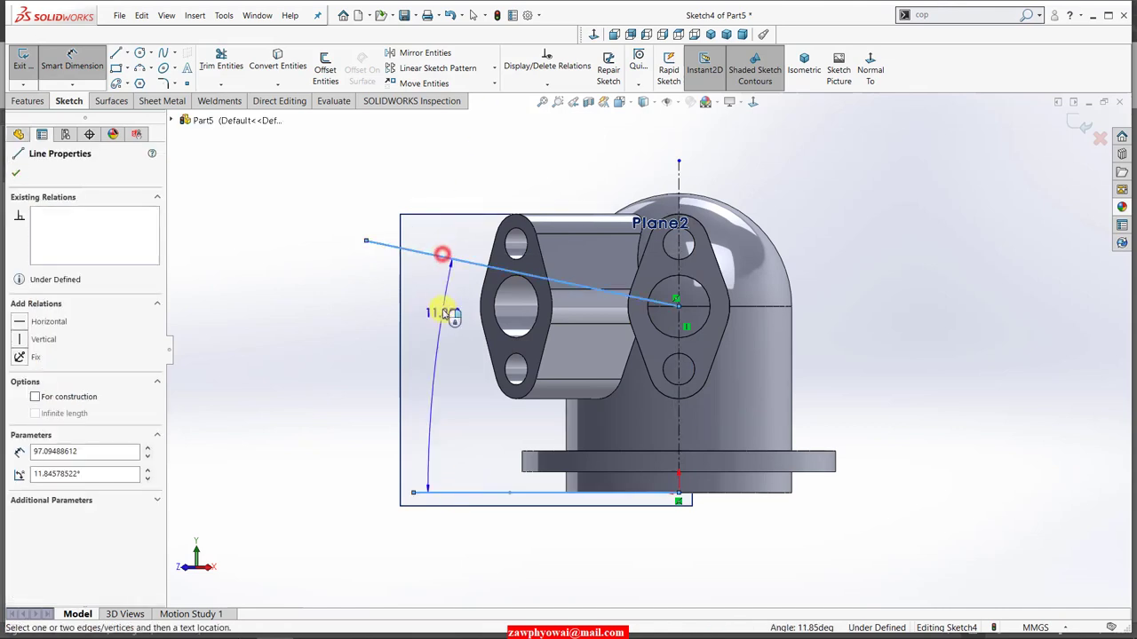
click(444, 313)
text(6)
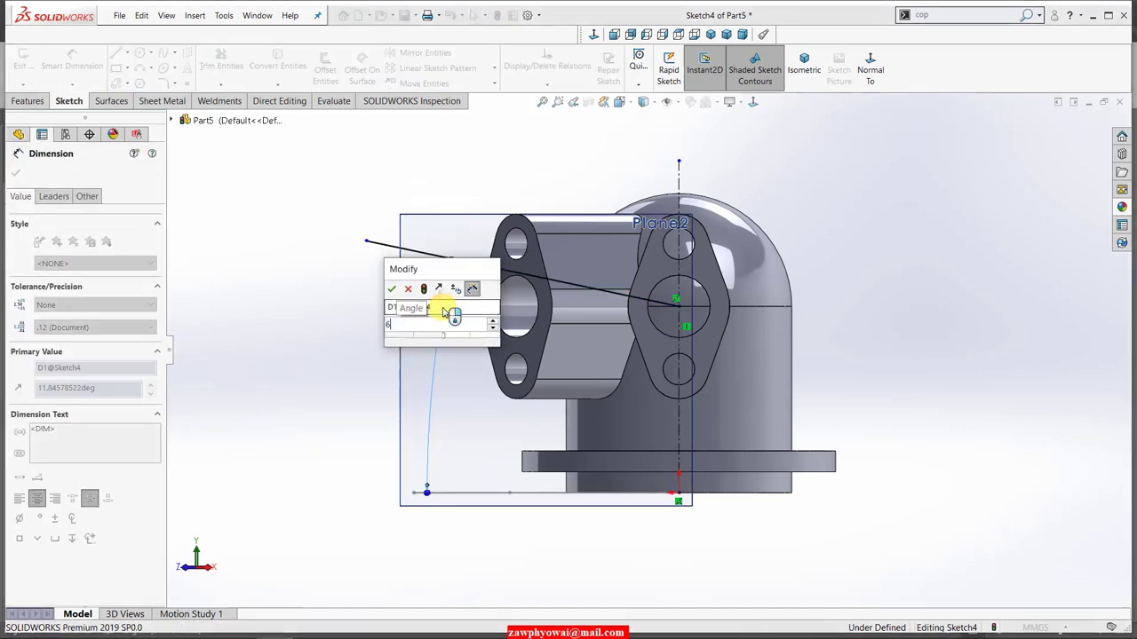
key(Return)
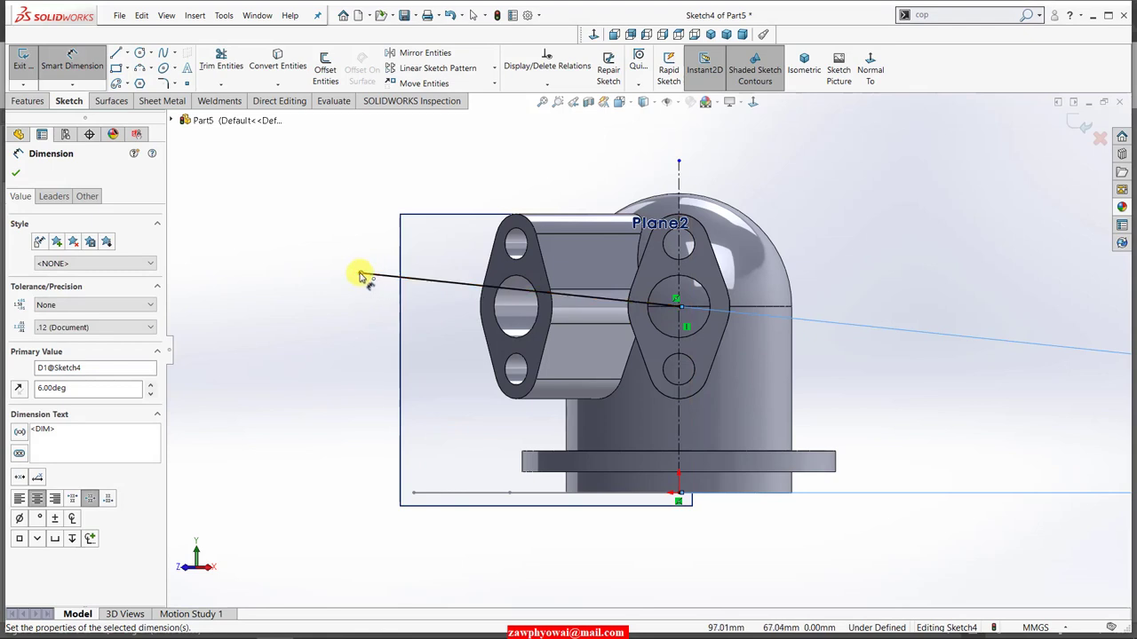
Step: Add a horizontal distance dimension from the sloped line's left end to the centerline
click(360, 274)
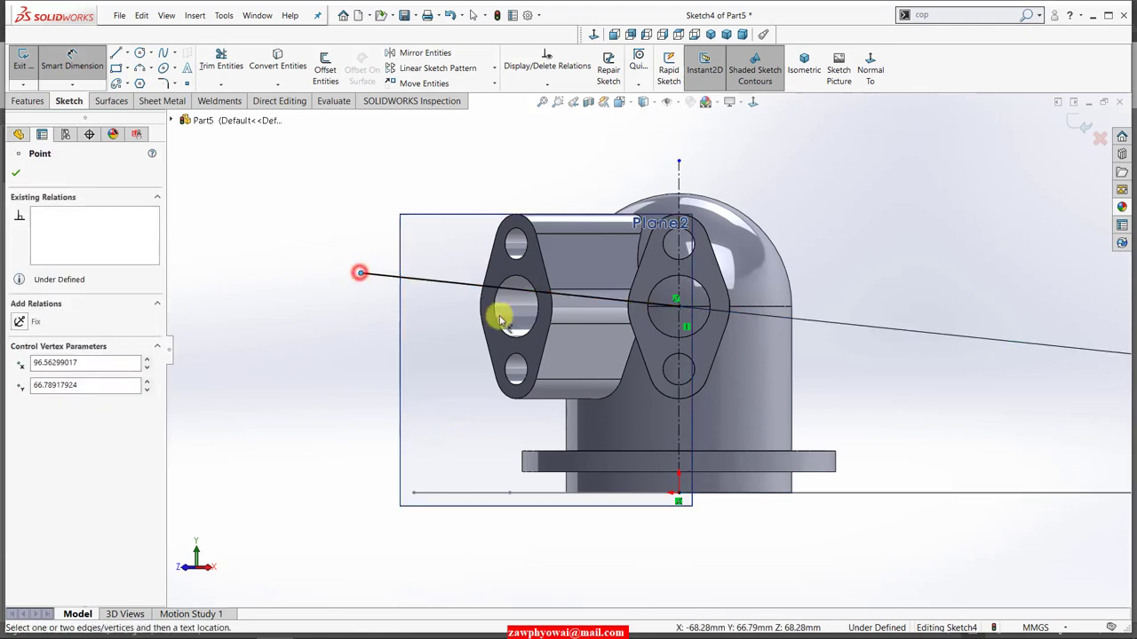
click(674, 418)
click(530, 166)
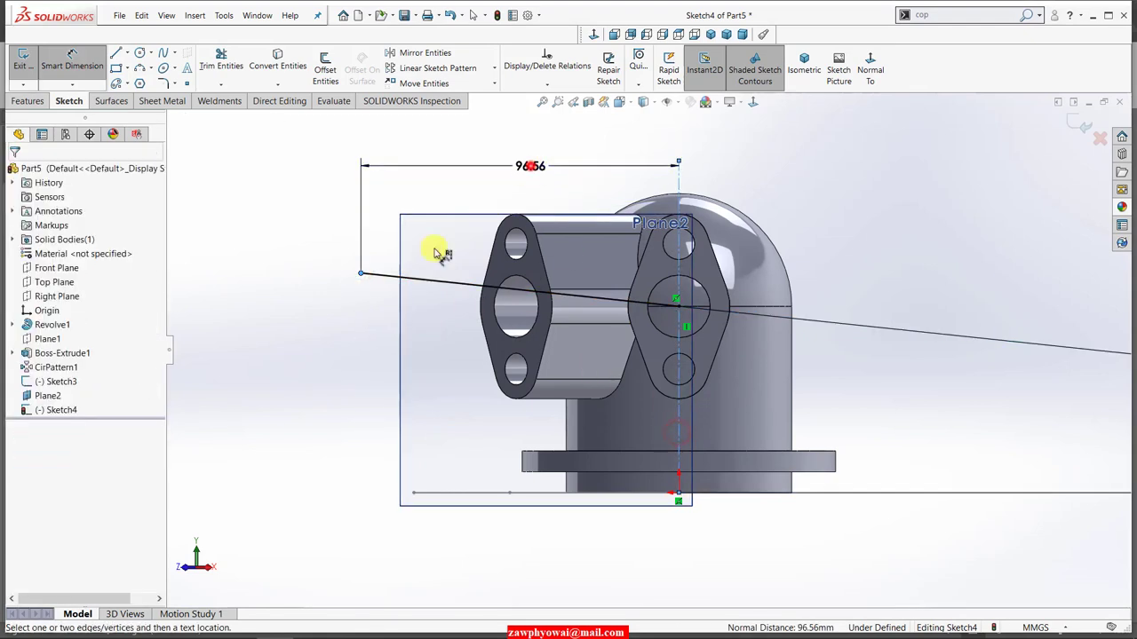
click(348, 625)
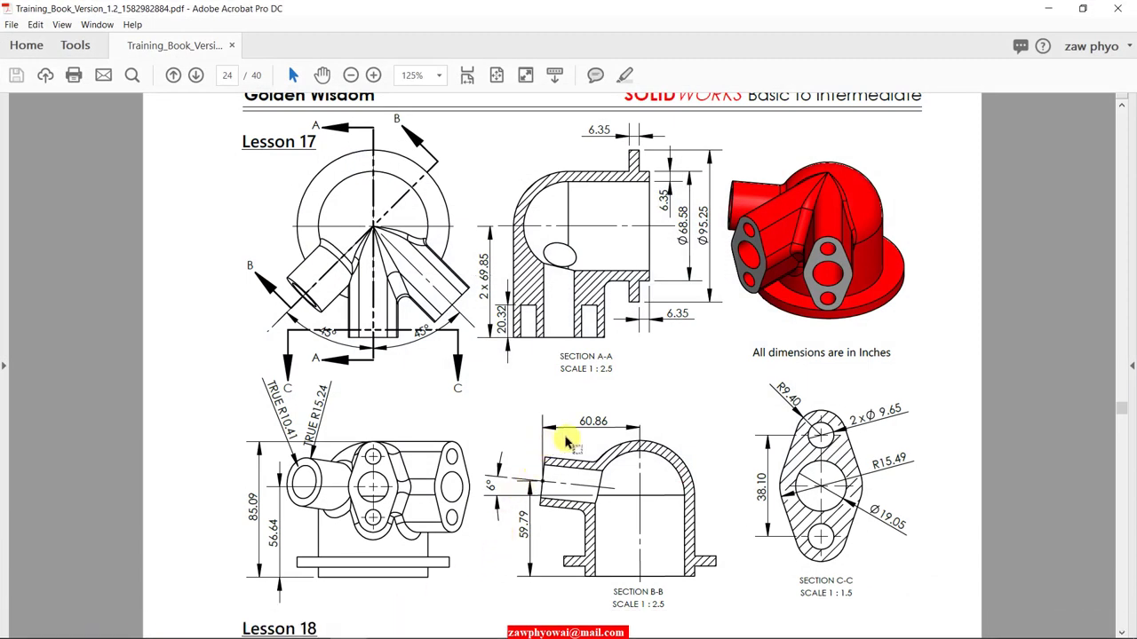
click(352, 624)
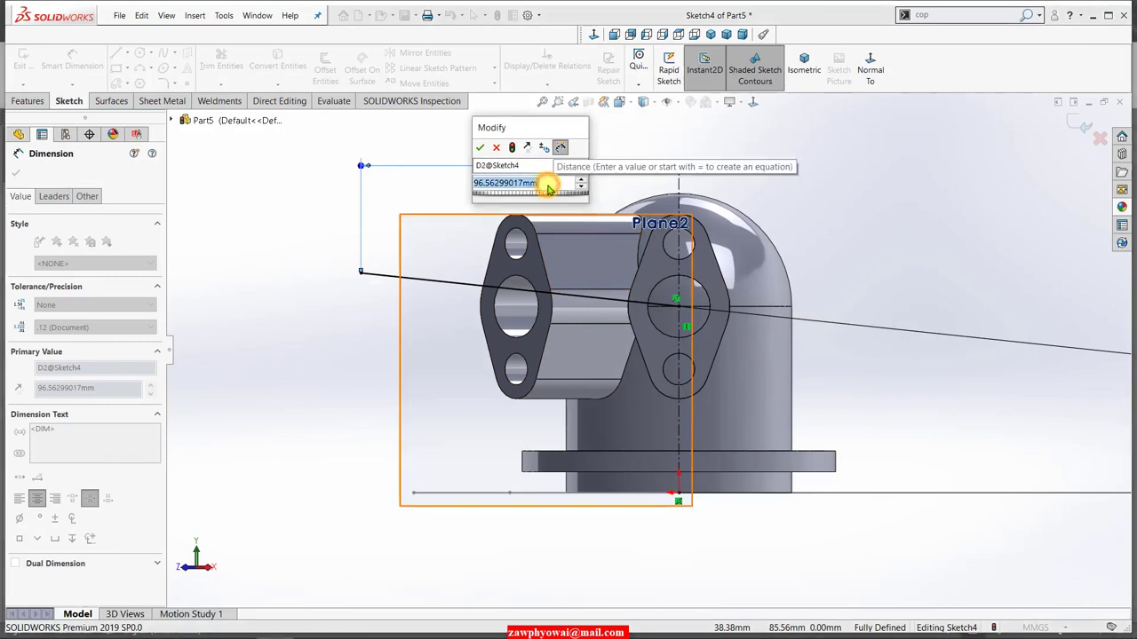
Step: Set the horizontal distance to 60.86 mm, fully defining Sketch4
text(60.86)
key(Return)
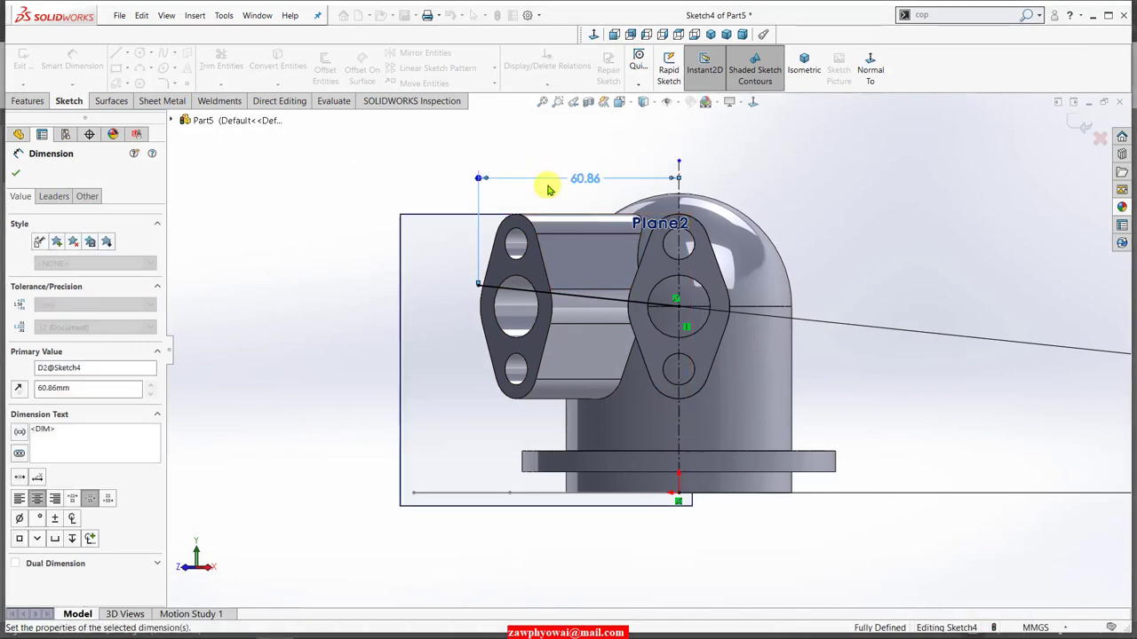
click(20, 173)
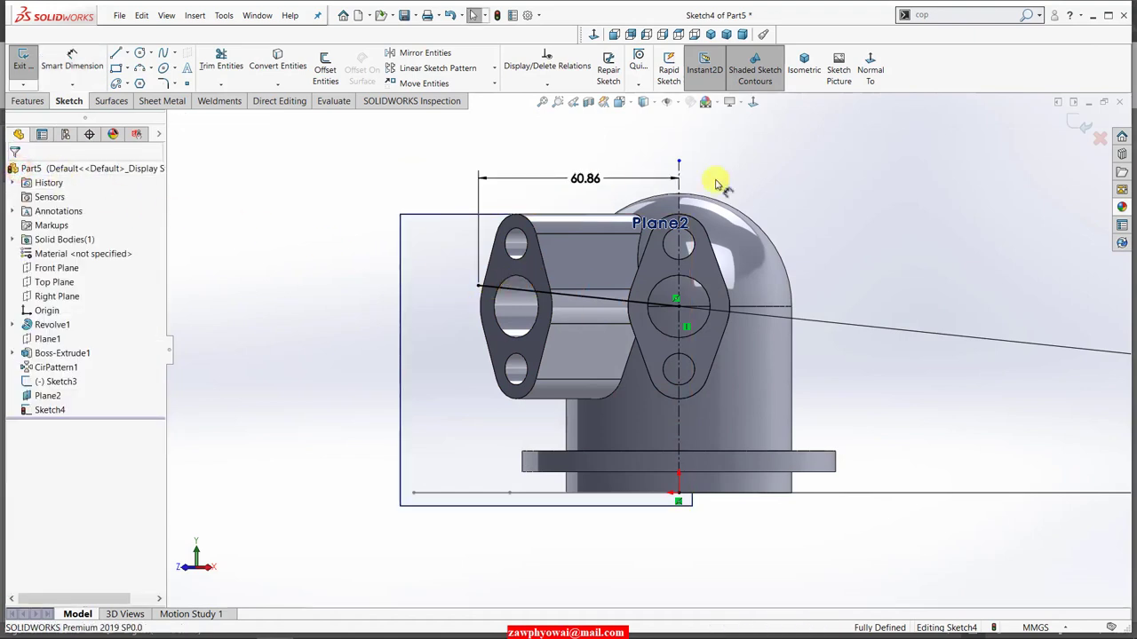
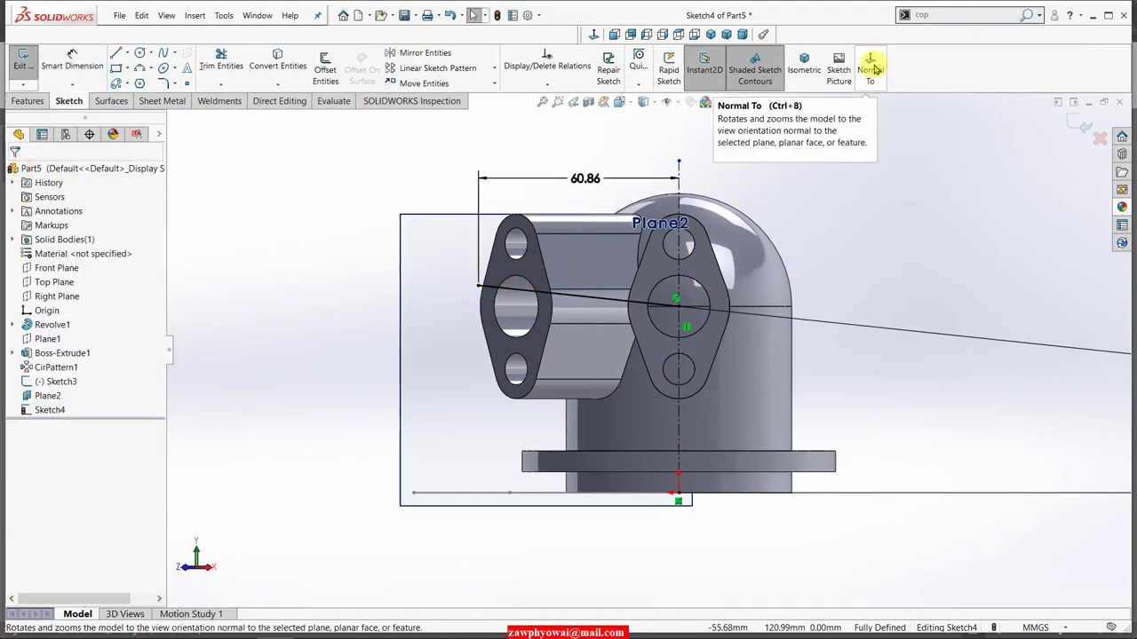
Step: Close Sketch4, switch to the isometric view and hide Plane2
click(1081, 126)
click(710, 34)
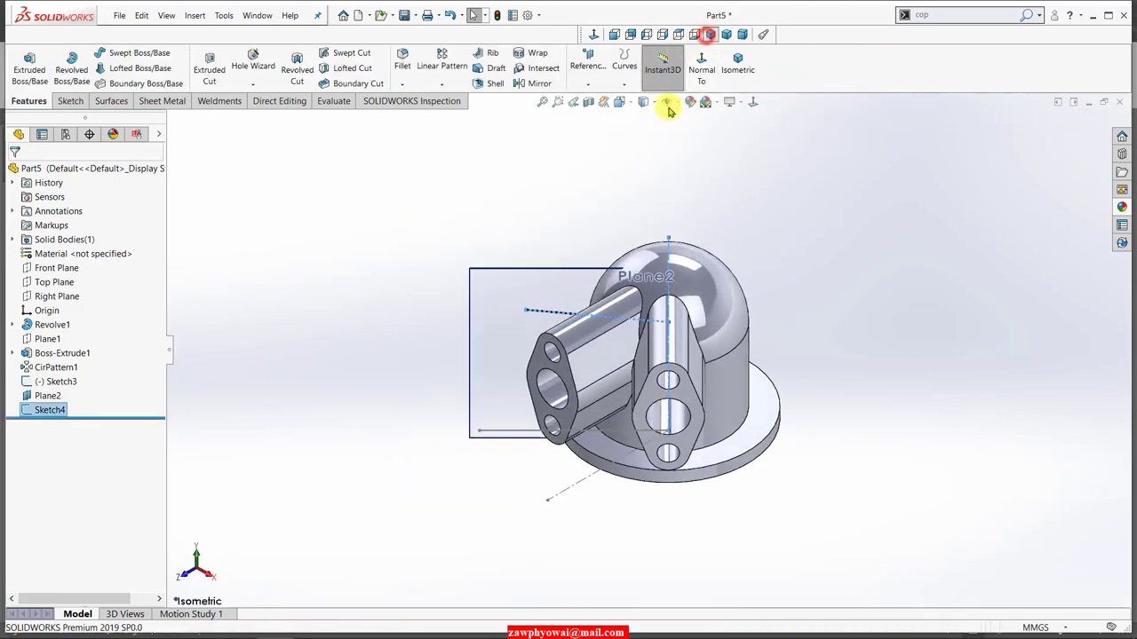
click(493, 349)
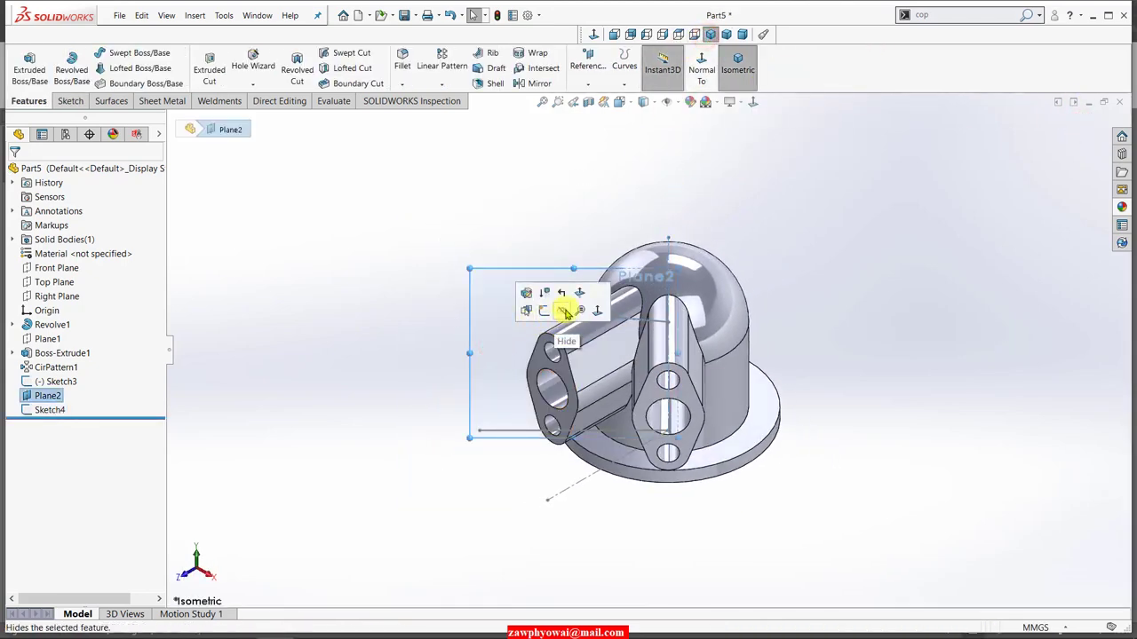
click(566, 313)
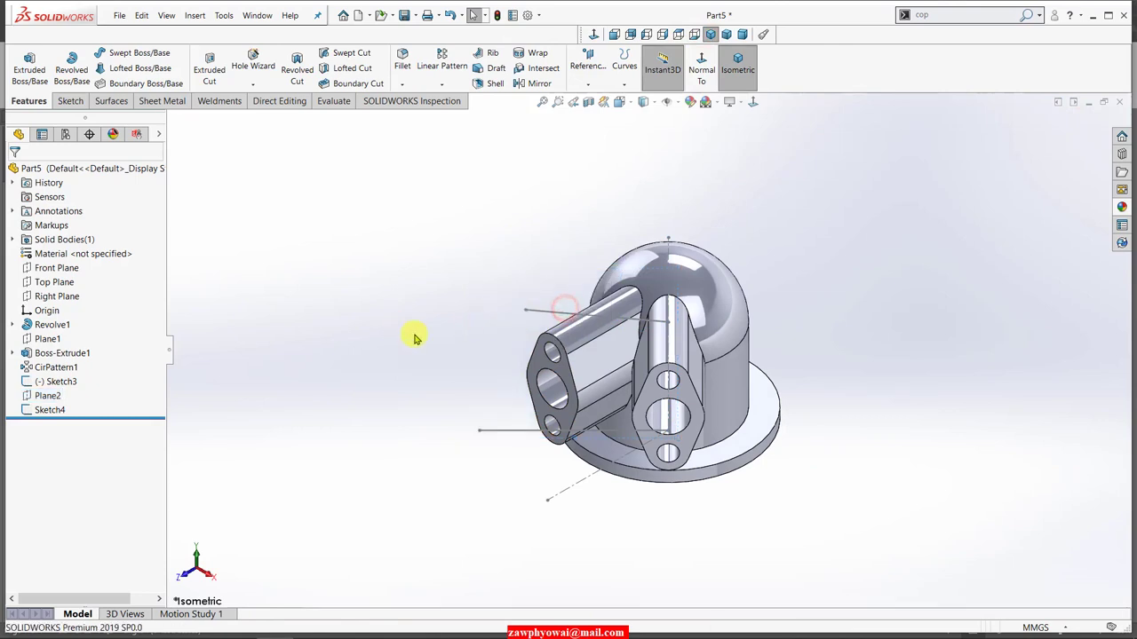
mouse_move(414, 334)
middle_down()
mouse_move(445, 343)
mouse_move(451, 392)
middle_up()
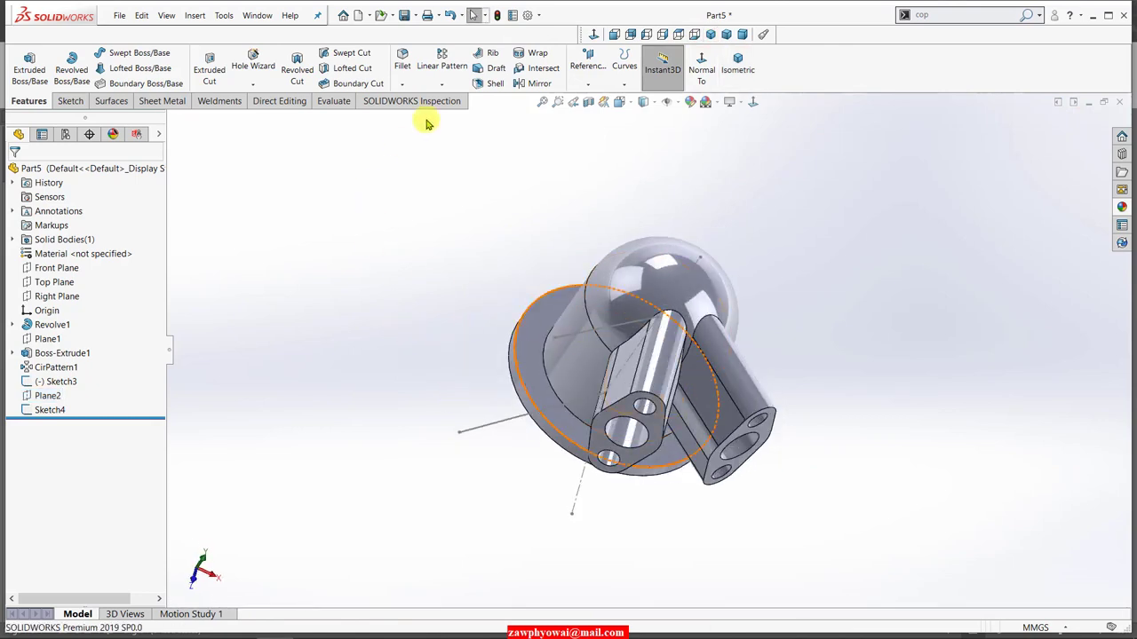
Step: Create Plane3 through Sketch4's line end point, perpendicular to that line
click(585, 60)
click(586, 97)
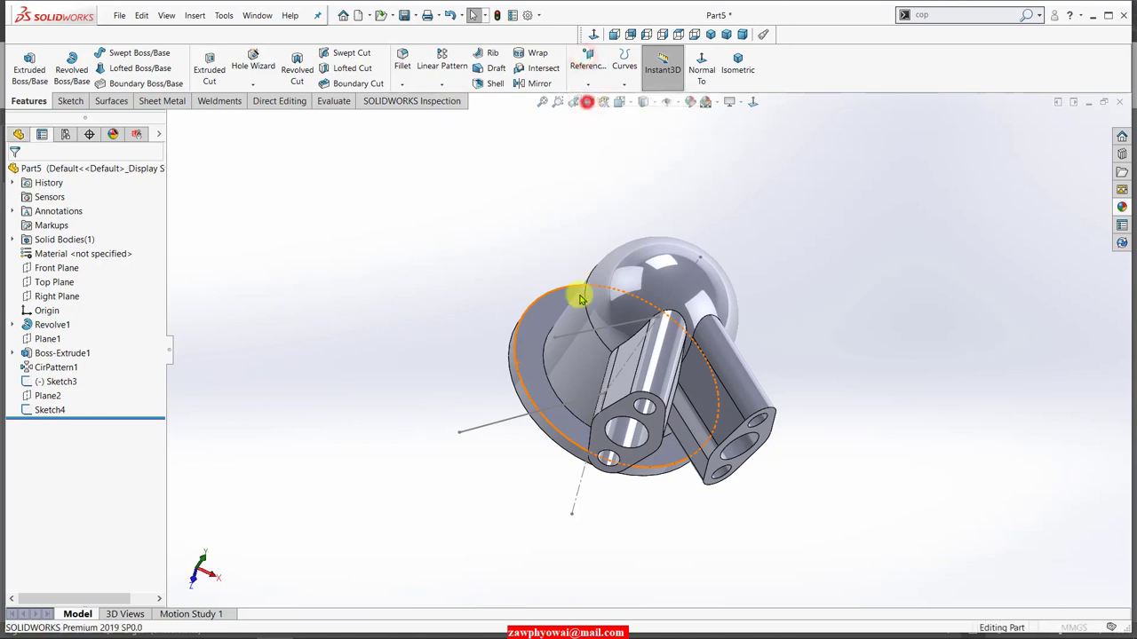
click(553, 342)
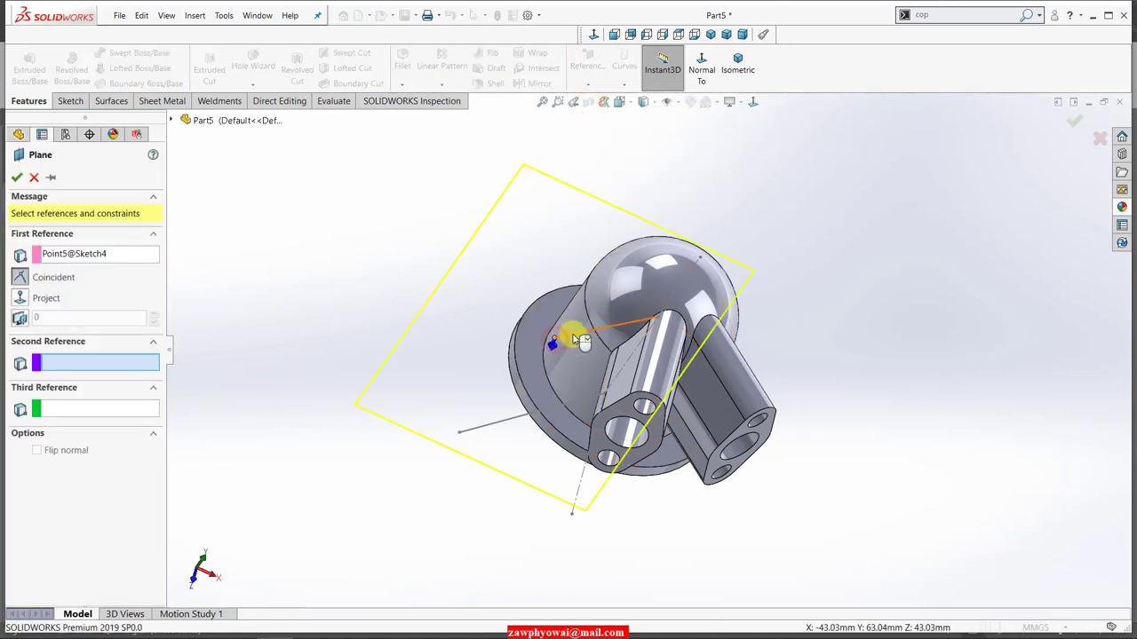
click(575, 338)
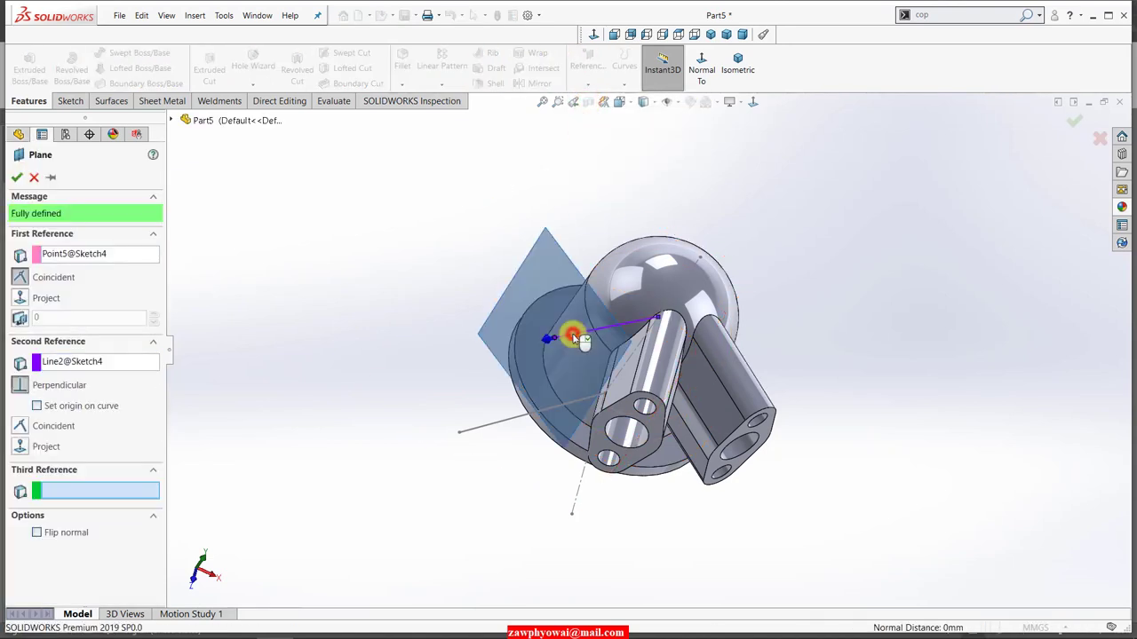
click(18, 177)
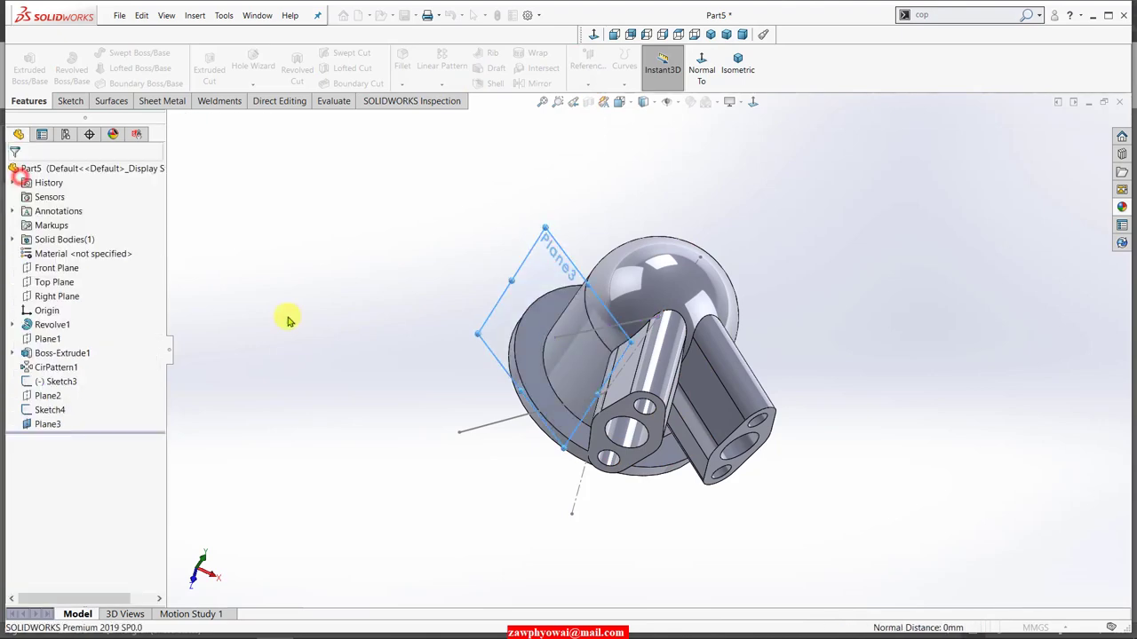
click(503, 310)
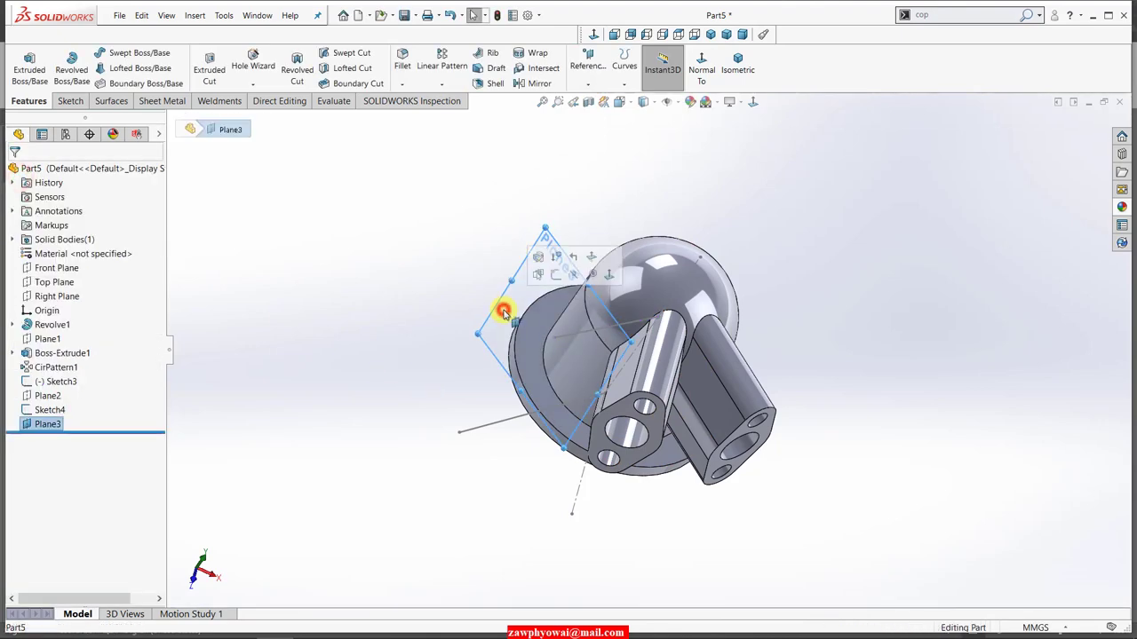
Step: Start a sketch on Plane3, view it normal, and draw a circle centred at the origin
click(557, 275)
click(869, 75)
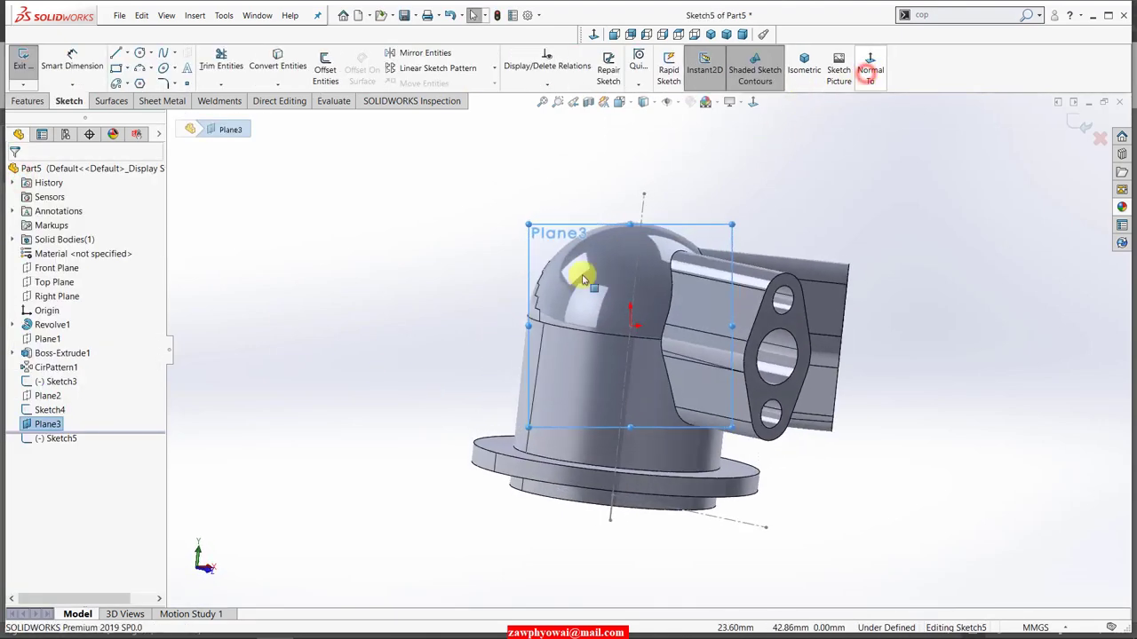
right_drag(452, 432, 335, 426)
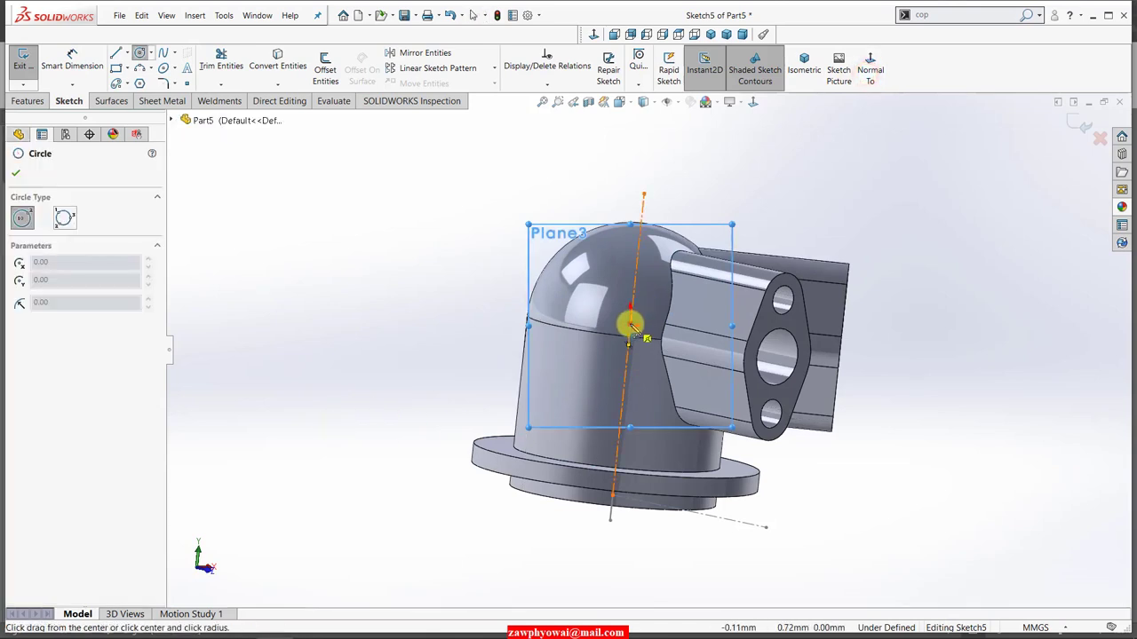
click(632, 324)
click(651, 371)
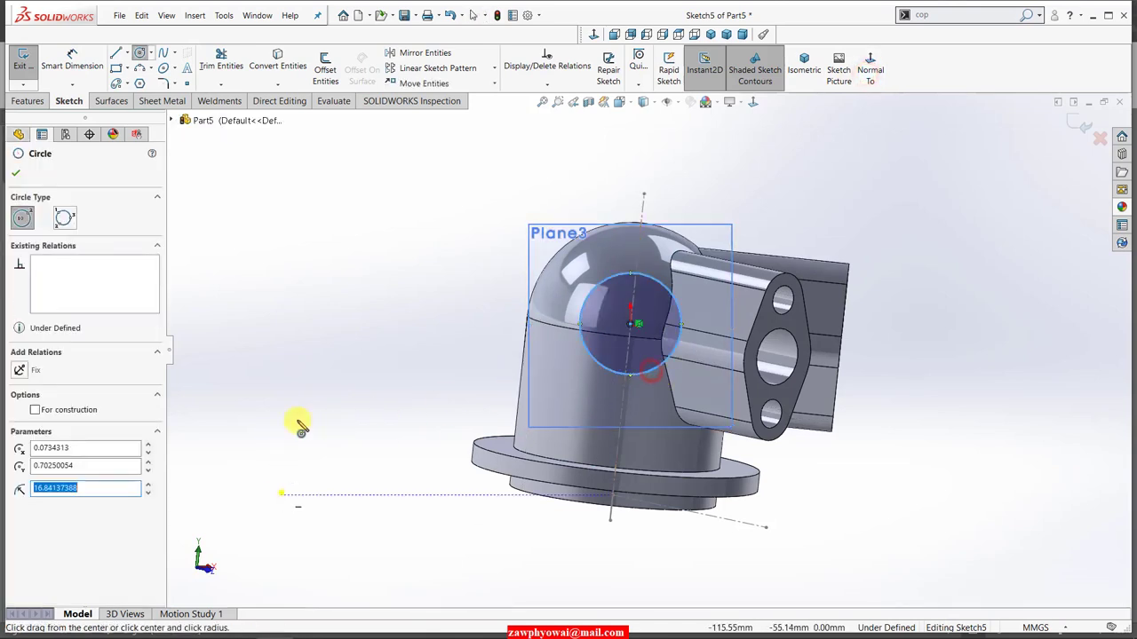
Step: Add a Ø33.68 diameter dimension to the circle and check the reference drawing PDF
right_drag(299, 423, 279, 495)
click(587, 353)
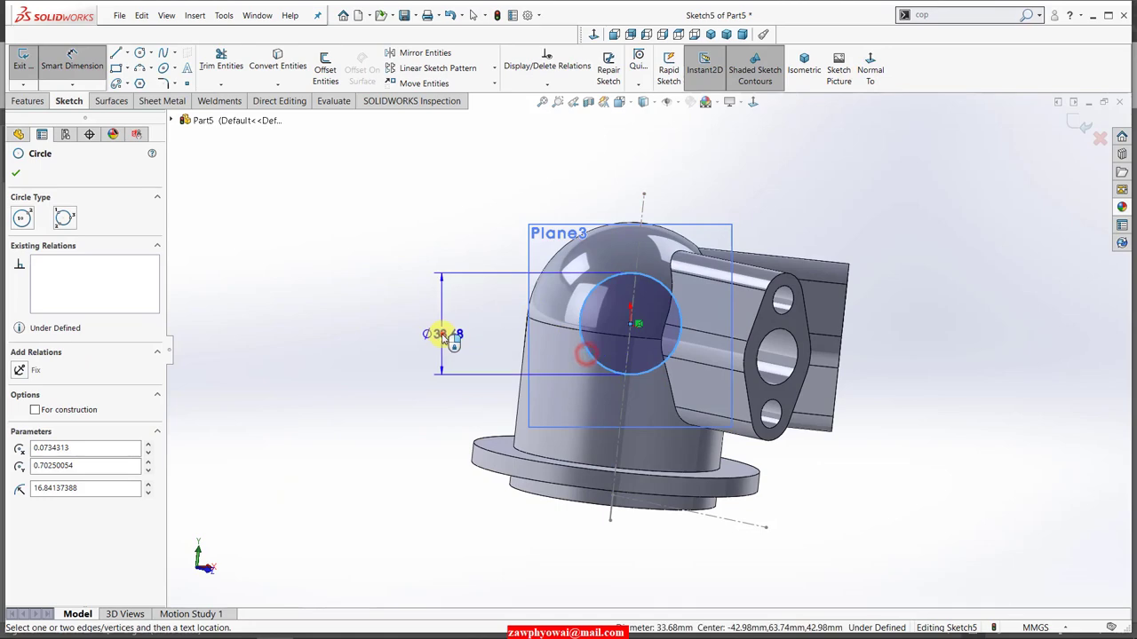
click(441, 330)
click(347, 627)
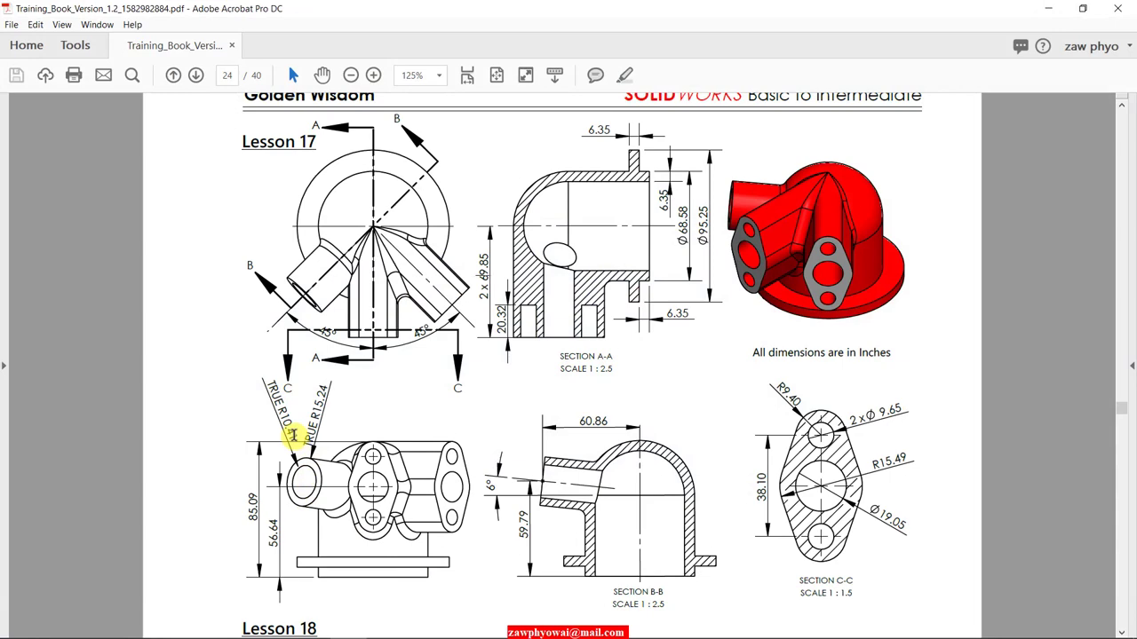
Step: Change the Plane3 circle's diameter to 30.48, checking the value against the reference PDF
click(372, 630)
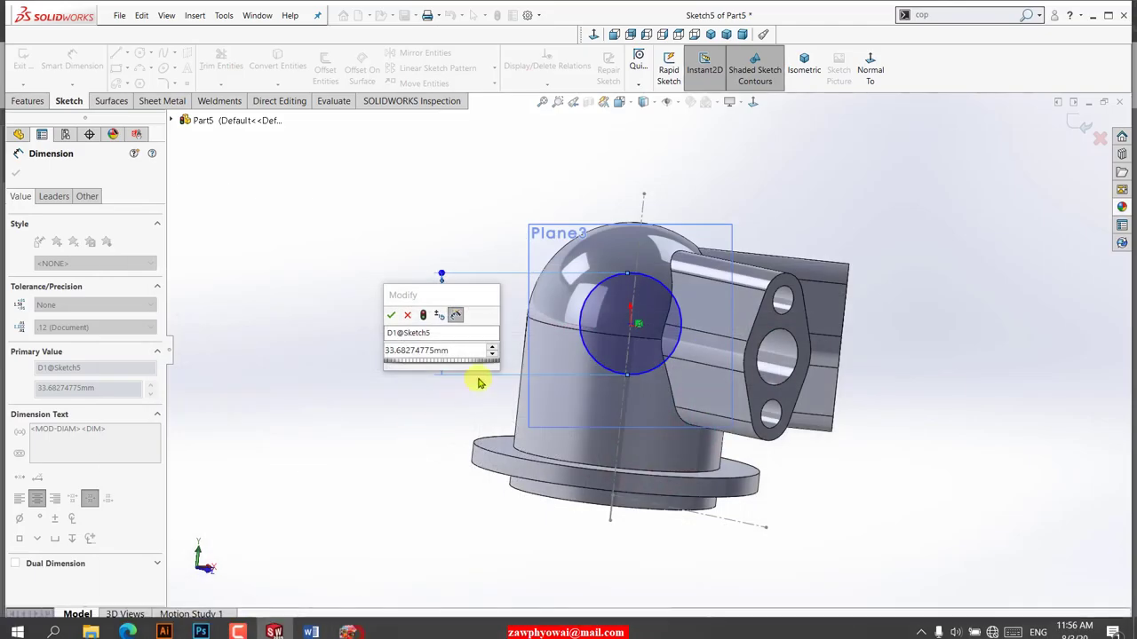
click(459, 351)
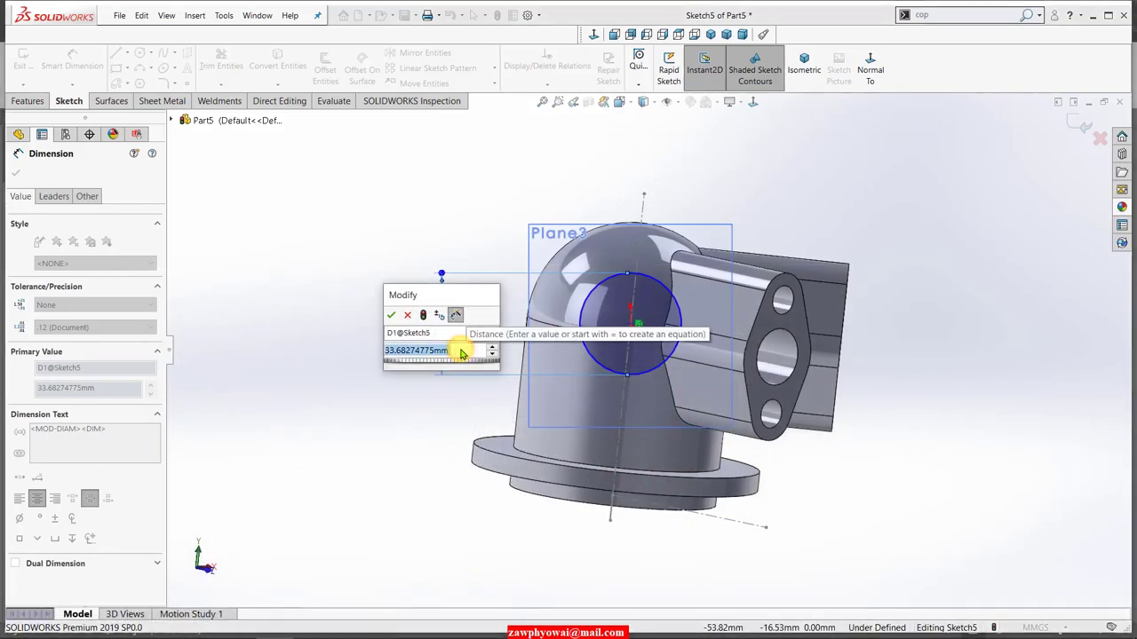
text(15.24)
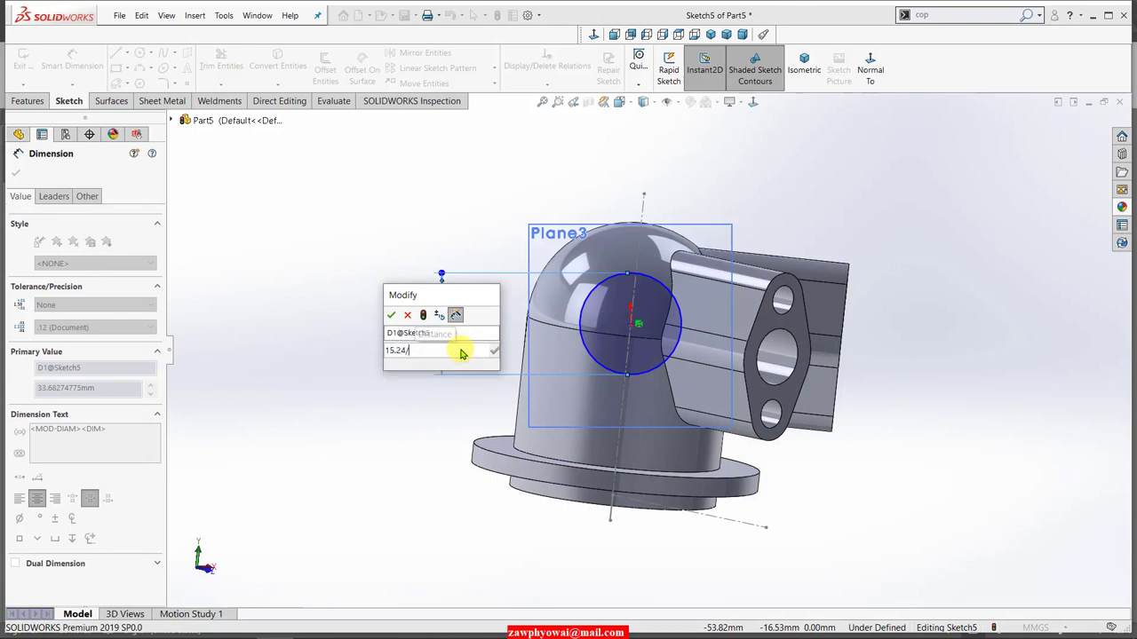
text(/2)
key(Return)
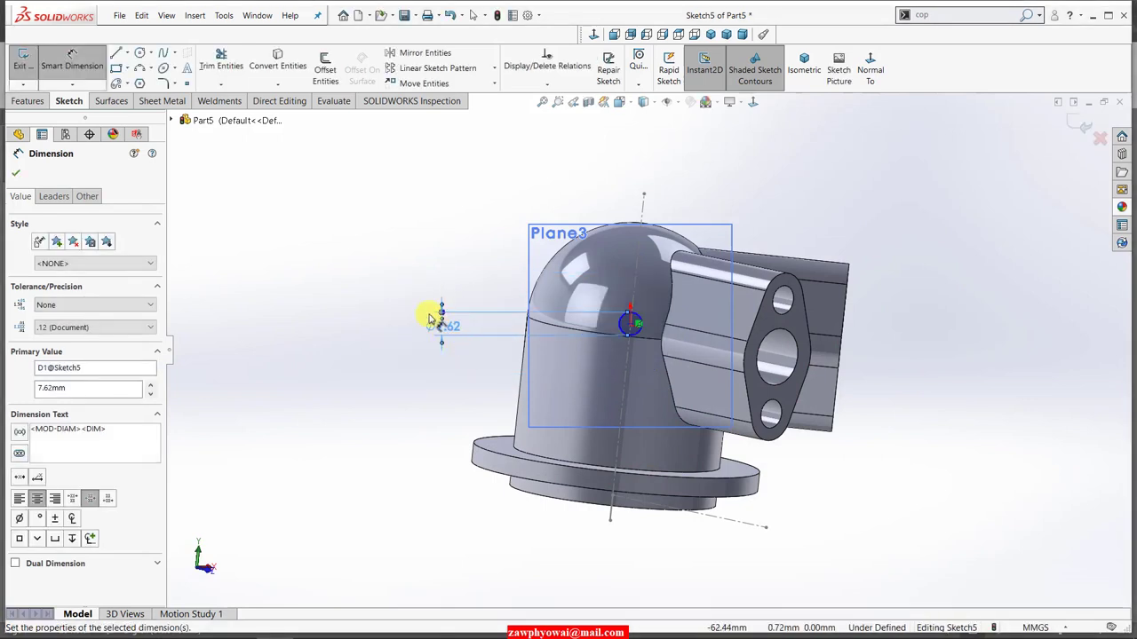
double_click(436, 327)
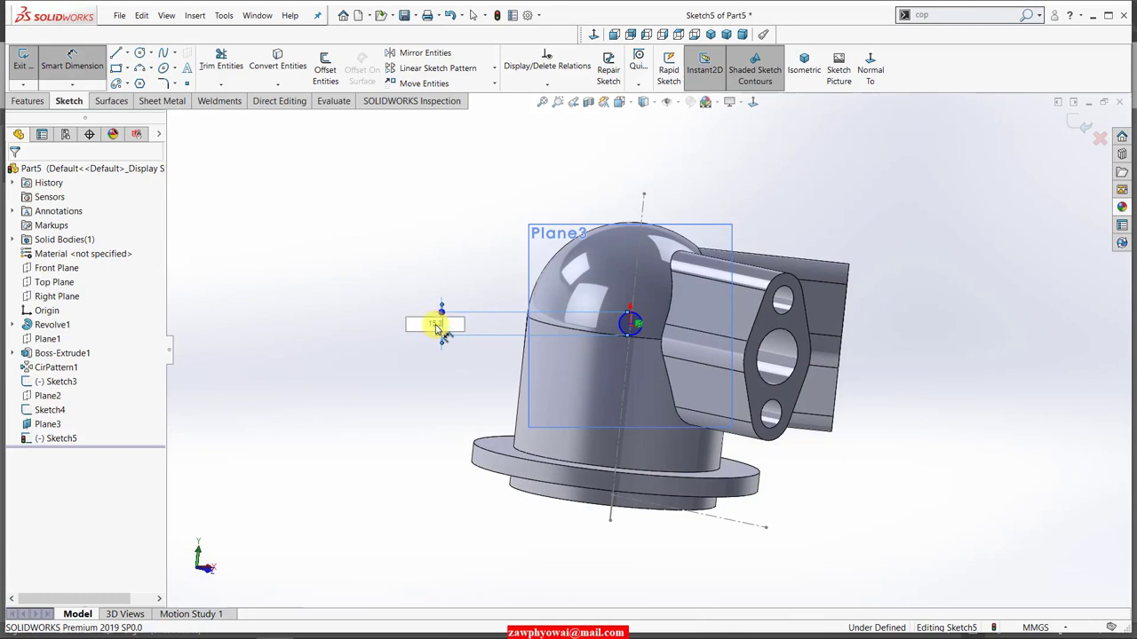
key(Return)
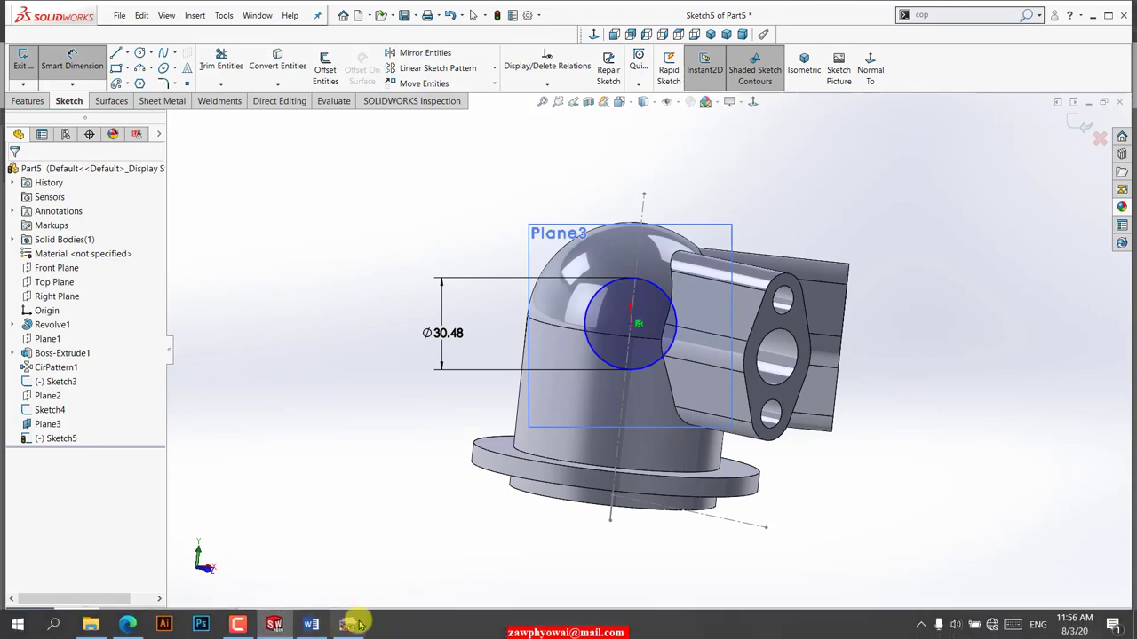
click(353, 622)
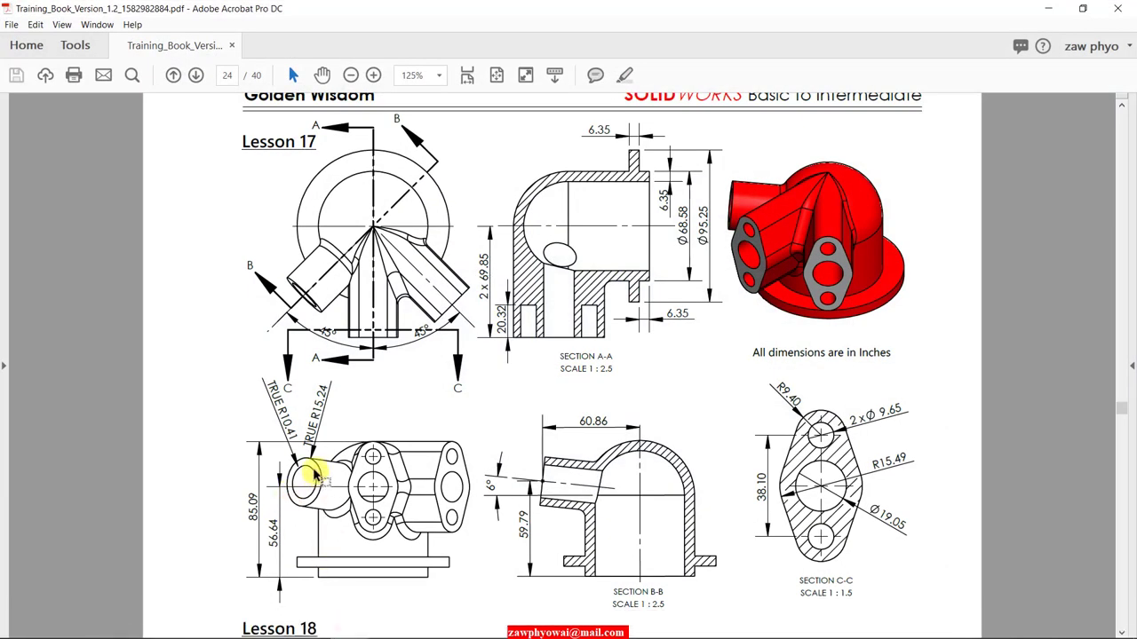
click(353, 627)
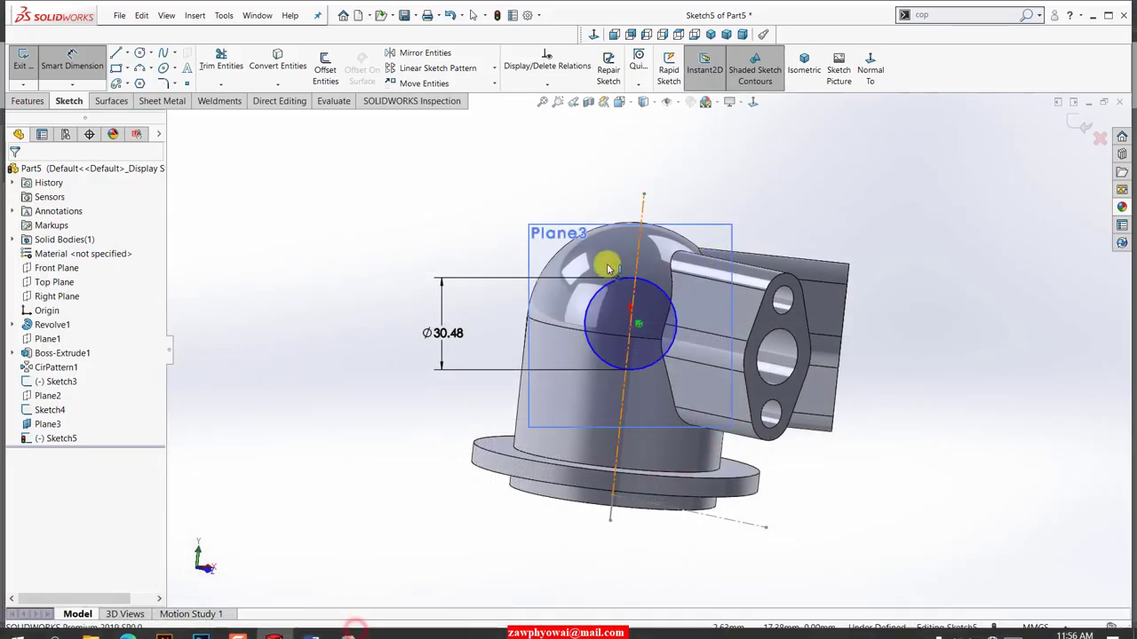
Step: View the sketch plane normal and zoom in on the circle's centre point
click(802, 75)
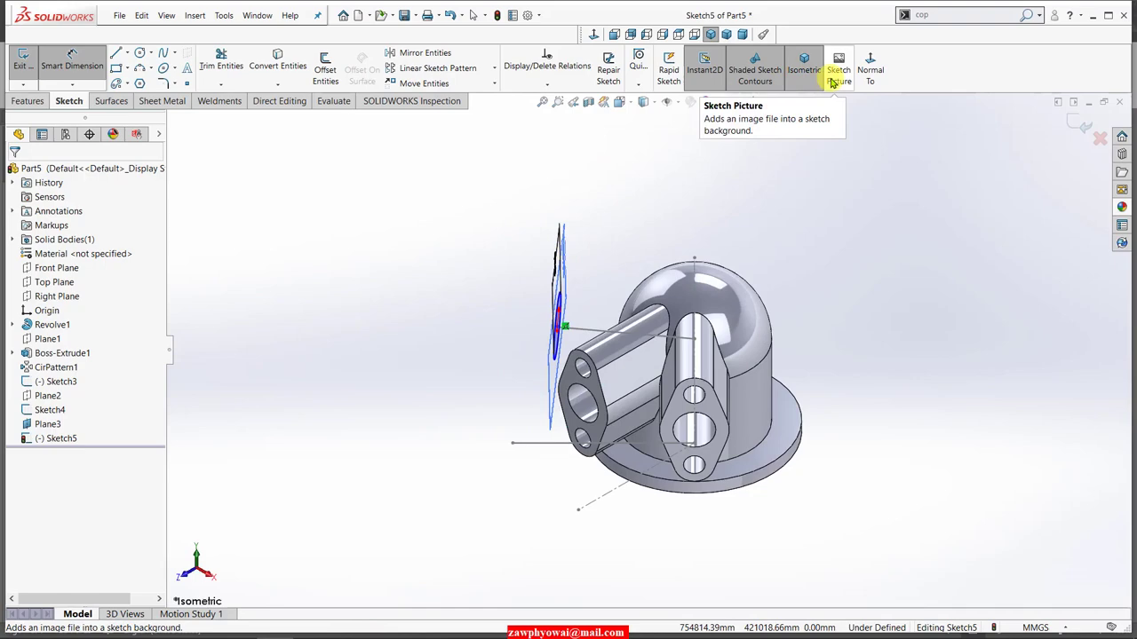
click(872, 69)
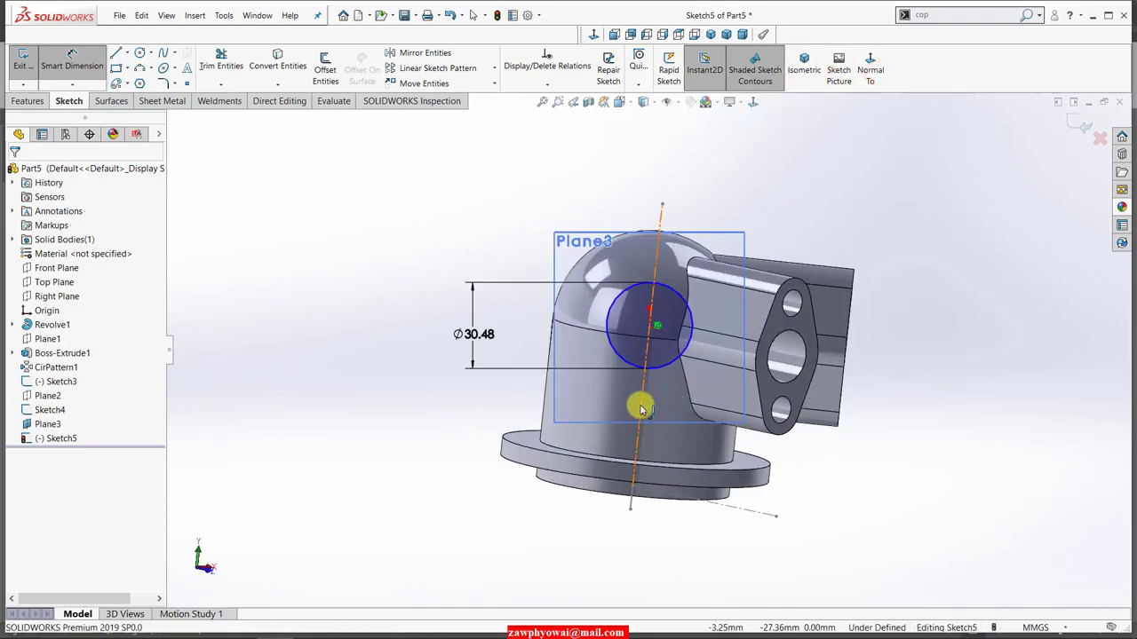
scroll(639, 380, down, 2)
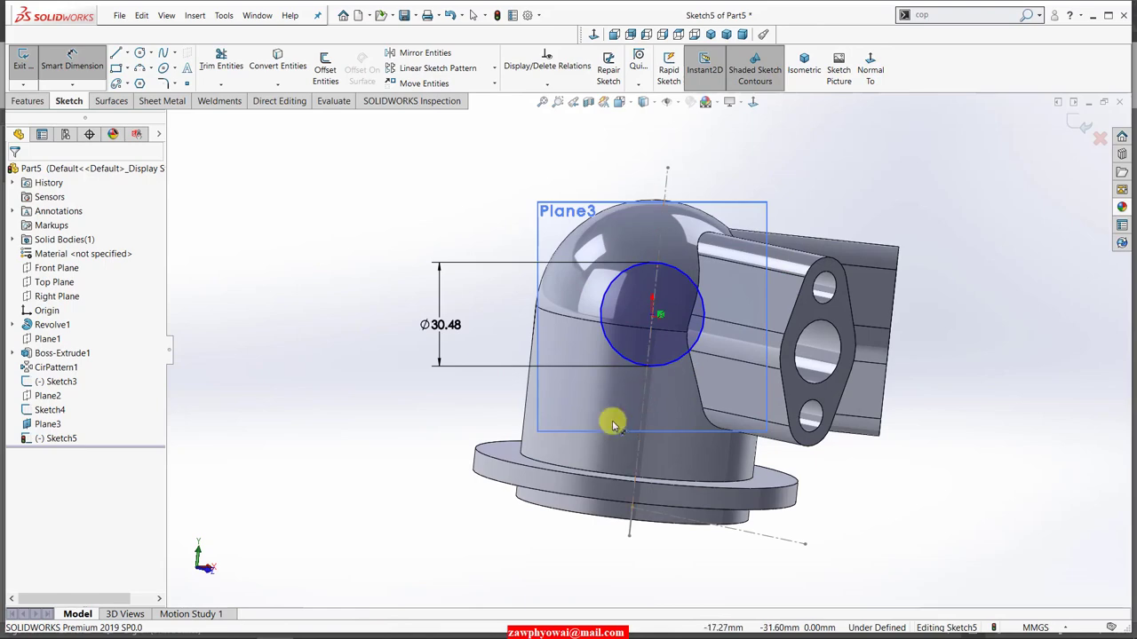
scroll(654, 324, down, 4)
scroll(655, 305, down, 2)
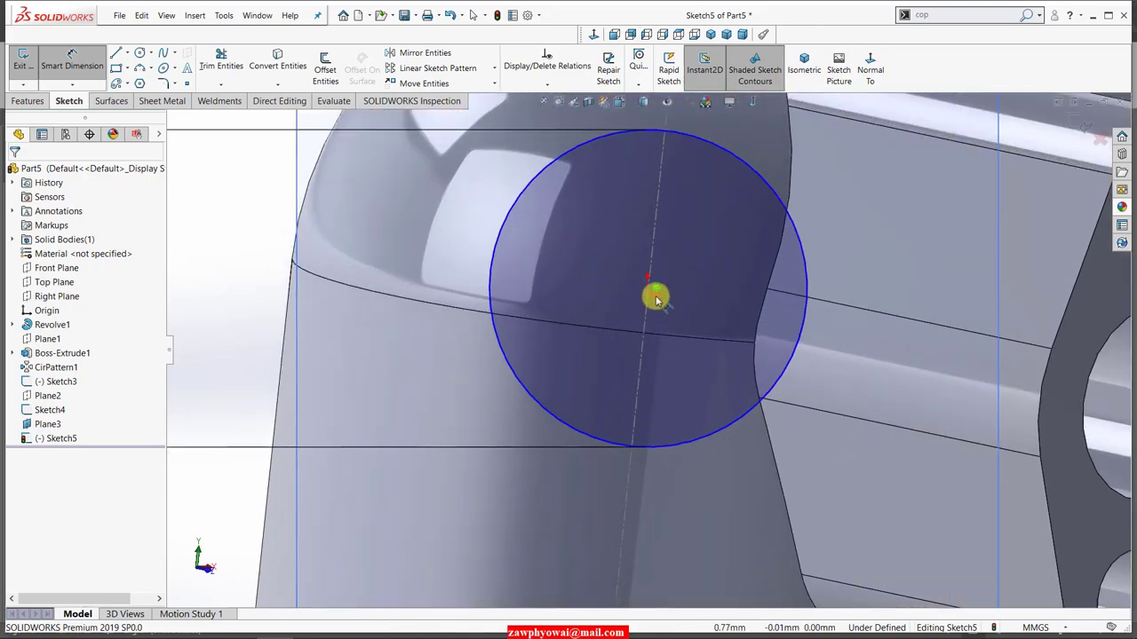
scroll(690, 305, down, 2)
scroll(630, 300, down, 2)
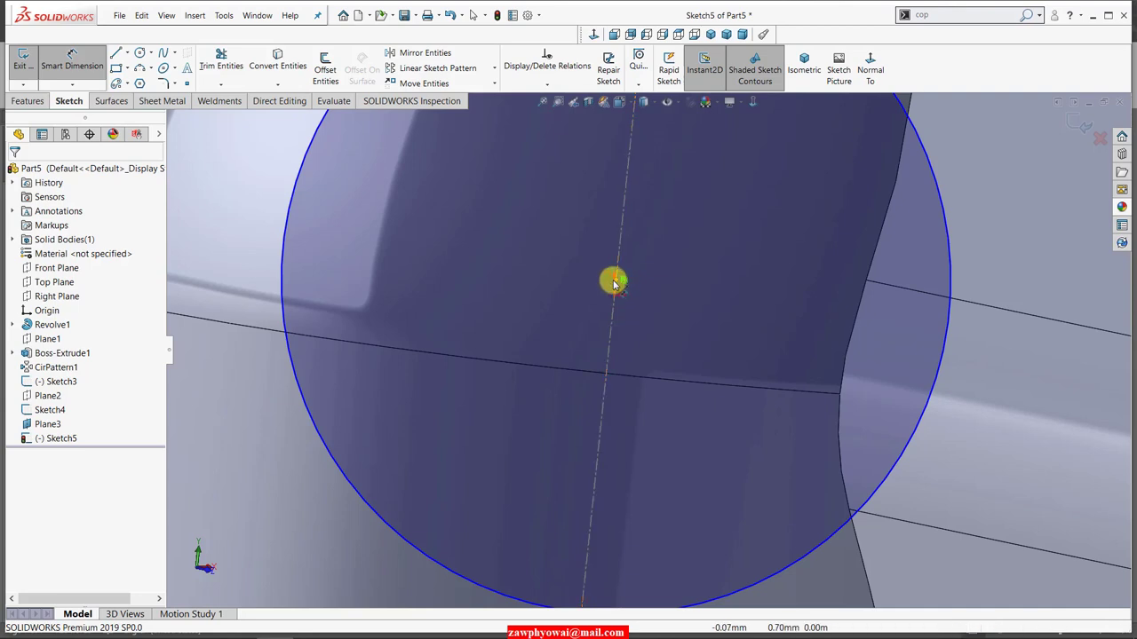
click(619, 282)
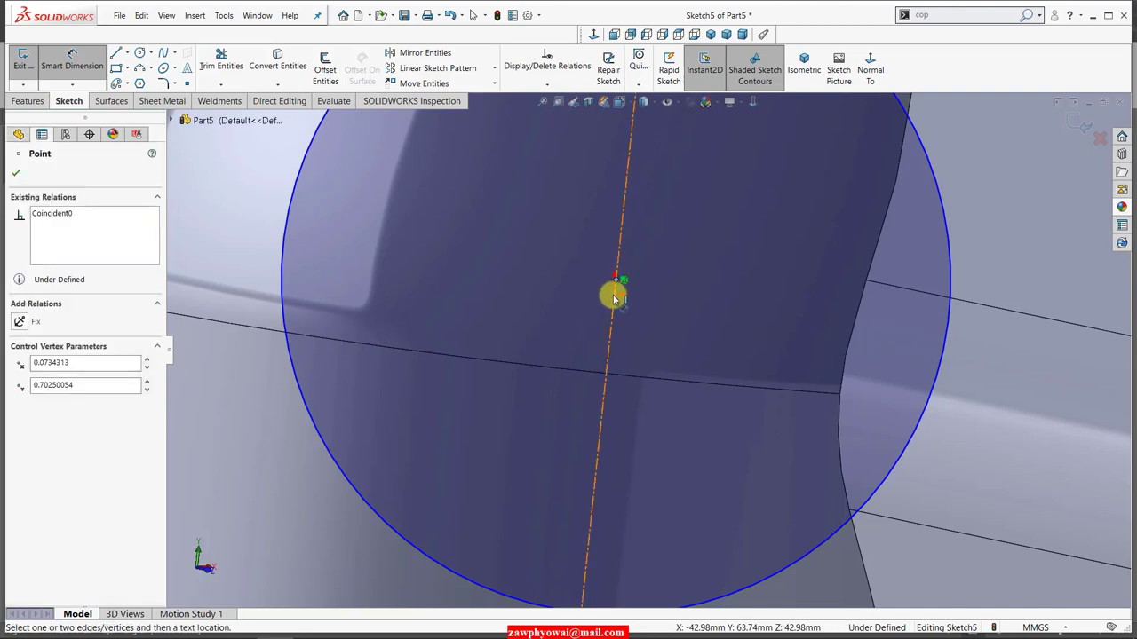
Step: Select the Ø30.48 circle and delete it
scroll(642, 325, up, 5)
scroll(643, 327, up, 3)
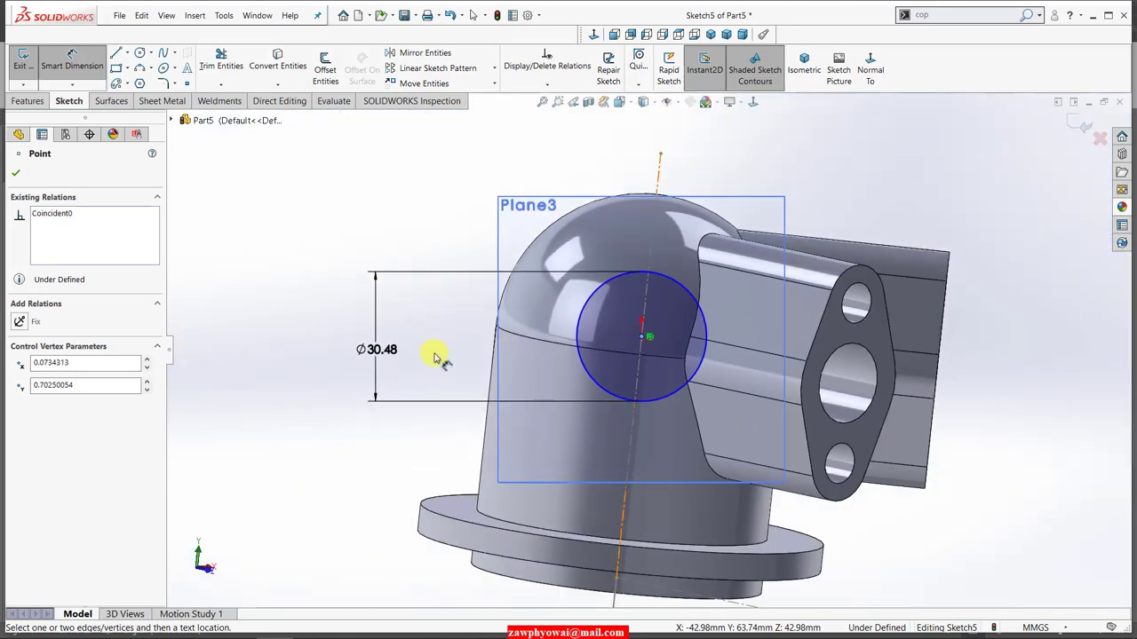
click(477, 355)
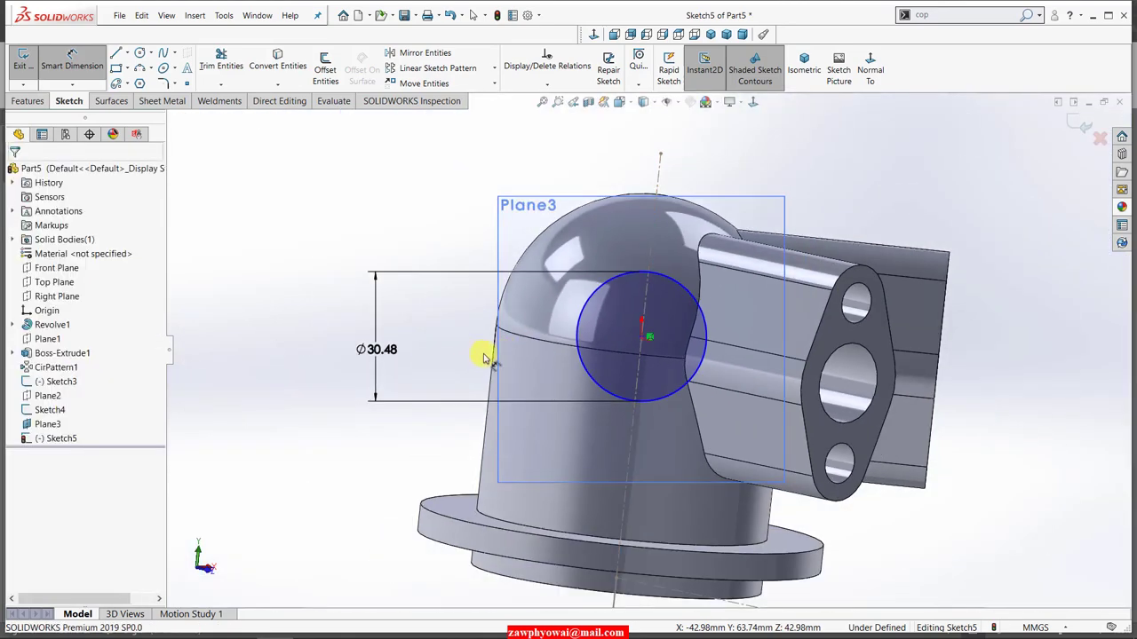
click(594, 370)
key(Delete)
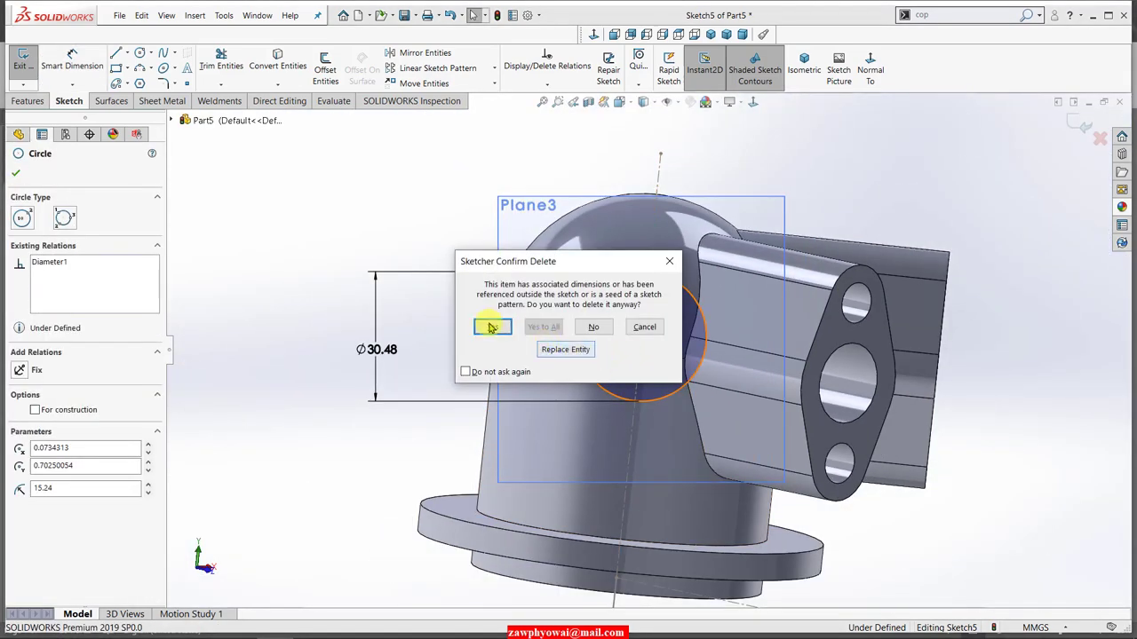
Step: Confirm deleting the Ø30.48 circle, then cancel an accidentally placed new circle
click(491, 328)
scroll(621, 360, down, 2)
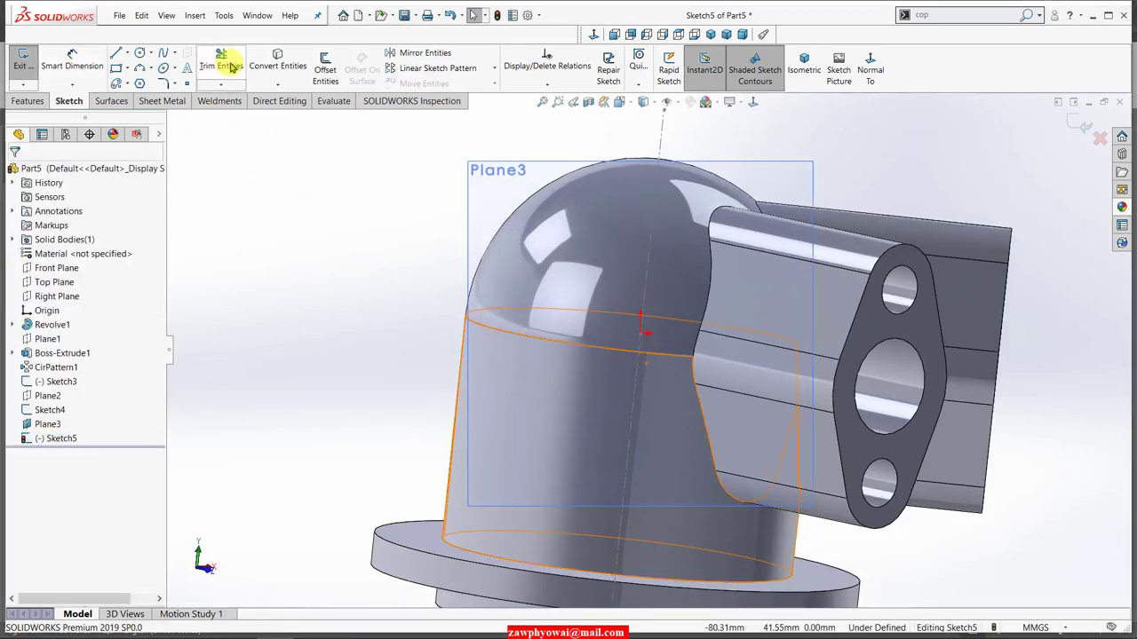
click(142, 55)
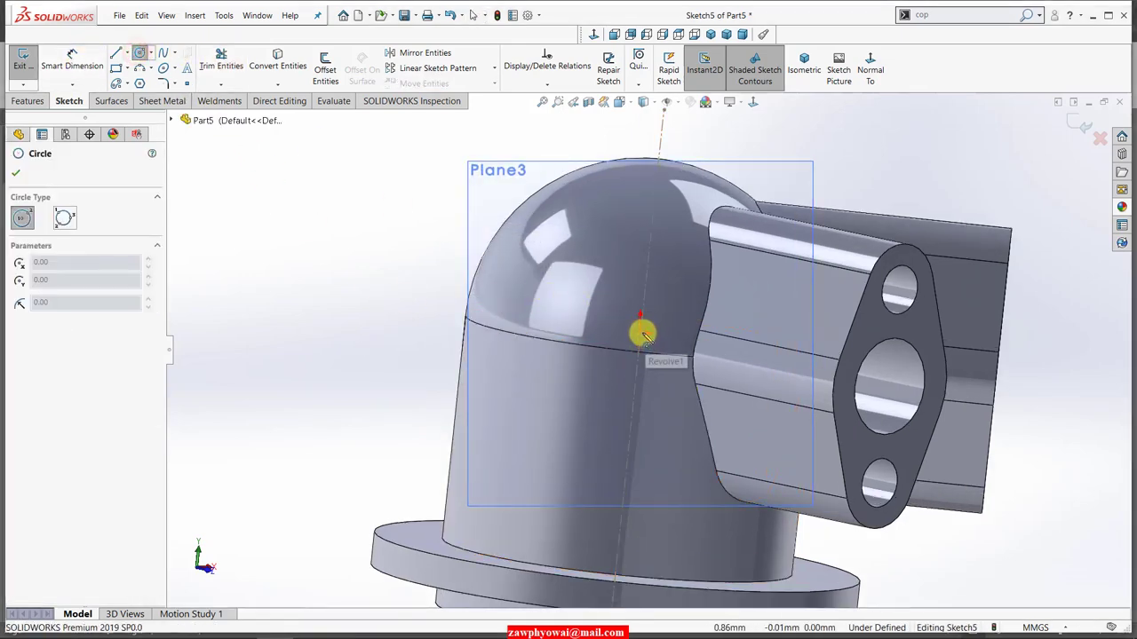
scroll(641, 334, down, 2)
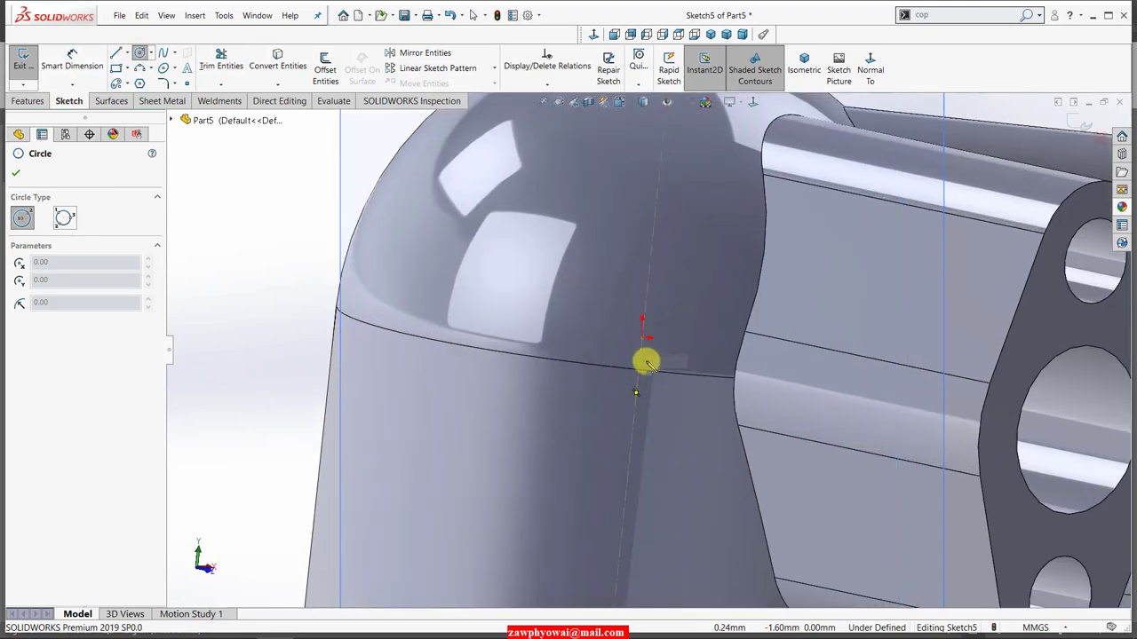
middle_drag(657, 399, 629, 397)
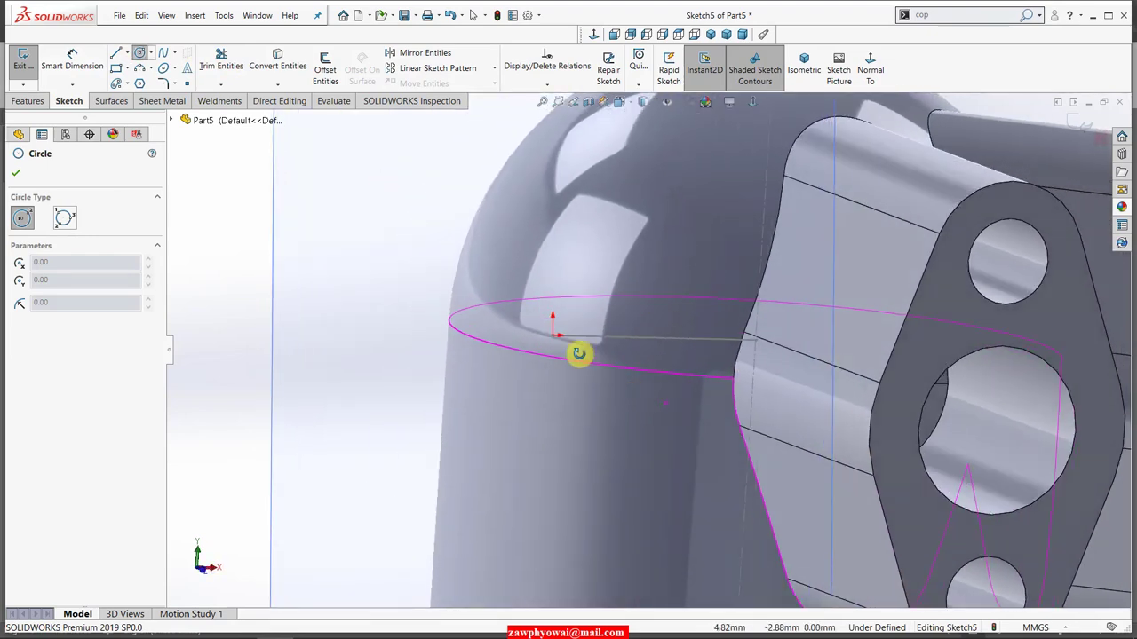
click(207, 284)
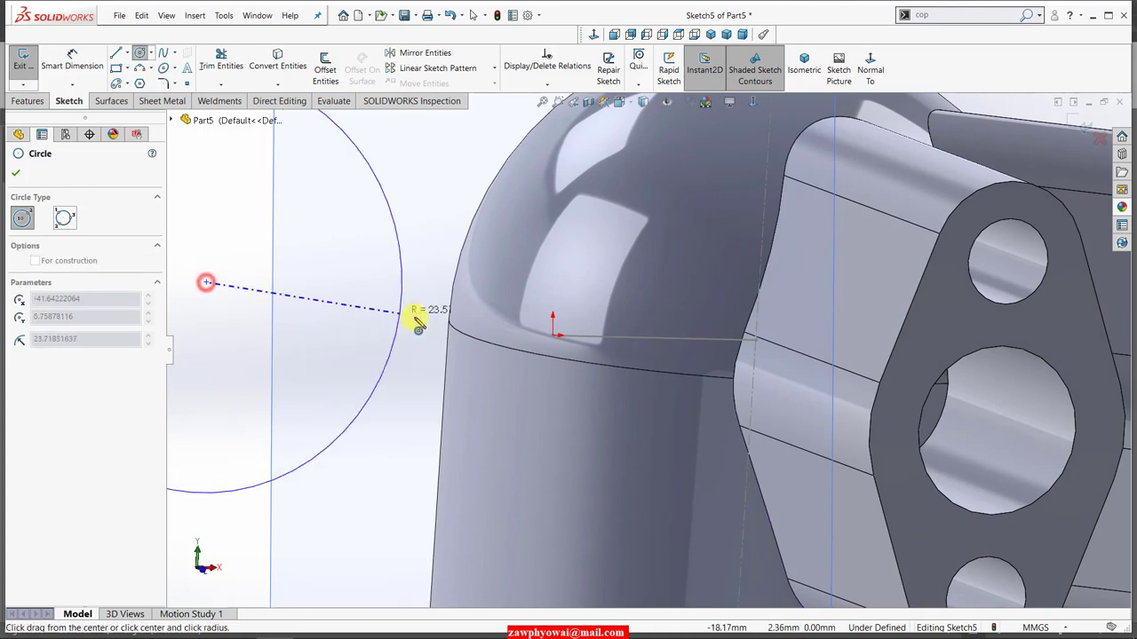
key(Escape)
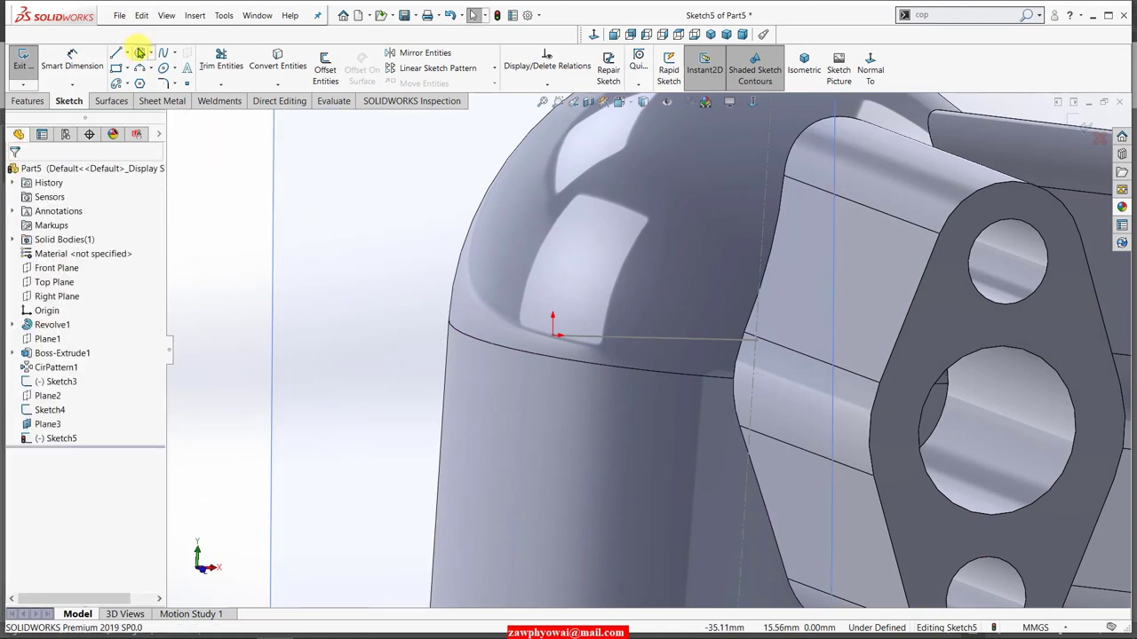
Step: Draw a new circle centred on the sketch origin
click(139, 52)
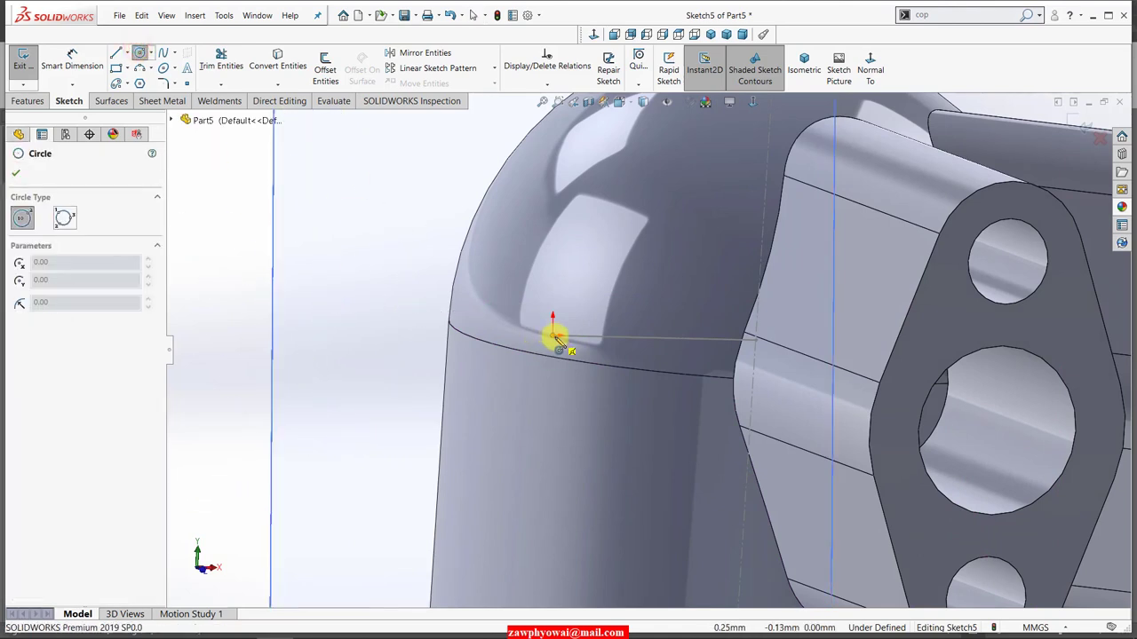
click(553, 336)
click(604, 489)
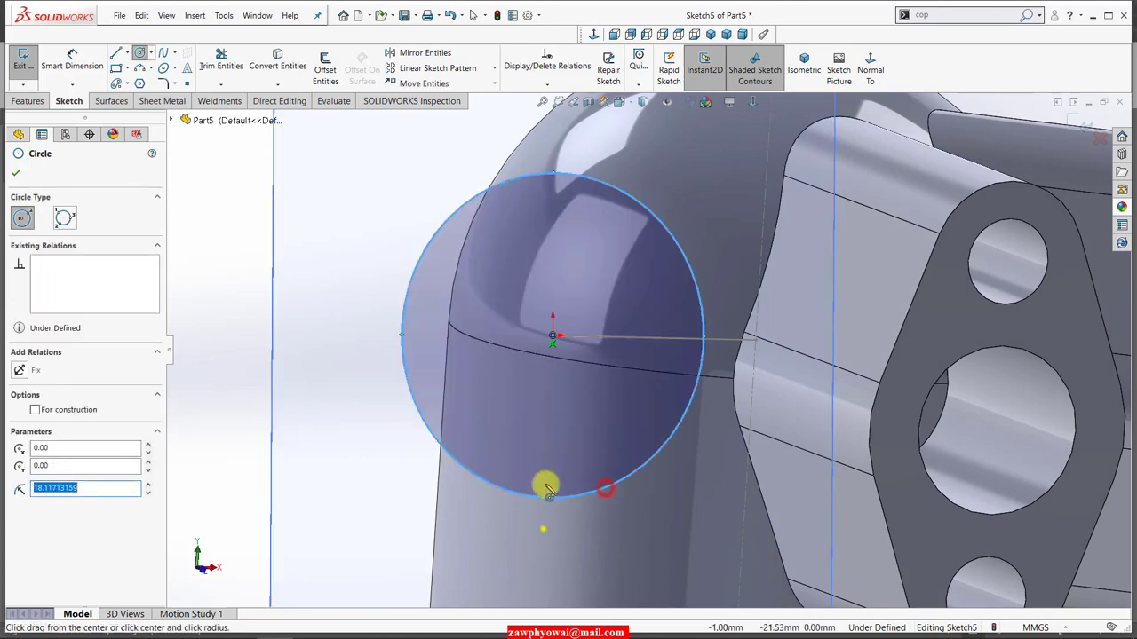
key(Escape)
Step: Dimension the circle's diameter as 15.24*2 (Ø30.48) and return to the isometric view
key(d)
click(540, 496)
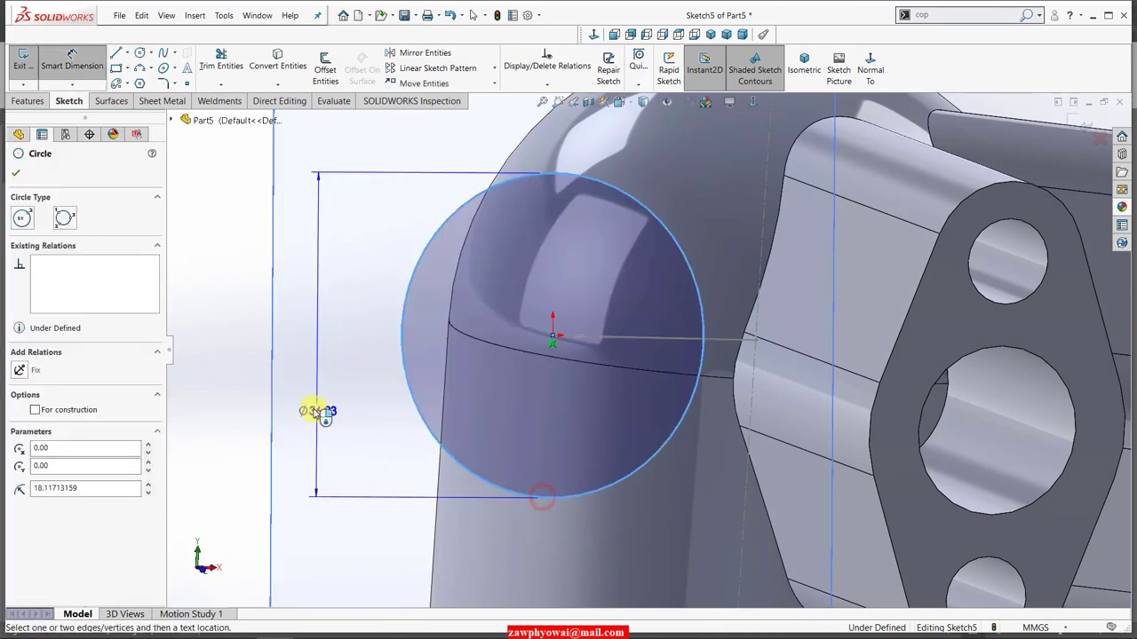
click(317, 411)
text(.)
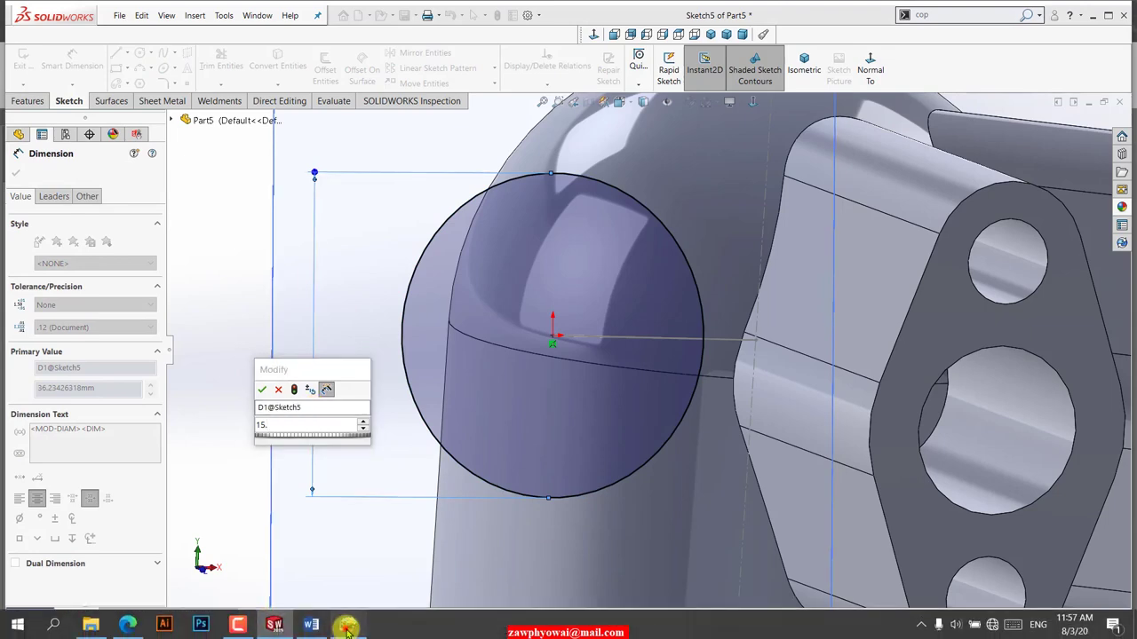
click(346, 627)
click(347, 627)
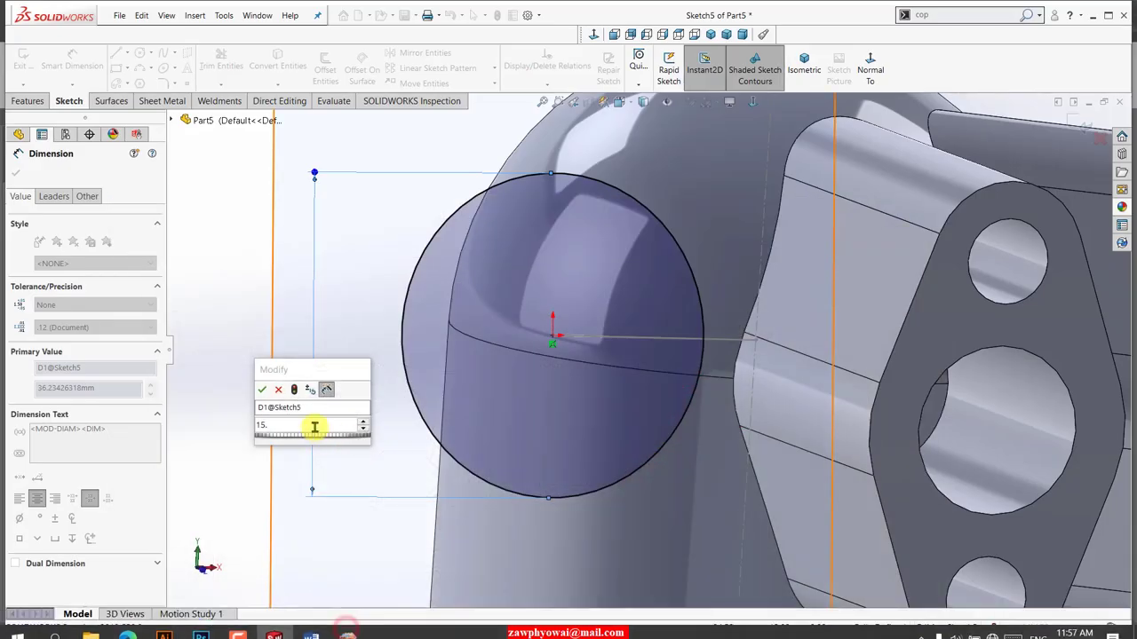
text(24)
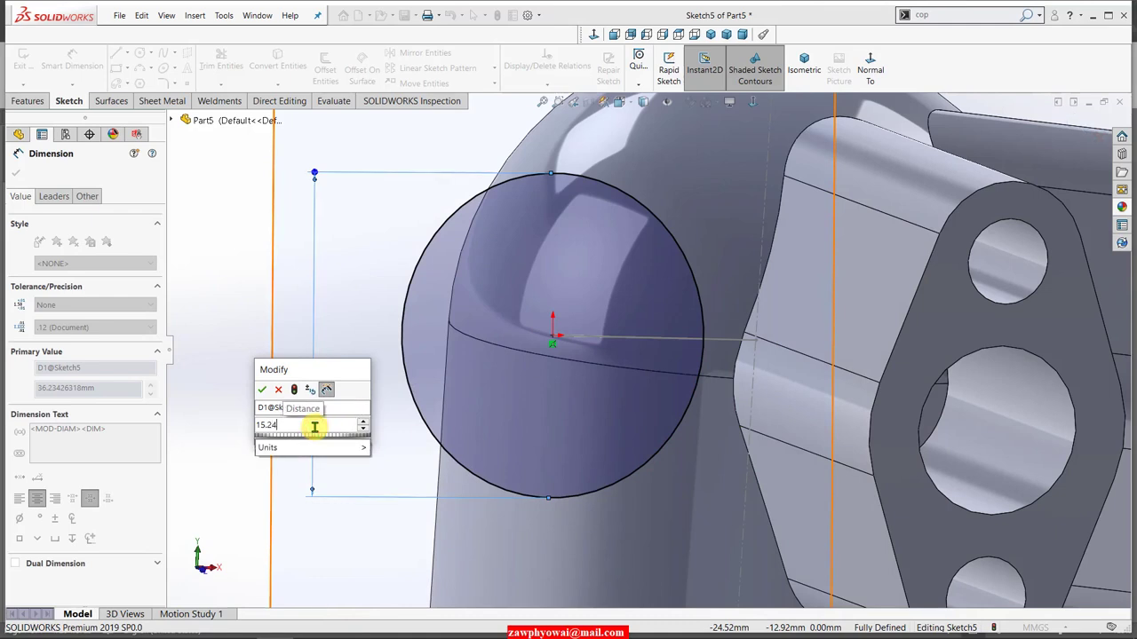
text(*2)
key(Return)
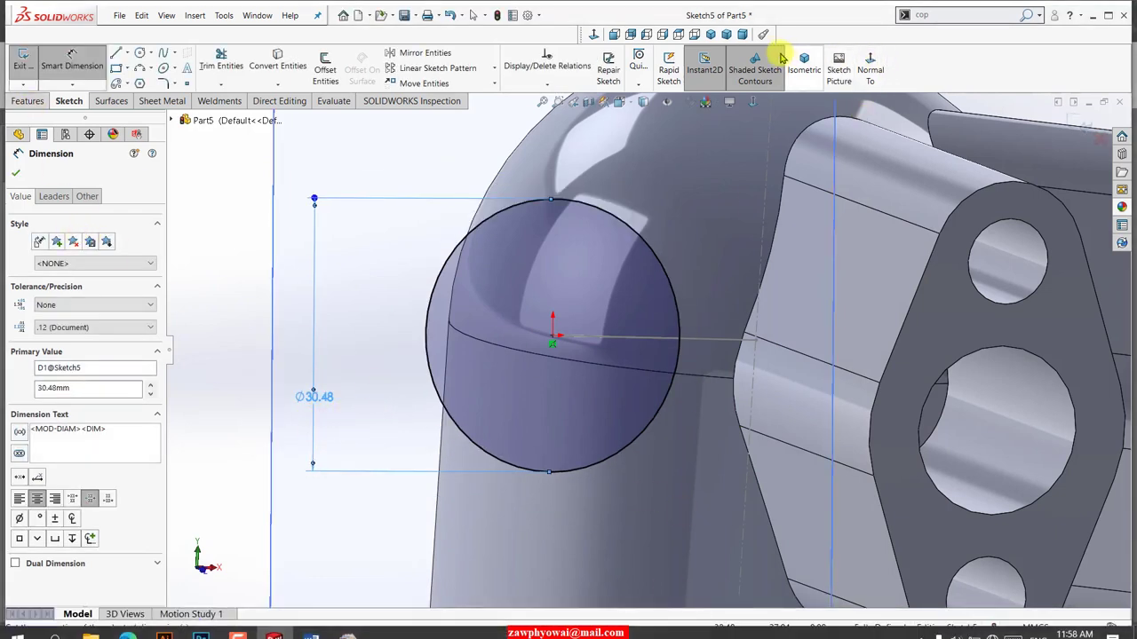
click(716, 36)
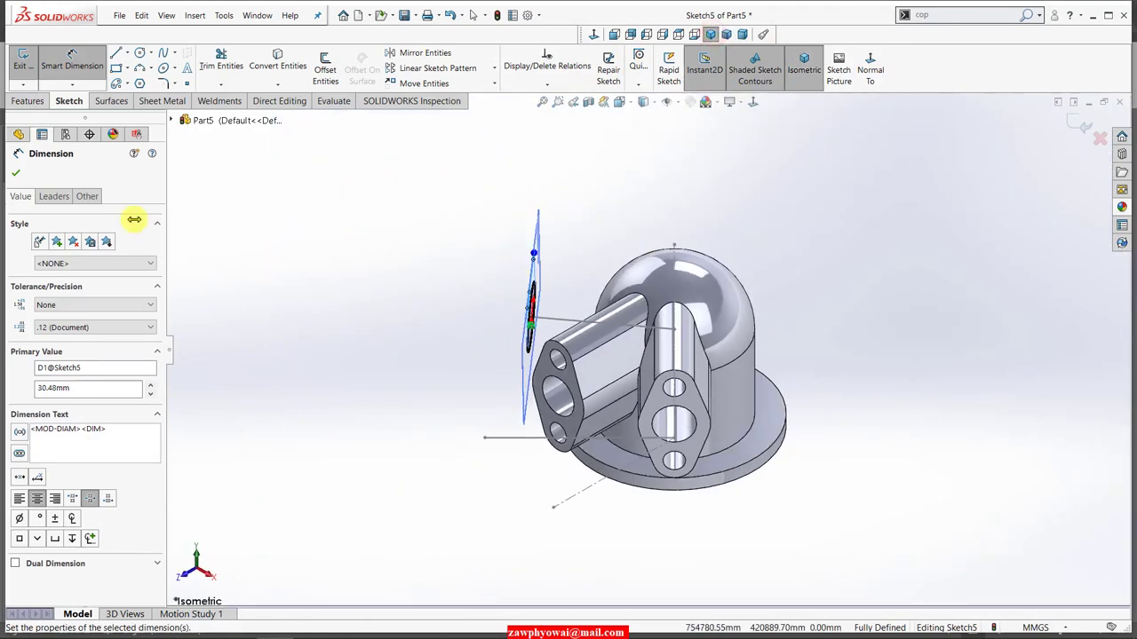
click(39, 105)
Step: Extrude Sketch5's circle Up To Surface onto the dome face as Boss-Extrude2
click(29, 67)
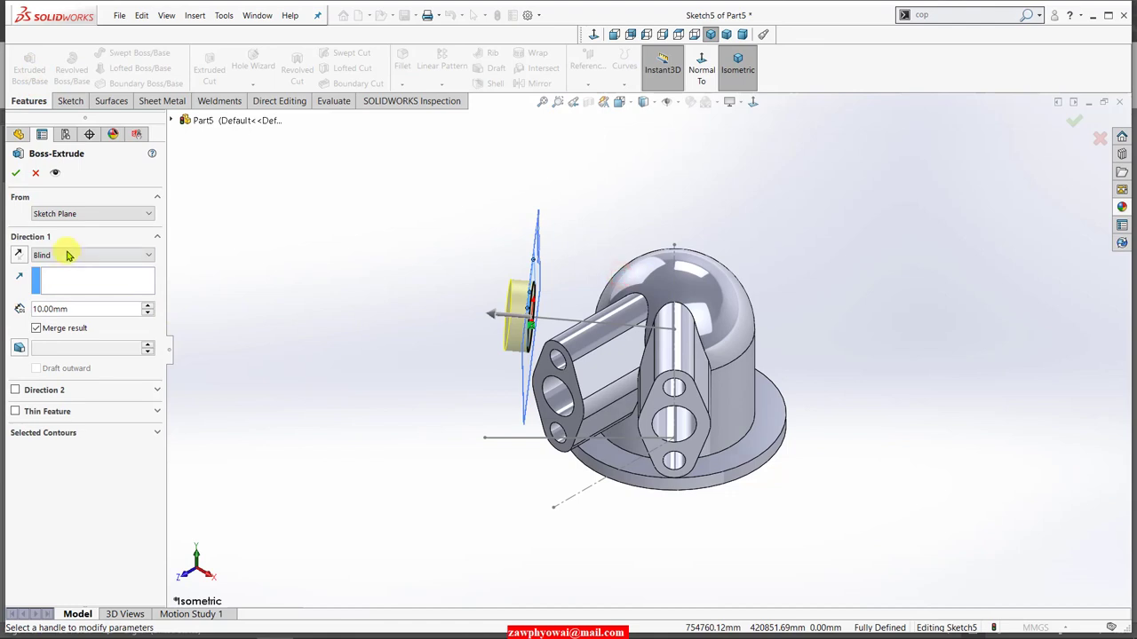
click(68, 256)
click(83, 300)
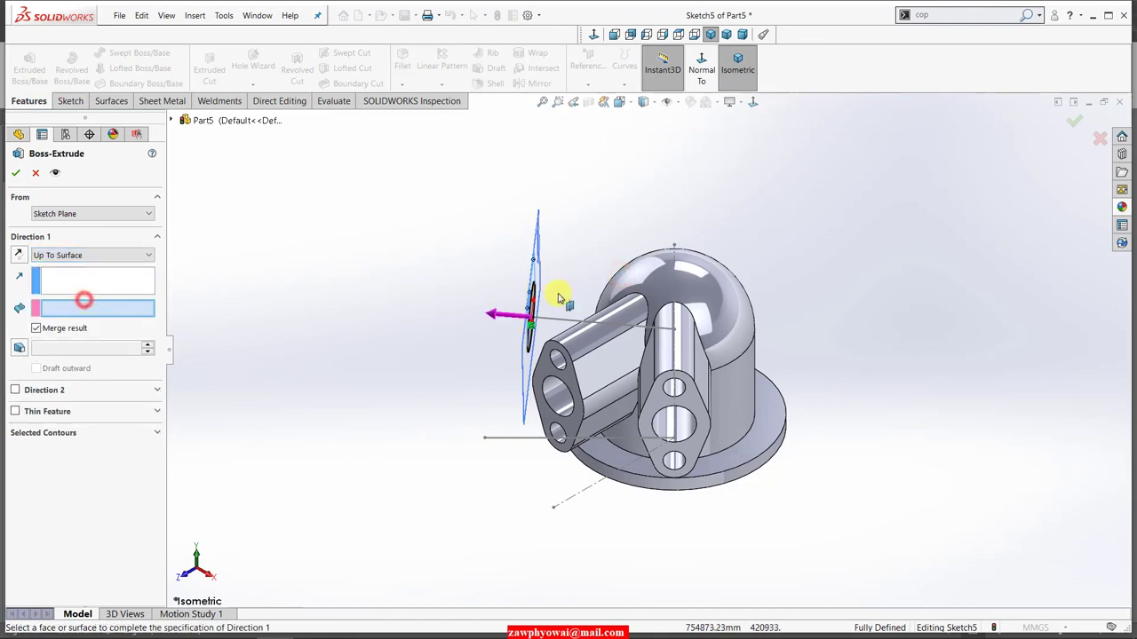
click(609, 283)
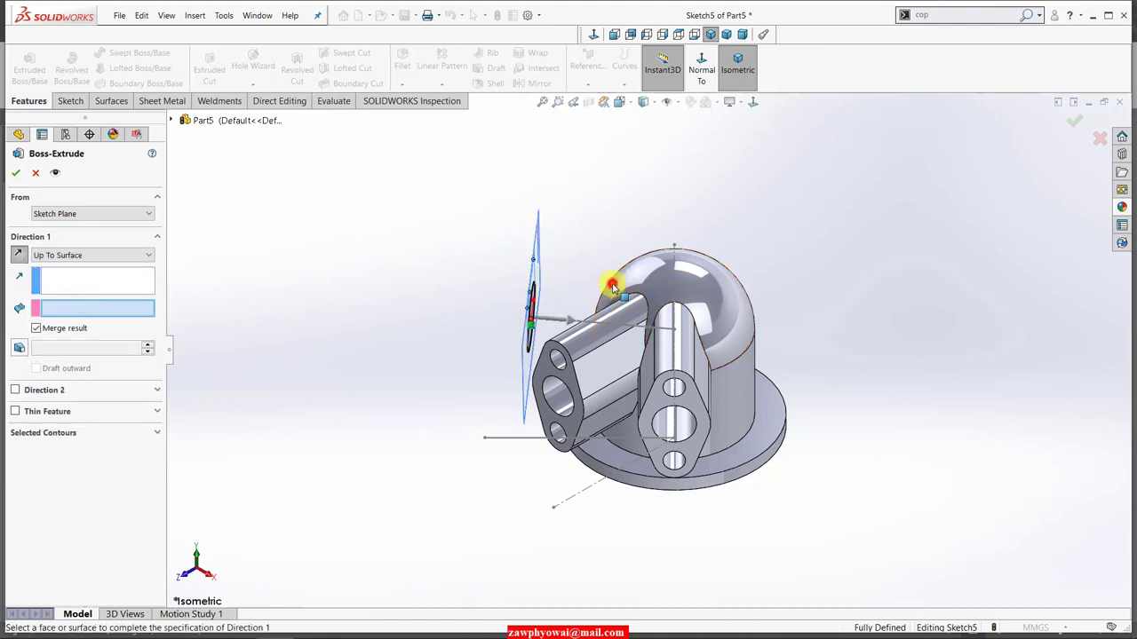
click(22, 175)
Step: Inspect the new boss, hide Plane3 and Sketch4, and return to the isometric view
click(376, 392)
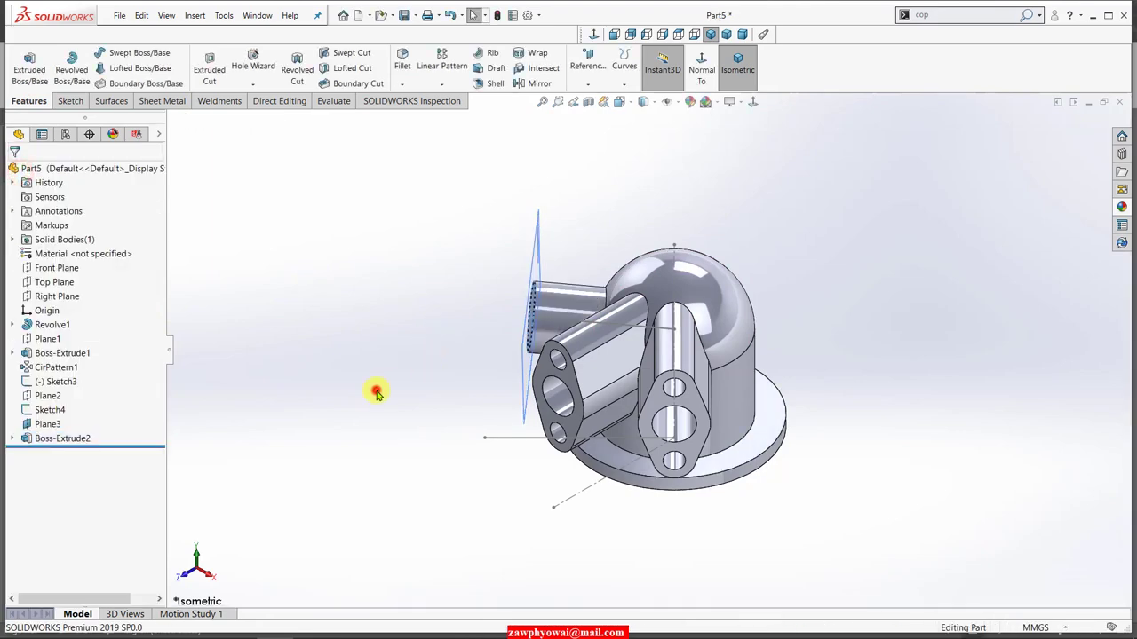
mouse_move(405, 437)
middle_down()
mouse_move(421, 368)
mouse_move(448, 423)
mouse_move(405, 419)
middle_up()
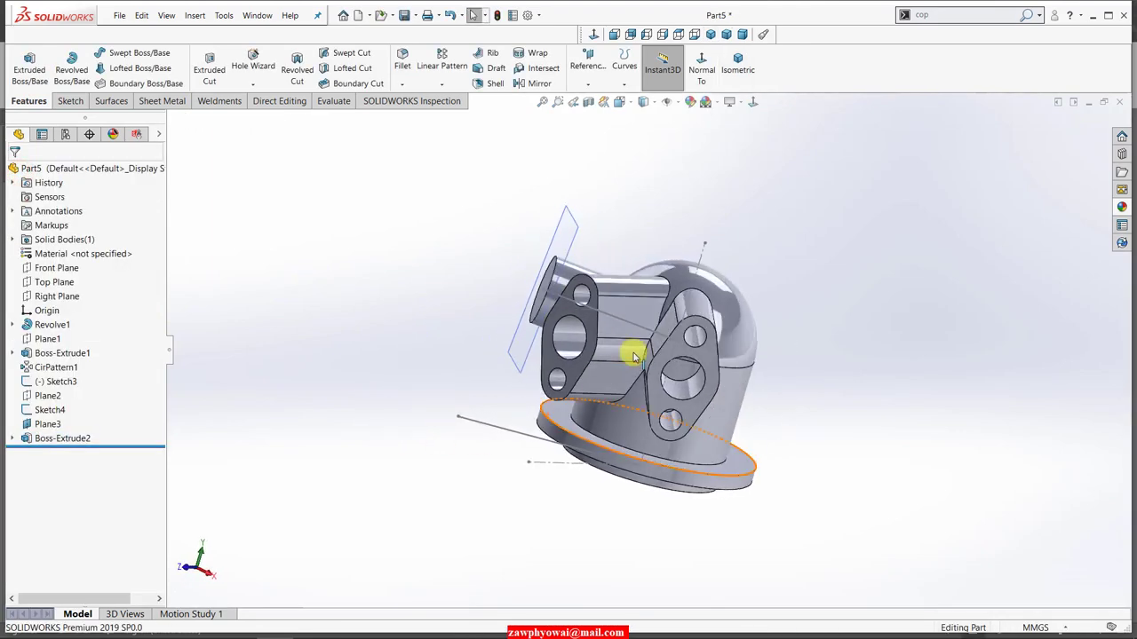
mouse_move(546, 545)
middle_down()
mouse_move(540, 452)
mouse_move(480, 533)
middle_up()
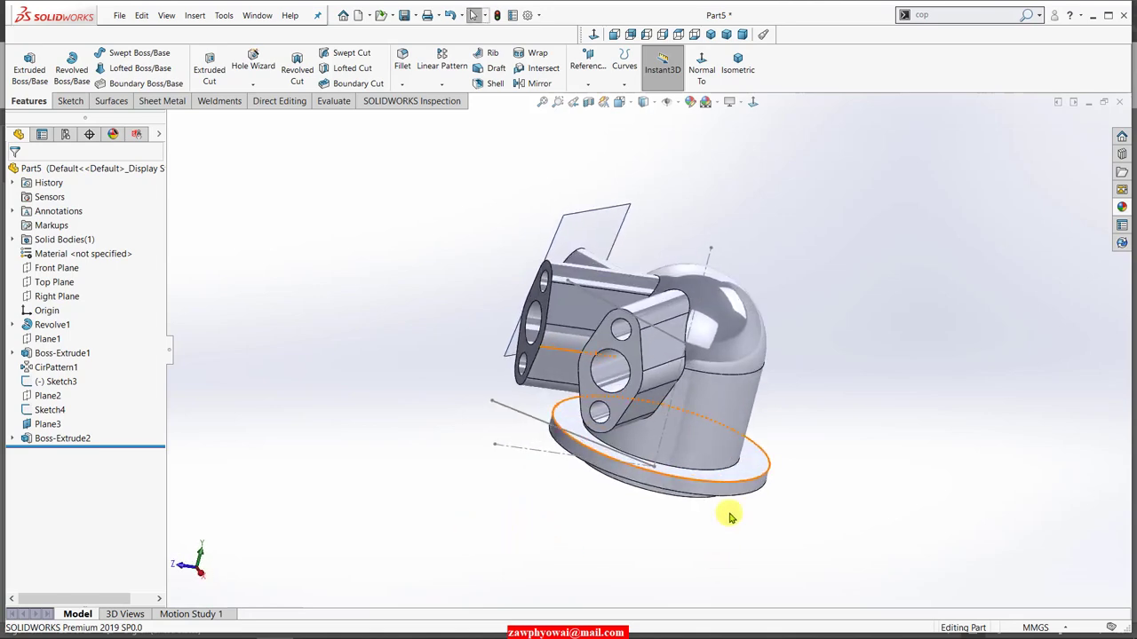
middle_drag(728, 517, 756, 333)
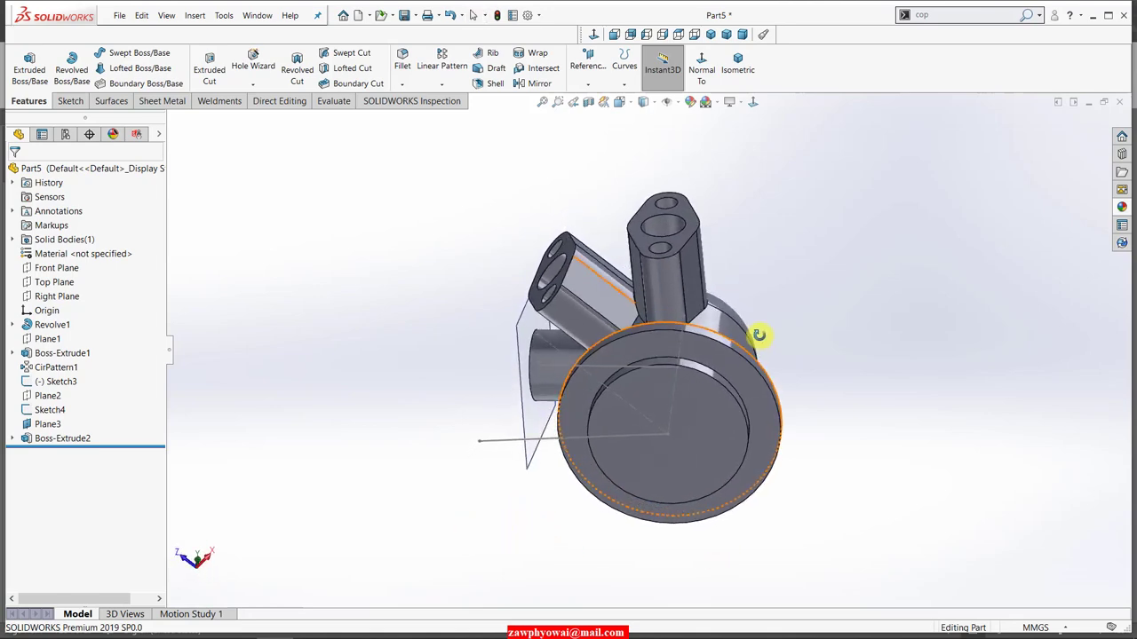
click(546, 438)
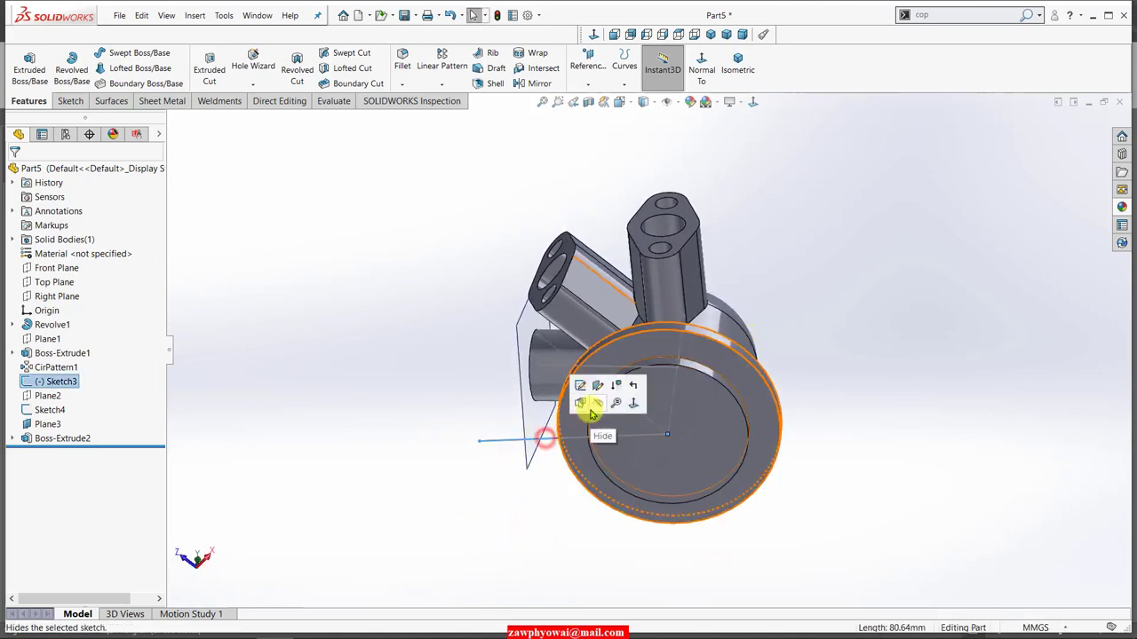
click(538, 424)
click(601, 387)
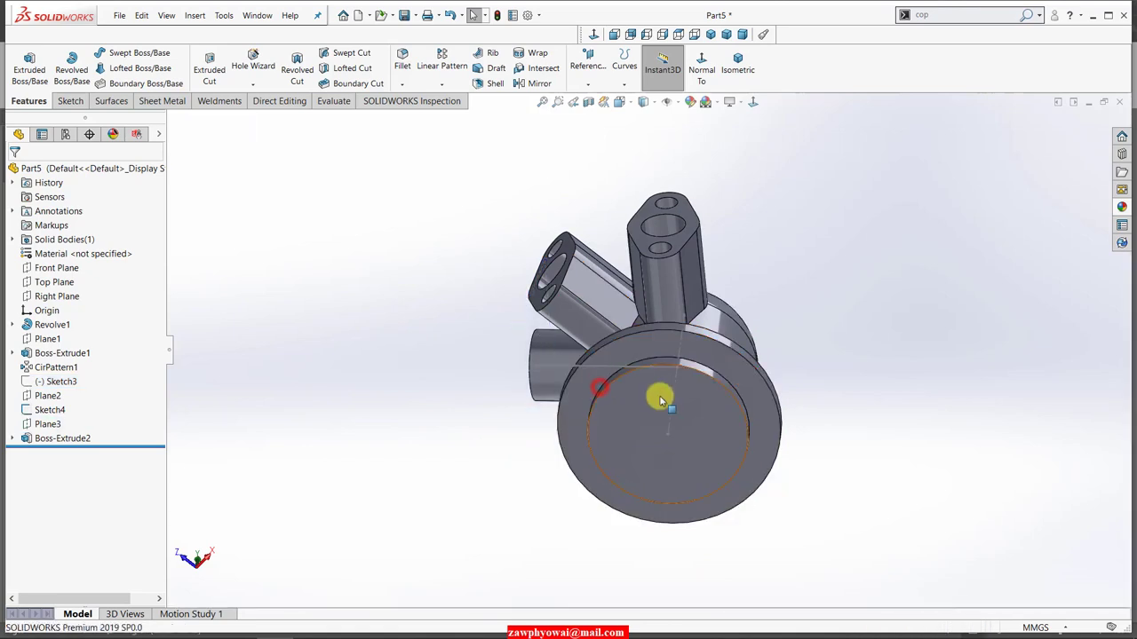
click(668, 404)
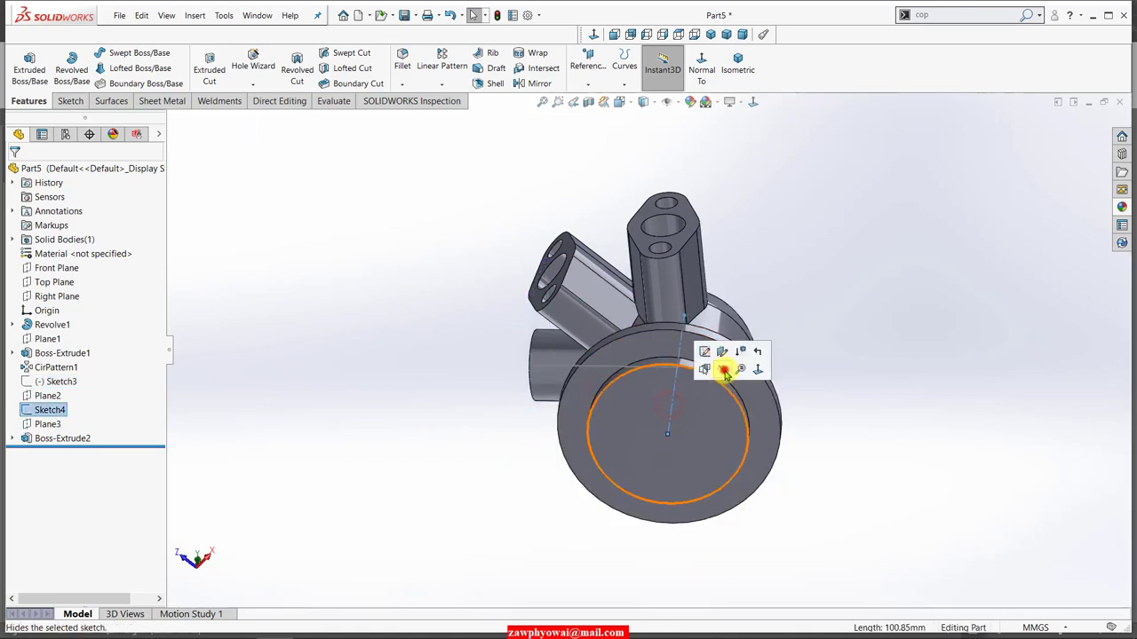
click(724, 371)
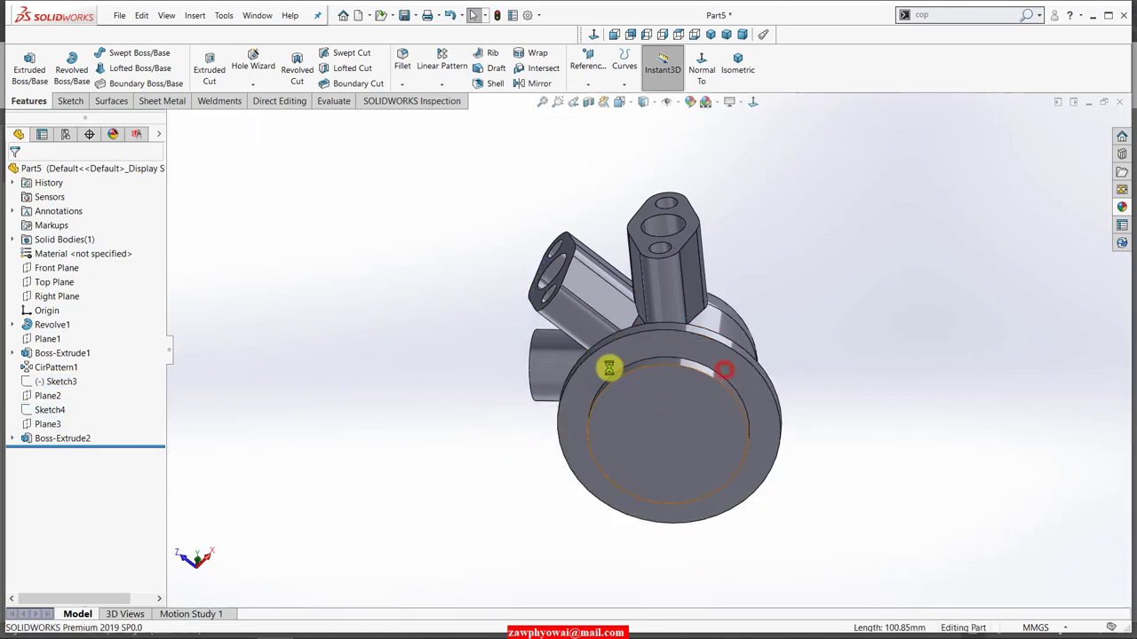
click(710, 35)
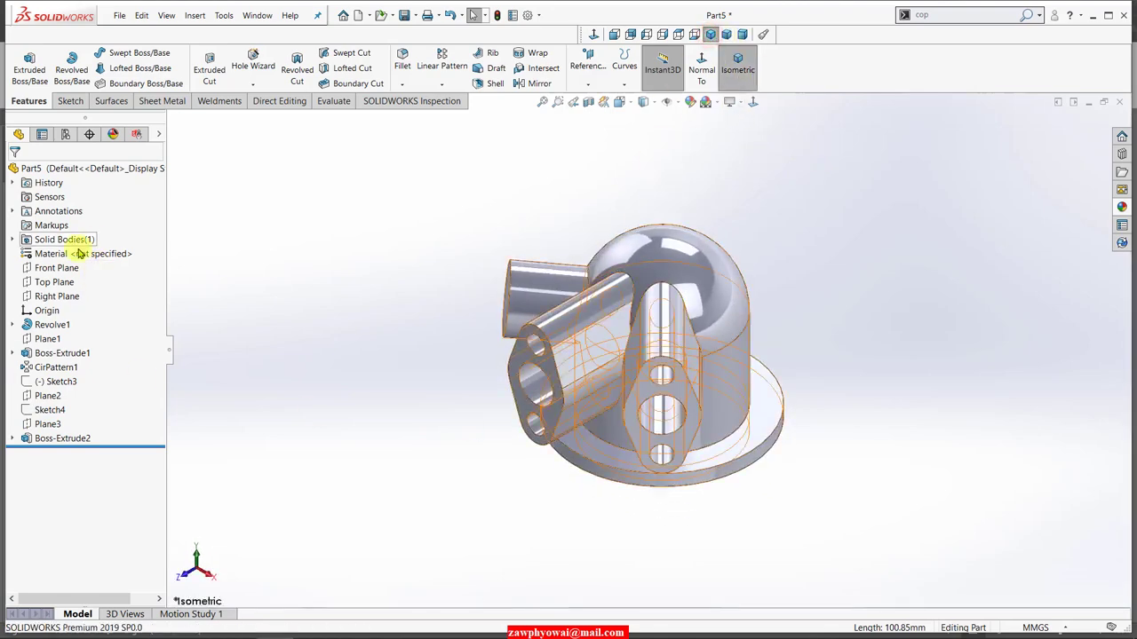
Step: On Right Plane, sketch a vertical 92.73 mm line from the origin up to the dome top
click(57, 296)
click(65, 276)
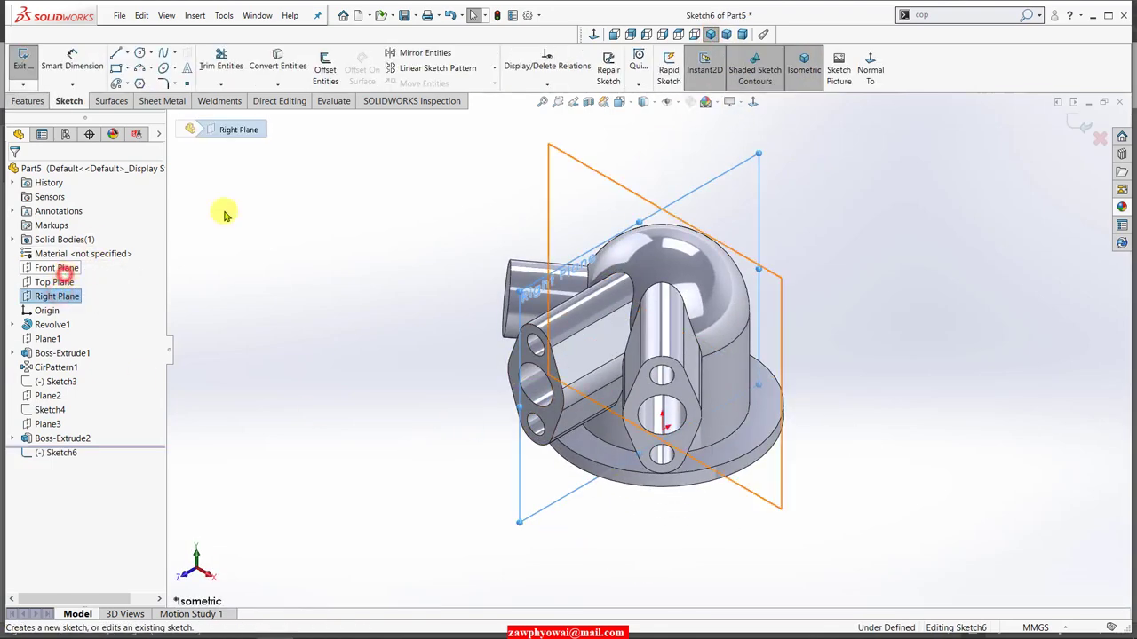
click(871, 69)
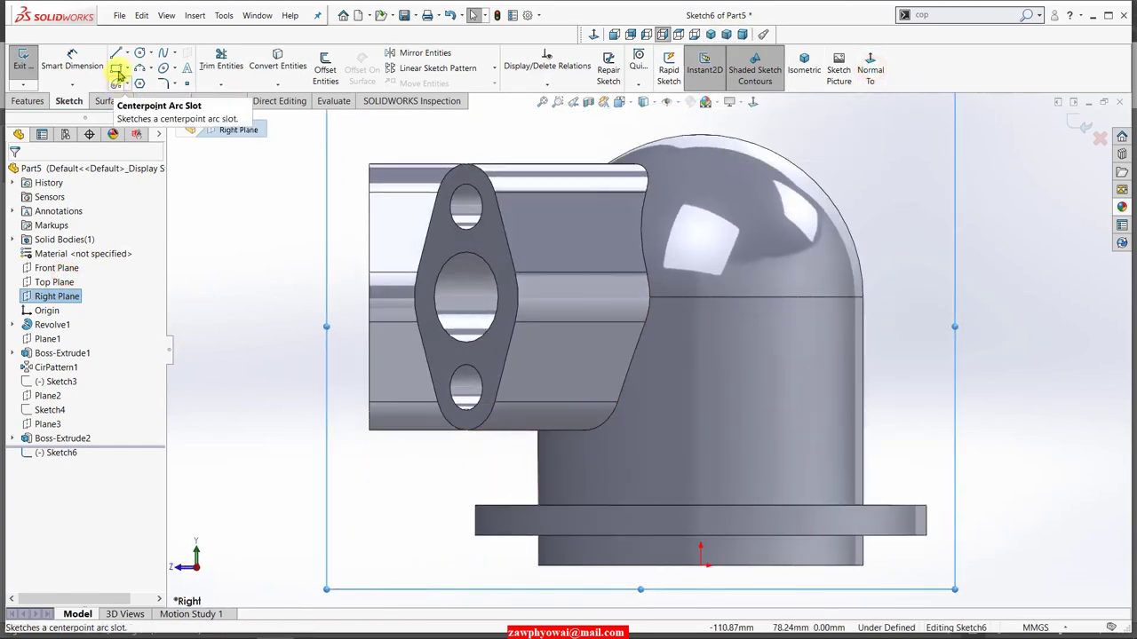
click(115, 53)
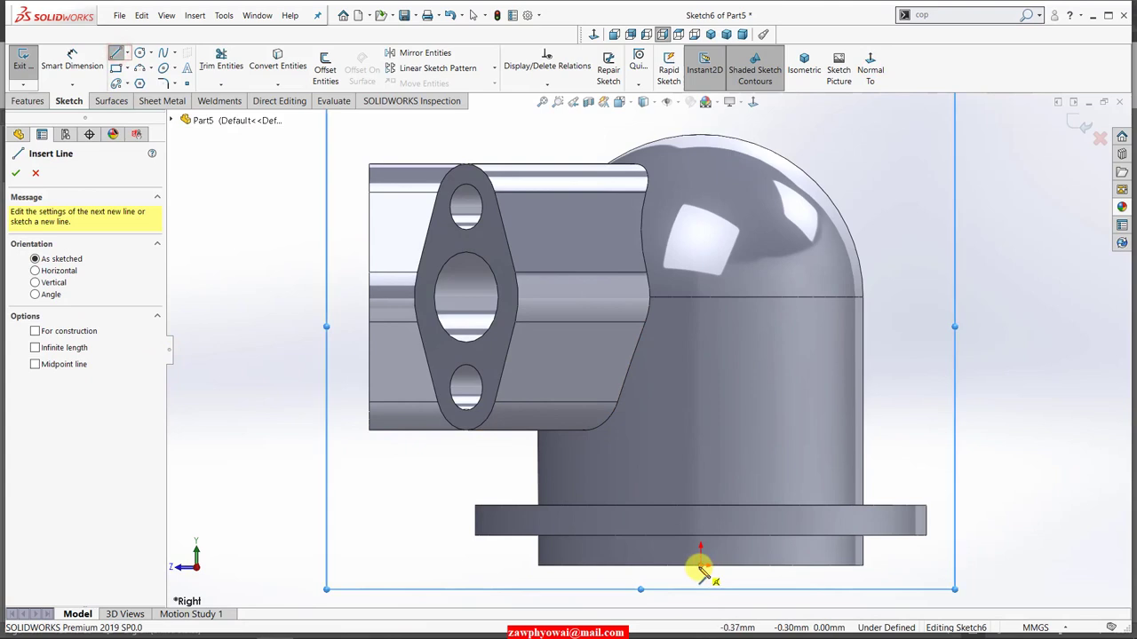
click(701, 562)
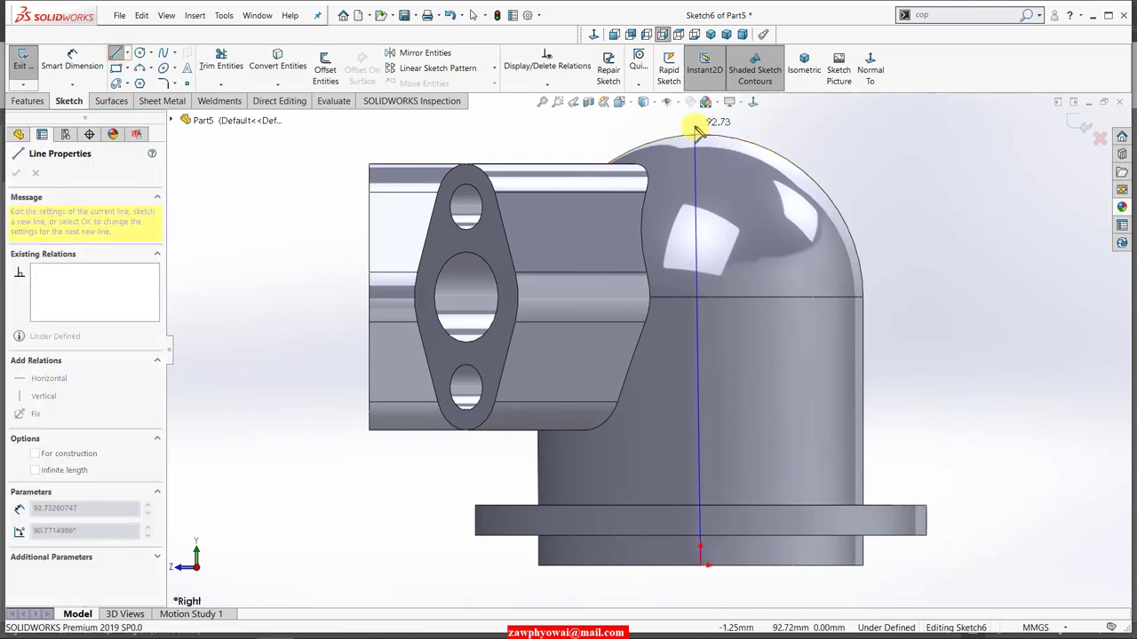
click(695, 128)
right_click(695, 125)
click(721, 113)
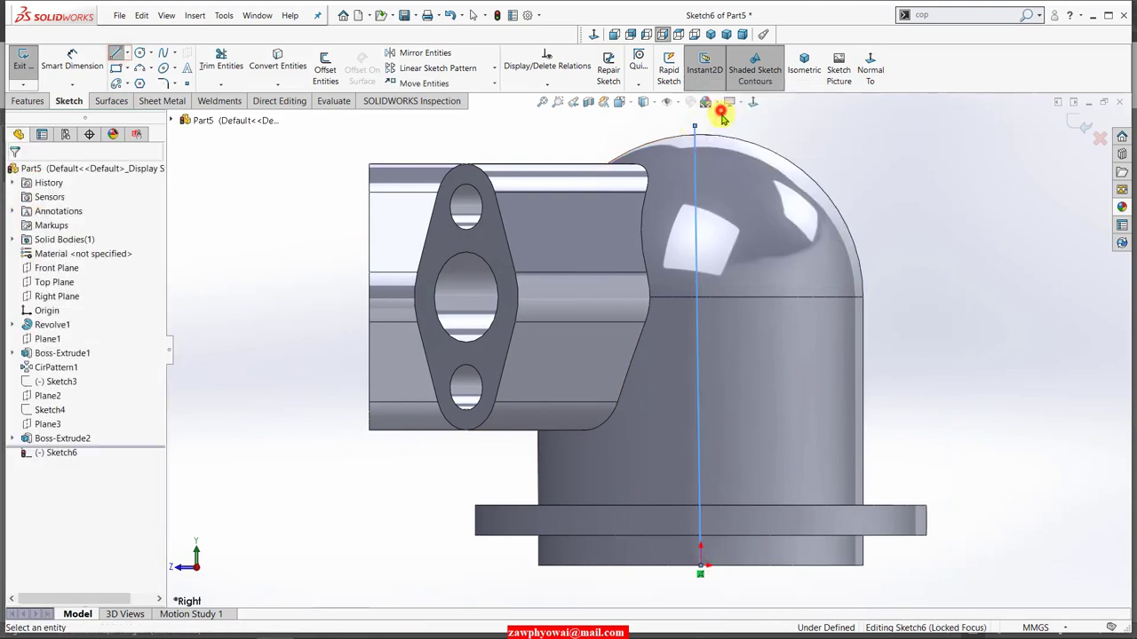
click(695, 160)
click(743, 113)
scroll(673, 299, up, 1)
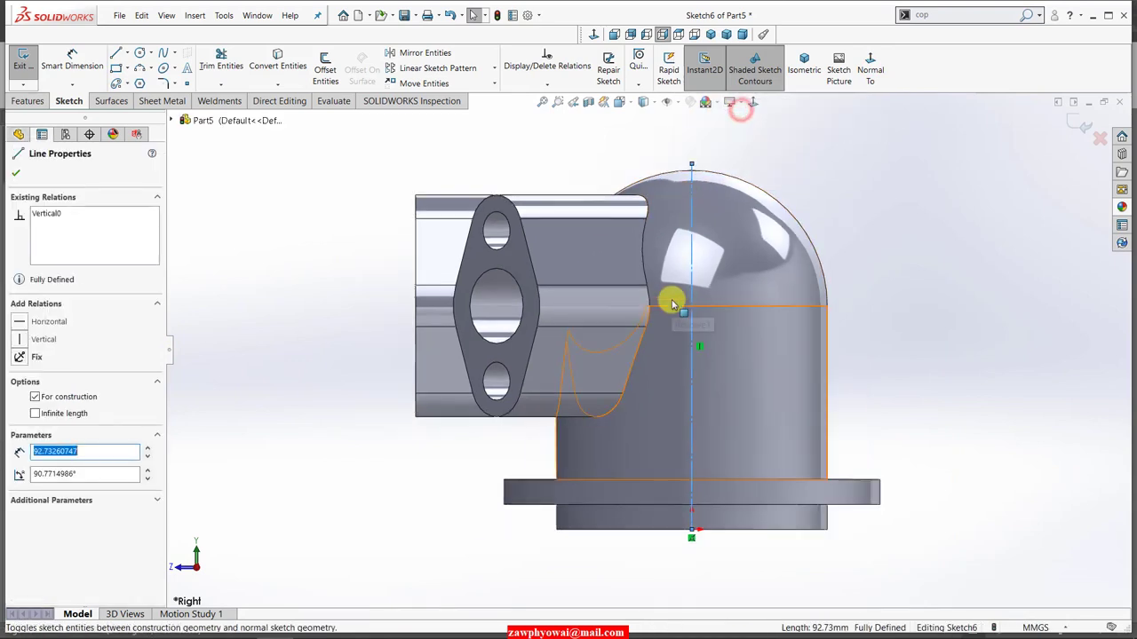
Step: Convert the dome's outer arc and straight side edge into sketch curves
click(278, 68)
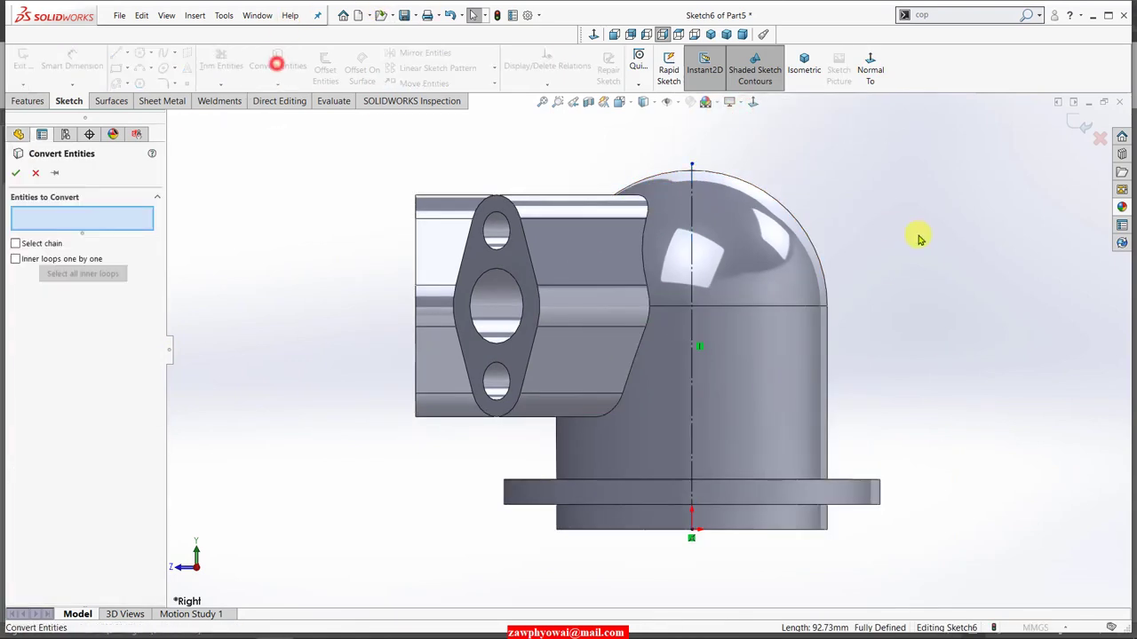
click(819, 261)
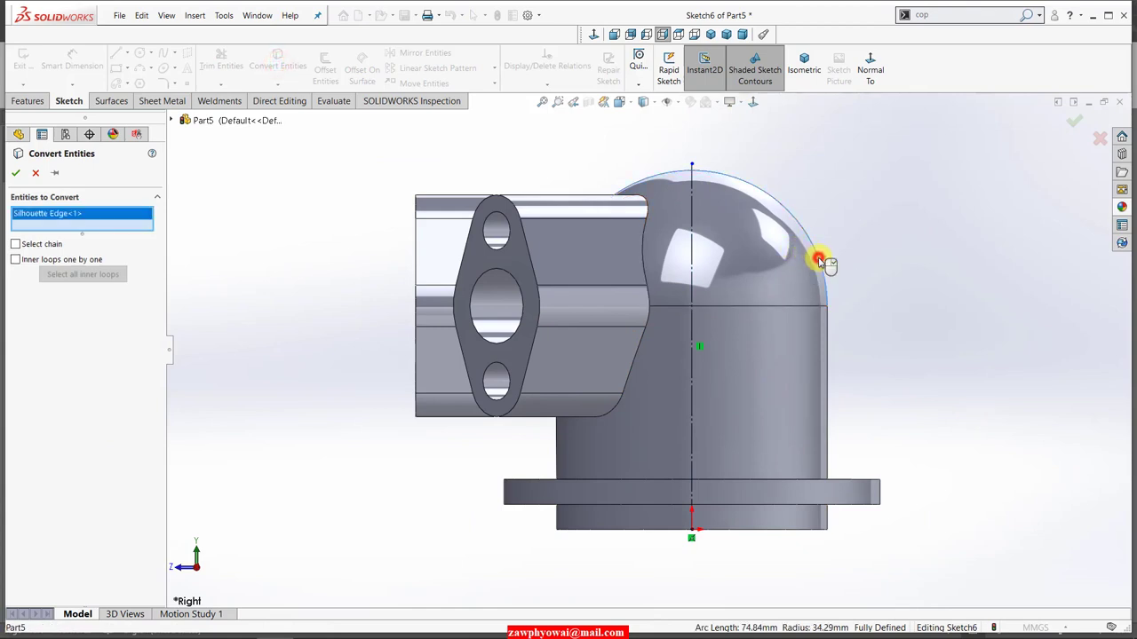
click(828, 366)
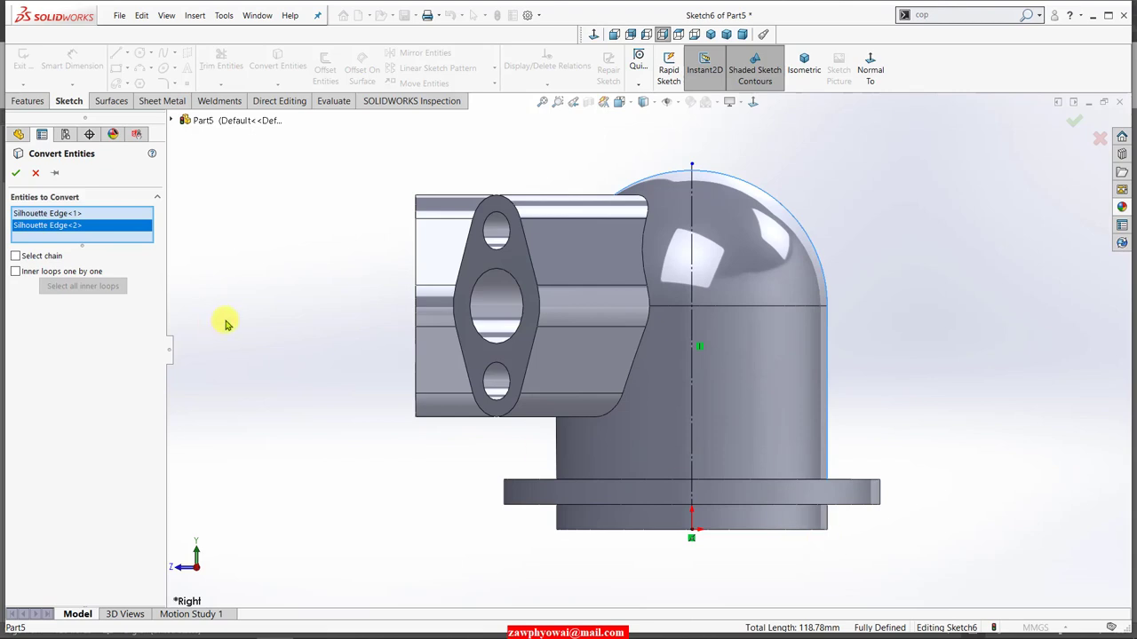
click(17, 174)
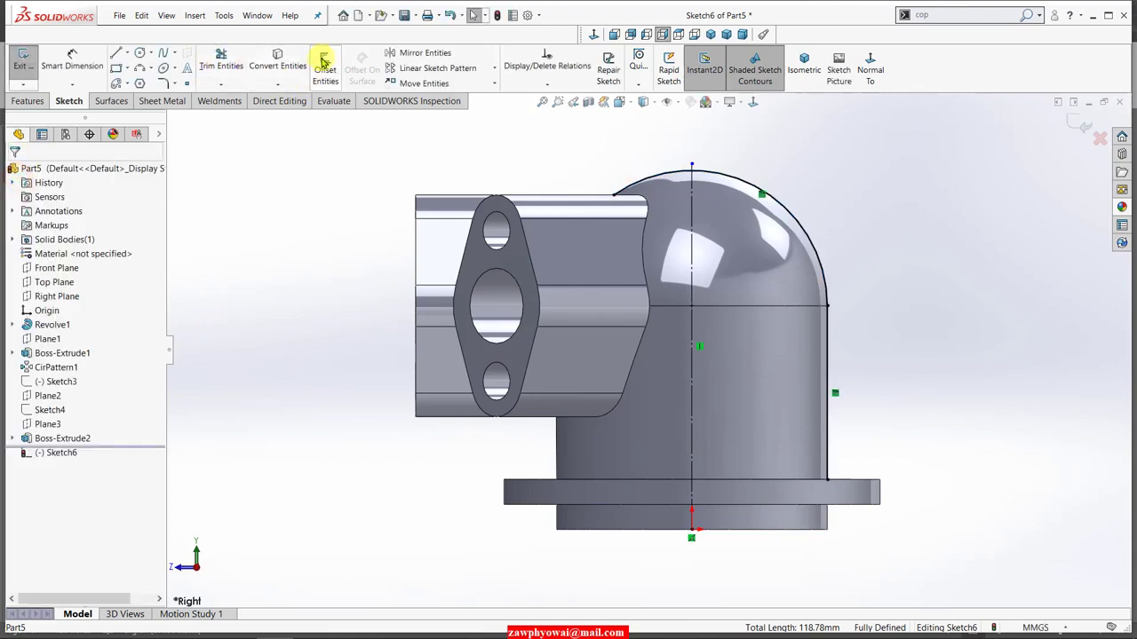
Step: Offset the converted dome chain 6.35 mm inward
click(324, 60)
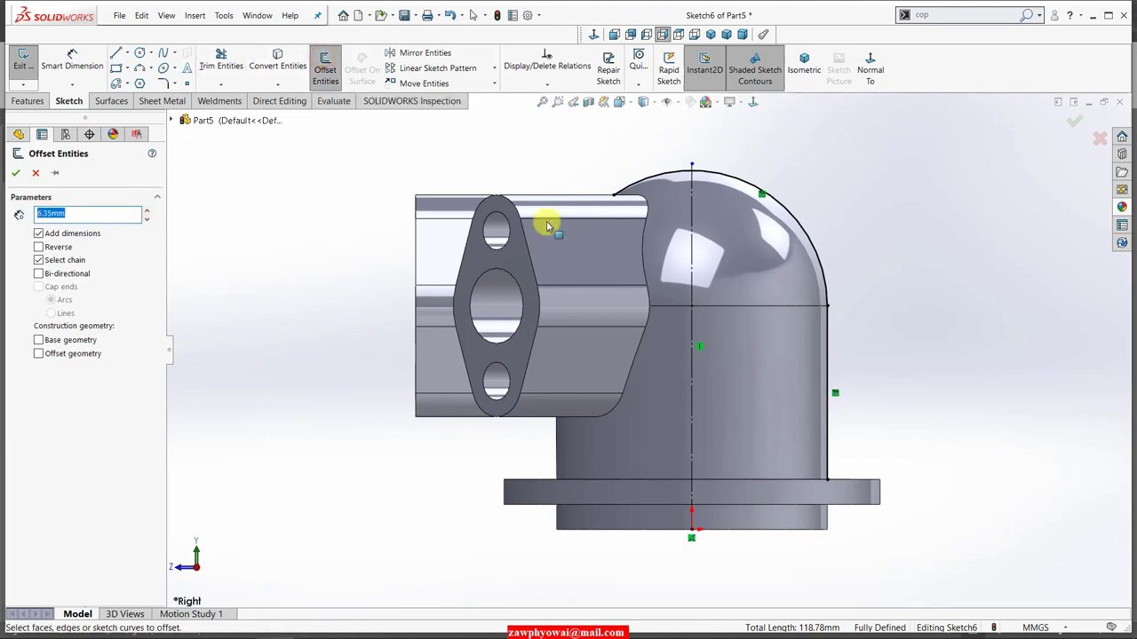
click(794, 217)
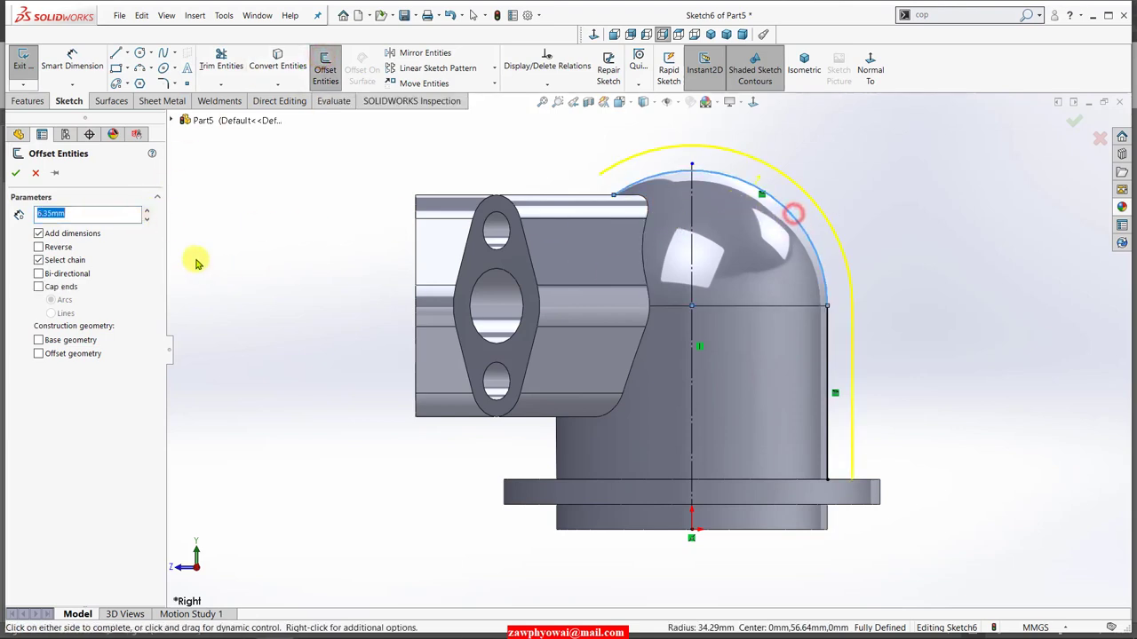
click(65, 250)
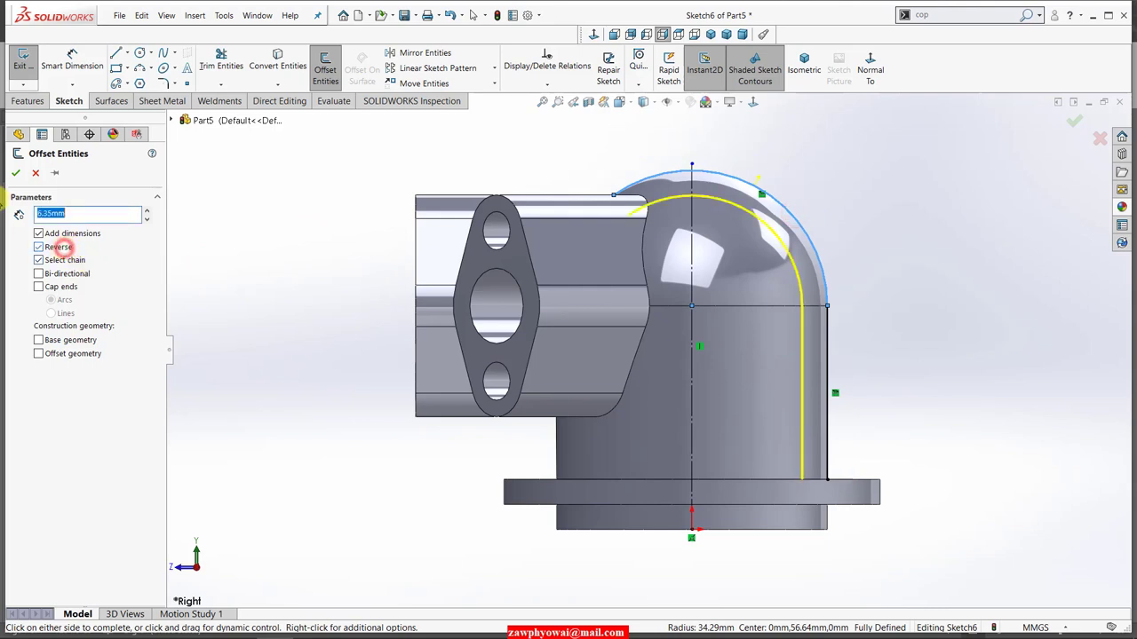
click(16, 174)
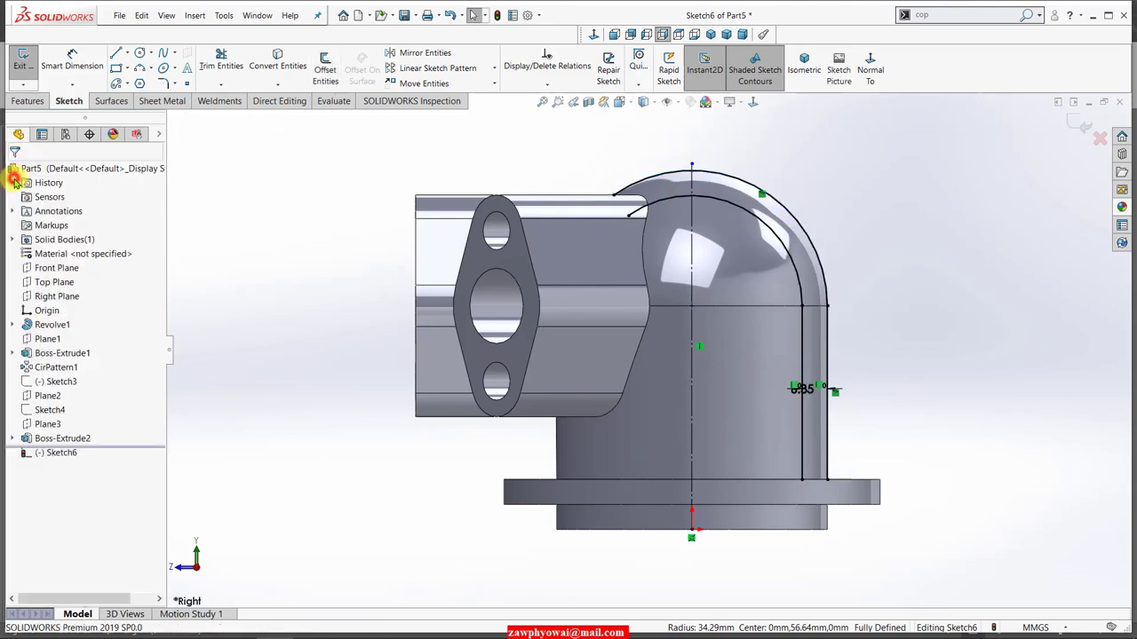
Step: Delete the outer converted dome arc and outer vertical line, then fit the view
click(672, 176)
key(Delete)
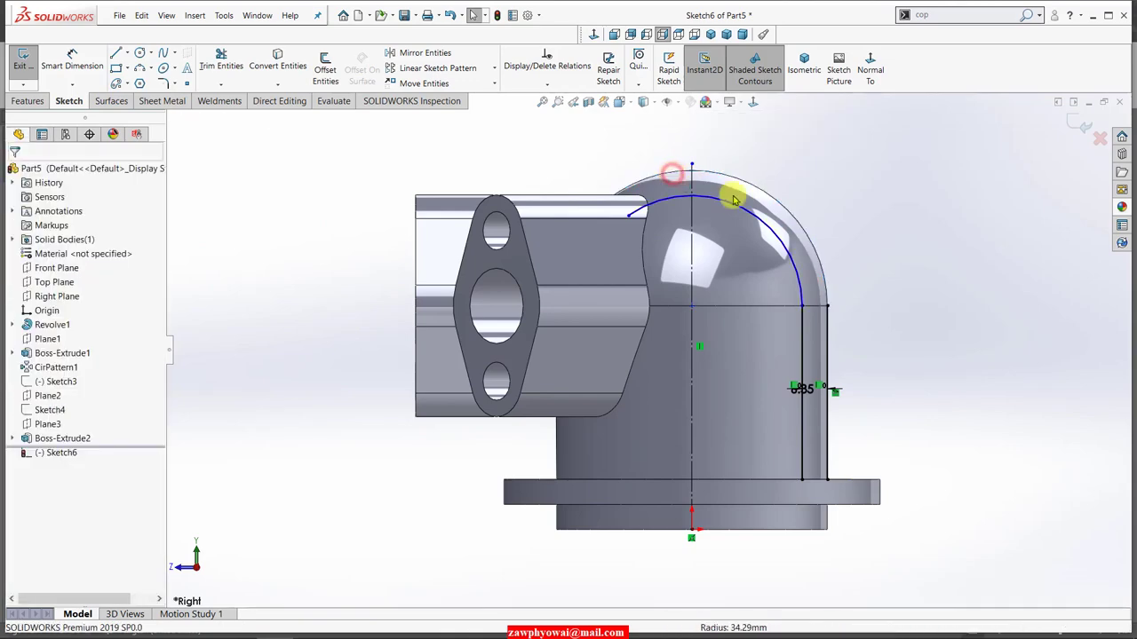
click(828, 329)
key(Delete)
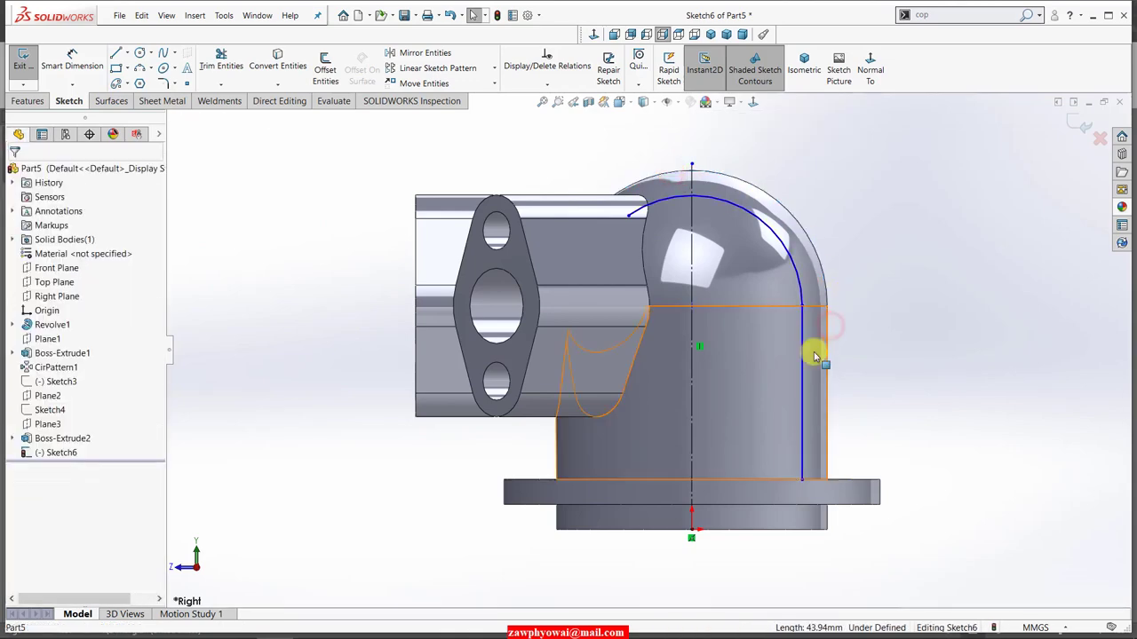
key(f)
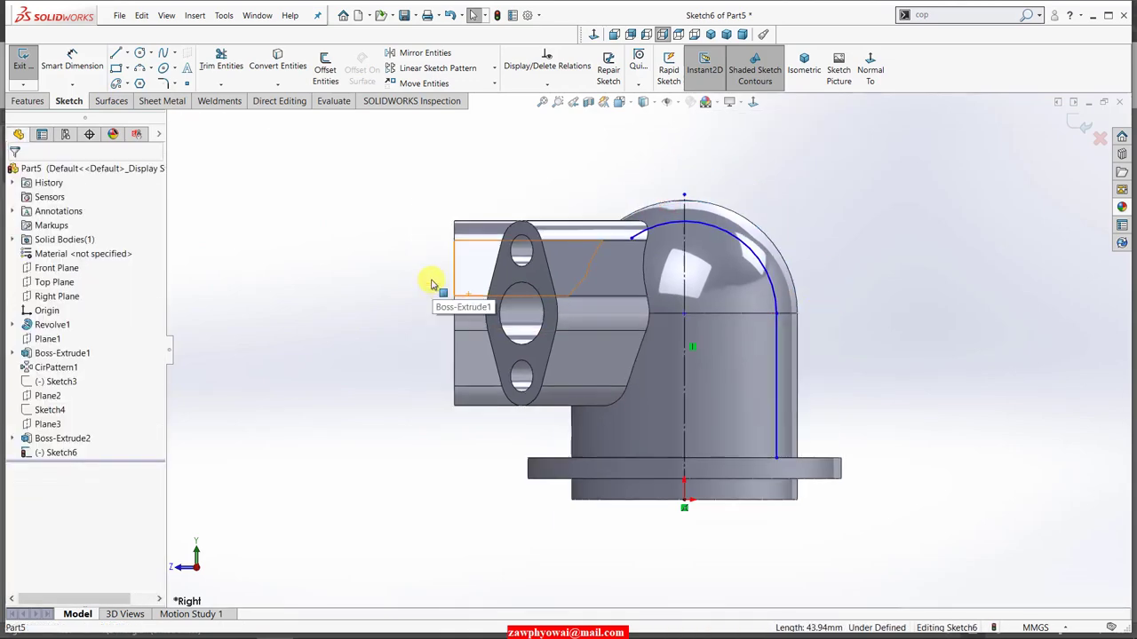
Step: Trim the arc left of the centreline and delete a trial length dimension on the inner line
click(222, 55)
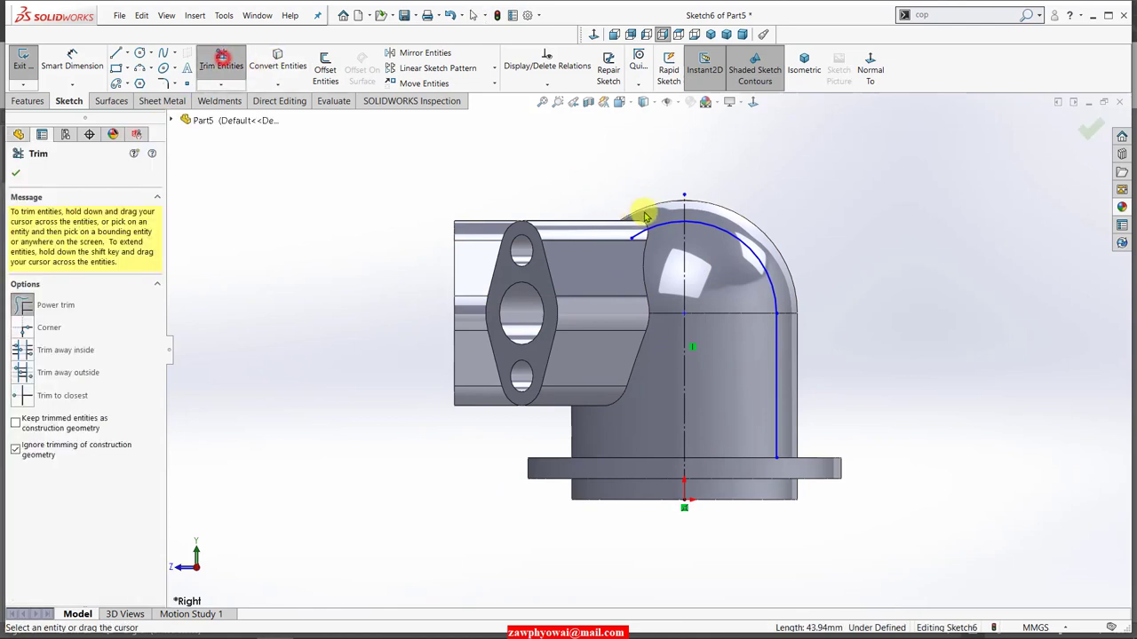
drag(651, 208, 657, 236)
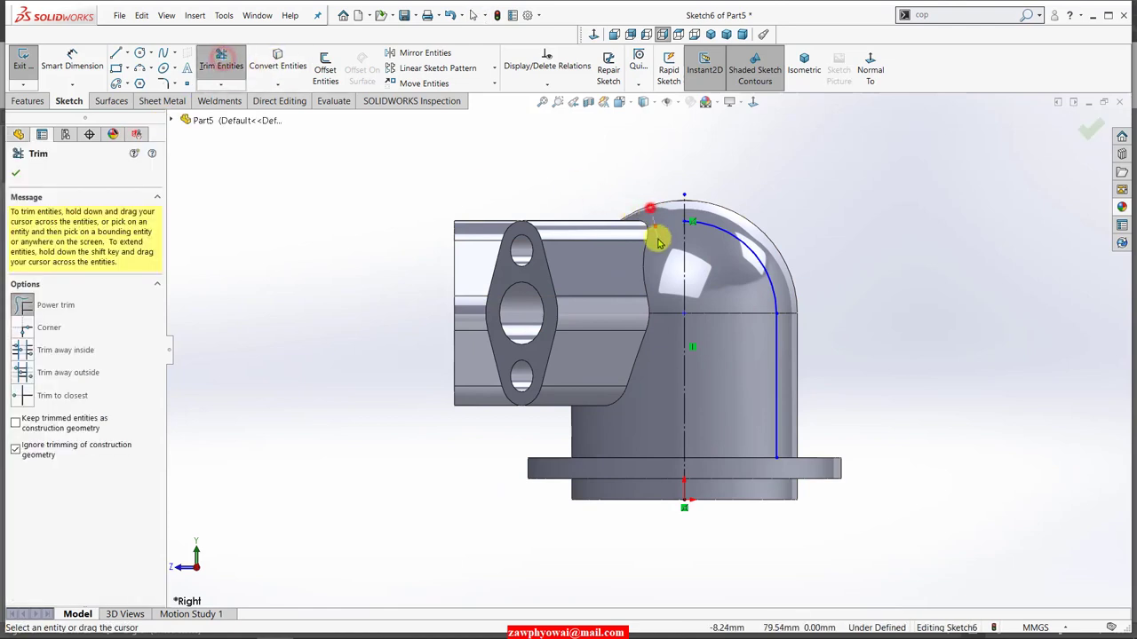
click(88, 57)
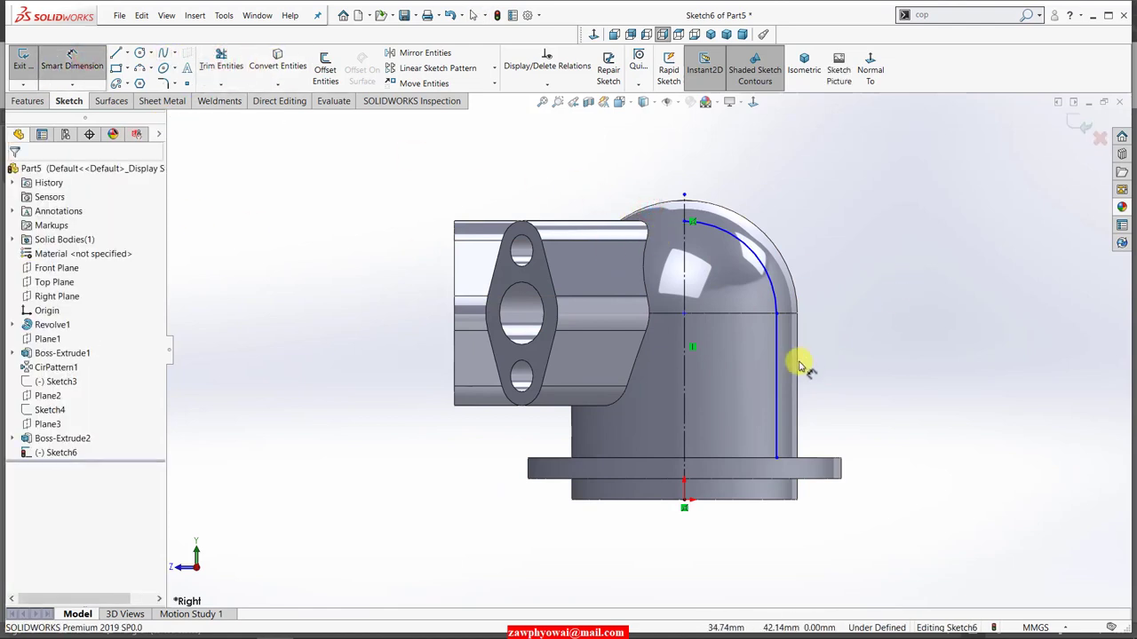
scroll(776, 482, down, 3)
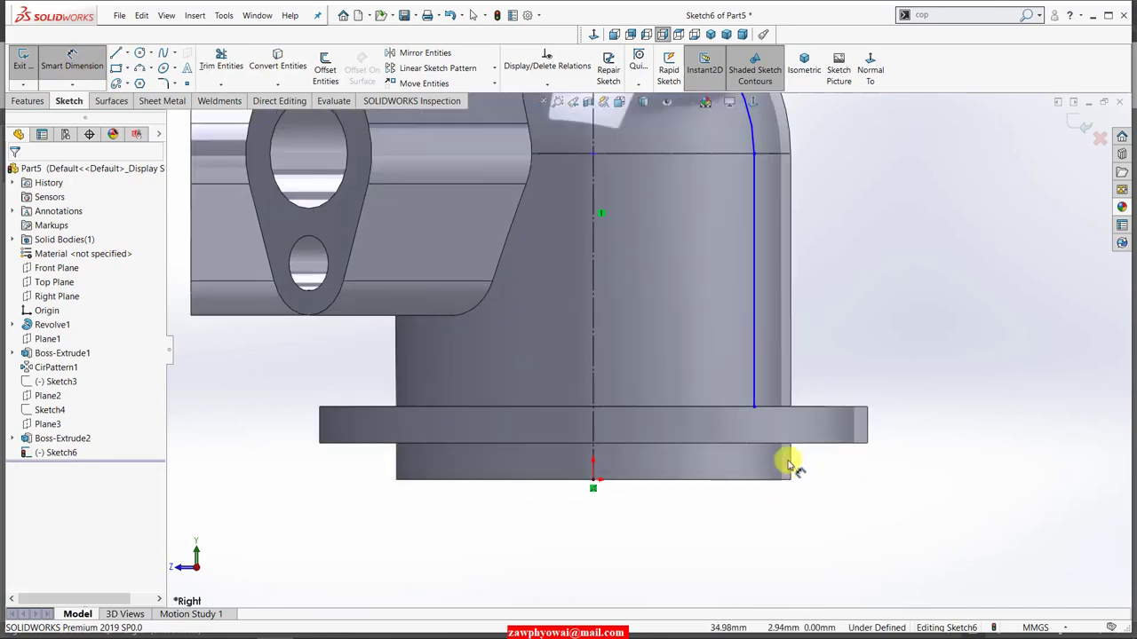
click(752, 370)
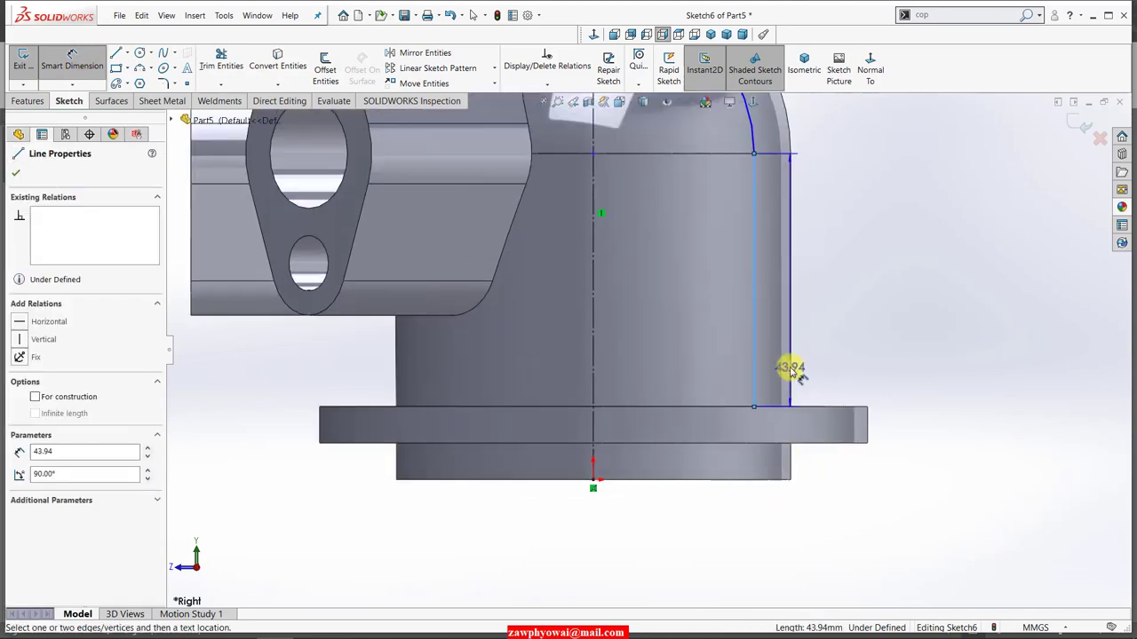
click(790, 369)
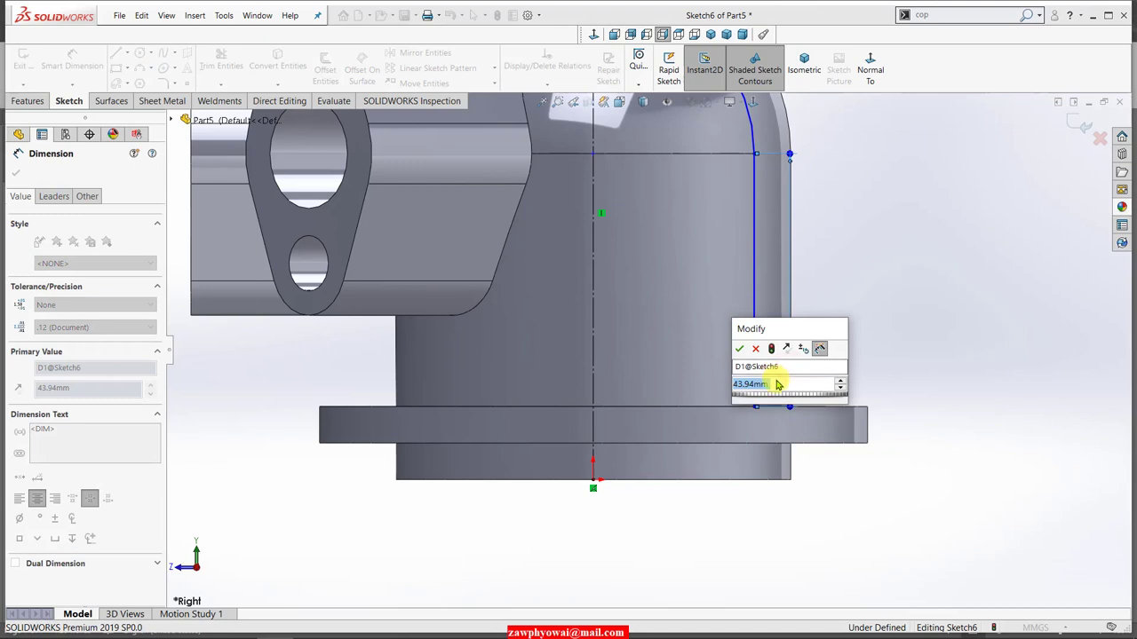
click(758, 349)
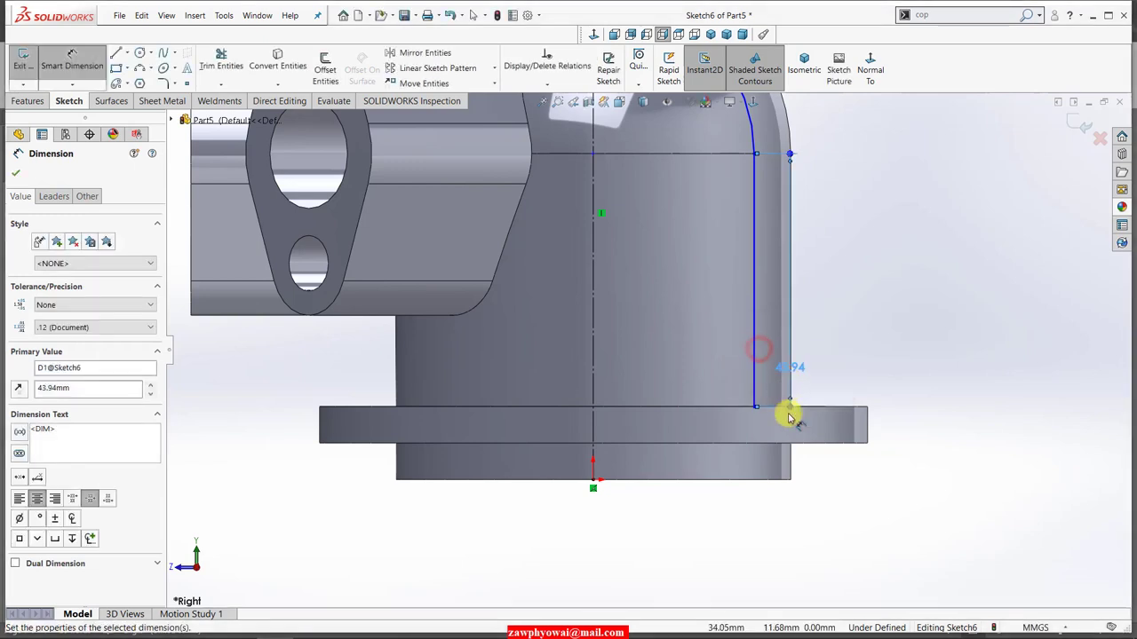
key(Delete)
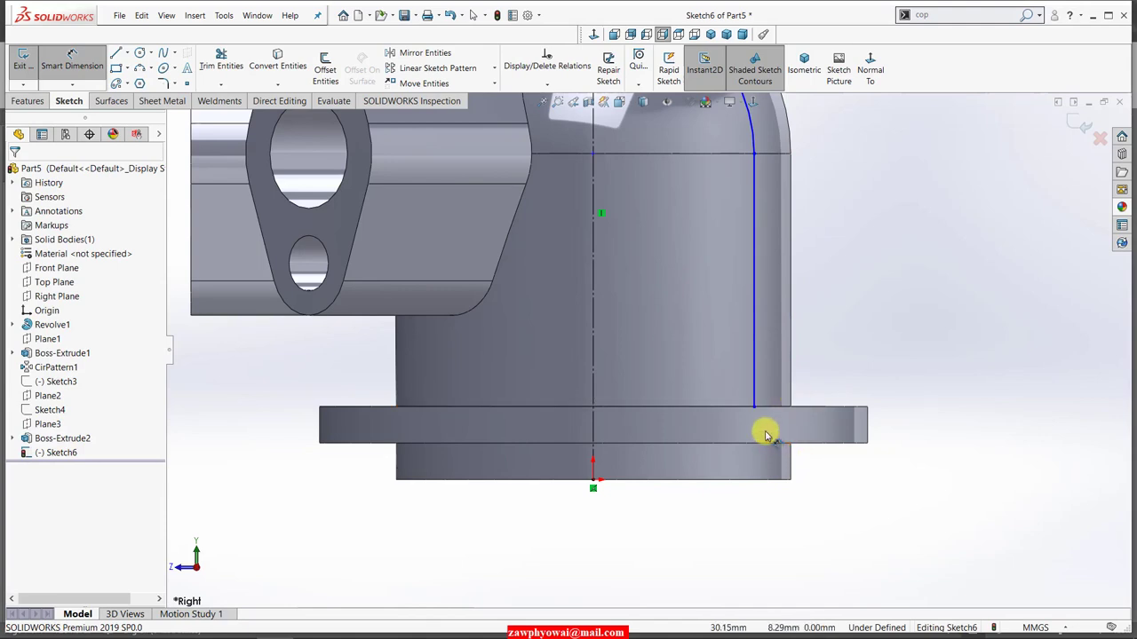
Step: Dimension the inner vertical line from the centreline as a 55.88 diameter
click(752, 397)
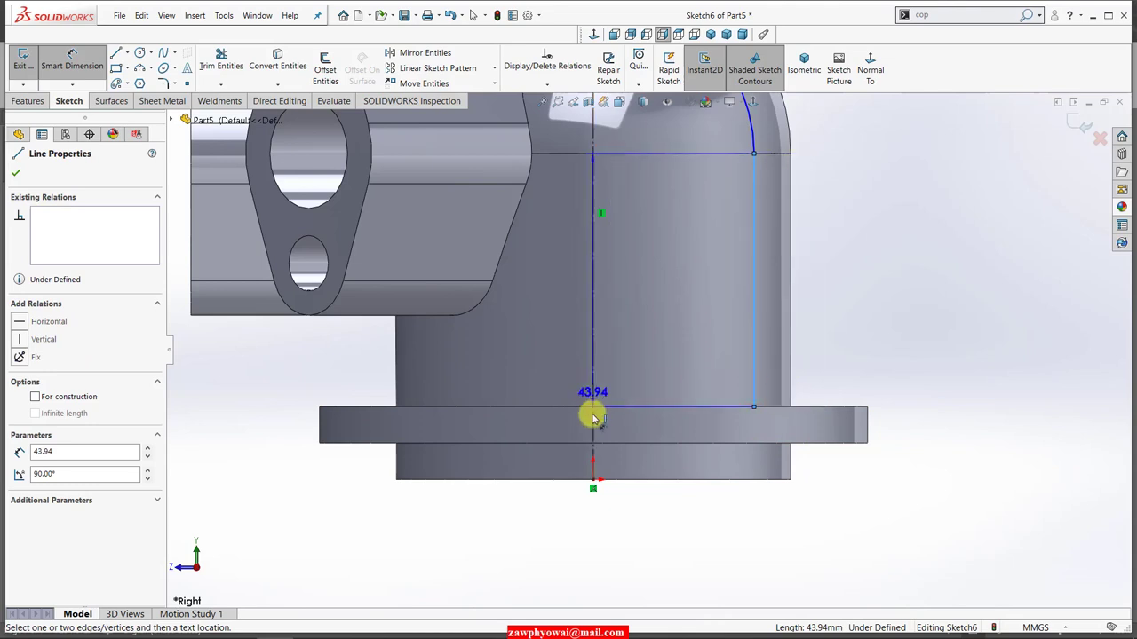
click(594, 413)
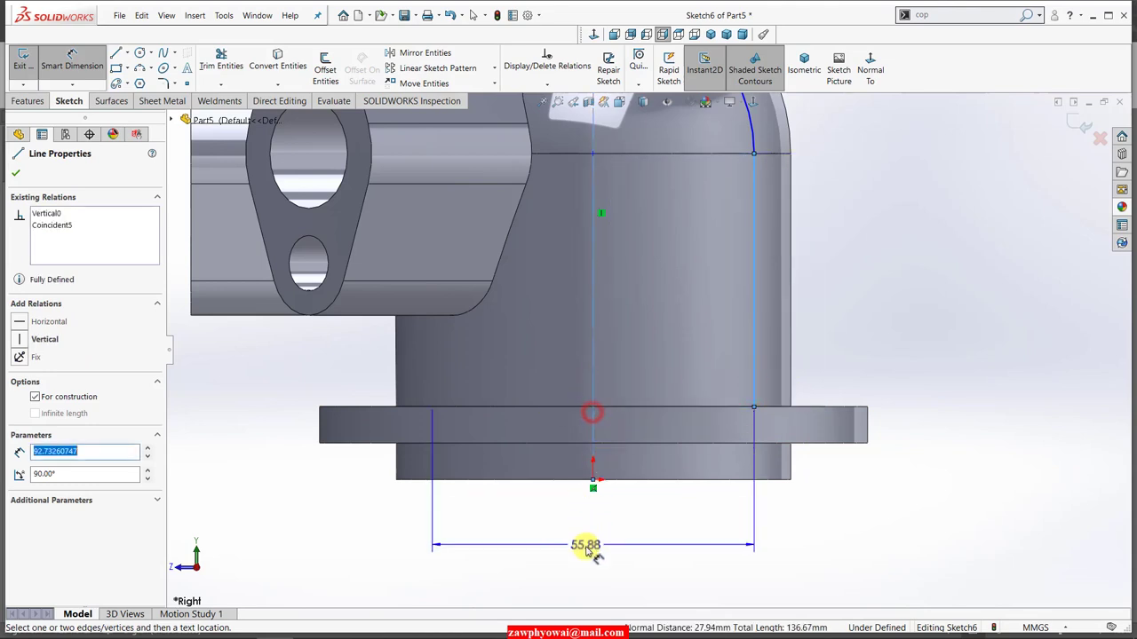
click(573, 547)
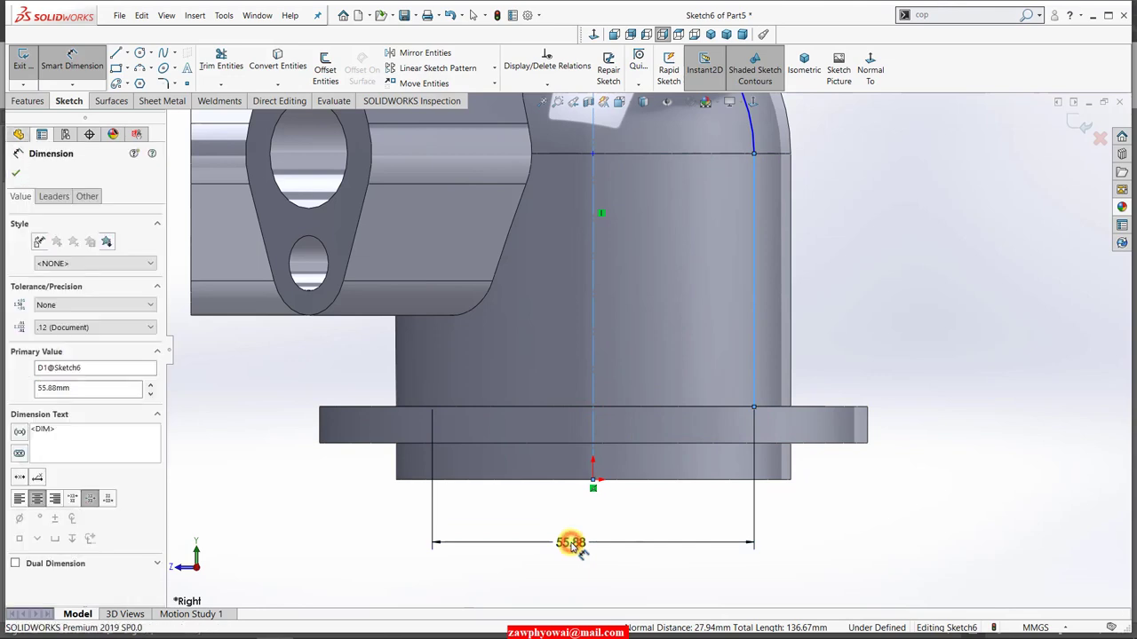
click(525, 526)
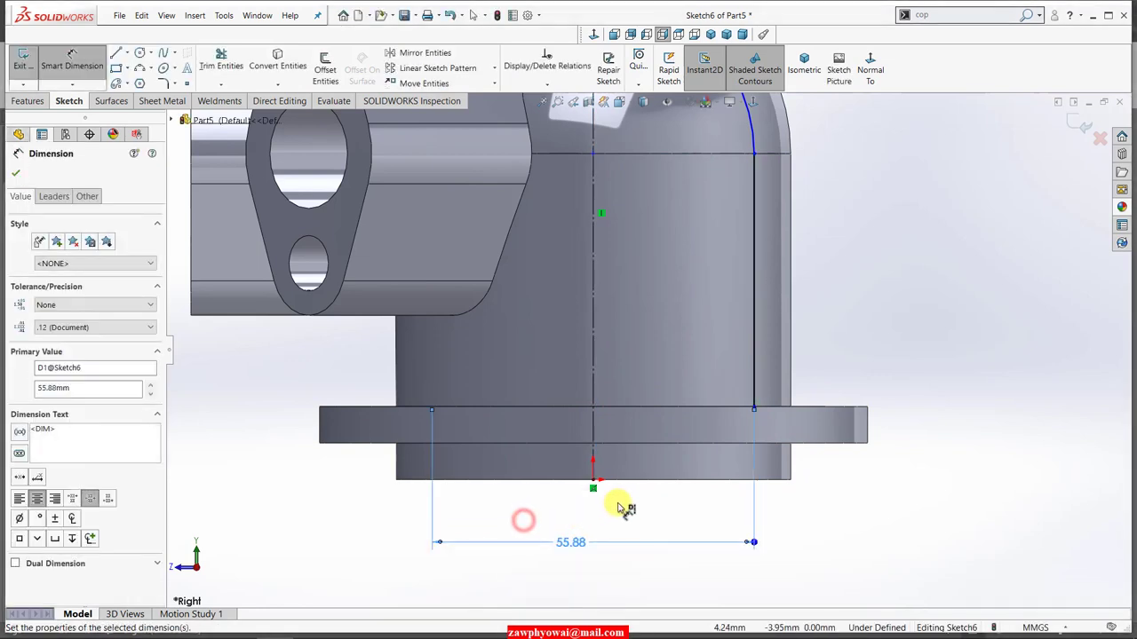
scroll(622, 507, up, 1)
scroll(622, 497, up, 1)
scroll(622, 471, up, 1)
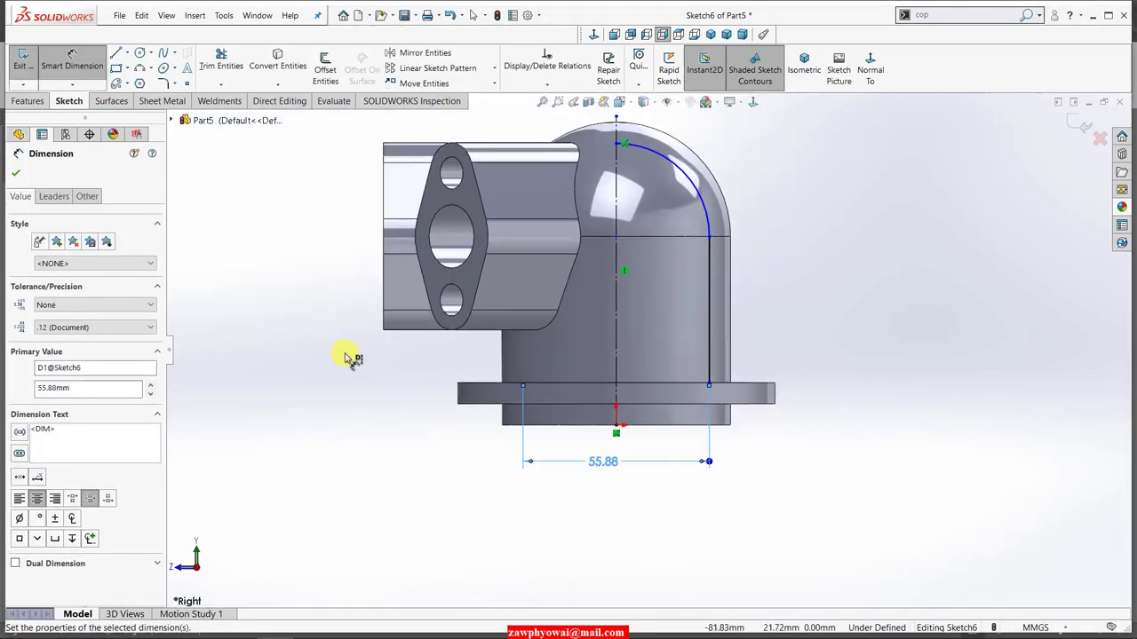
click(17, 175)
scroll(660, 169, down, 1)
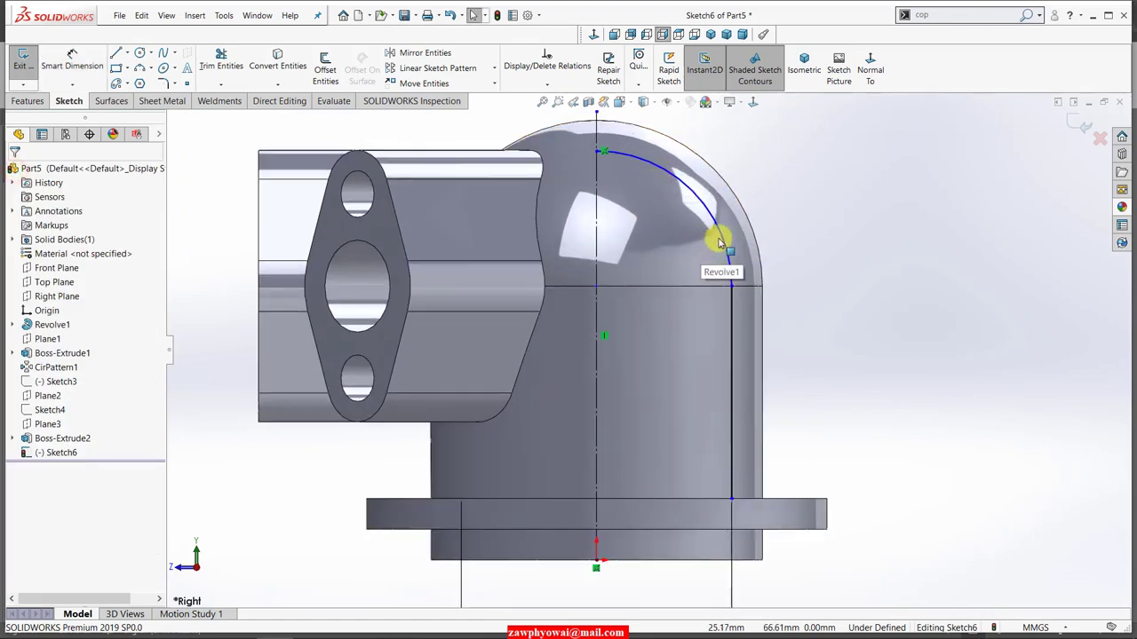
Step: Drag the arc's endpoint onto the vertical line and make the arc tangent to it
drag(719, 241, 731, 282)
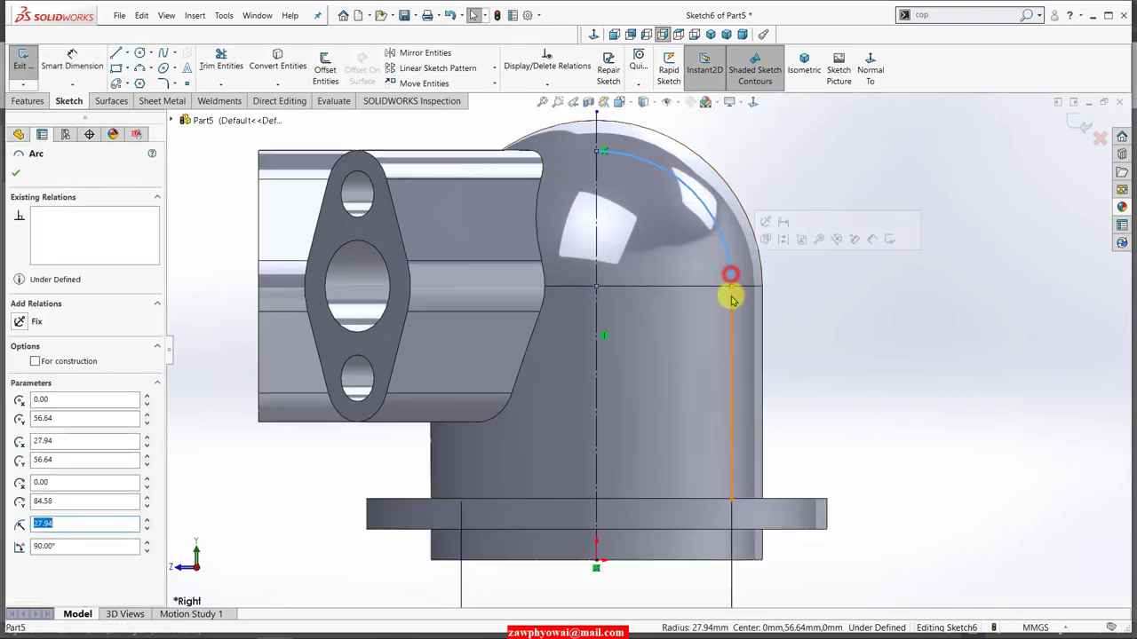
ctrl+click(731, 300)
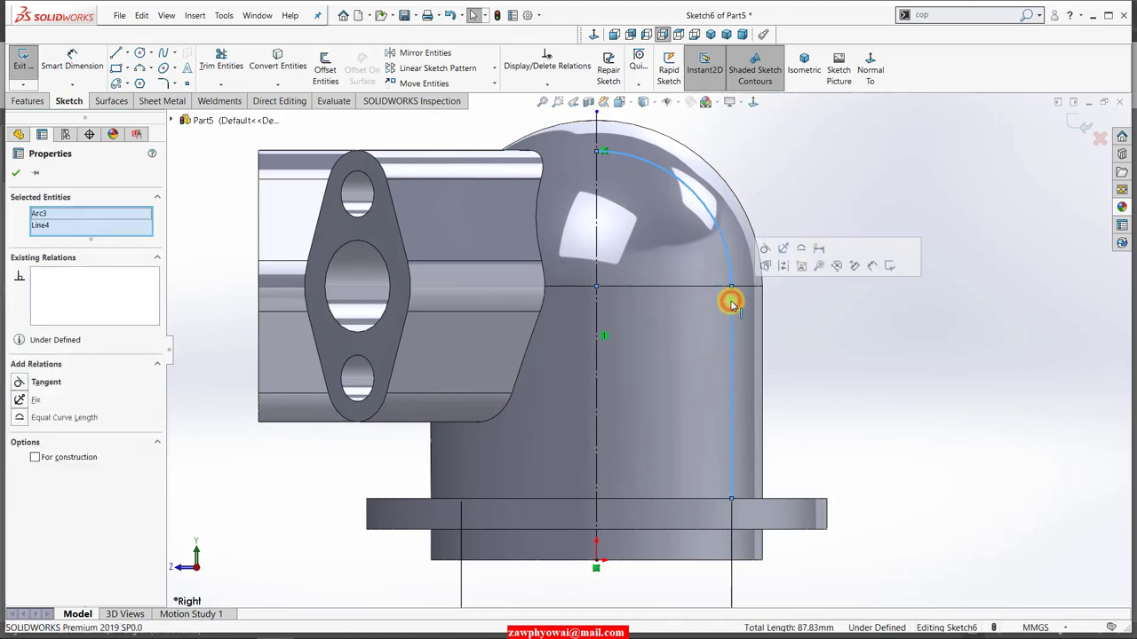
click(766, 249)
click(840, 368)
key(f)
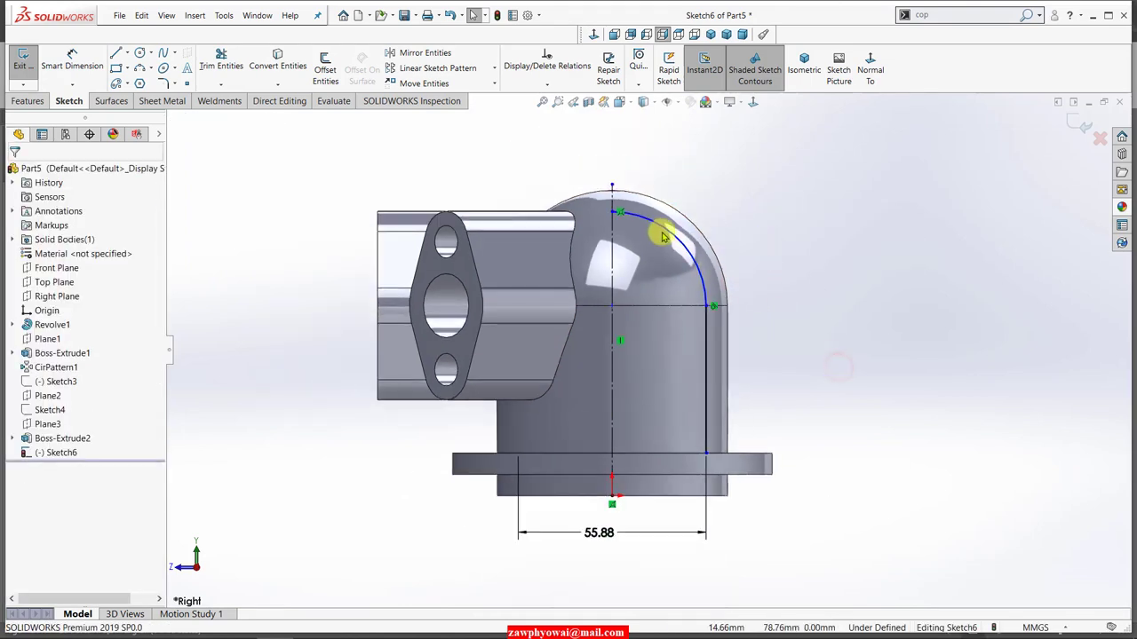
scroll(661, 236, down, 2)
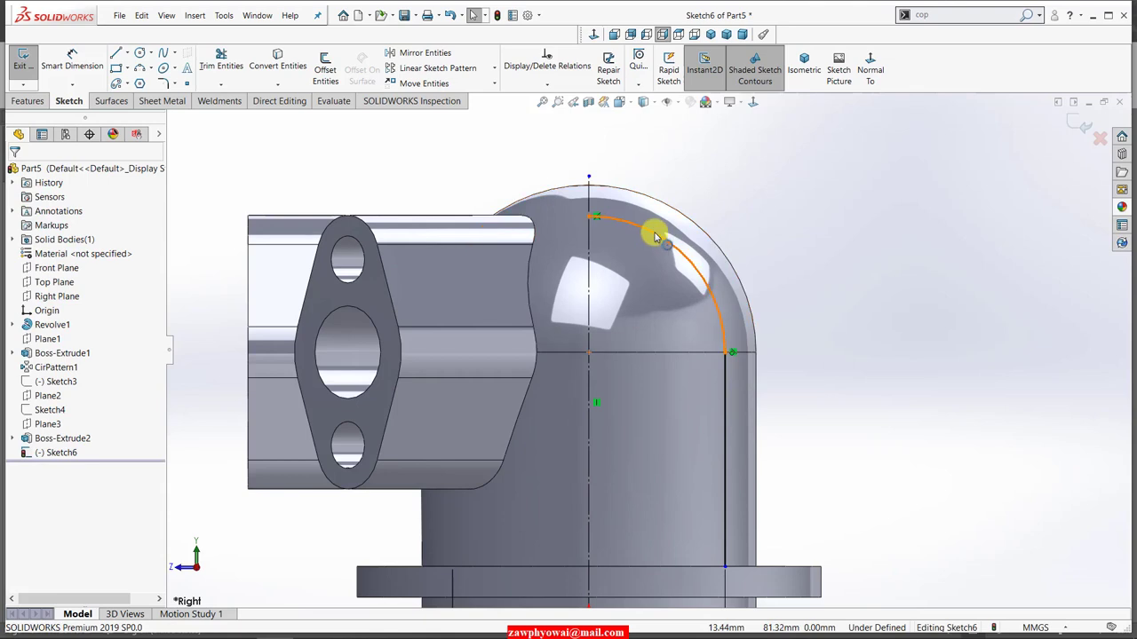
mouse_move(655, 233)
mouse_down()
mouse_move(665, 295)
mouse_move(673, 254)
mouse_up()
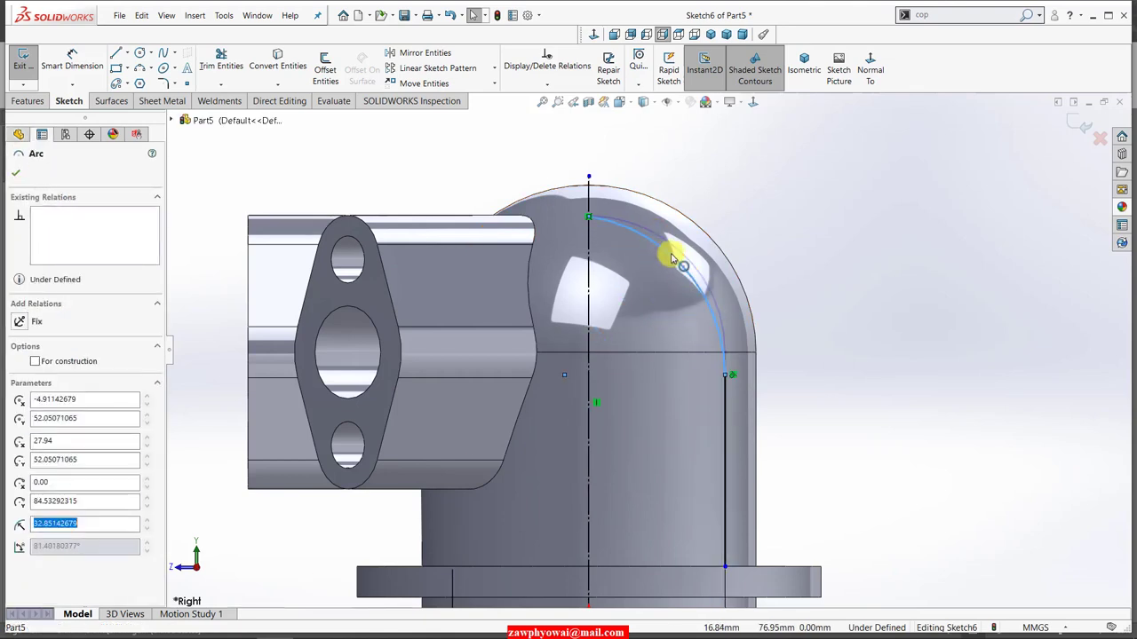
click(889, 346)
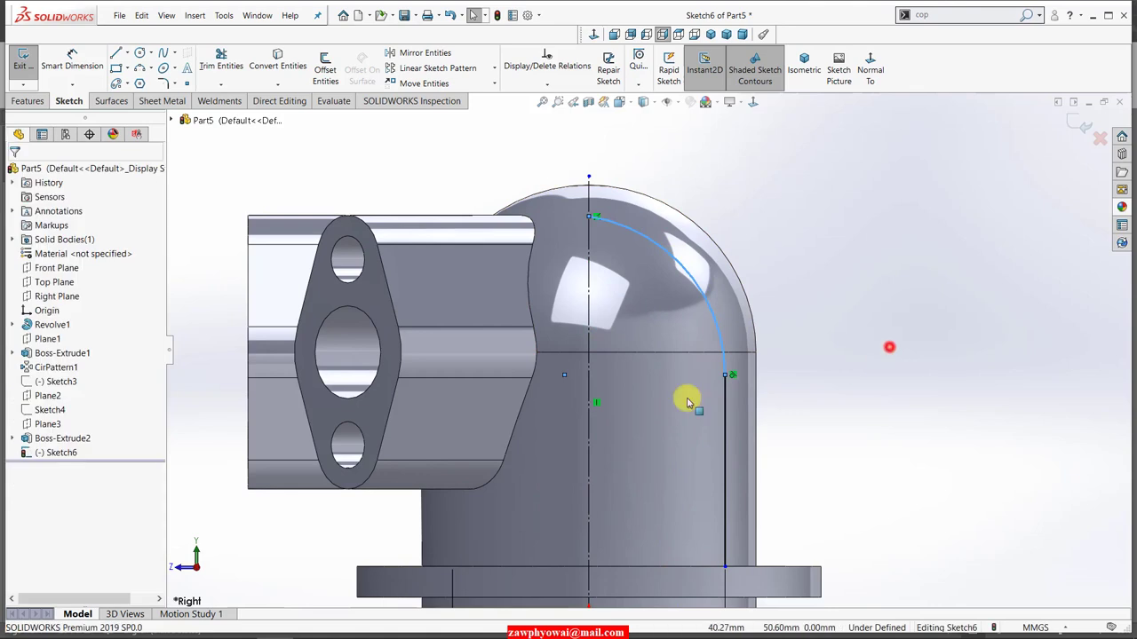
Step: Try a midpoint relation for the arc centre, undo it, and move the centre onto the horizontal construction line
click(564, 374)
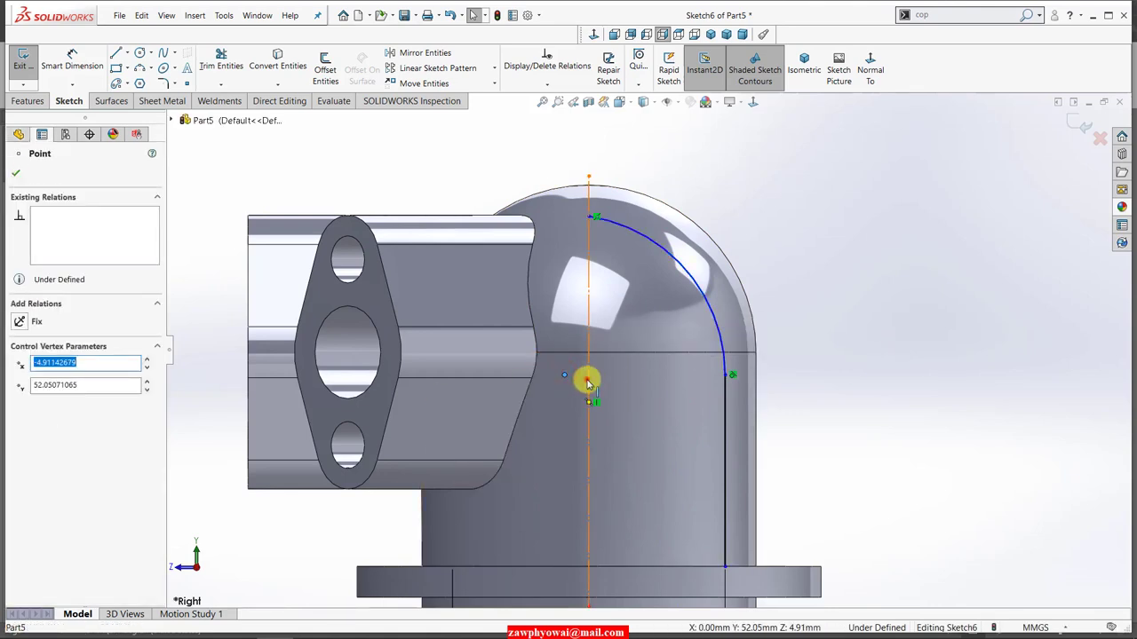
ctrl+click(589, 380)
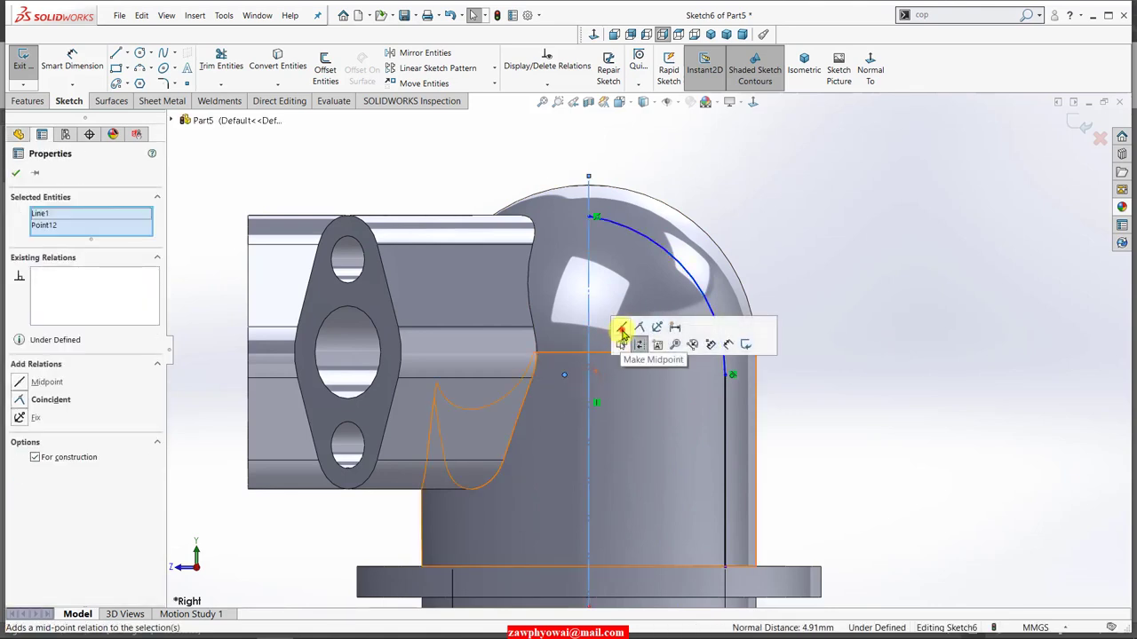
click(621, 331)
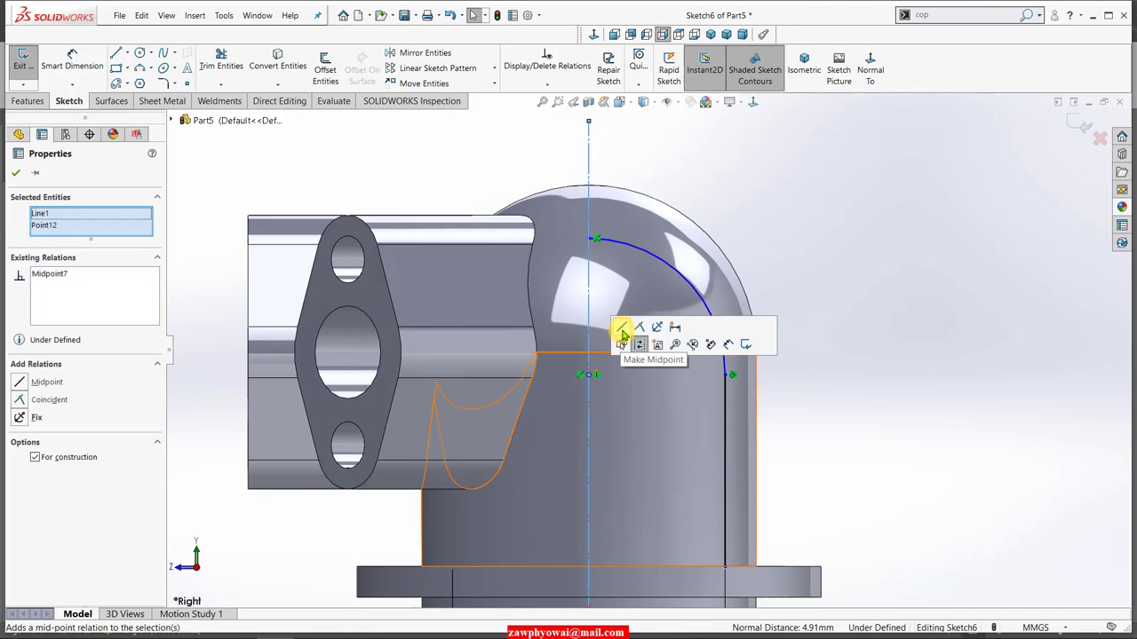
key(ctrl+z)
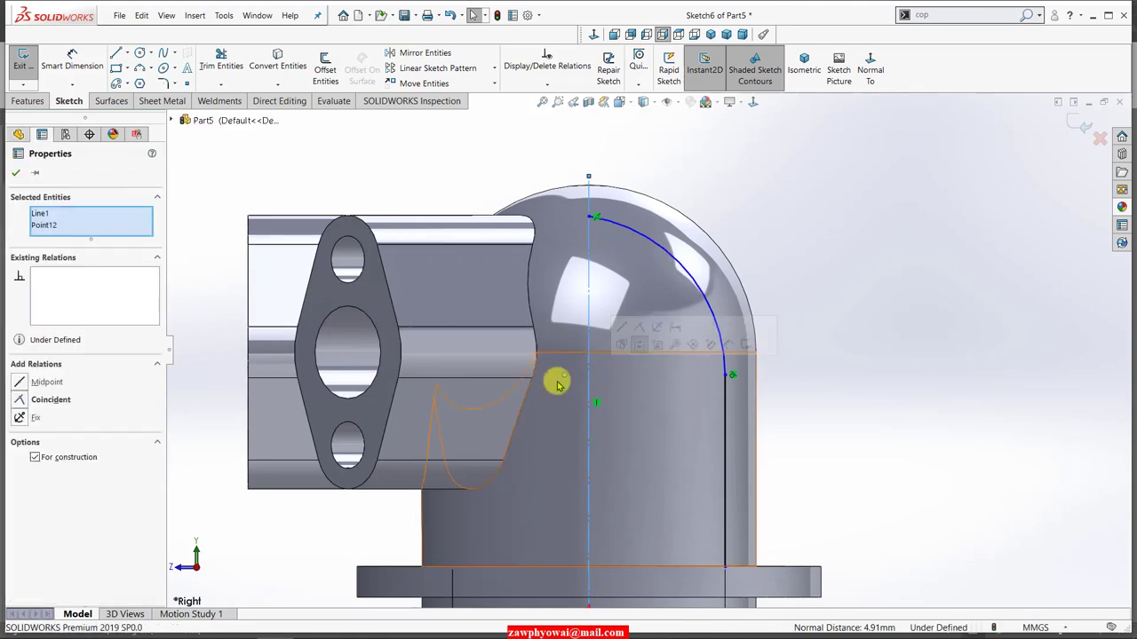
drag(562, 373, 590, 357)
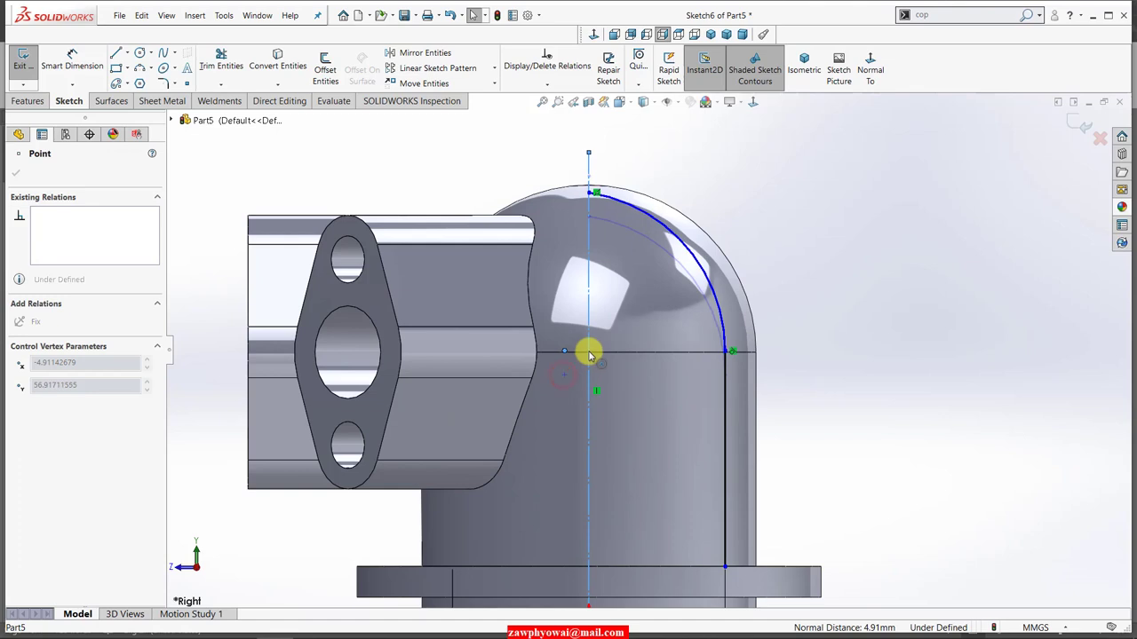
ctrl+click(589, 354)
ctrl+click(591, 354)
ctrl+click(593, 353)
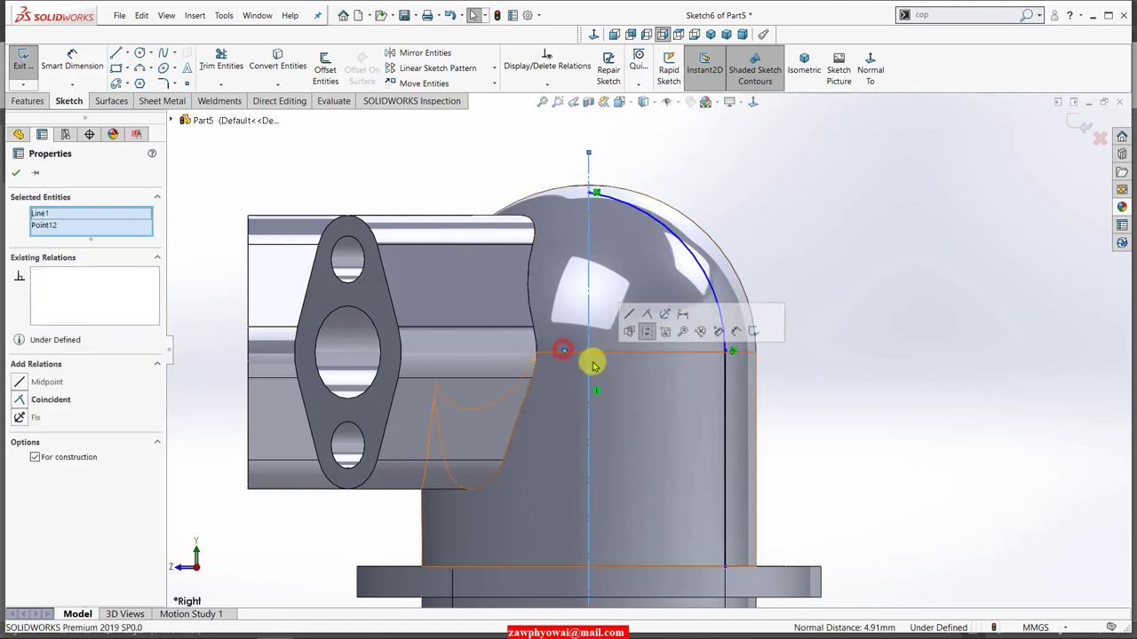
scroll(589, 355, up, 2)
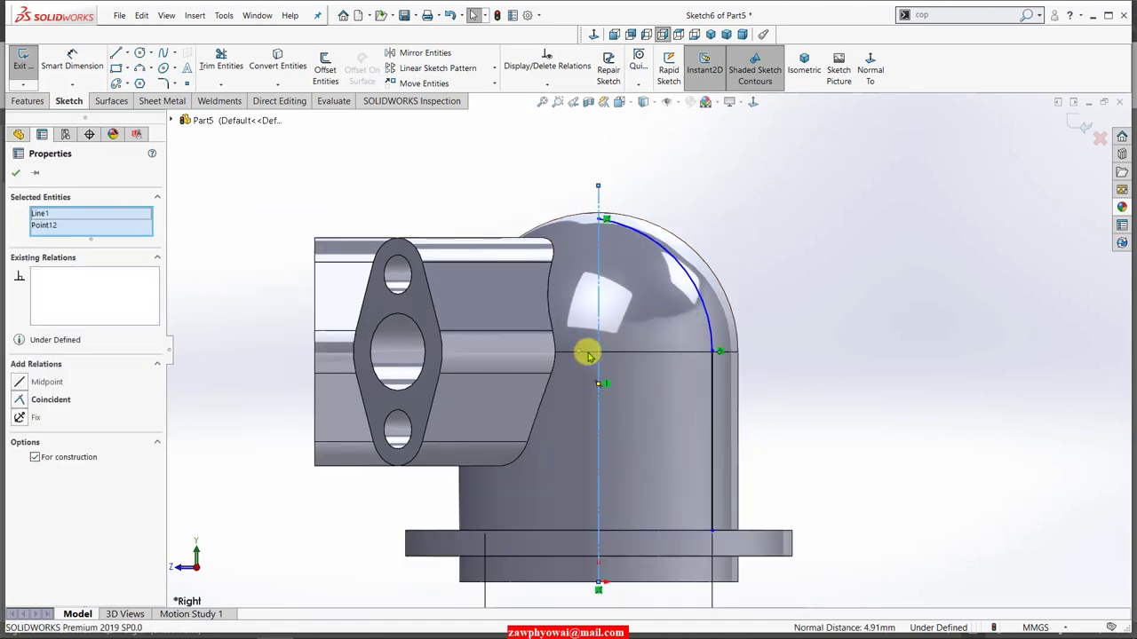
Step: Add a Vertical relation between the arc's top endpoint and centre, making a 90° quarter arc
ctrl+click(602, 220)
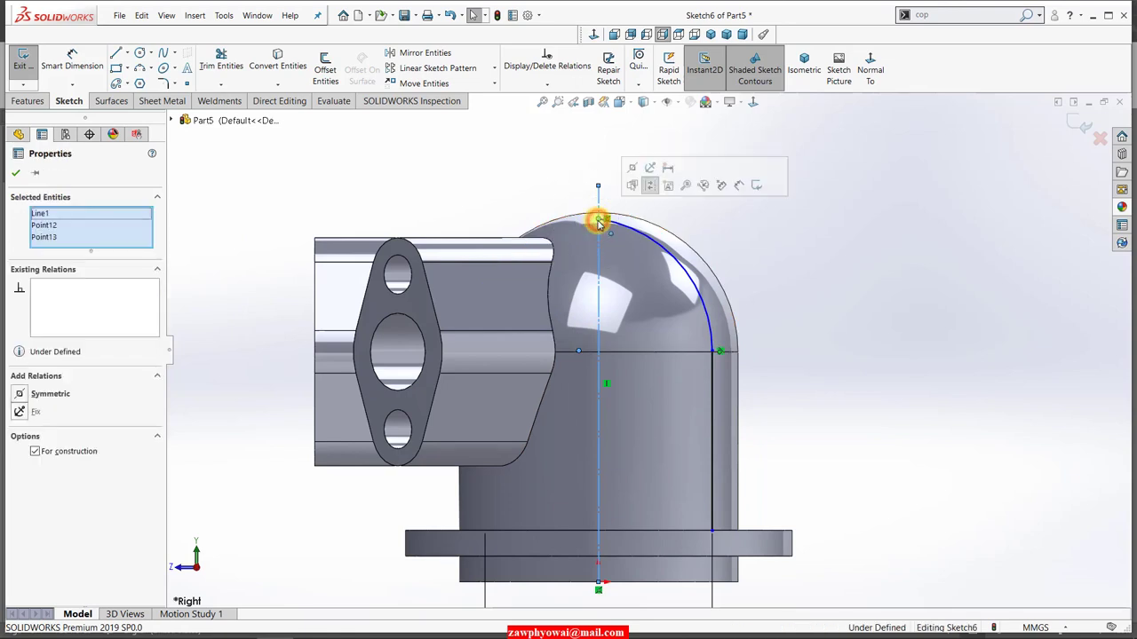
click(525, 188)
click(602, 221)
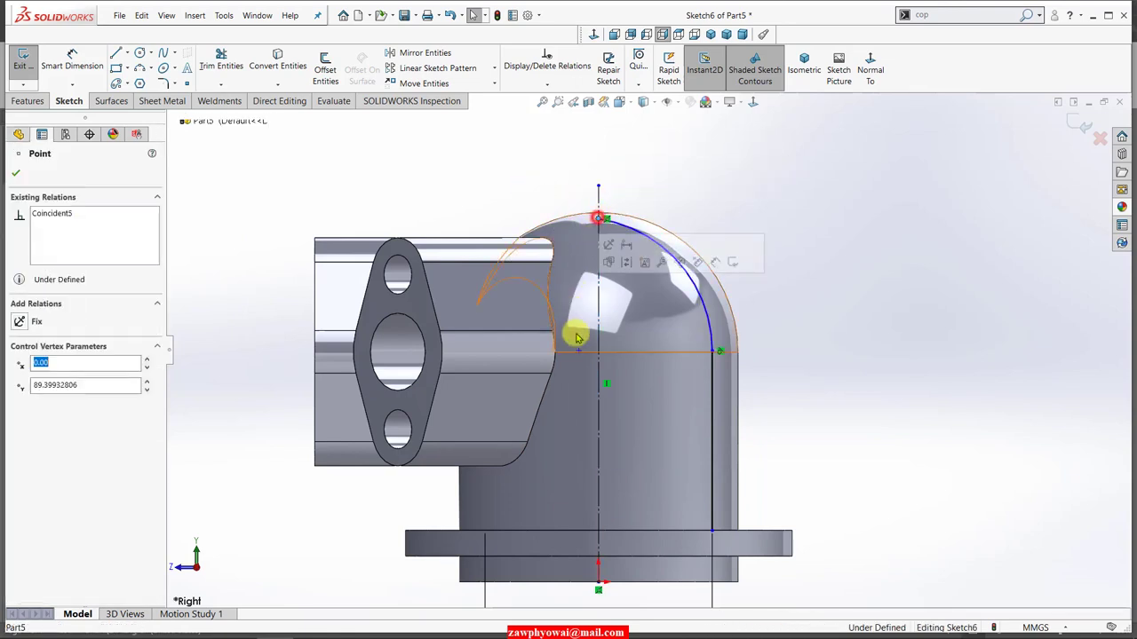
ctrl+click(578, 352)
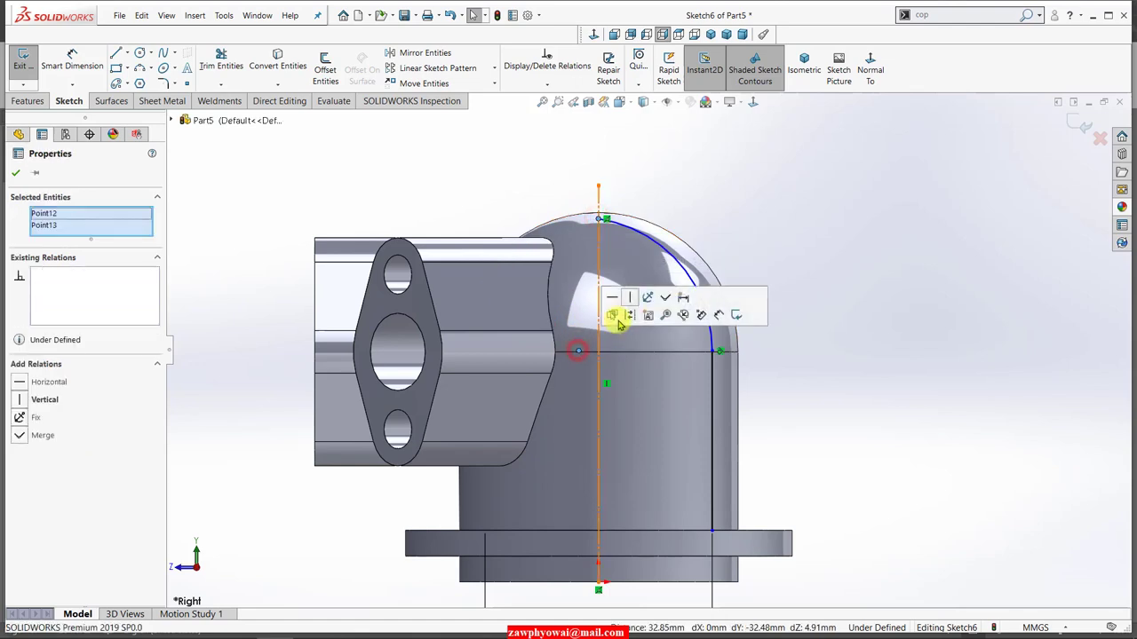
click(631, 298)
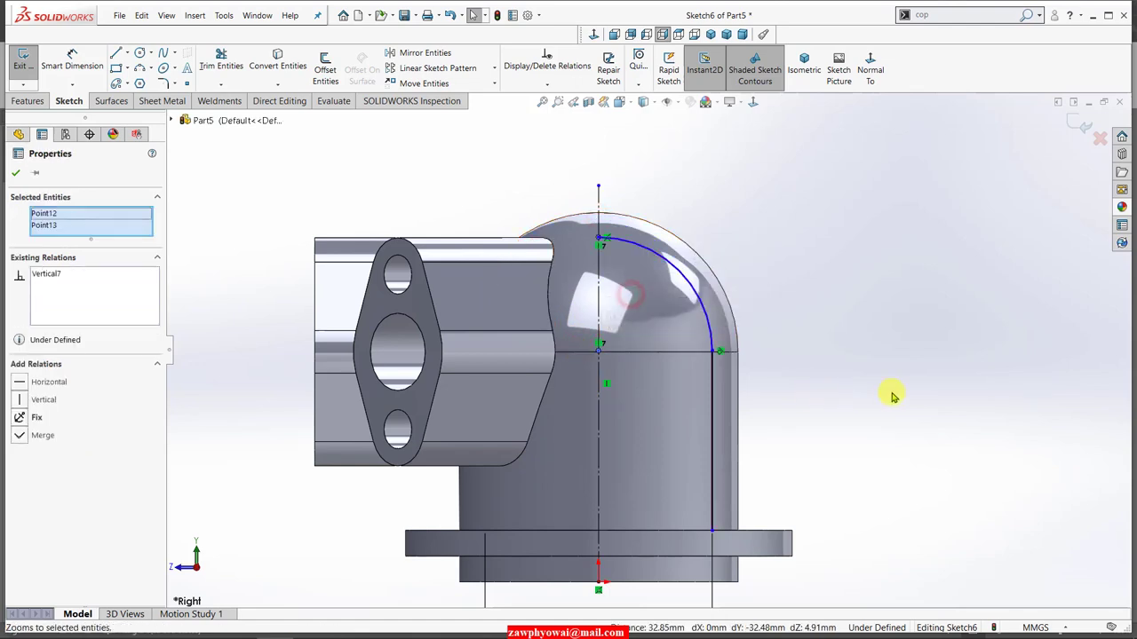
click(891, 393)
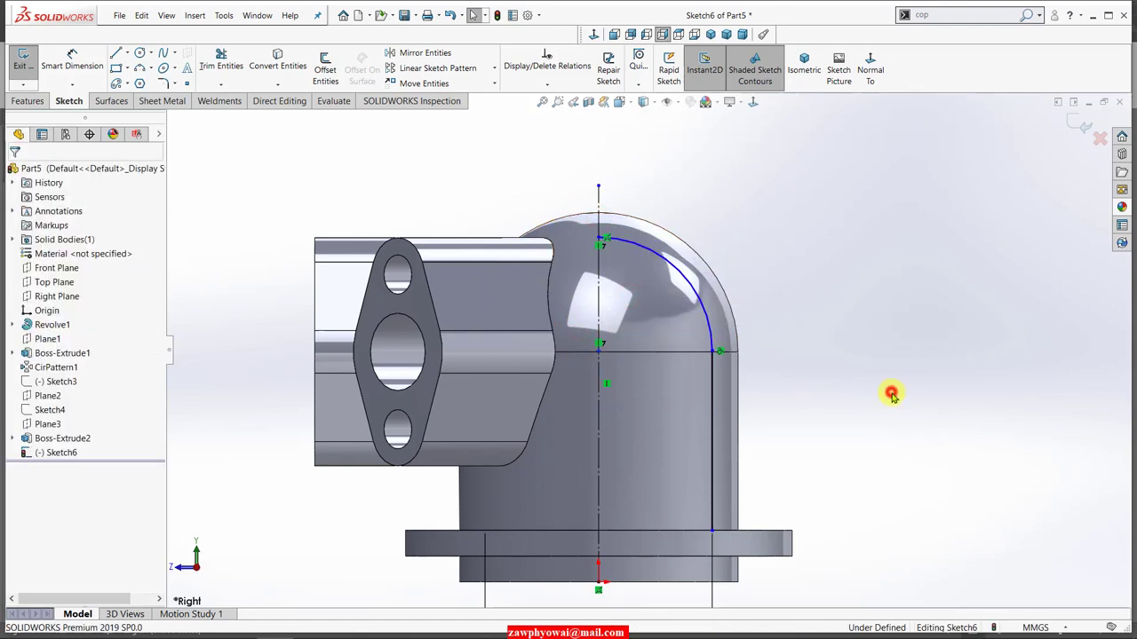
click(627, 255)
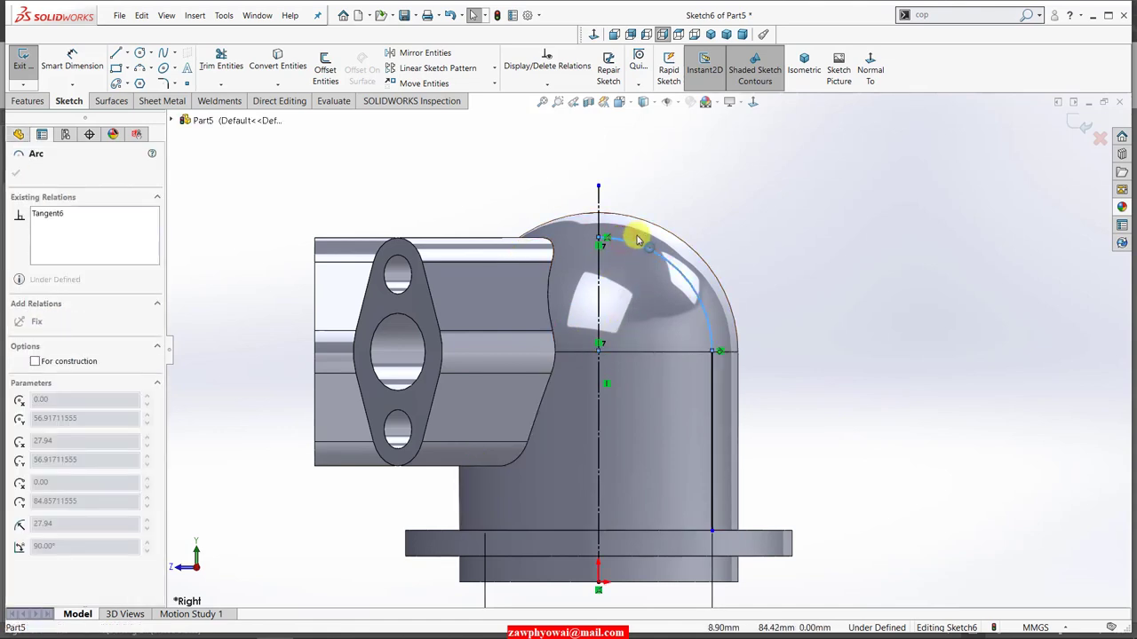
Step: Try a radius dimension on the arc and cancel it as over-defining
click(824, 452)
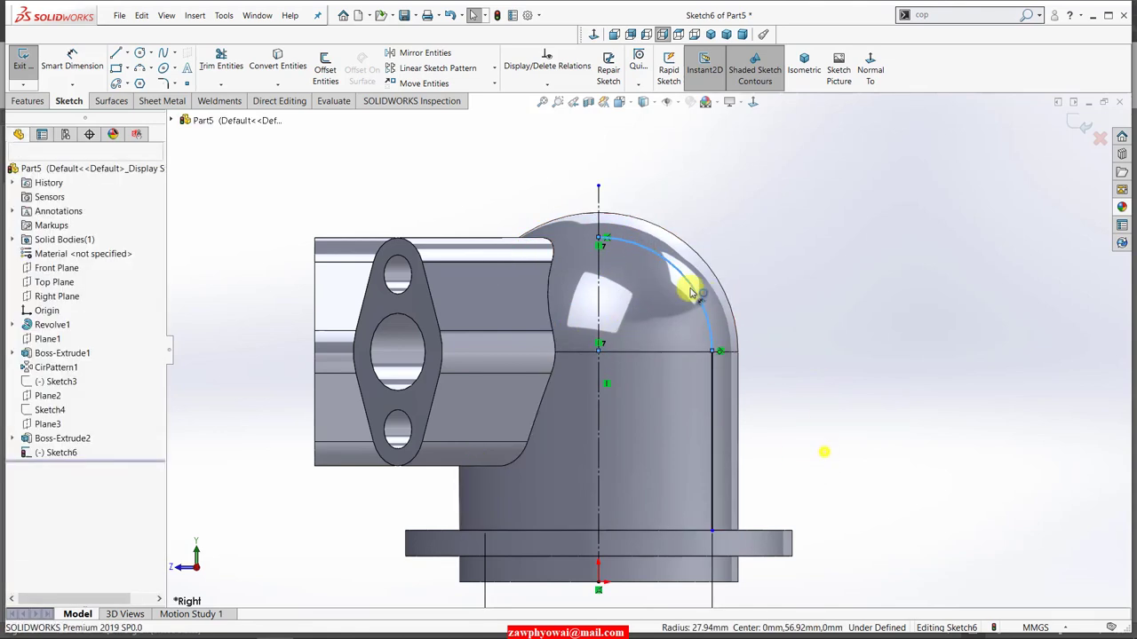
key(d)
click(695, 292)
click(755, 265)
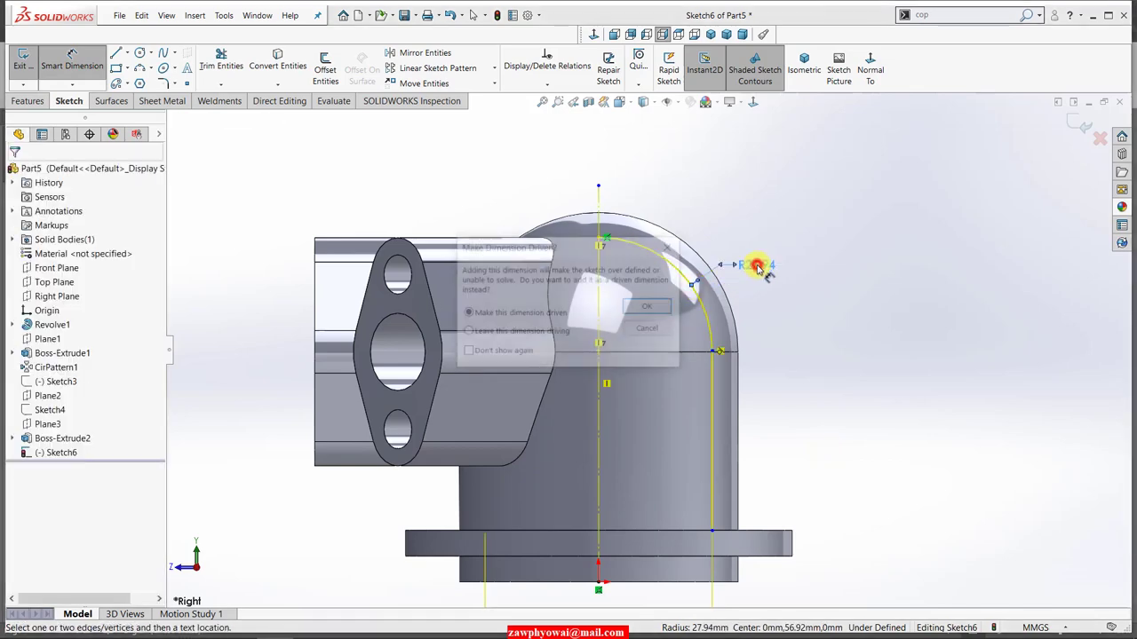
click(640, 329)
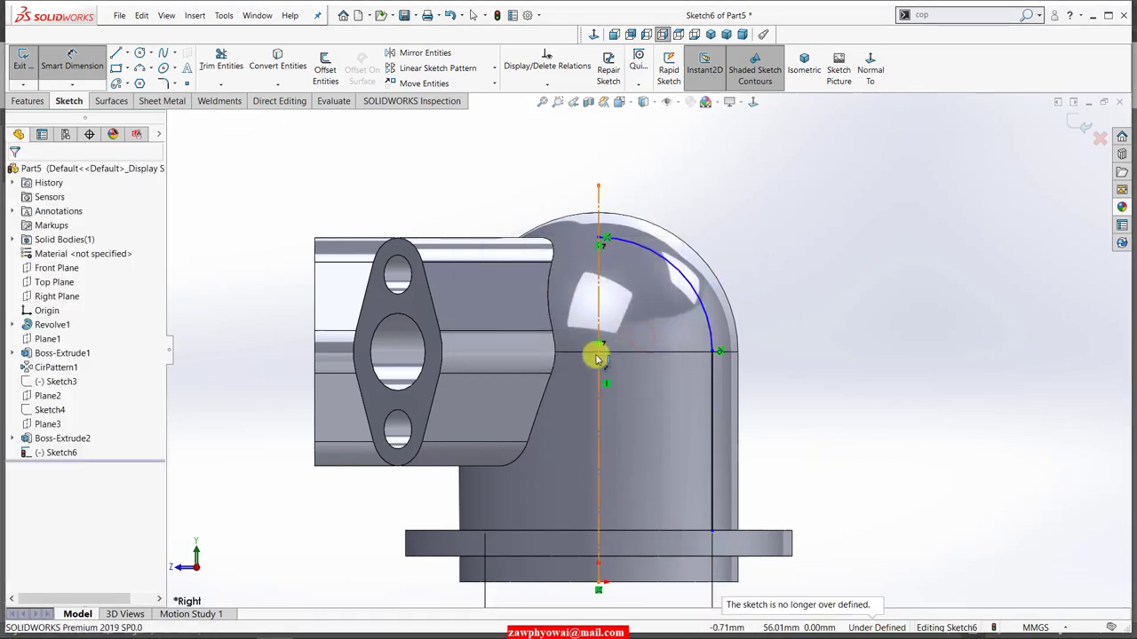
Step: Dimension the arc centre's height above the origin as 56.64, checking the reference drawing
click(599, 352)
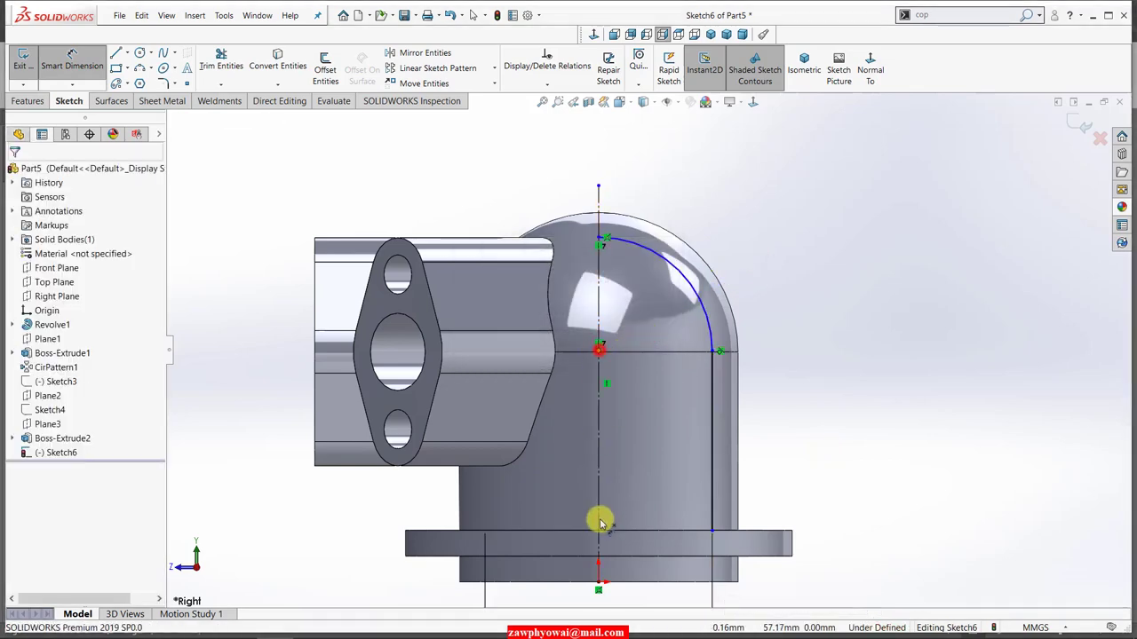
click(598, 583)
click(621, 459)
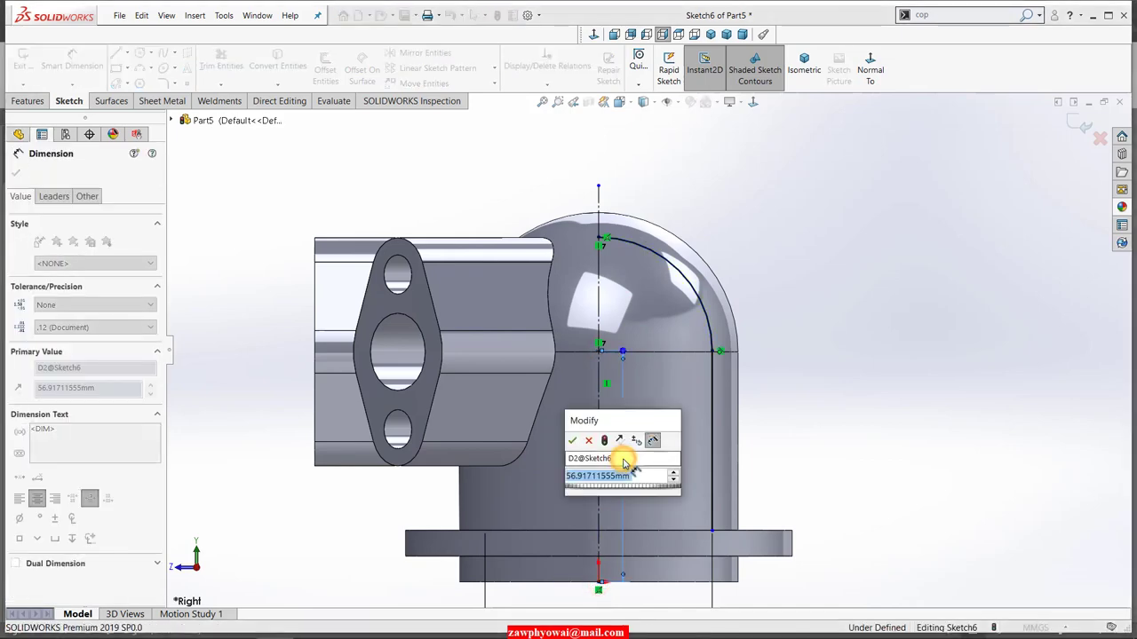
click(349, 626)
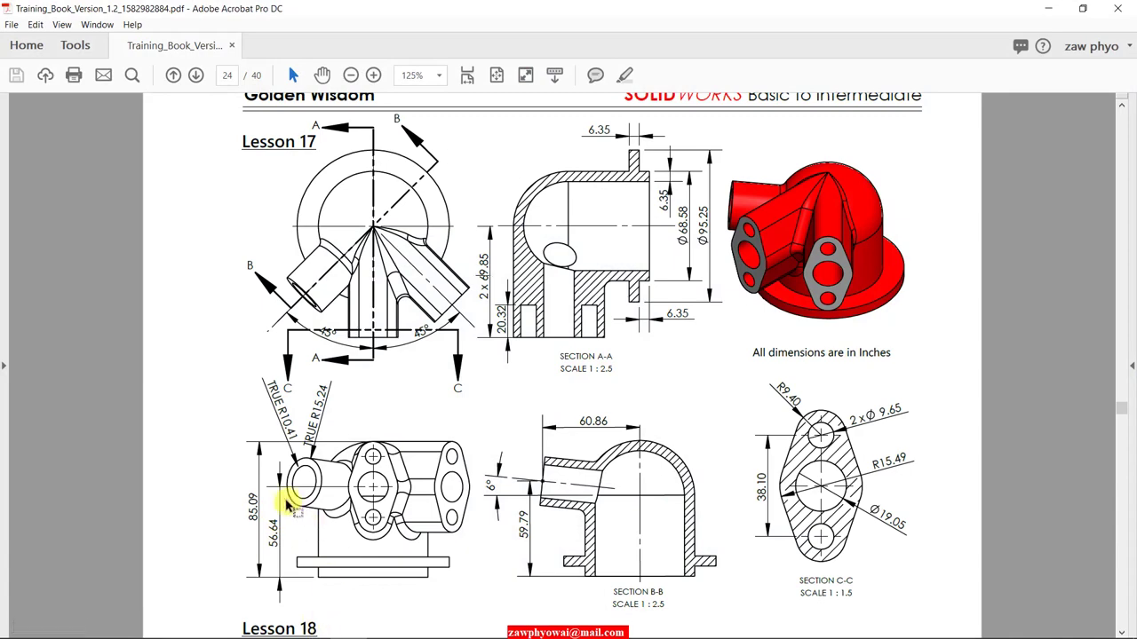
click(354, 629)
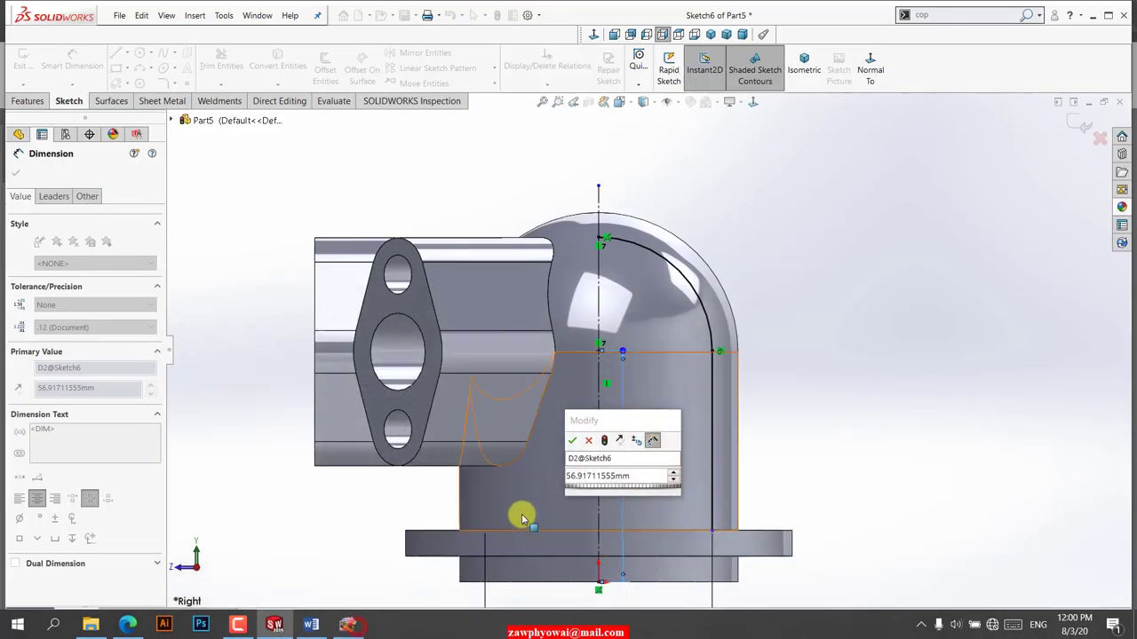
double_click(637, 468)
text(5)
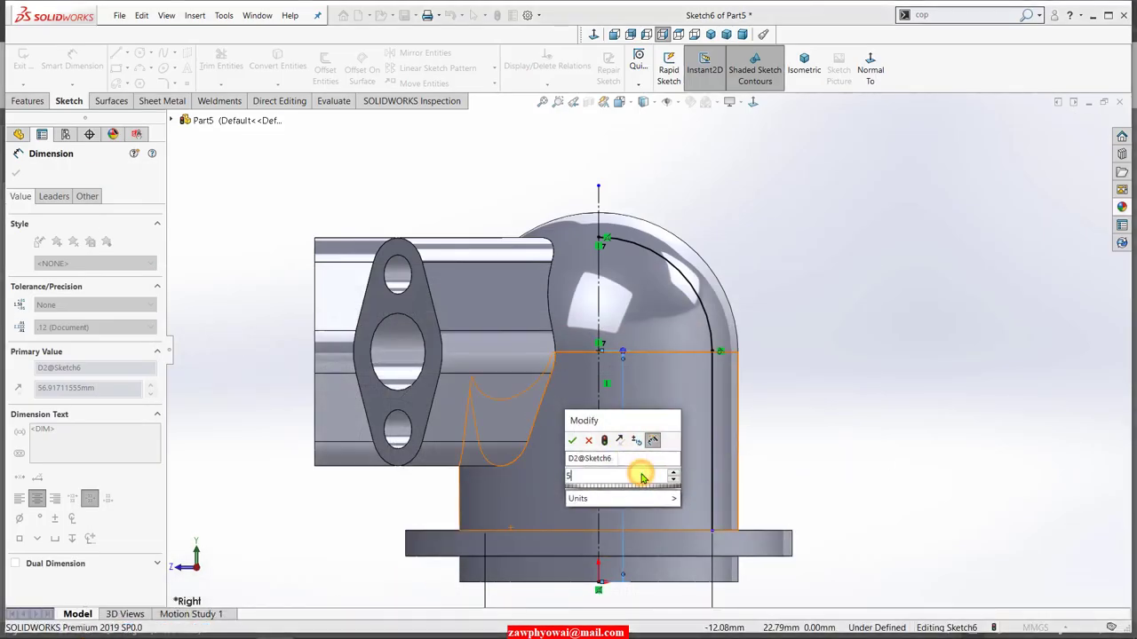
text(6.64)
key(Return)
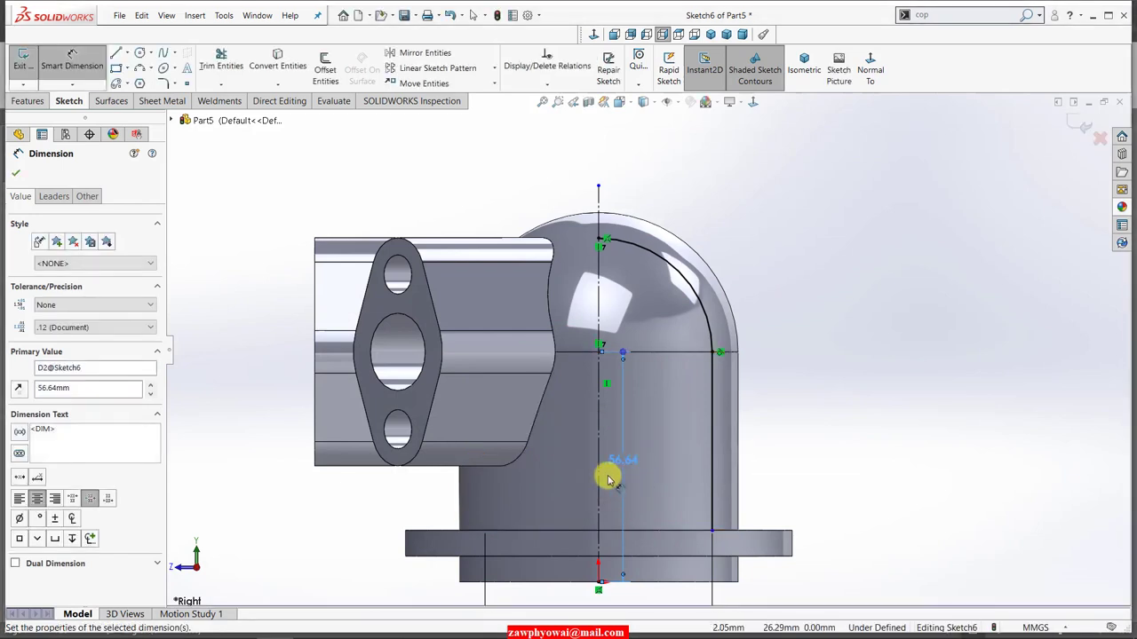
click(17, 176)
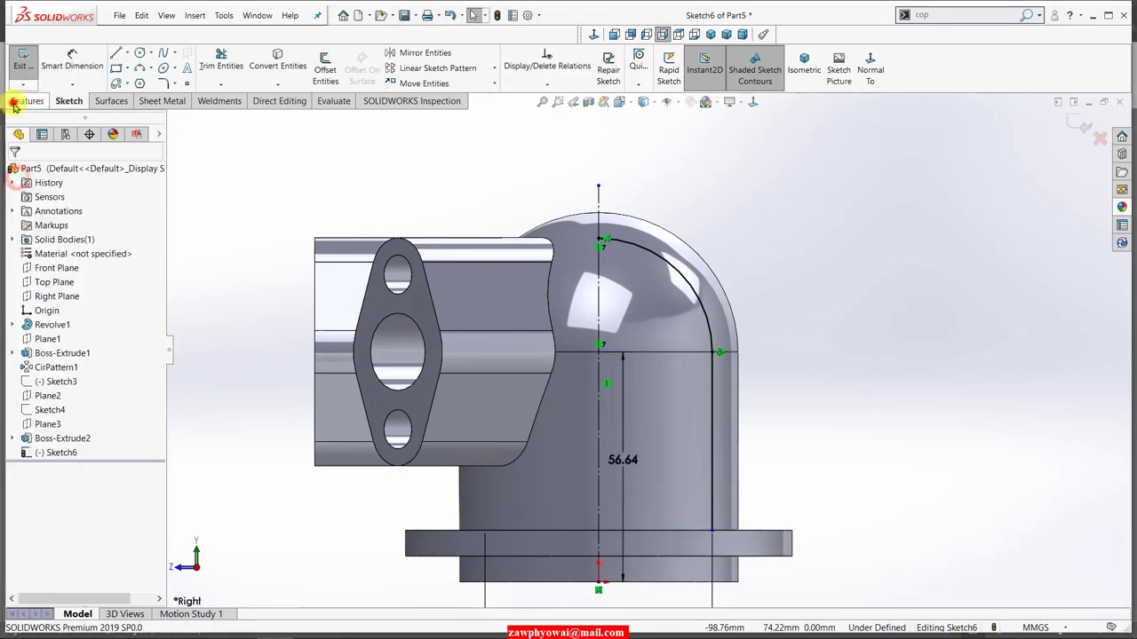
click(15, 103)
Step: Preview a Revolved Cut with Sketch6 auto-closed, then cancel it and reopen the sketch
click(293, 71)
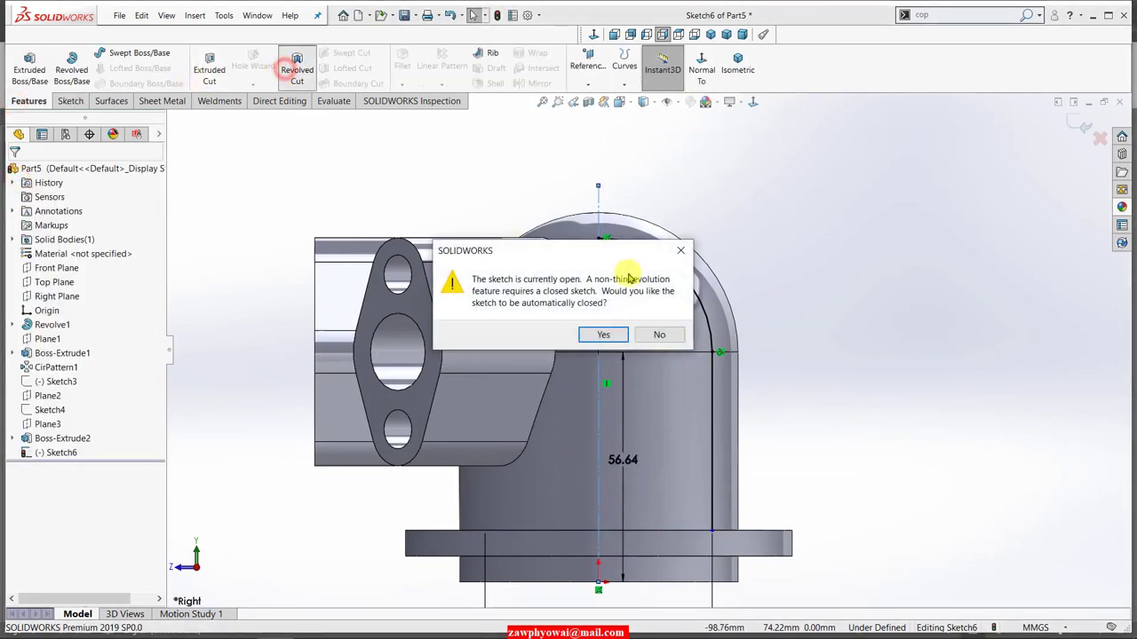
click(603, 334)
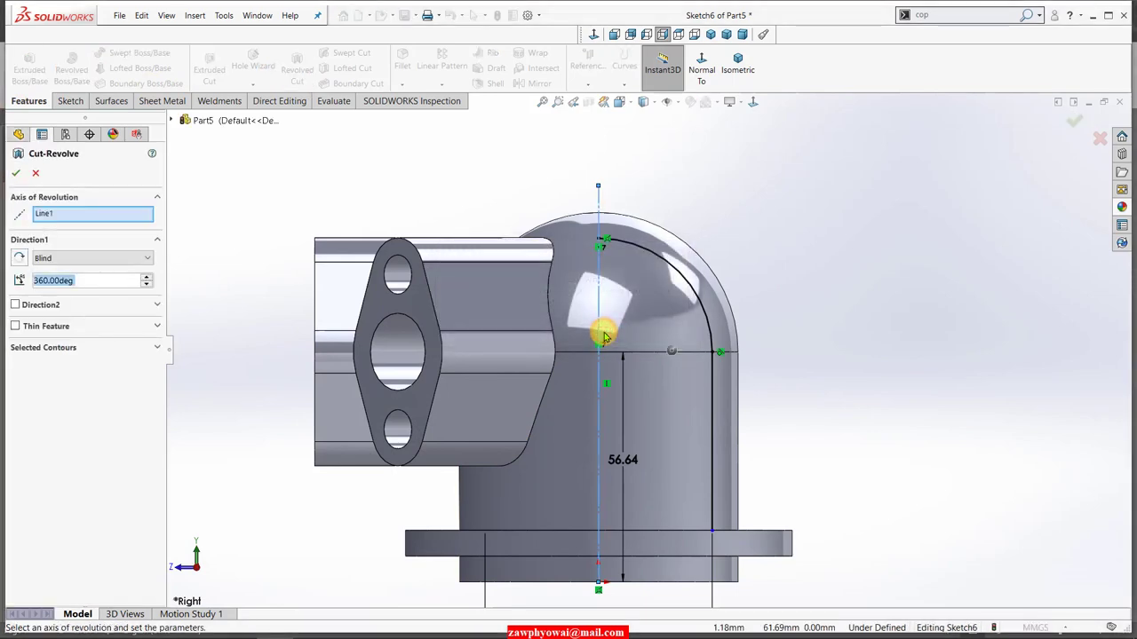
mouse_move(296, 439)
middle_down()
mouse_move(287, 364)
mouse_move(292, 475)
middle_up()
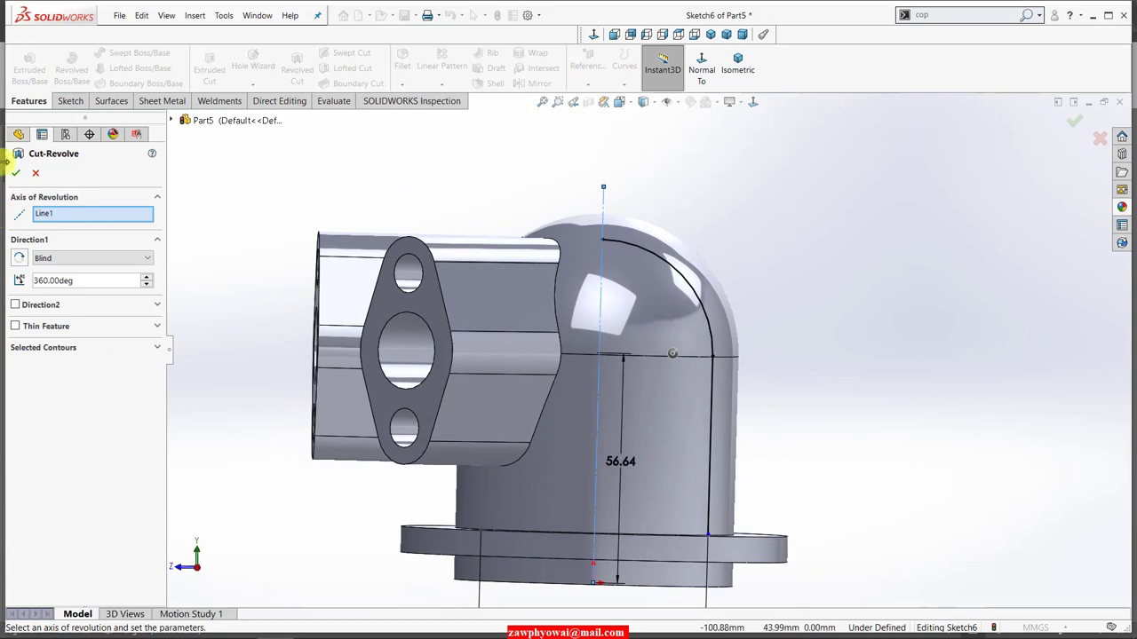
click(37, 171)
click(70, 101)
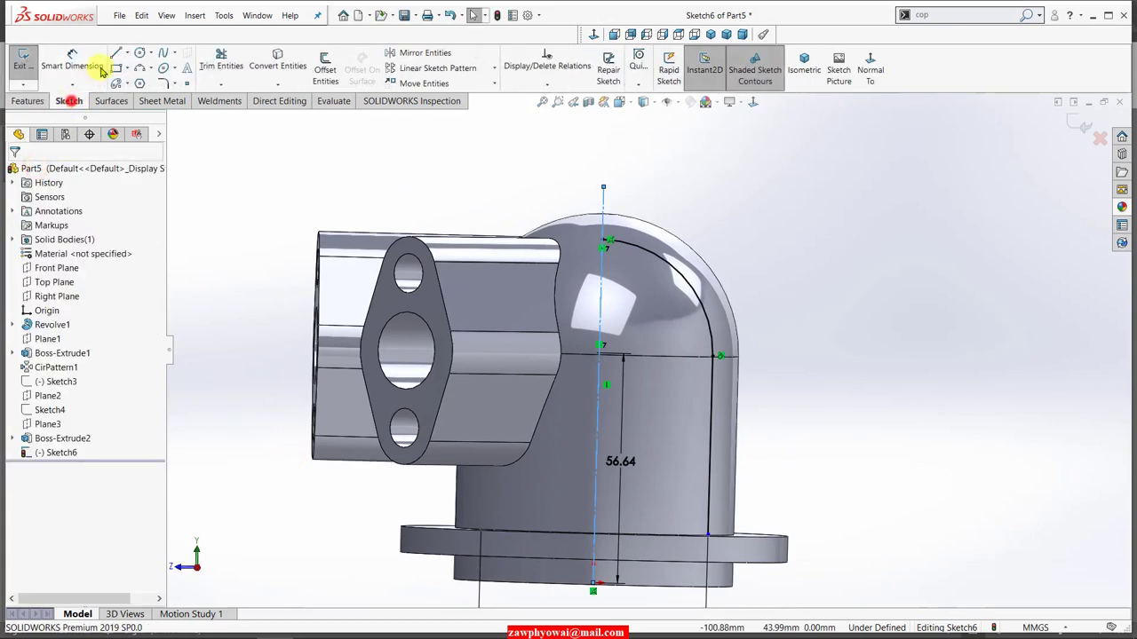
Step: Draw the axis line down to the origin and a short line at the bottom corner, viewed Normal To
click(603, 240)
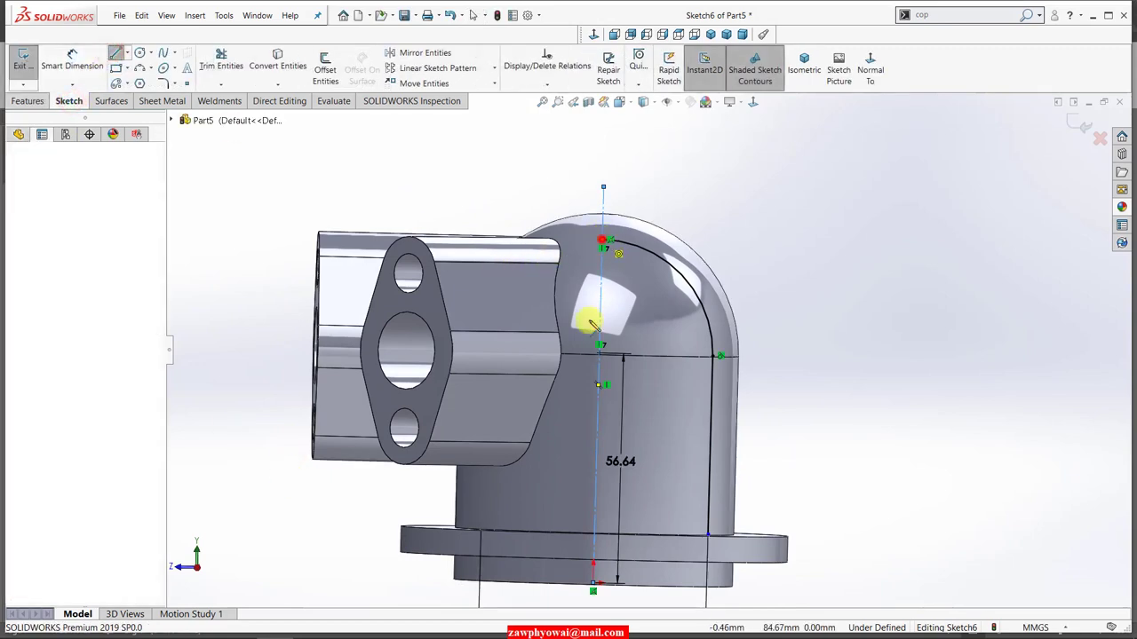
click(593, 586)
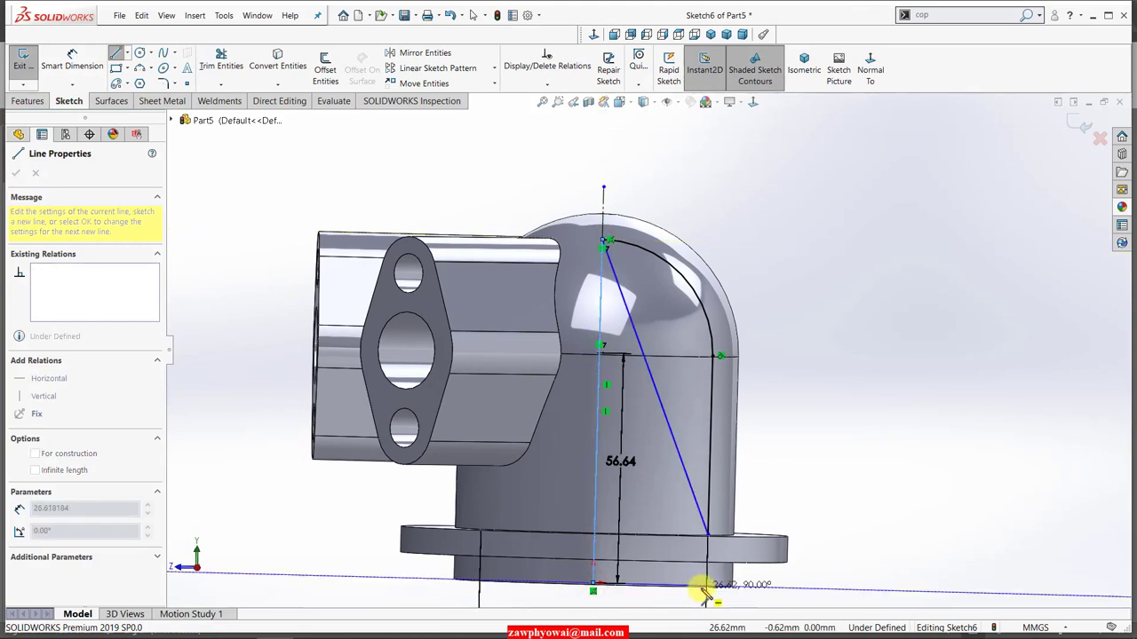
click(707, 588)
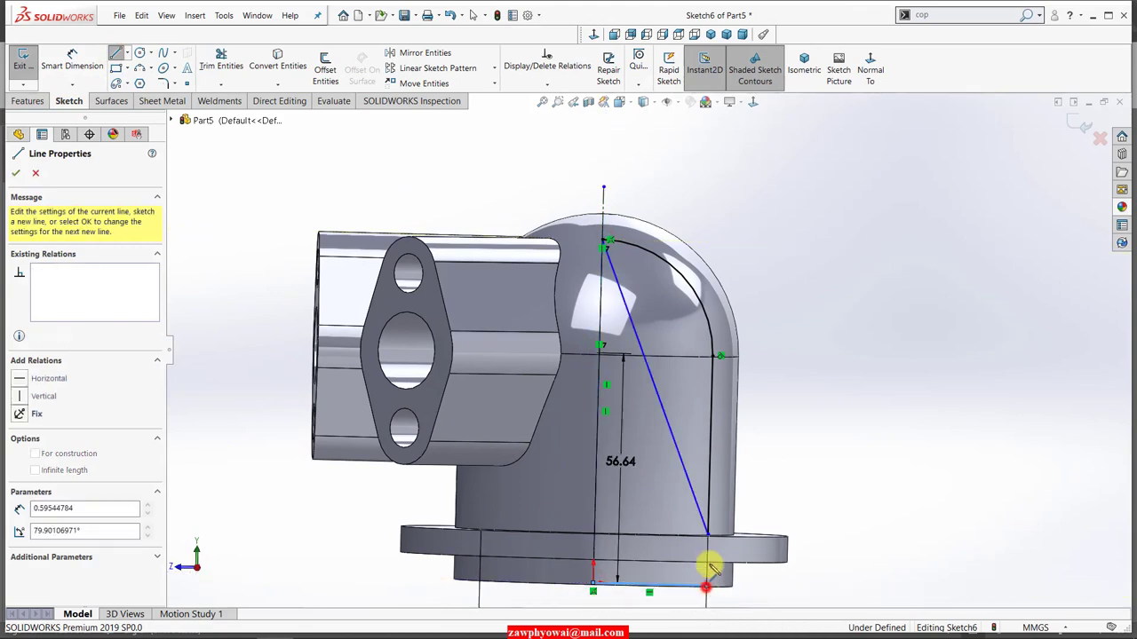
key(Escape)
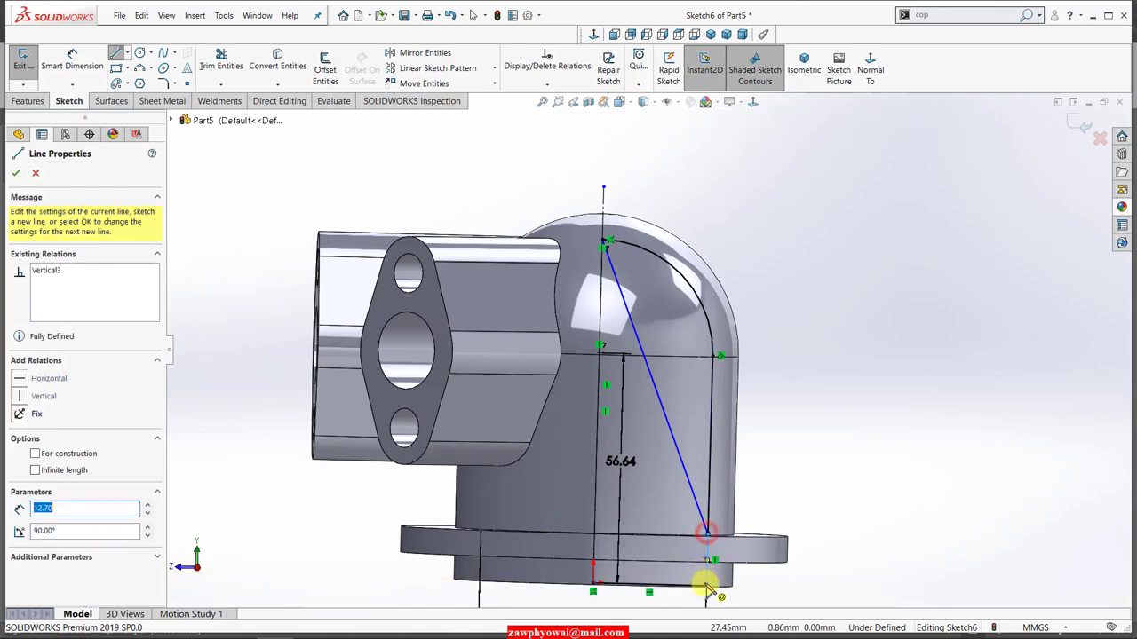
click(873, 78)
key(Escape)
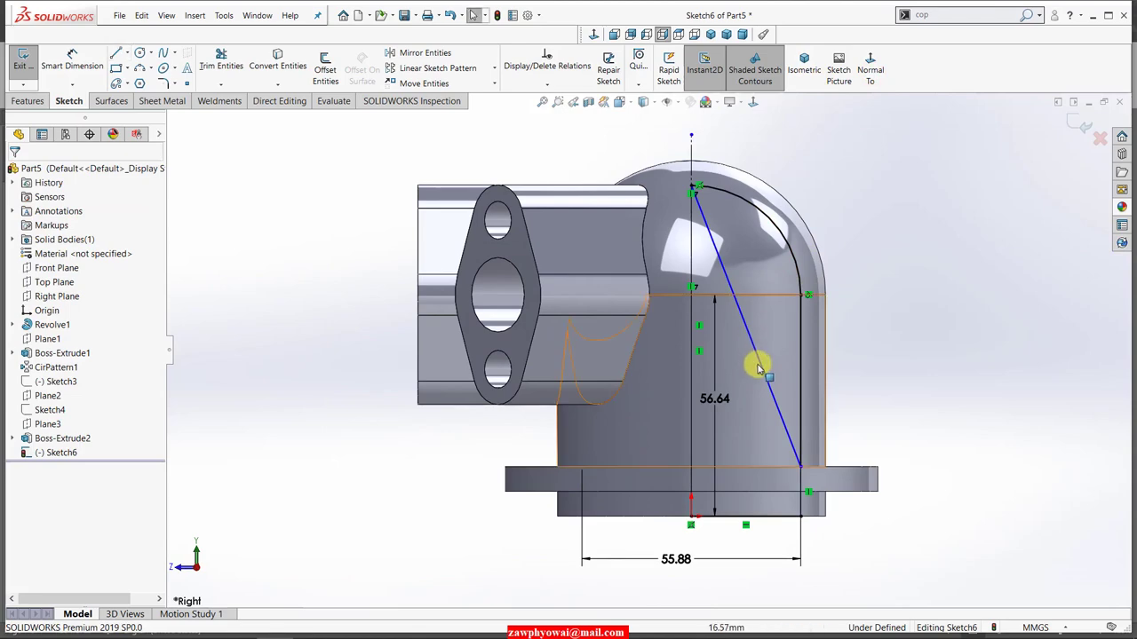
Step: Delete the diagonal sketch line
click(757, 366)
key(Delete)
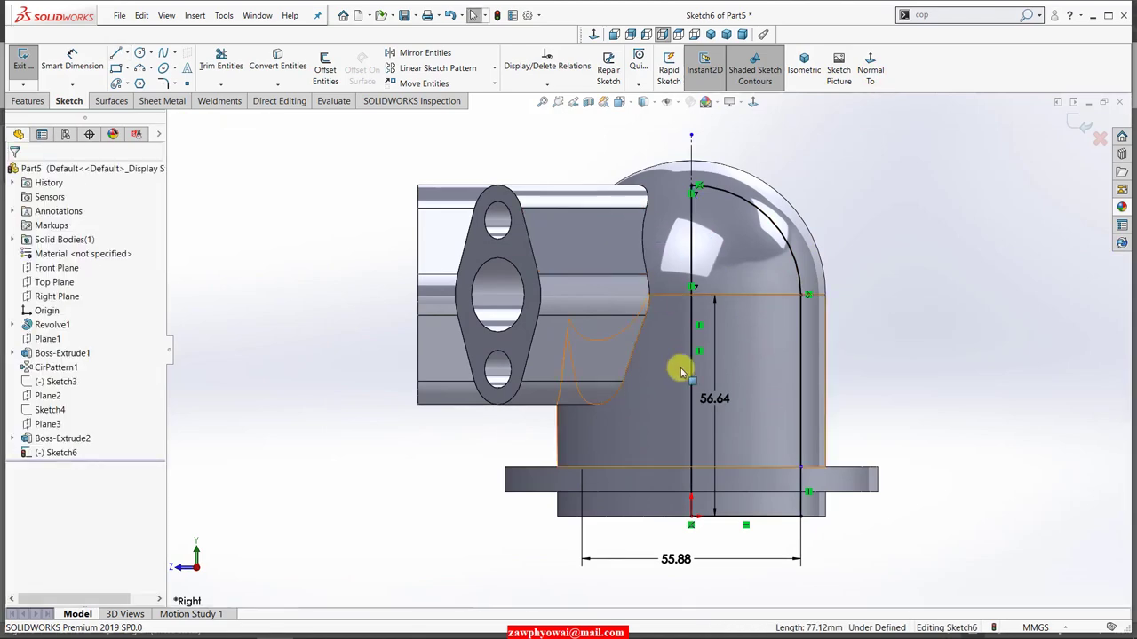
scroll(781, 485, down, 1)
scroll(800, 464, down, 2)
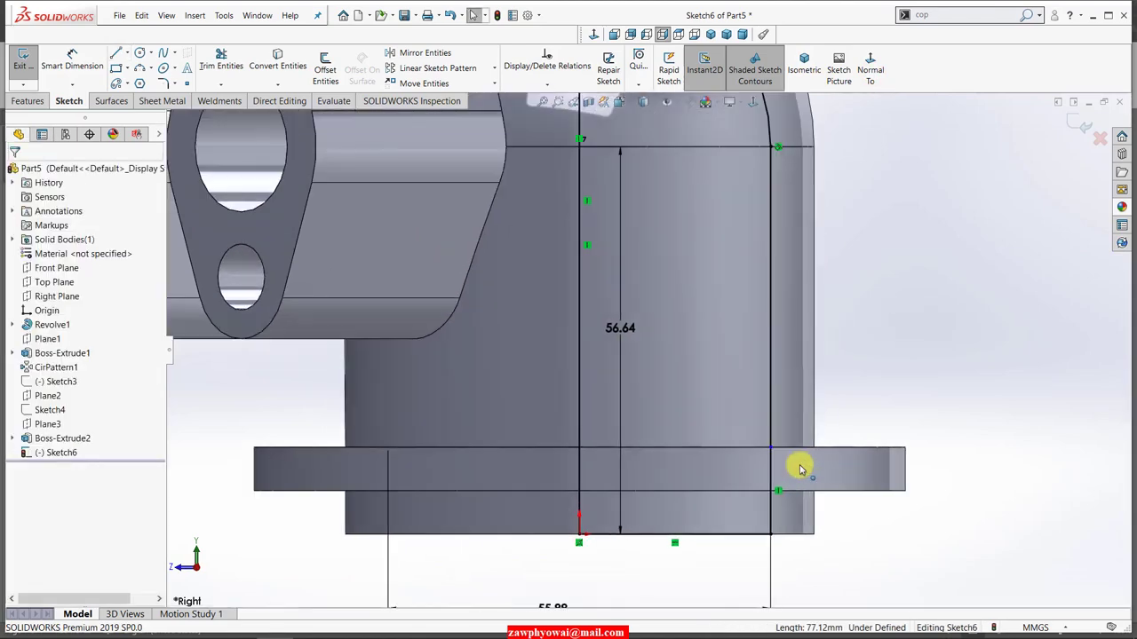
scroll(653, 391, up, 2)
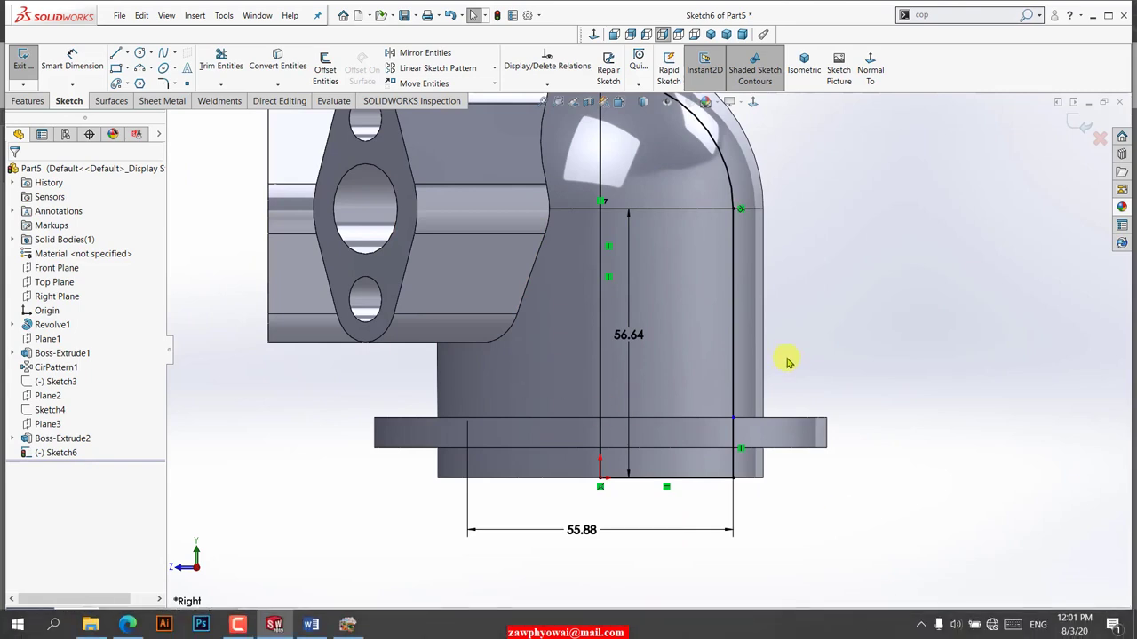
scroll(747, 417, down, 2)
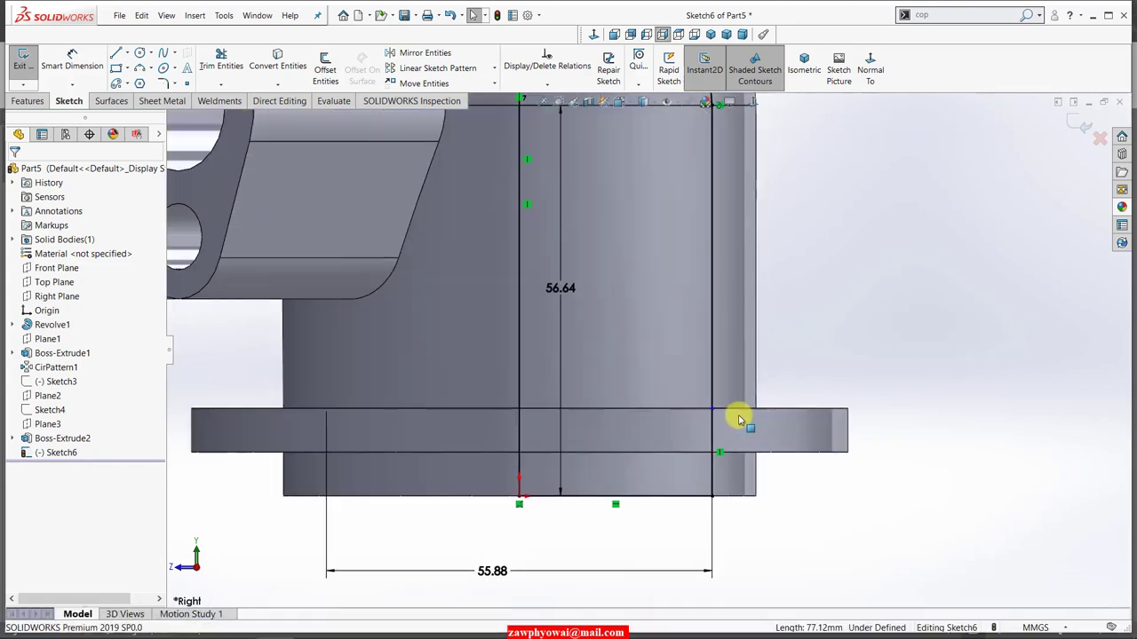
Step: Extend the right vertical line down to the base, fully defining the closed profile
click(714, 331)
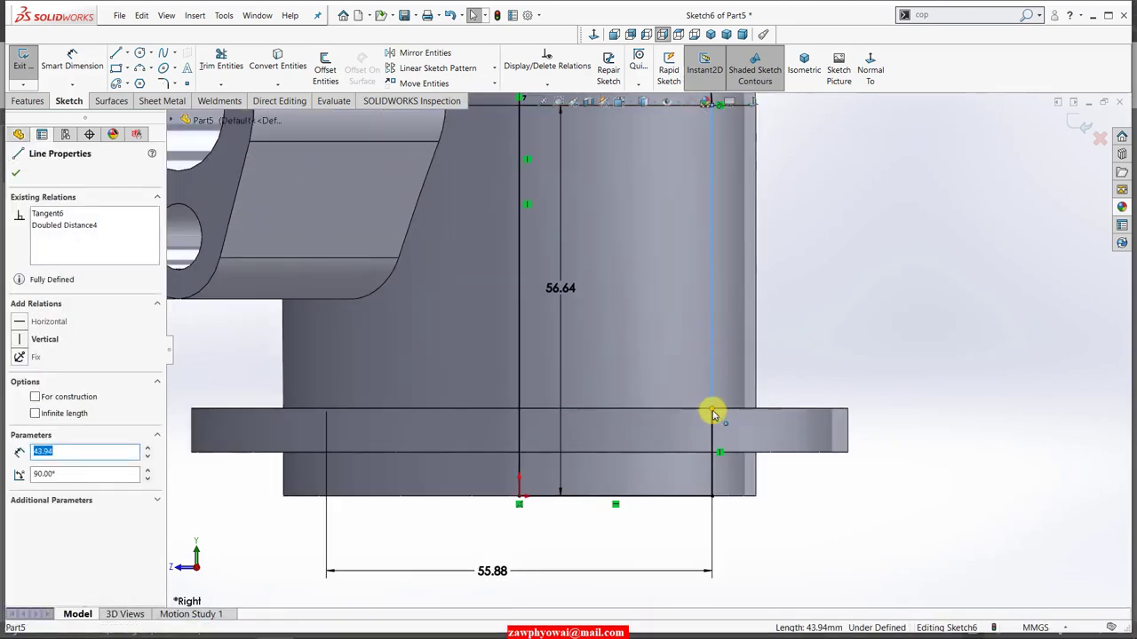
click(713, 412)
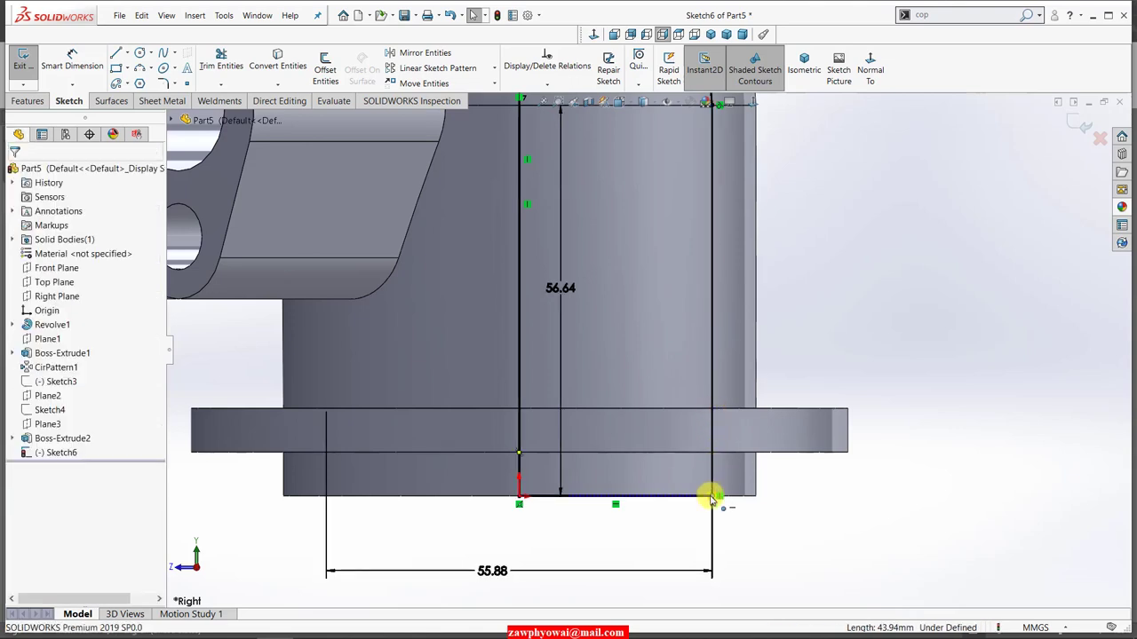
drag(713, 497, 713, 499)
click(842, 502)
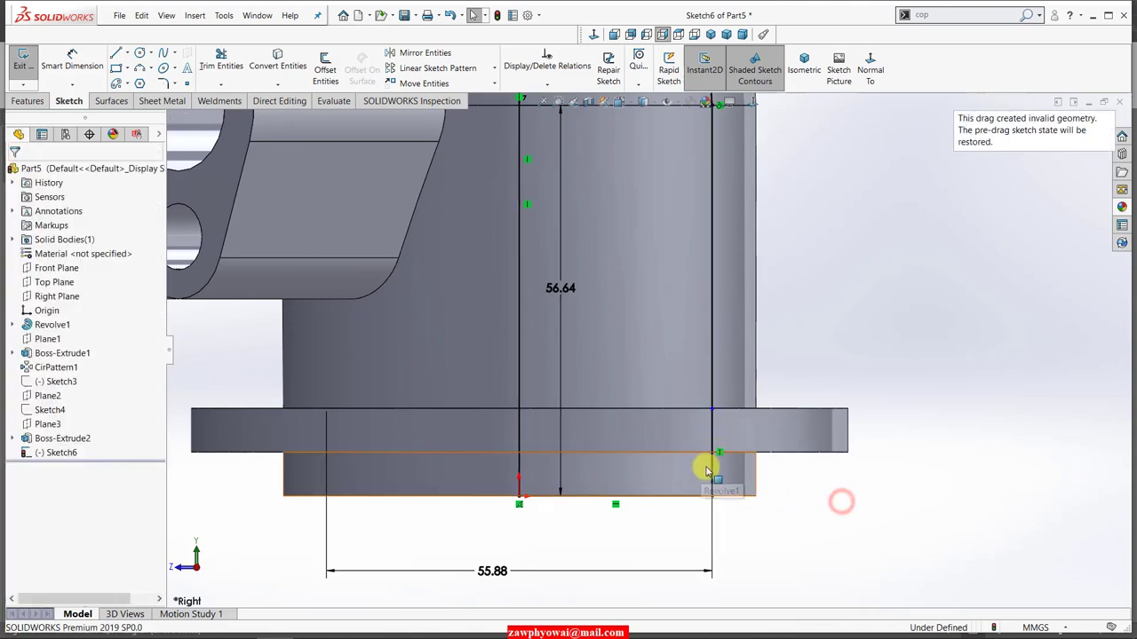
click(711, 471)
key(Escape)
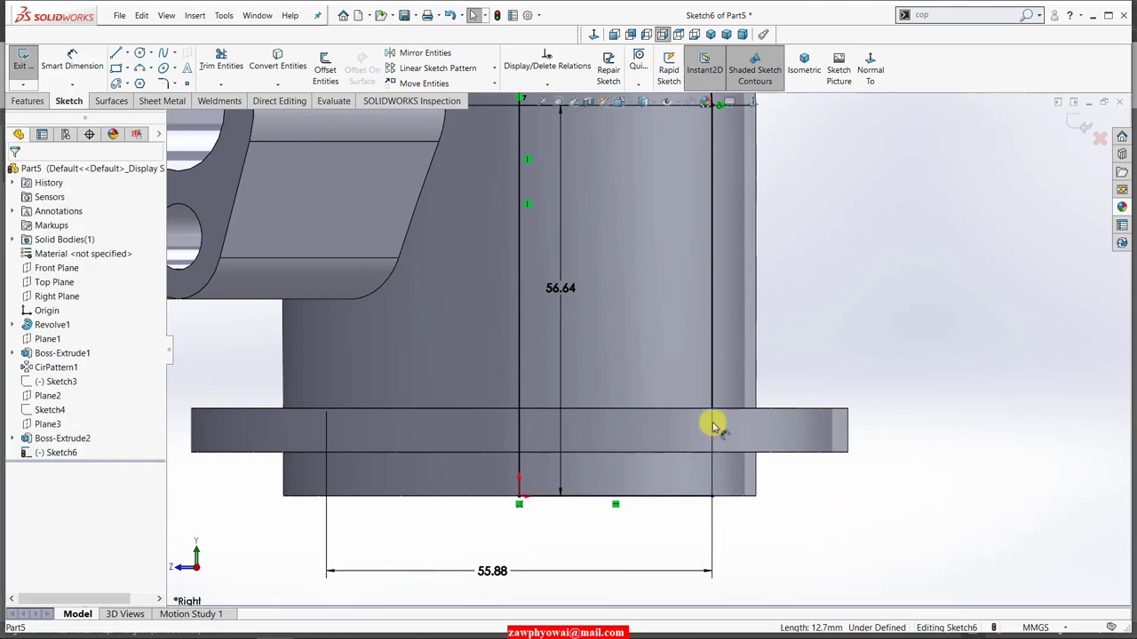
drag(712, 411, 714, 496)
key(z)
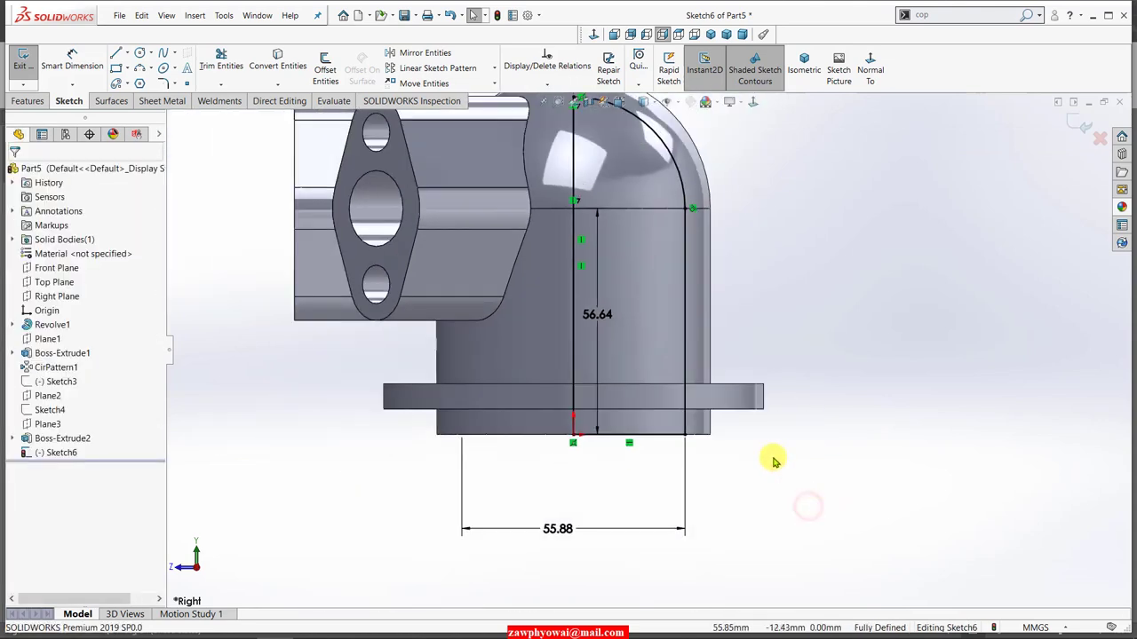
click(23, 102)
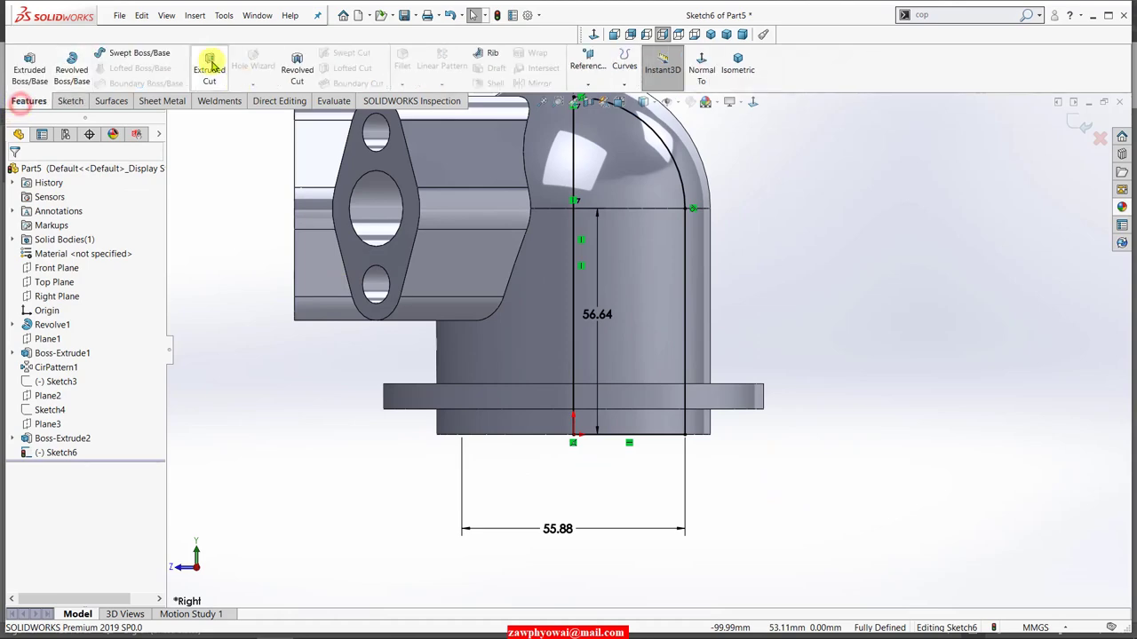
Step: Revolve-cut Sketch6 360° about Line1 as Cut-Revolve1 and inspect the bored port in isometric
click(296, 73)
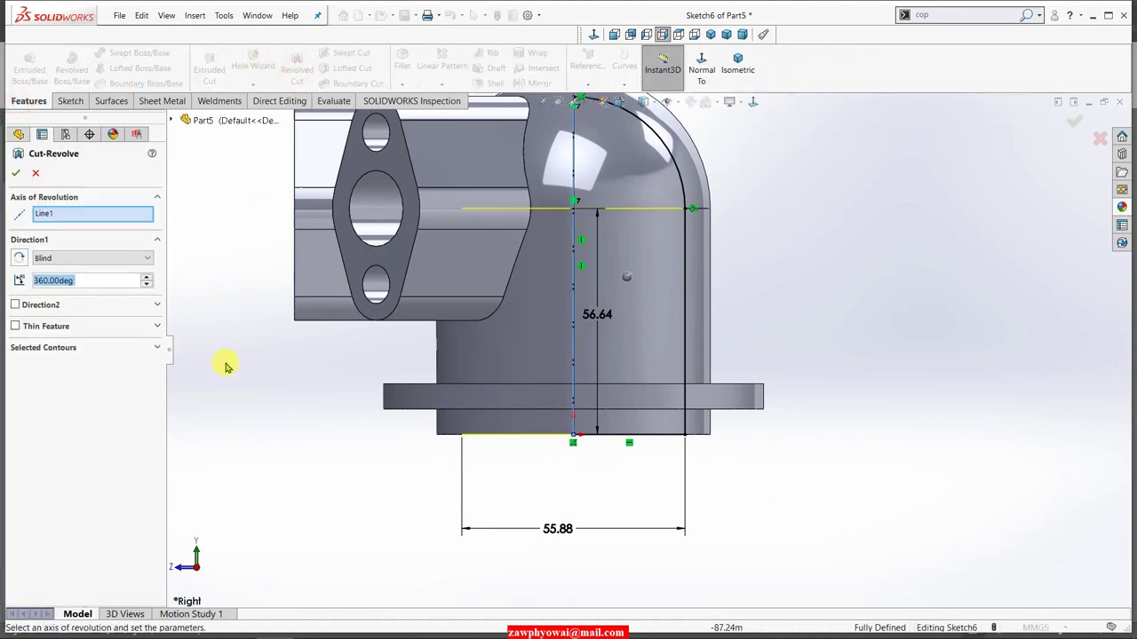
click(18, 175)
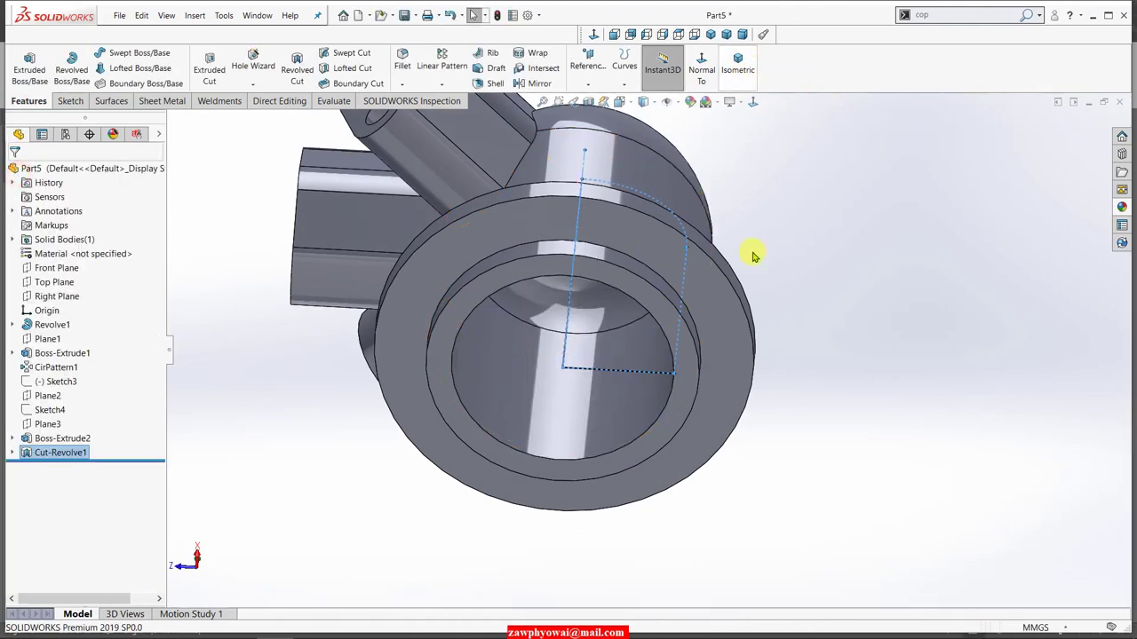
mouse_move(752, 256)
middle_down()
mouse_move(761, 226)
mouse_move(731, 198)
mouse_move(752, 154)
middle_up()
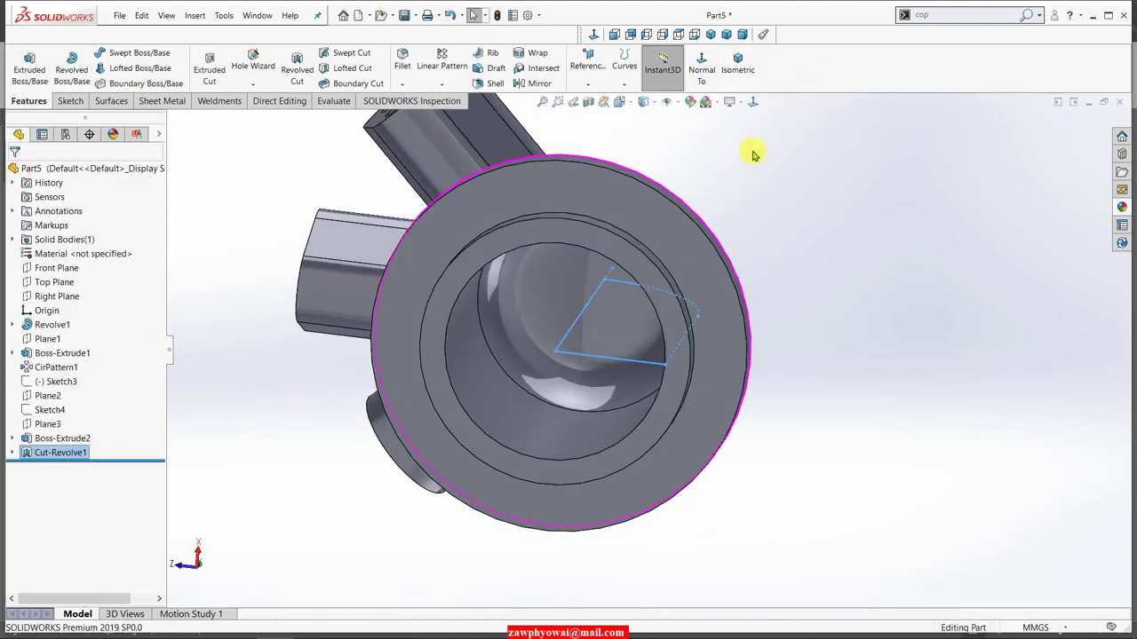
click(740, 71)
scroll(665, 363, down, 2)
scroll(460, 456, down, 2)
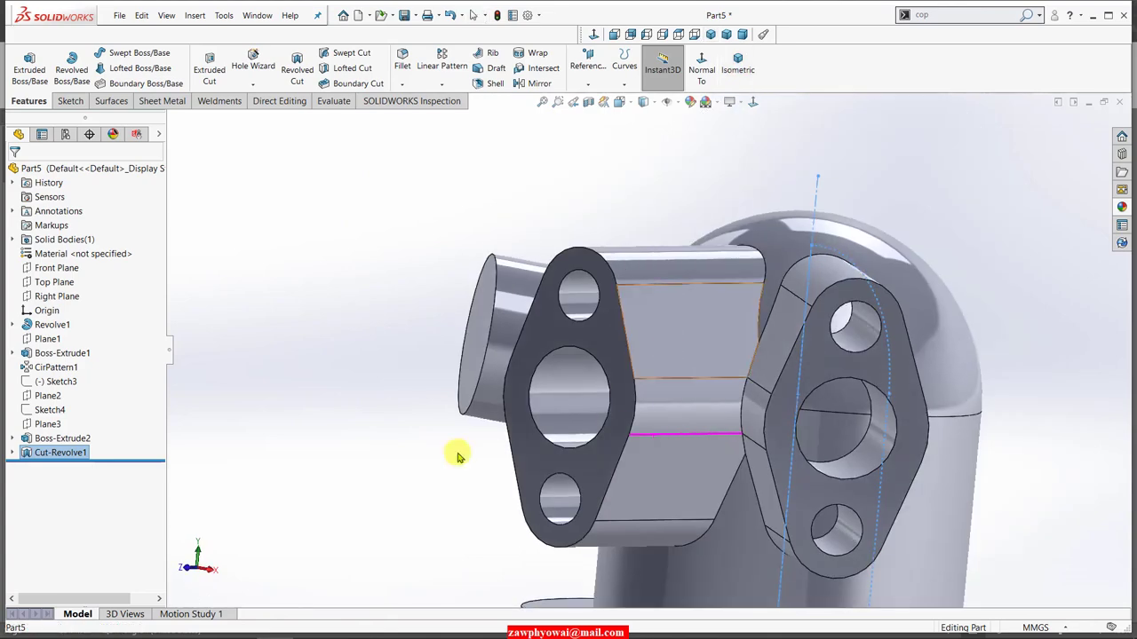
click(412, 442)
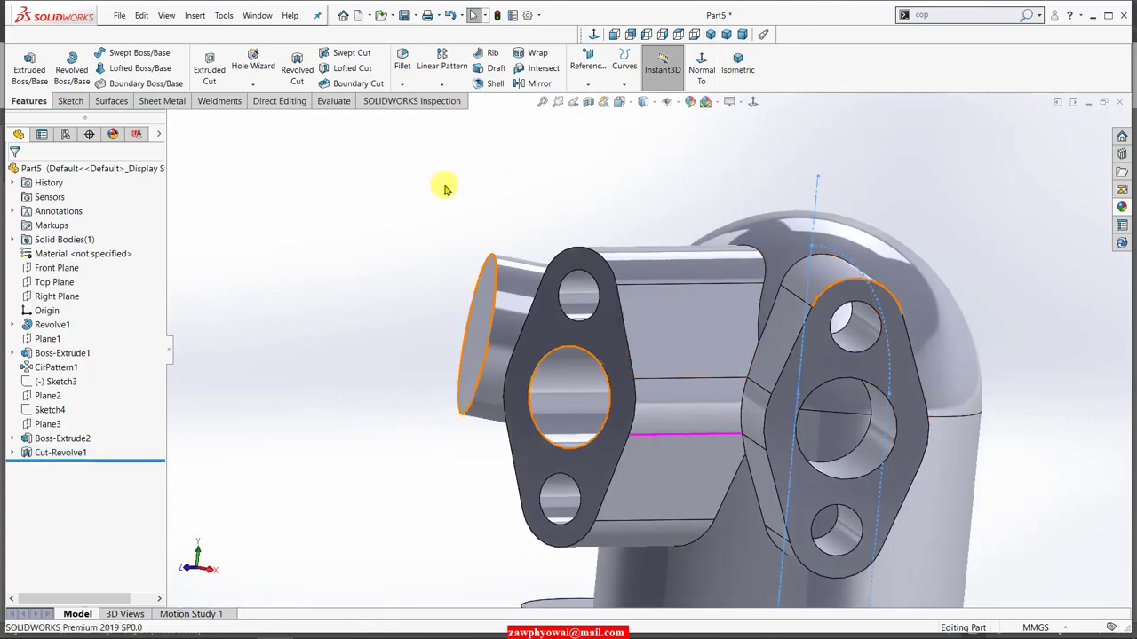
click(535, 341)
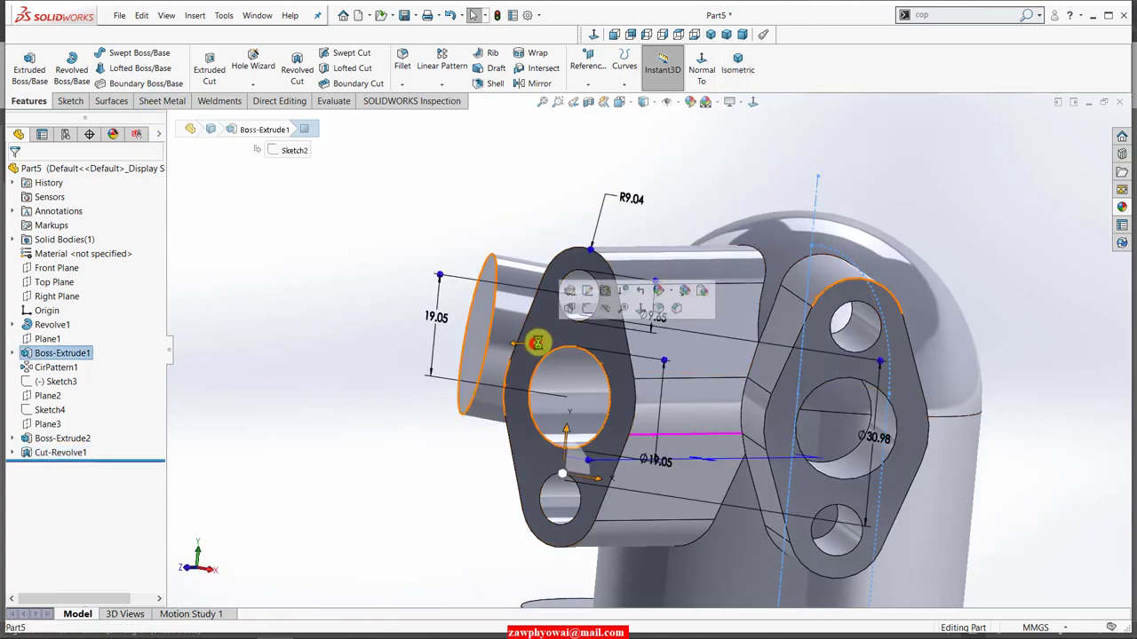
Step: Start Sketch7 on the left flange face, view it face-on, and convert the face outline
click(592, 310)
click(866, 73)
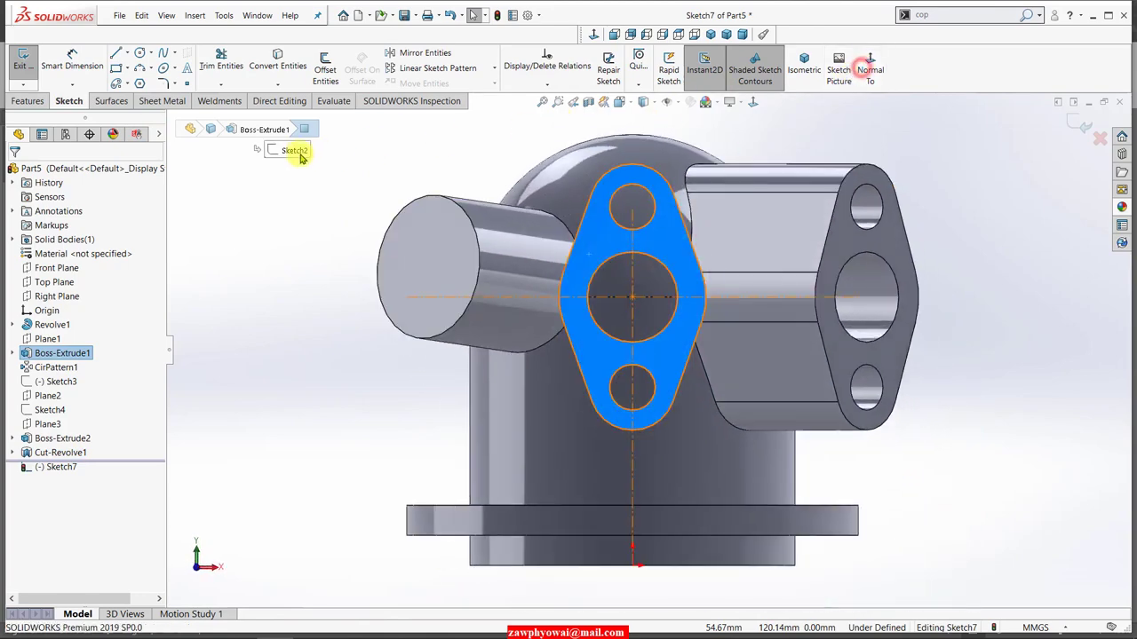
click(277, 57)
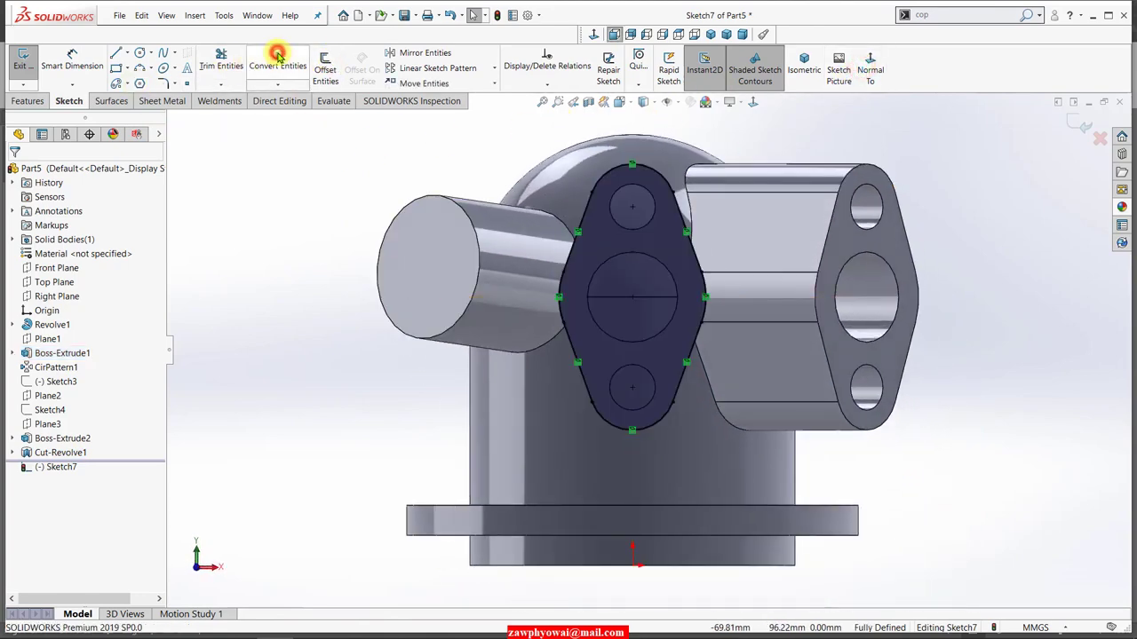
click(26, 102)
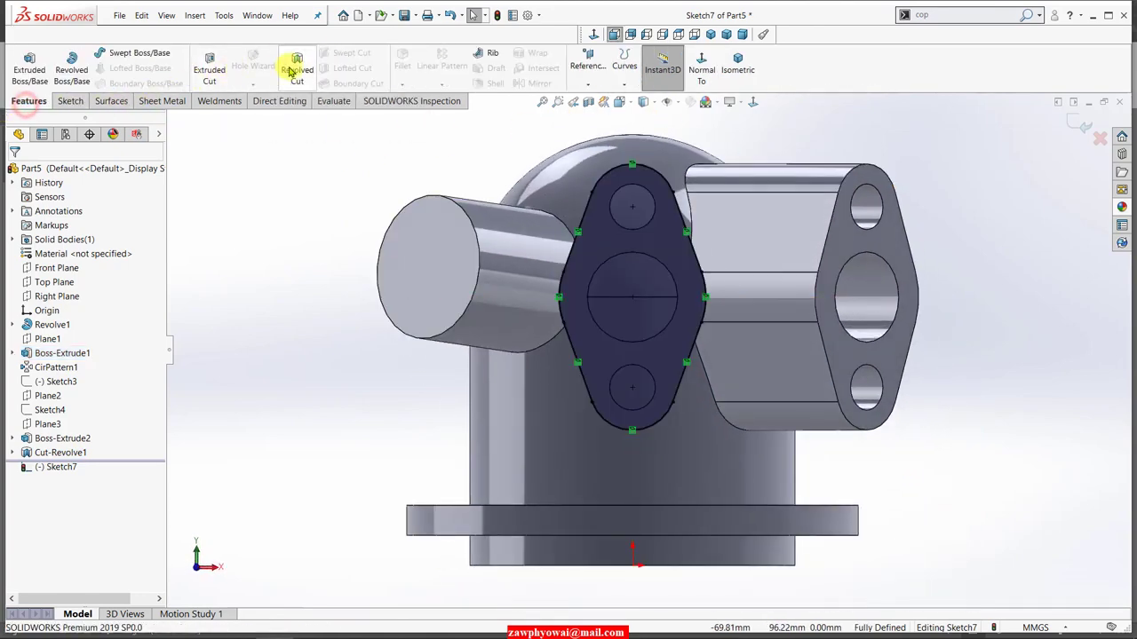
Step: Trial an Extruded Cut on the outline, cancel it, and box-select all Sketch7 entities
click(209, 71)
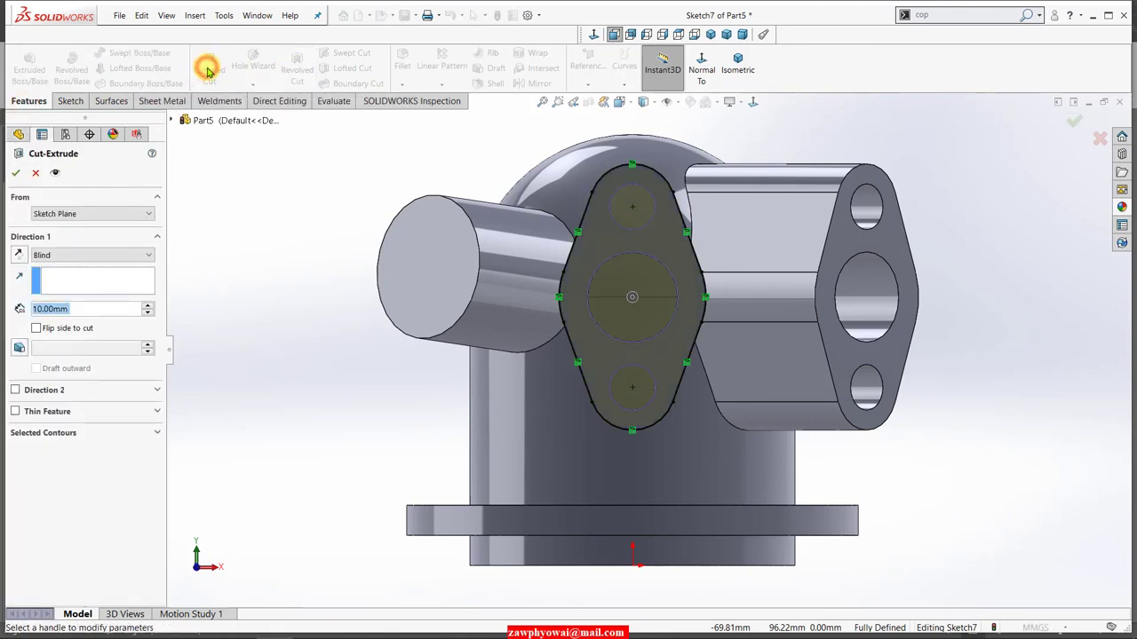
click(642, 219)
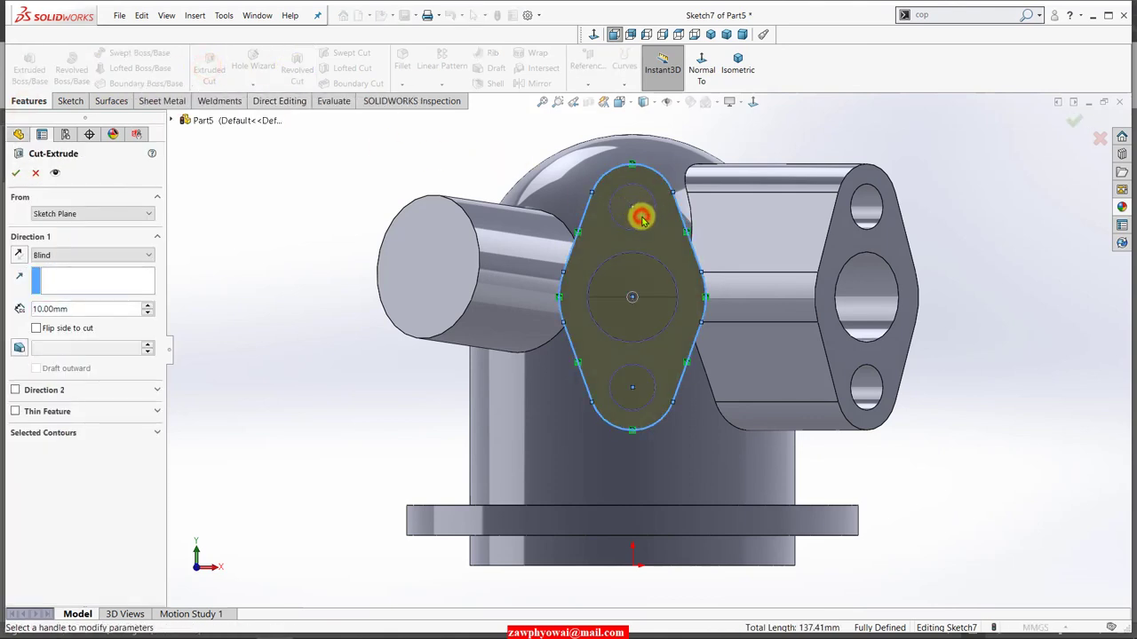
click(650, 317)
middle_drag(650, 317, 642, 360)
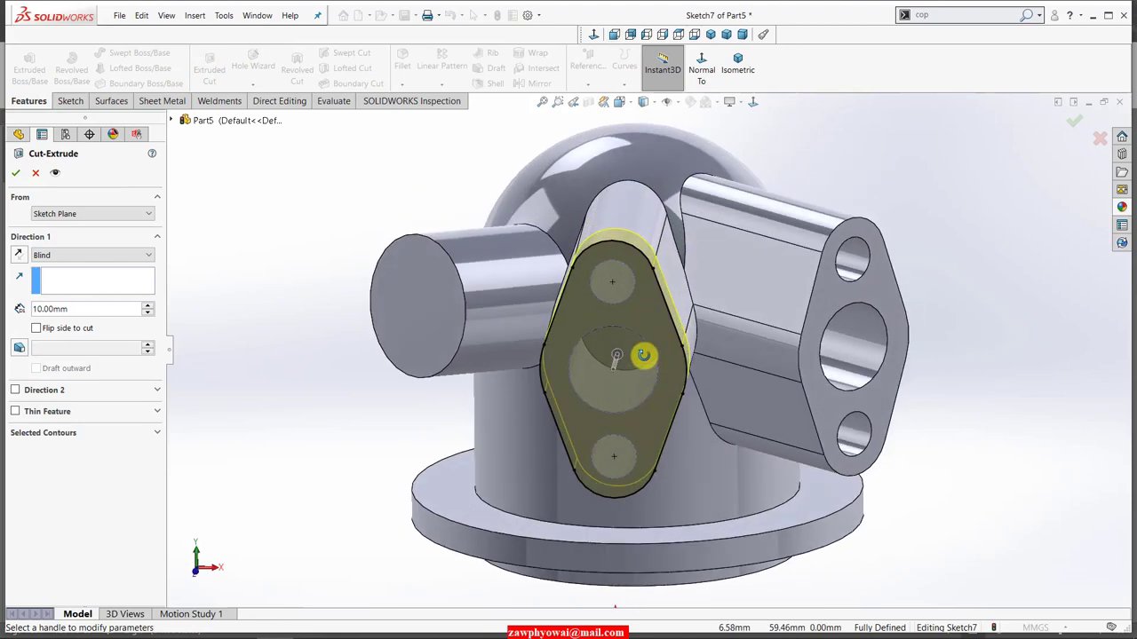
click(35, 176)
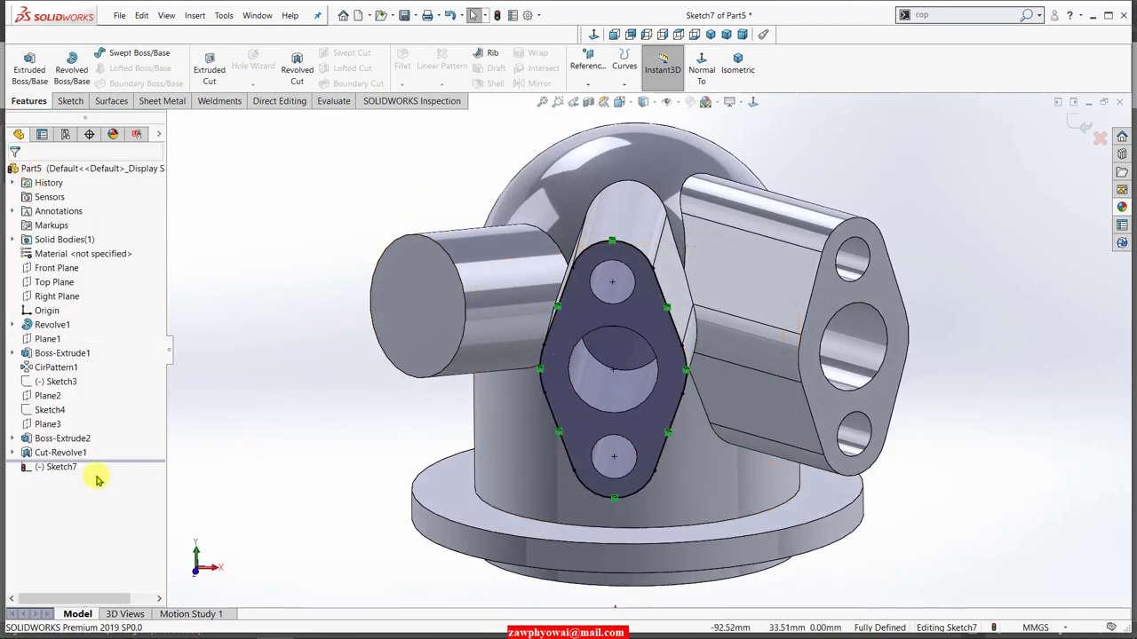
drag(538, 210, 713, 544)
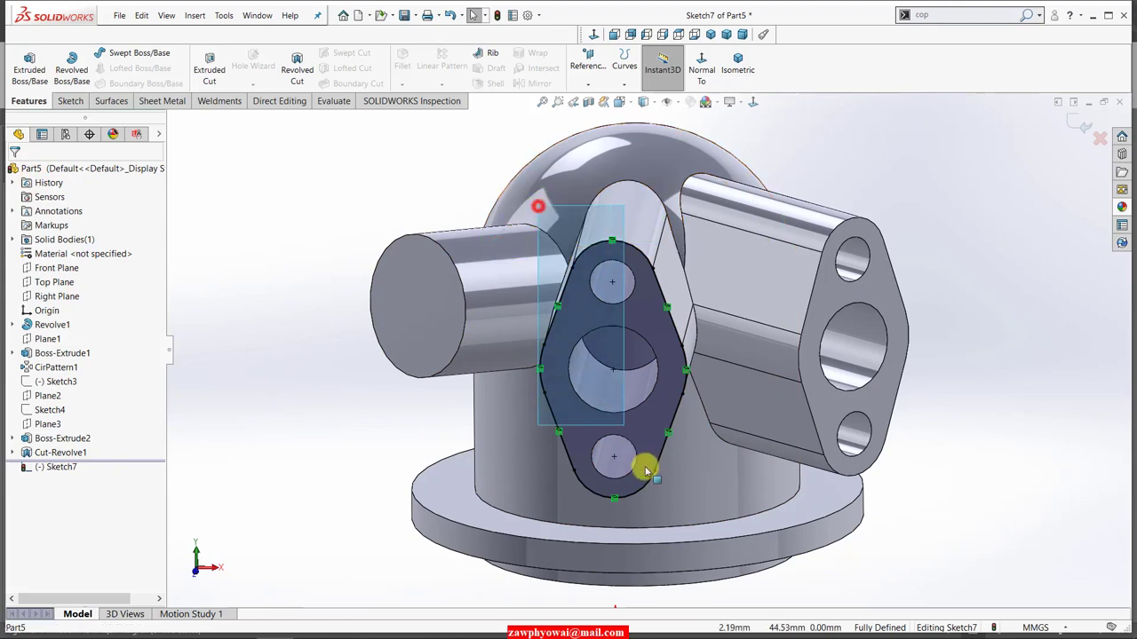
Step: Convert the front flange's three hole edges into Sketch7 circles
click(368, 373)
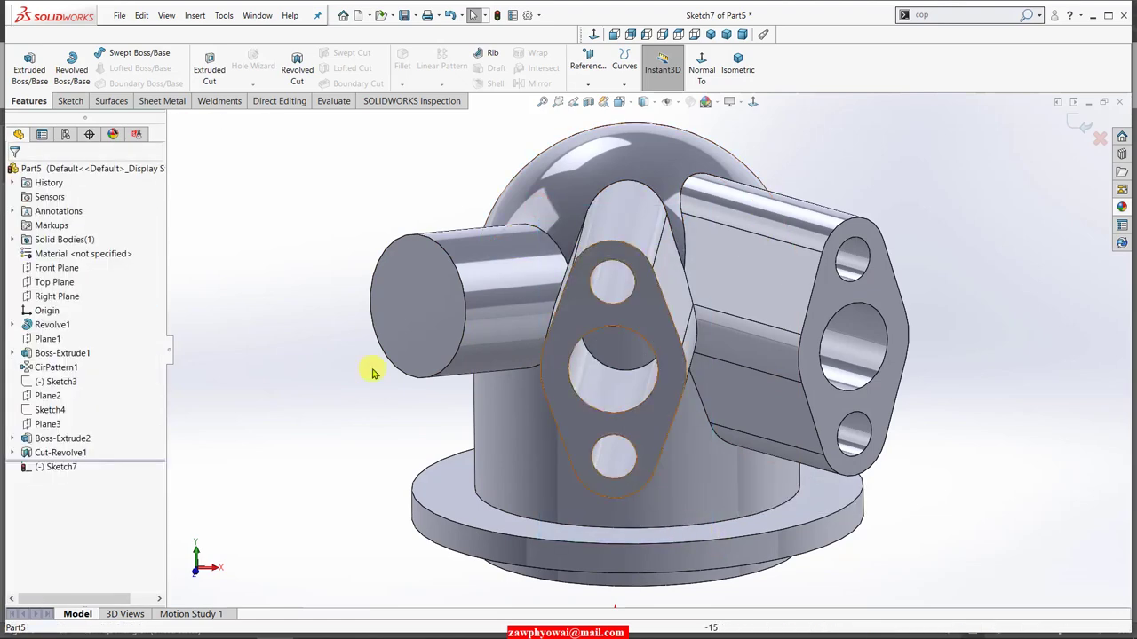
click(86, 102)
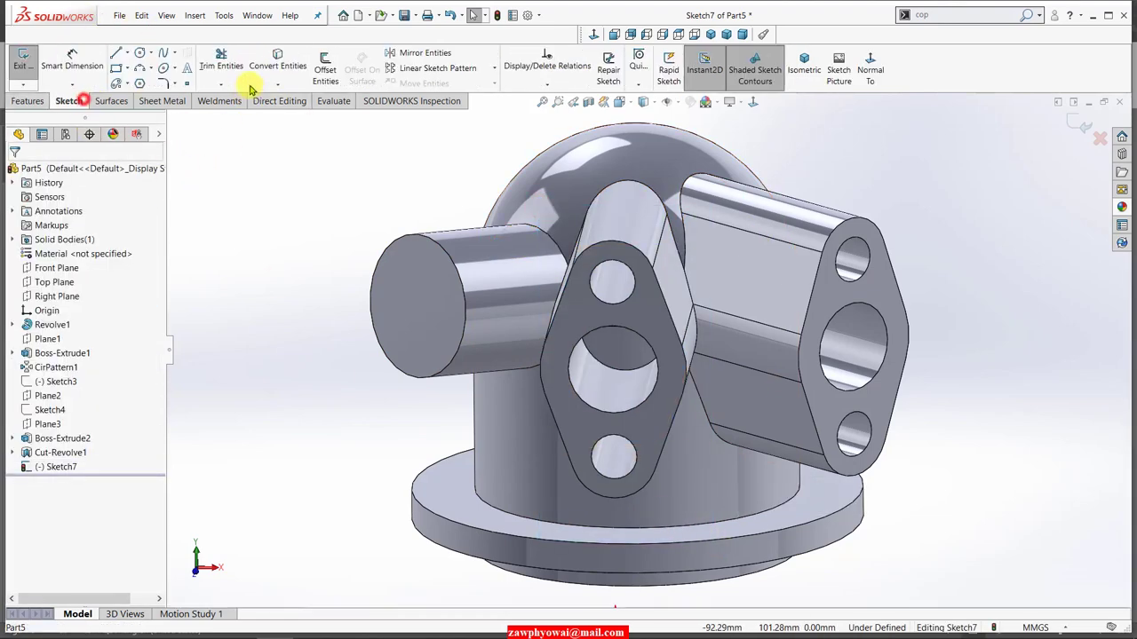
click(273, 62)
click(620, 332)
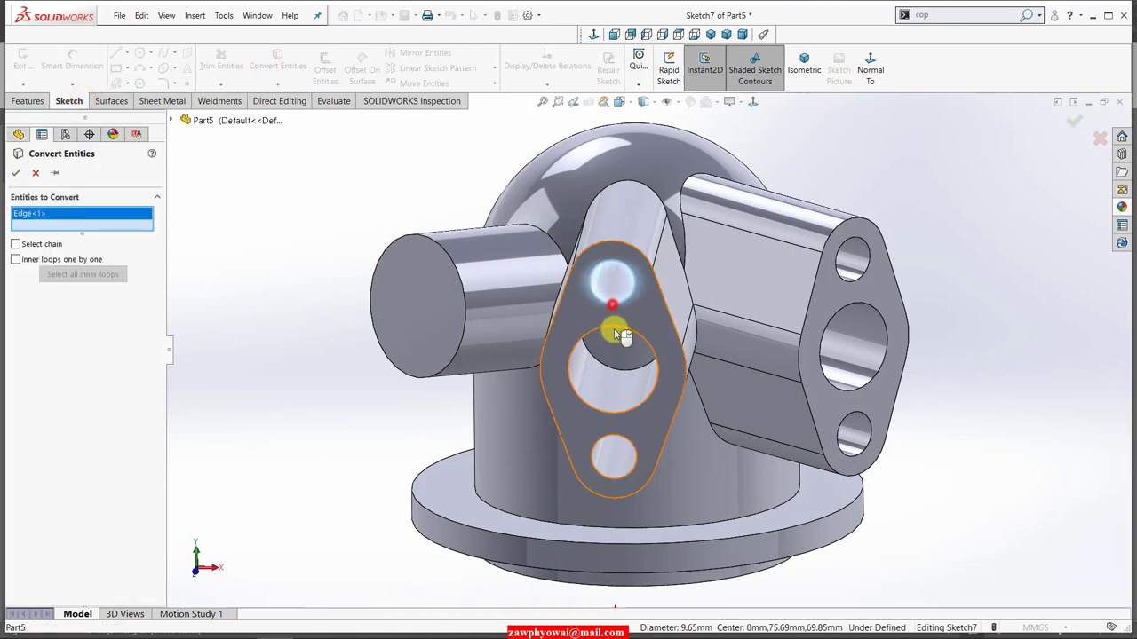
click(566, 372)
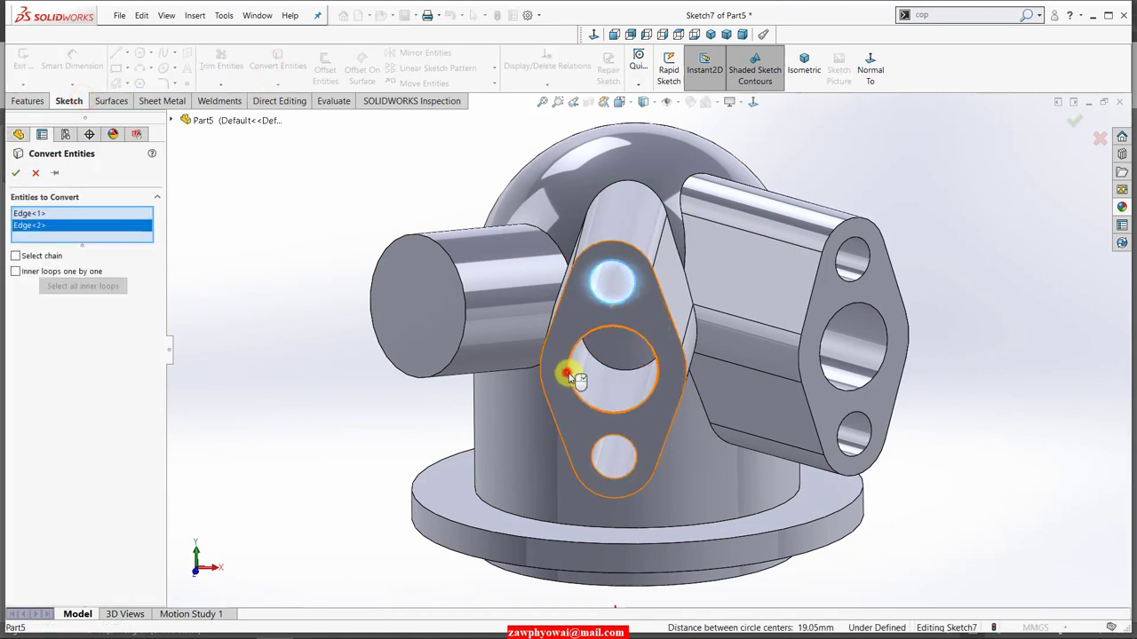
click(594, 463)
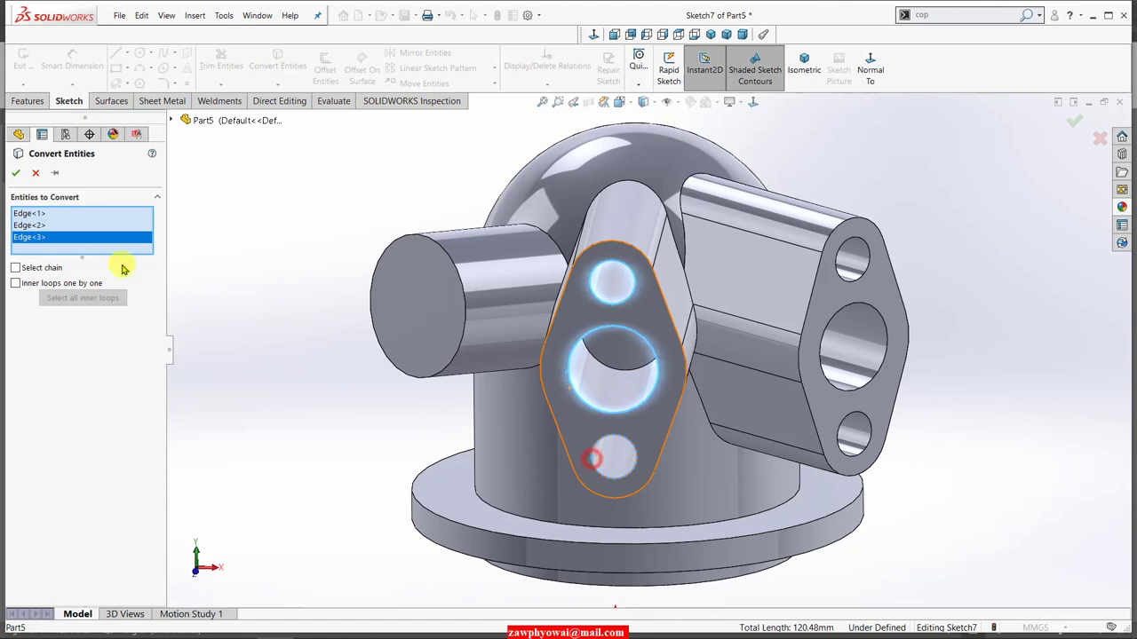
click(16, 175)
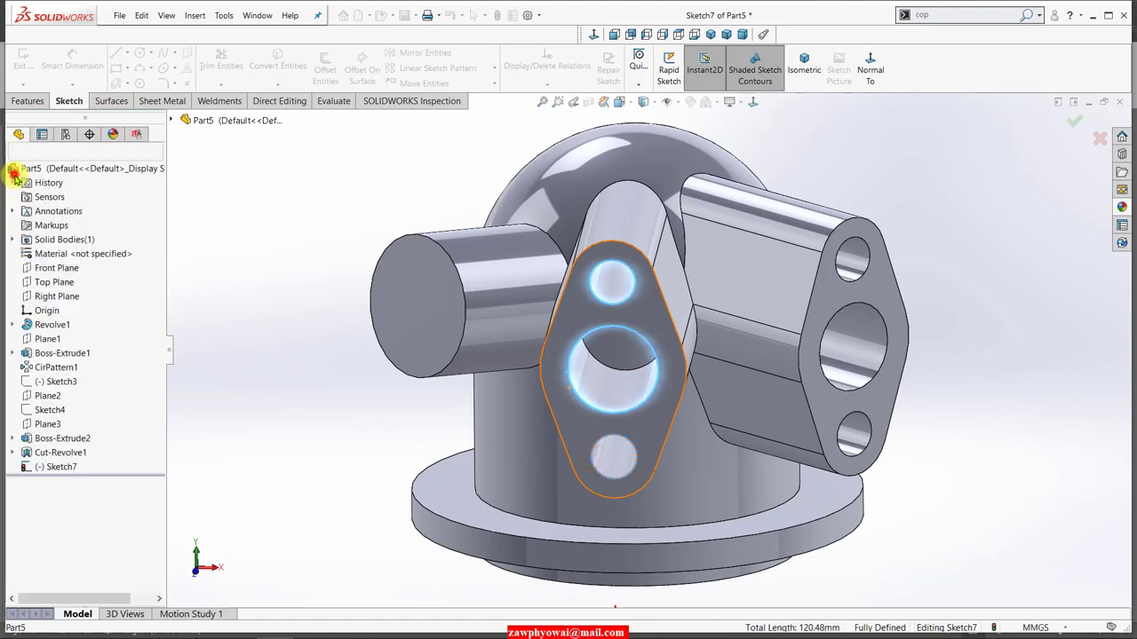
Step: Extruded-cut the three circles Up To Next as Cut-Extrude1
click(29, 97)
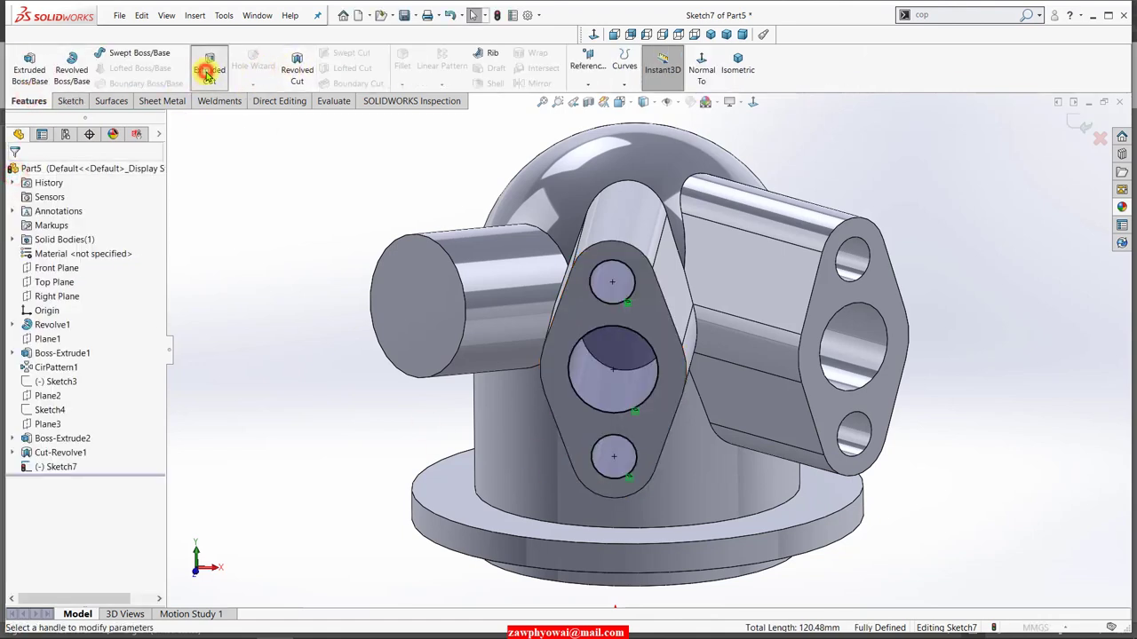
click(207, 75)
click(97, 256)
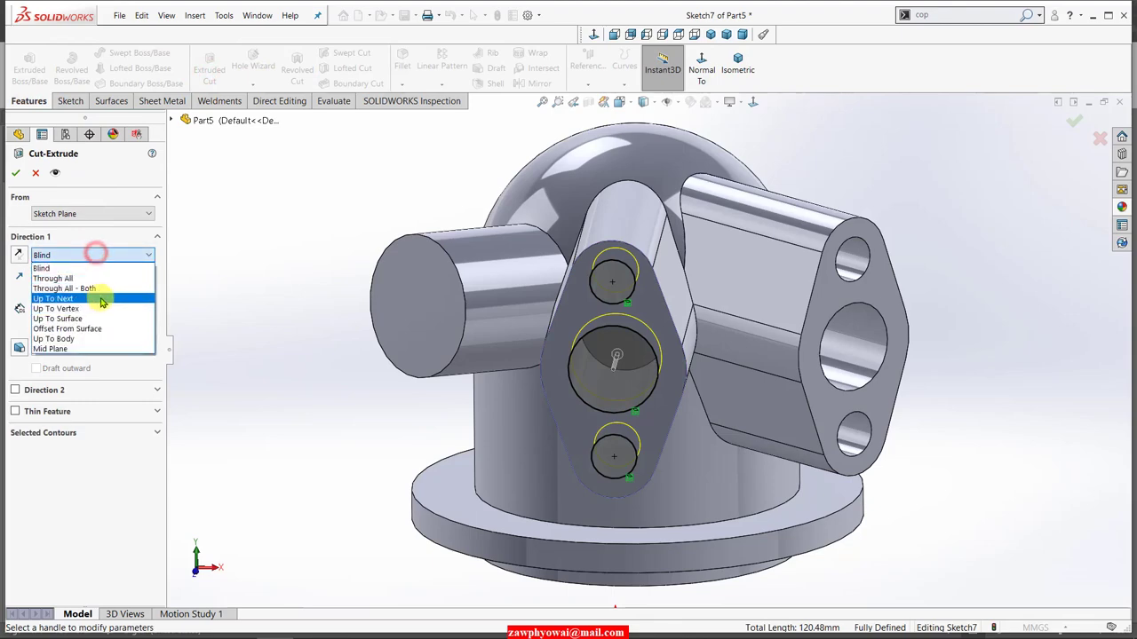
click(100, 298)
click(14, 173)
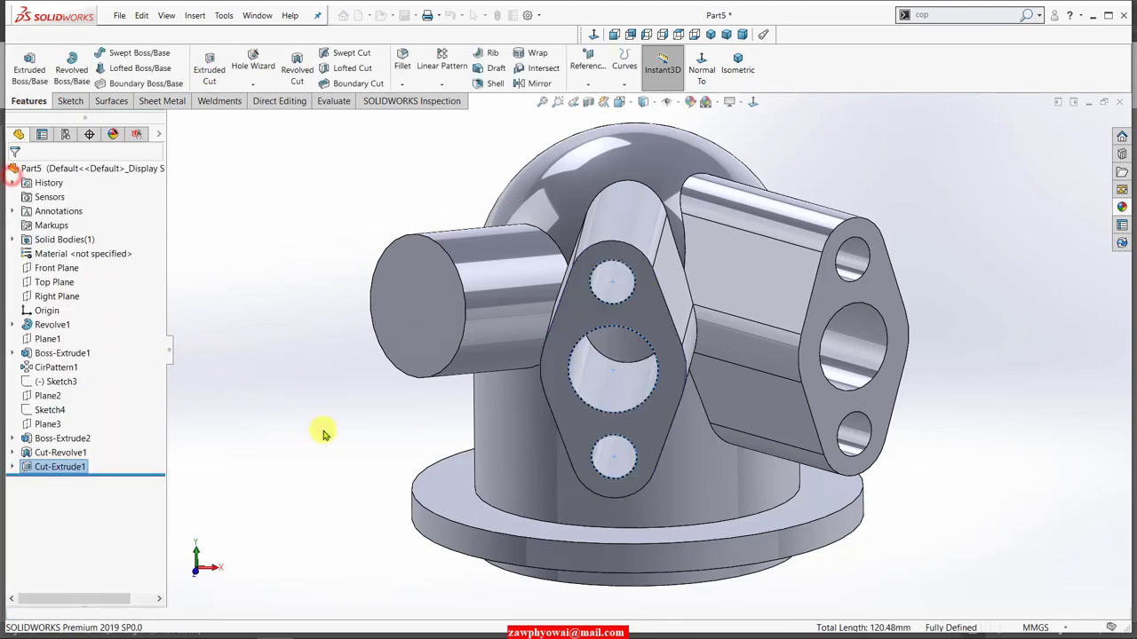
mouse_move(325, 432)
middle_down()
mouse_move(381, 343)
mouse_move(306, 203)
mouse_move(340, 254)
mouse_move(371, 213)
mouse_move(440, 486)
middle_up()
Step: Start a new sketch on the side branch flange face, viewed Normal To
scroll(507, 264, up, 3)
scroll(553, 254, down, 4)
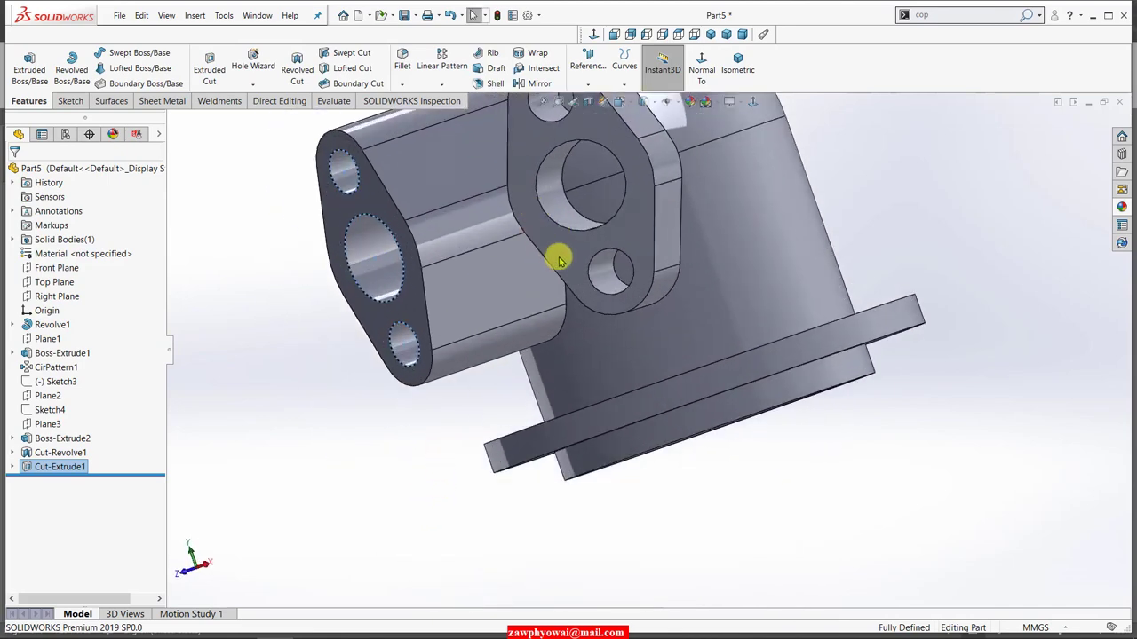
click(570, 249)
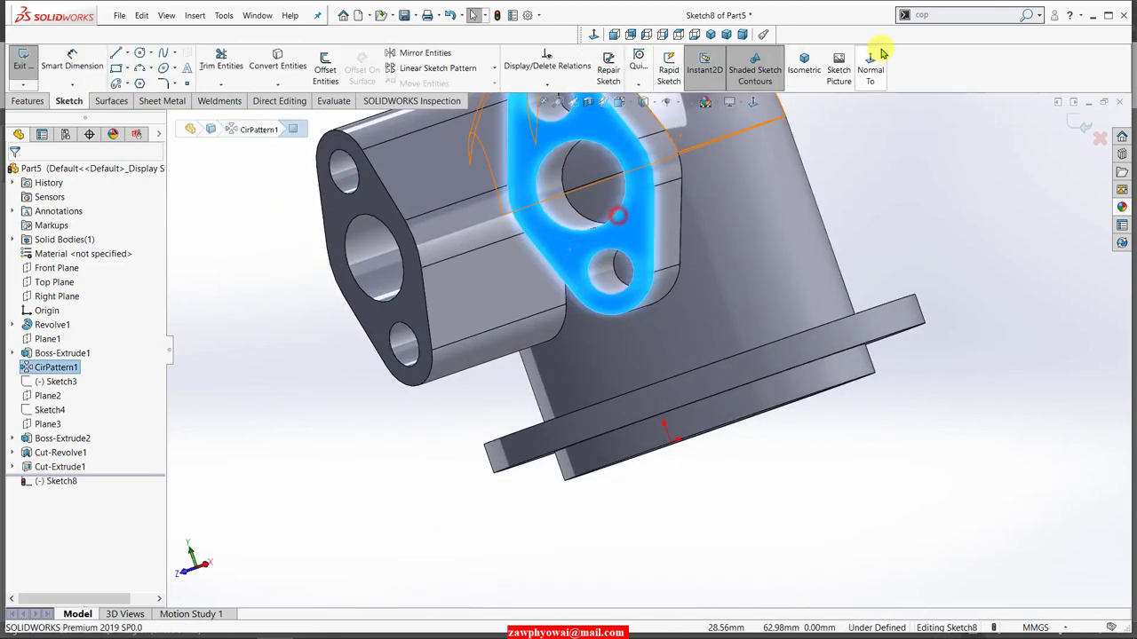
click(873, 62)
right_drag(262, 436, 262, 409)
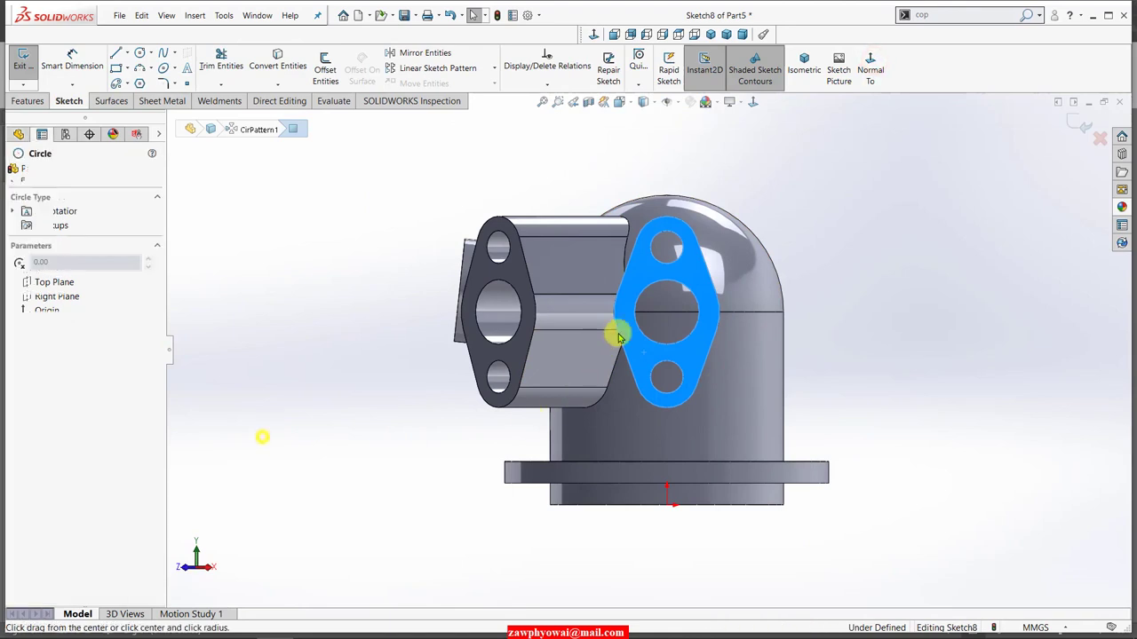
click(276, 64)
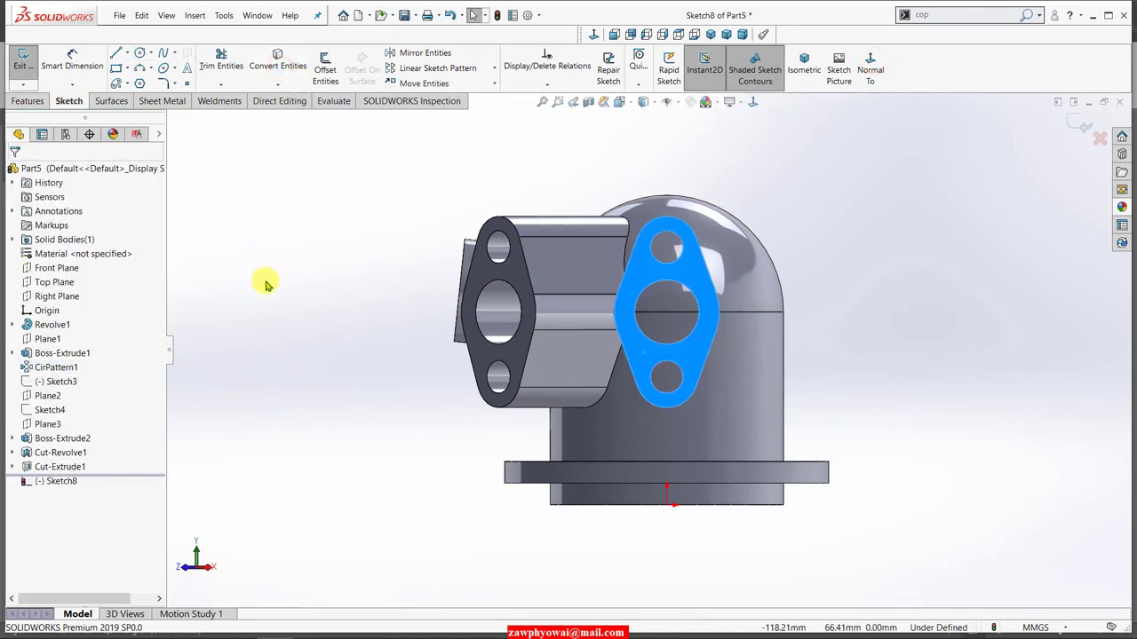
click(369, 296)
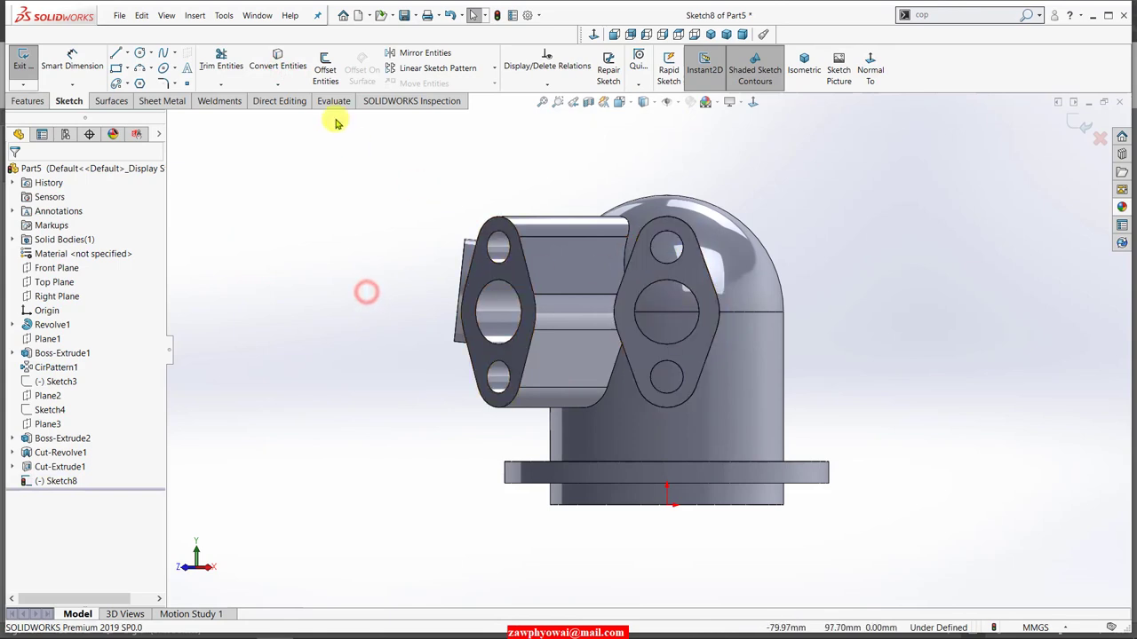
Step: Convert the side flange's top, middle and bottom hole edges into sketch circles
click(275, 62)
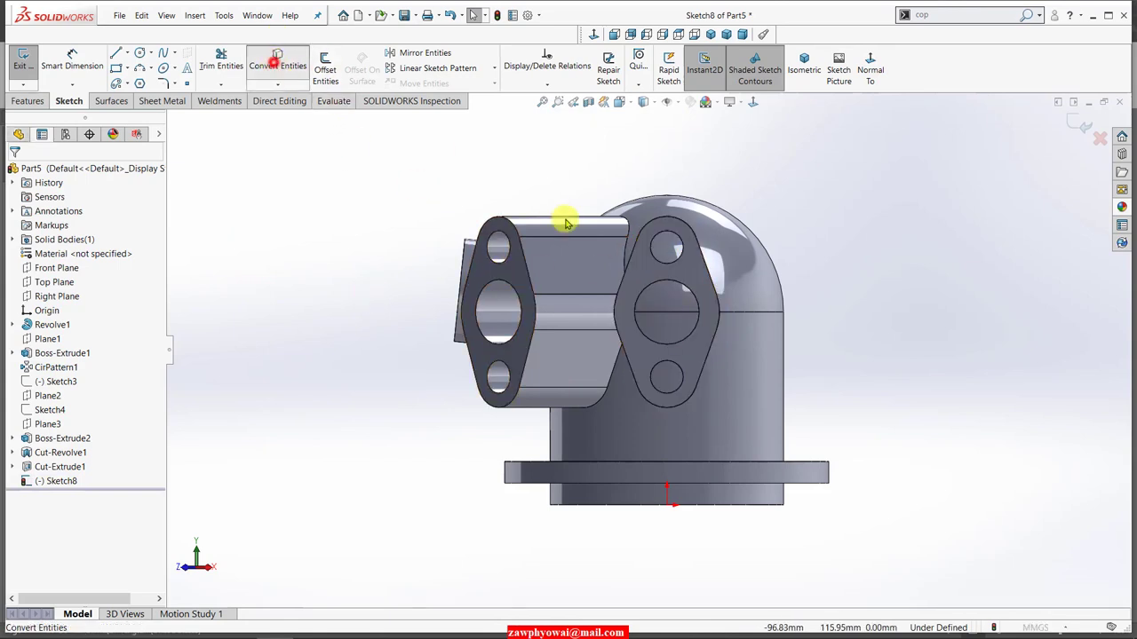
click(658, 262)
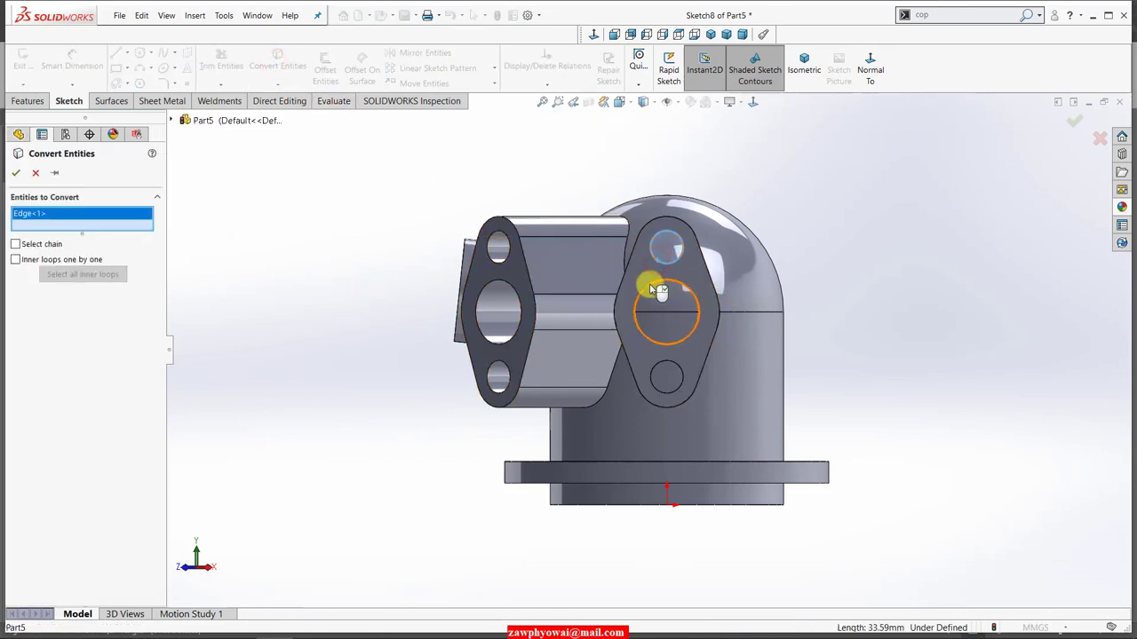
click(651, 343)
click(651, 380)
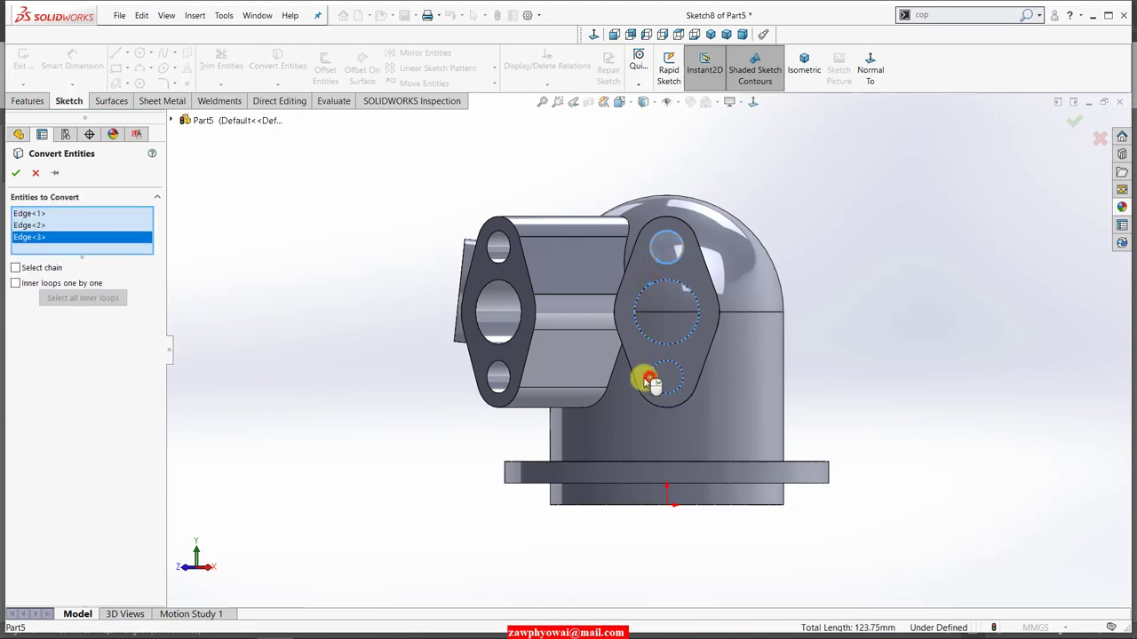
click(18, 175)
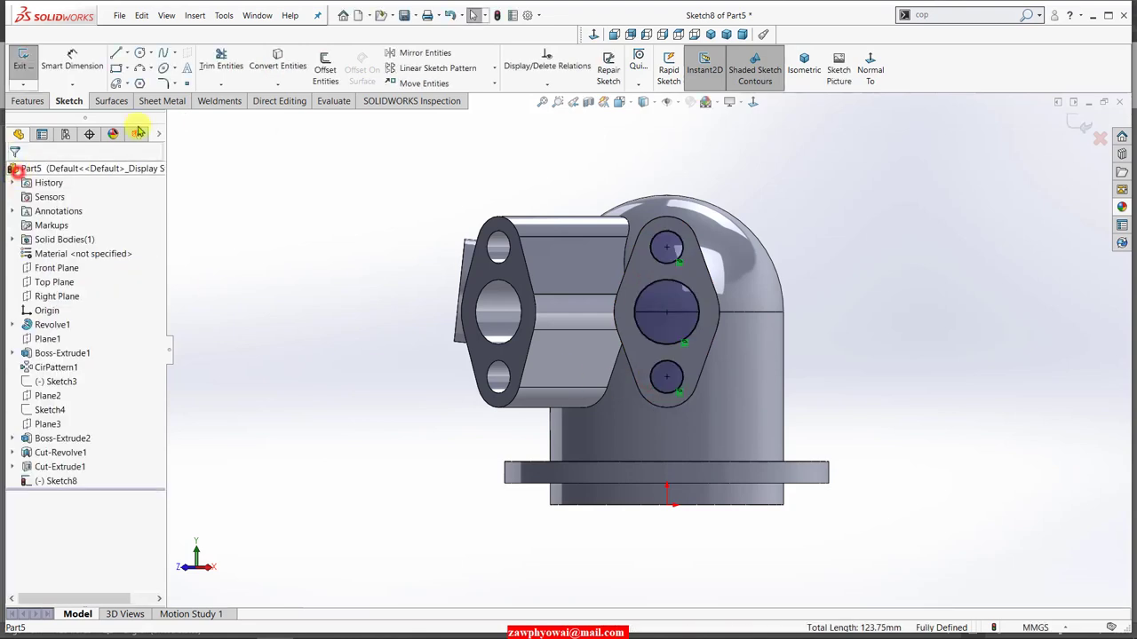
Step: Extruded-cut the three circles Up To Next as Cut-Extrude2
click(22, 103)
click(206, 69)
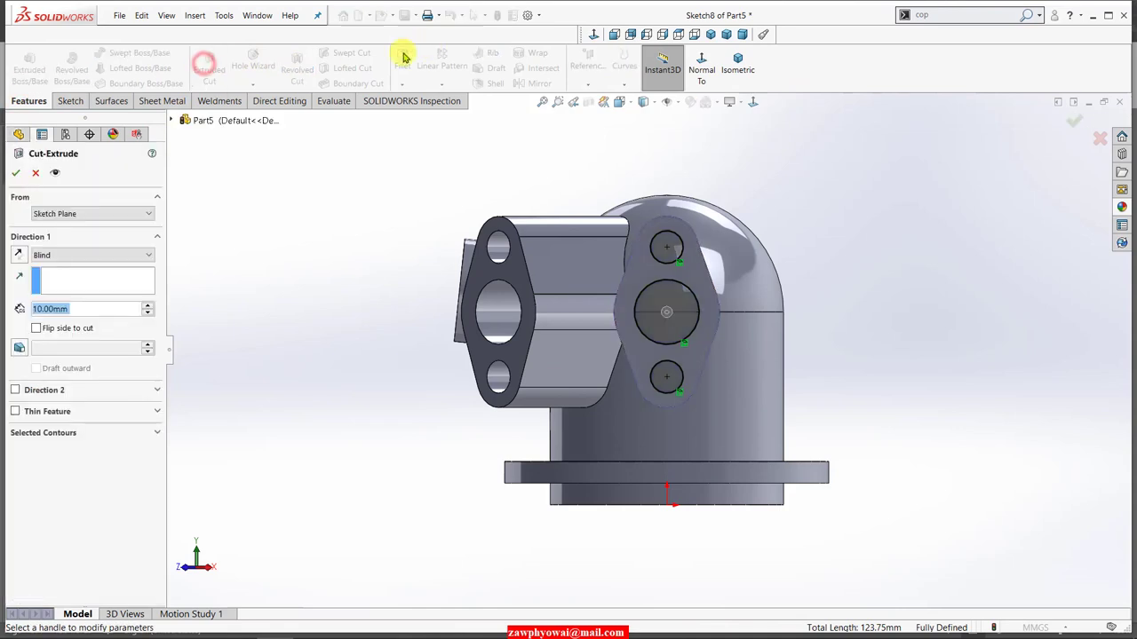
click(92, 255)
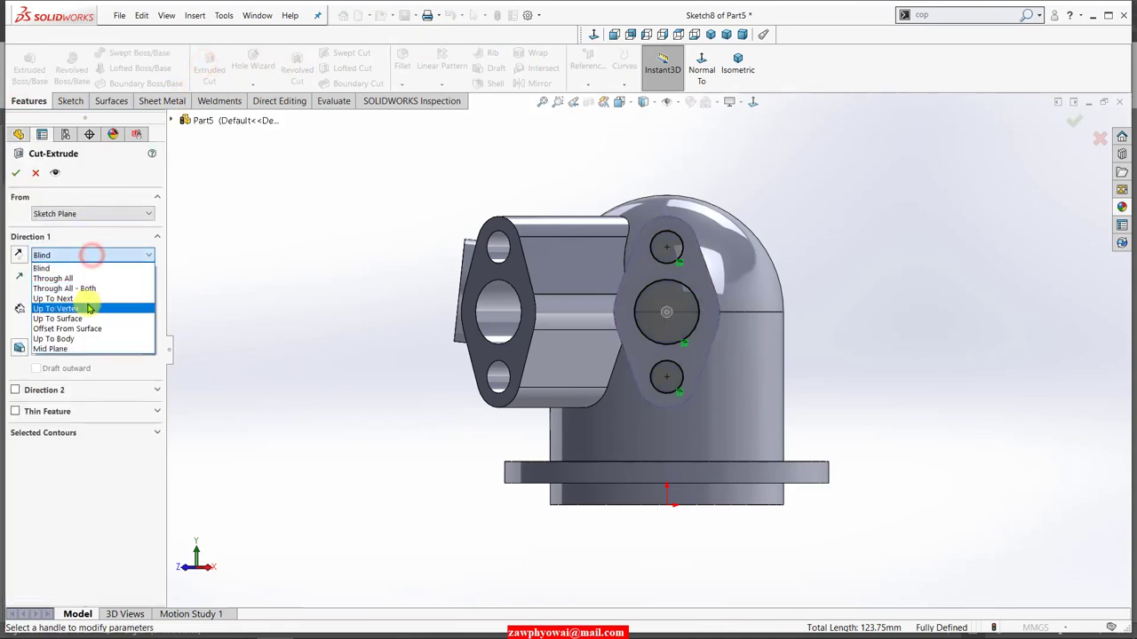
click(89, 296)
click(15, 175)
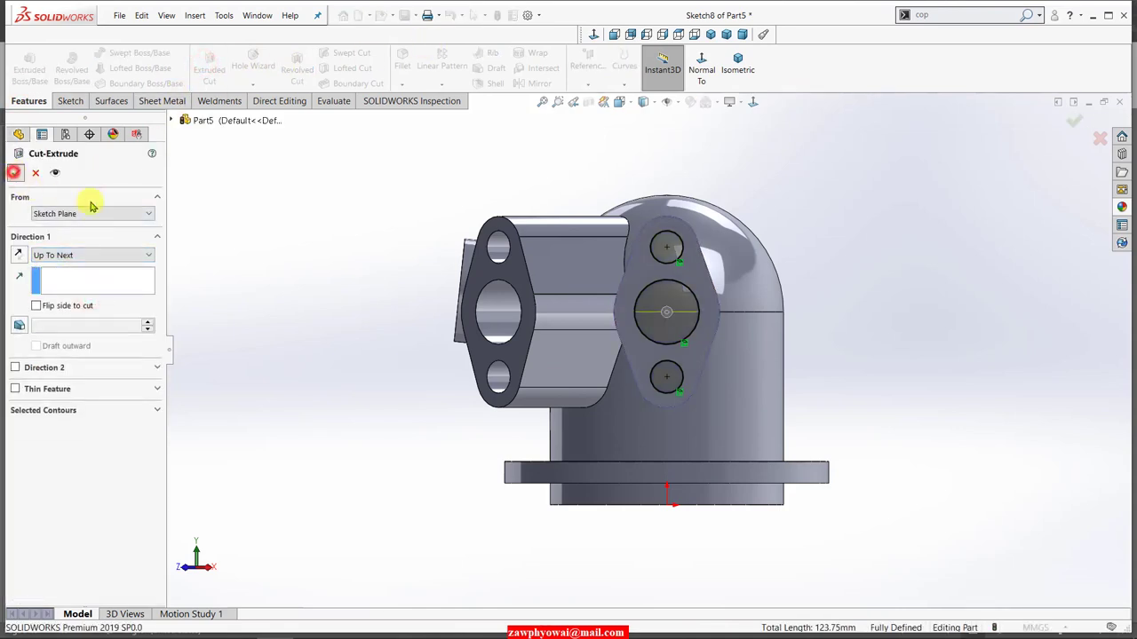
mouse_move(381, 345)
middle_down()
mouse_move(407, 401)
mouse_move(497, 356)
middle_up()
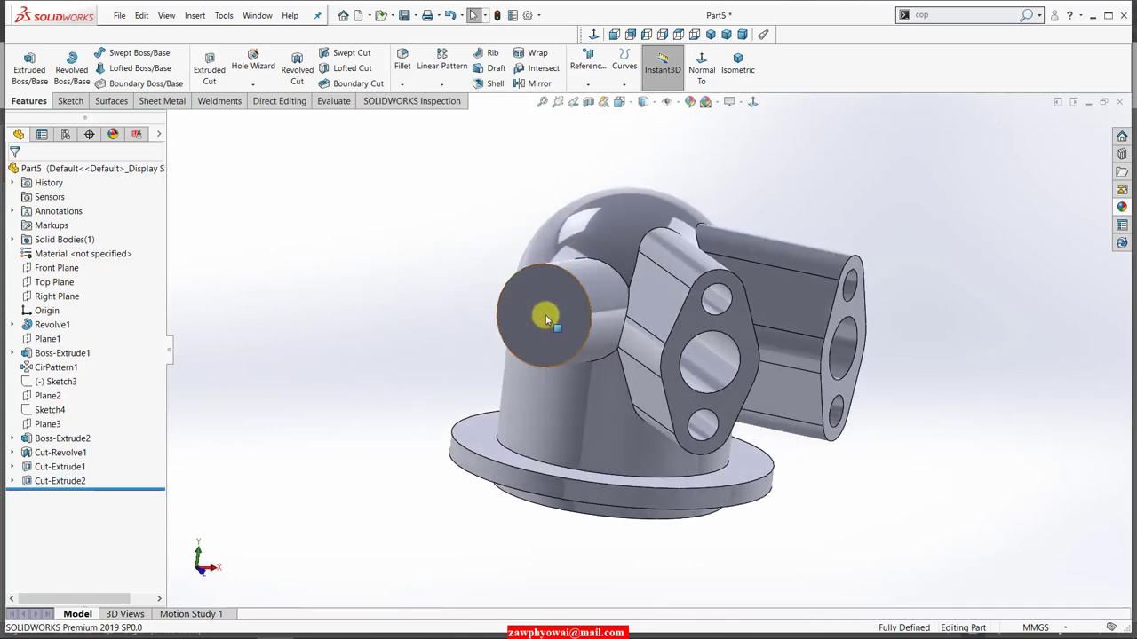
Step: Start a sketch on the round boss's end face, viewed square on, and draw a centred circle
click(543, 311)
click(599, 282)
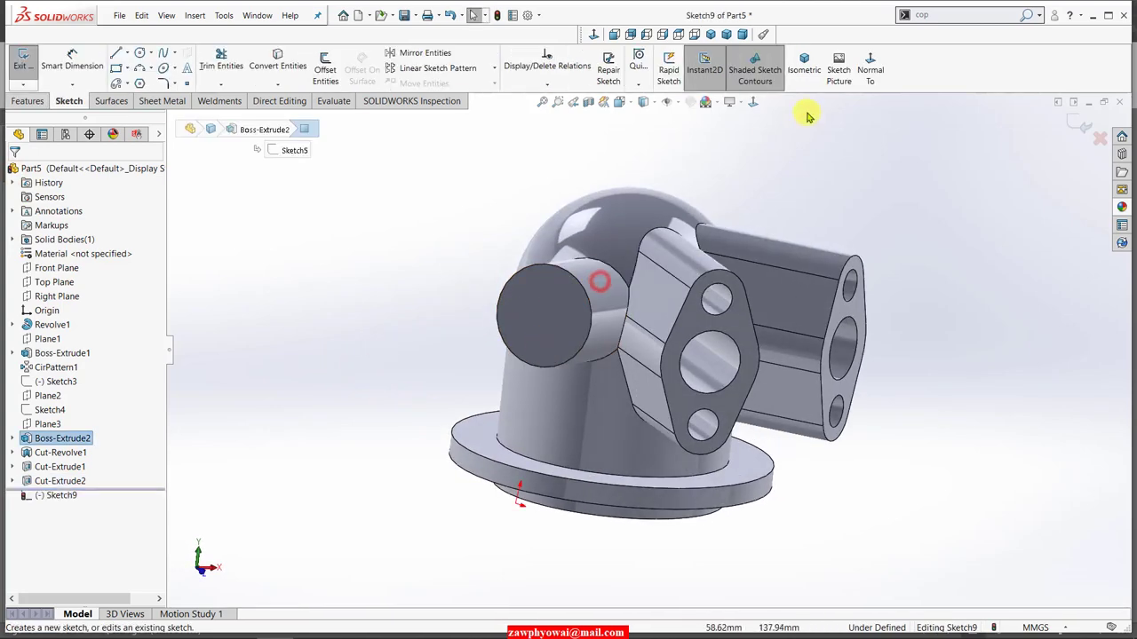
click(866, 77)
right_drag(297, 325, 619, 362)
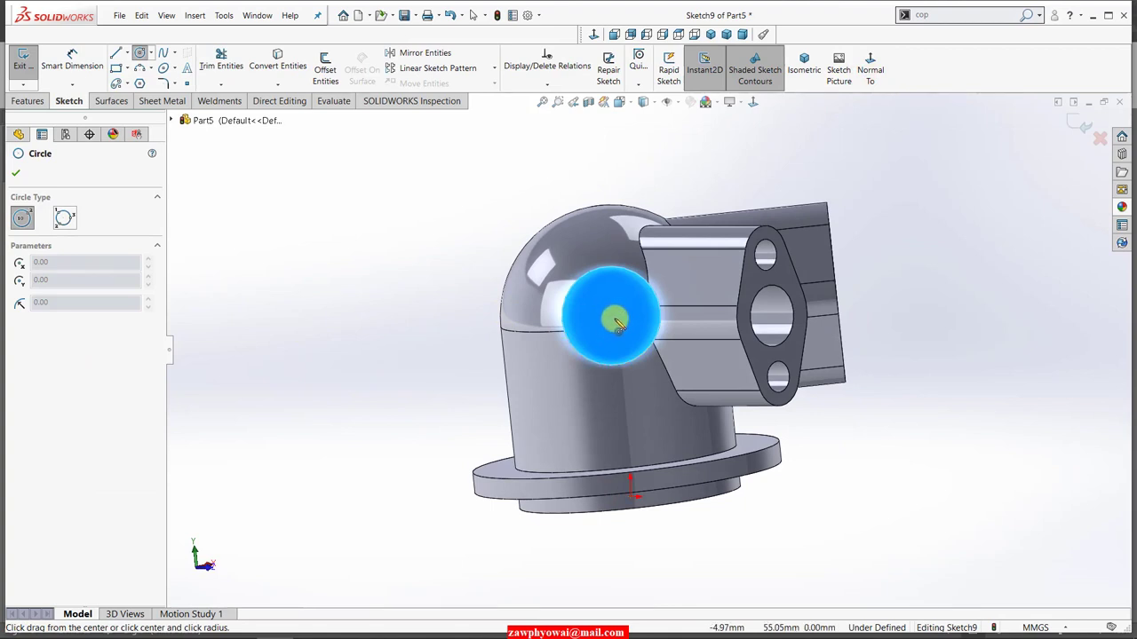
click(616, 319)
click(634, 300)
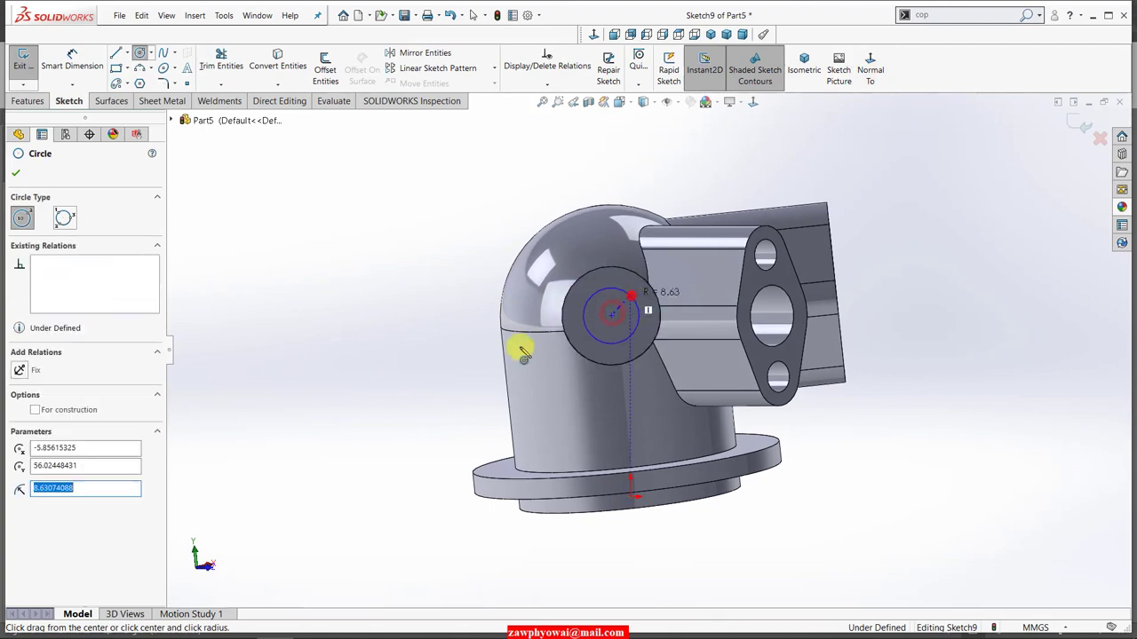
right_drag(520, 350, 515, 267)
Step: Add a Ø17.26 diameter dimension to the circle, checking the Lesson 17 reference drawing
click(588, 335)
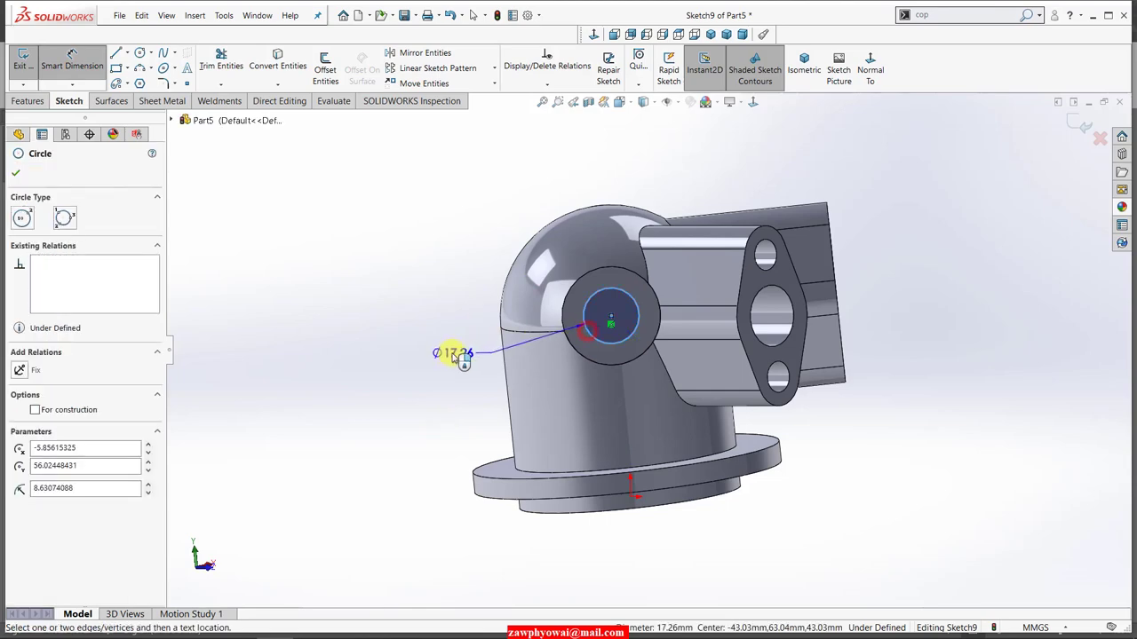
click(449, 354)
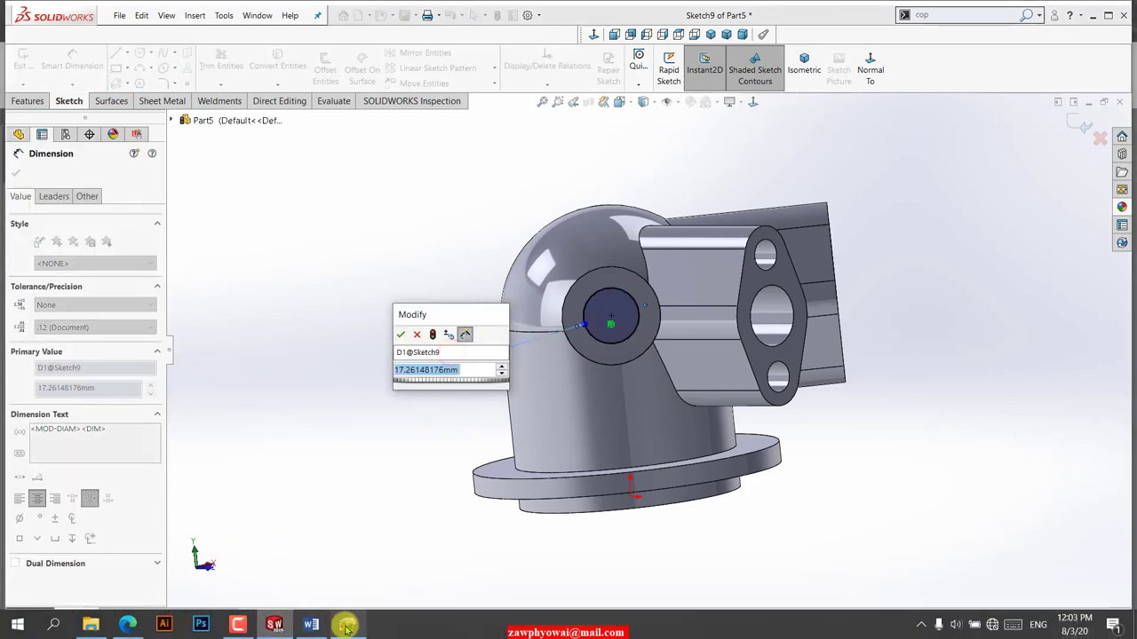
click(346, 627)
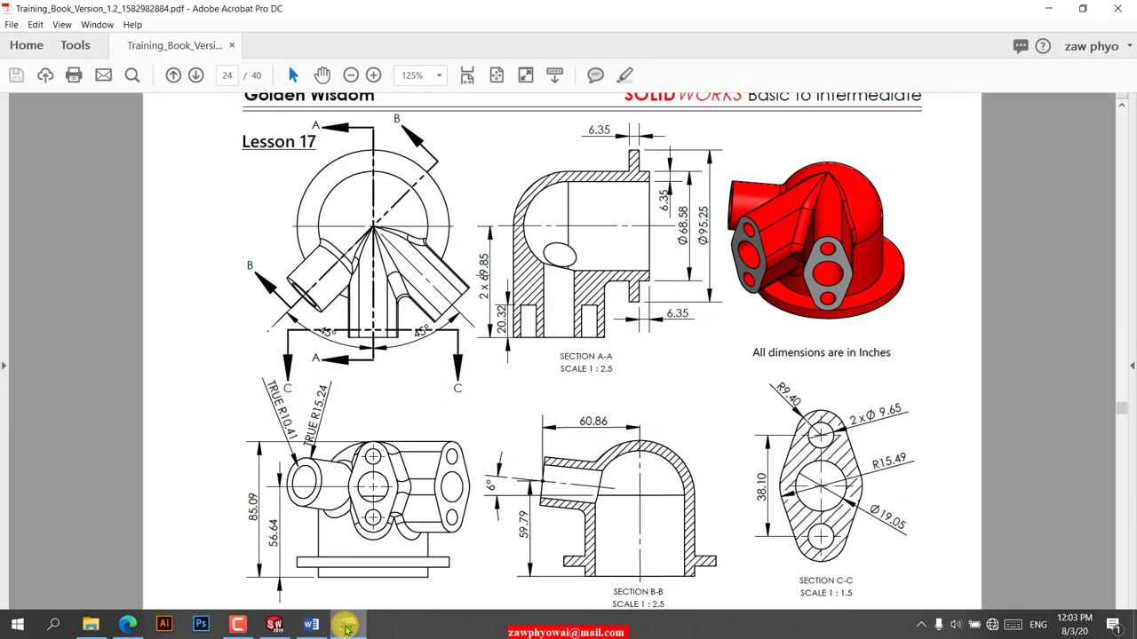
click(346, 627)
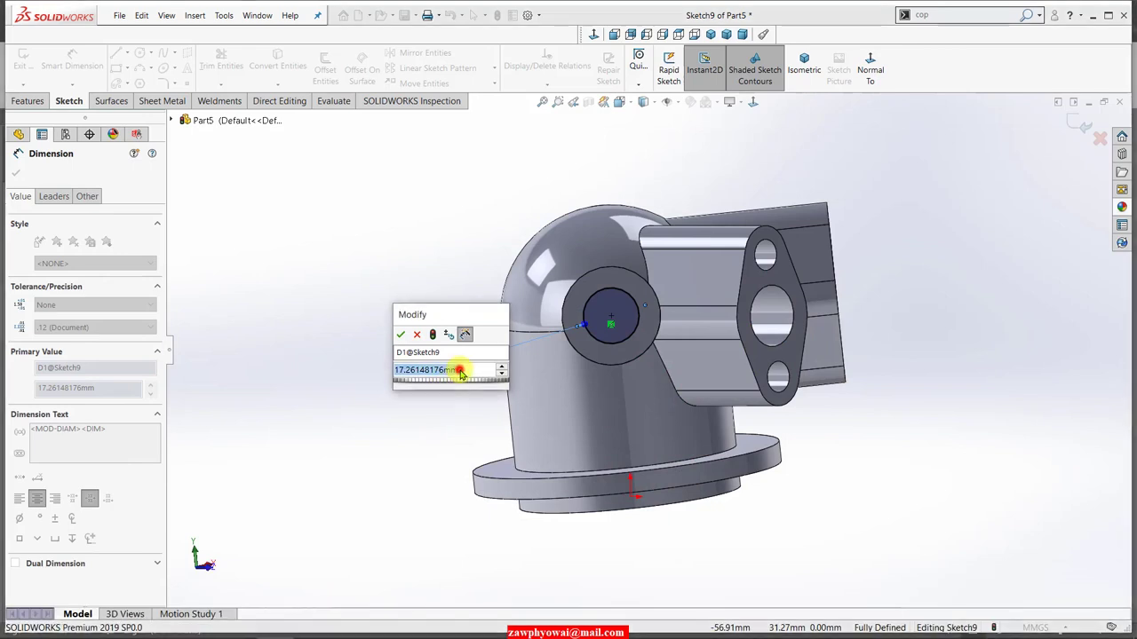
Step: Change the diameter to 10.4*2 (Ø20.82) and cut the circle Up To Next as Cut-Extrude3
text(10.4)
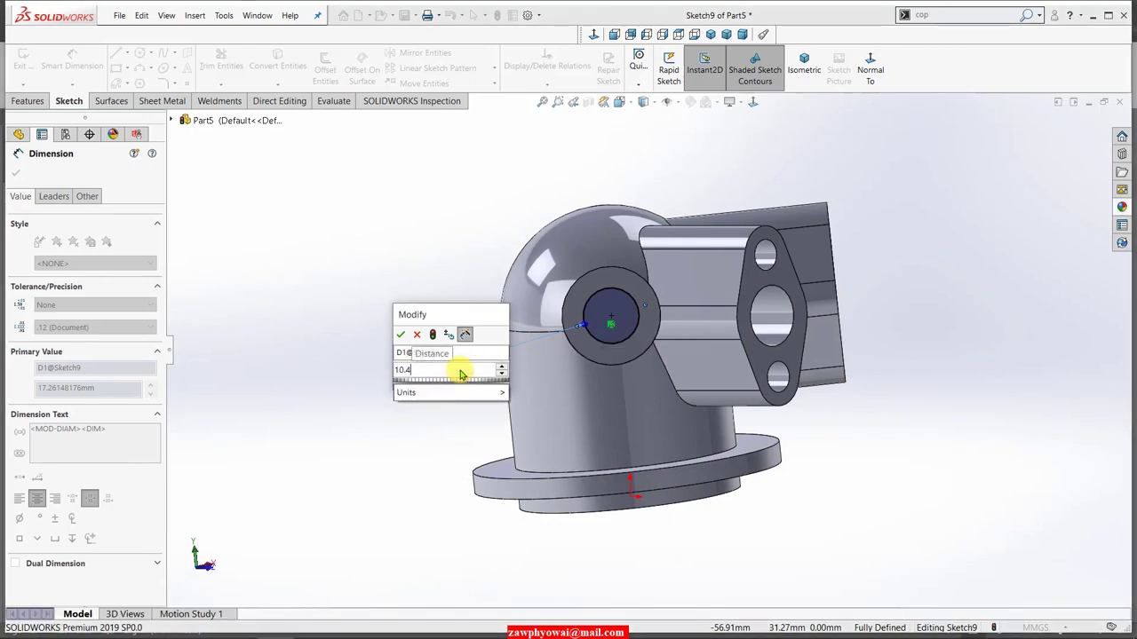
text(*2)
key(Return)
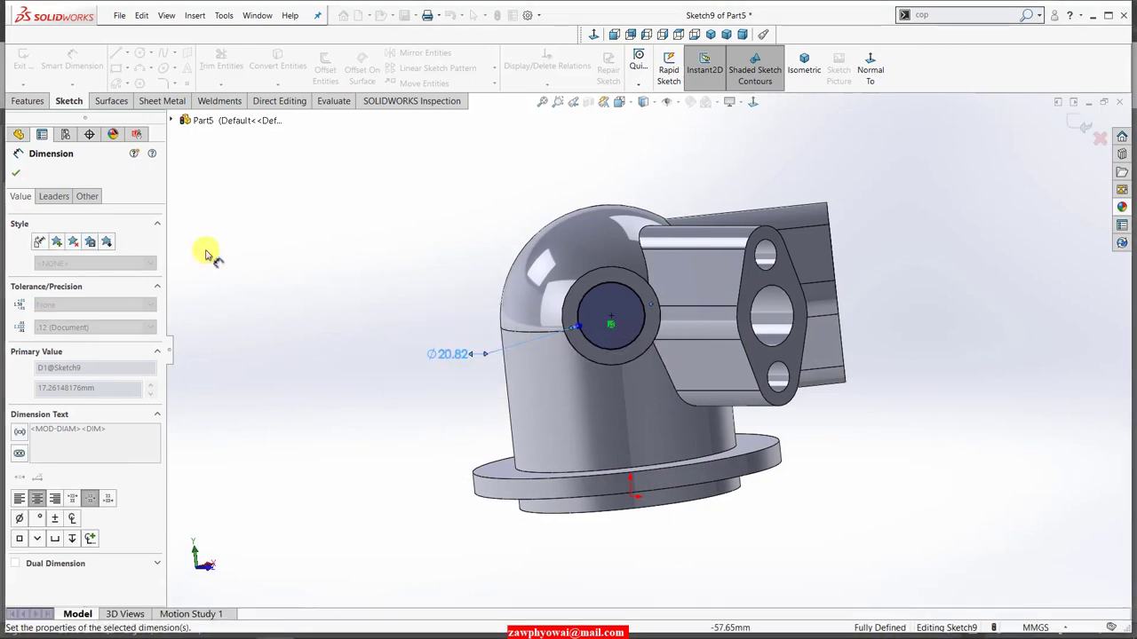
click(40, 100)
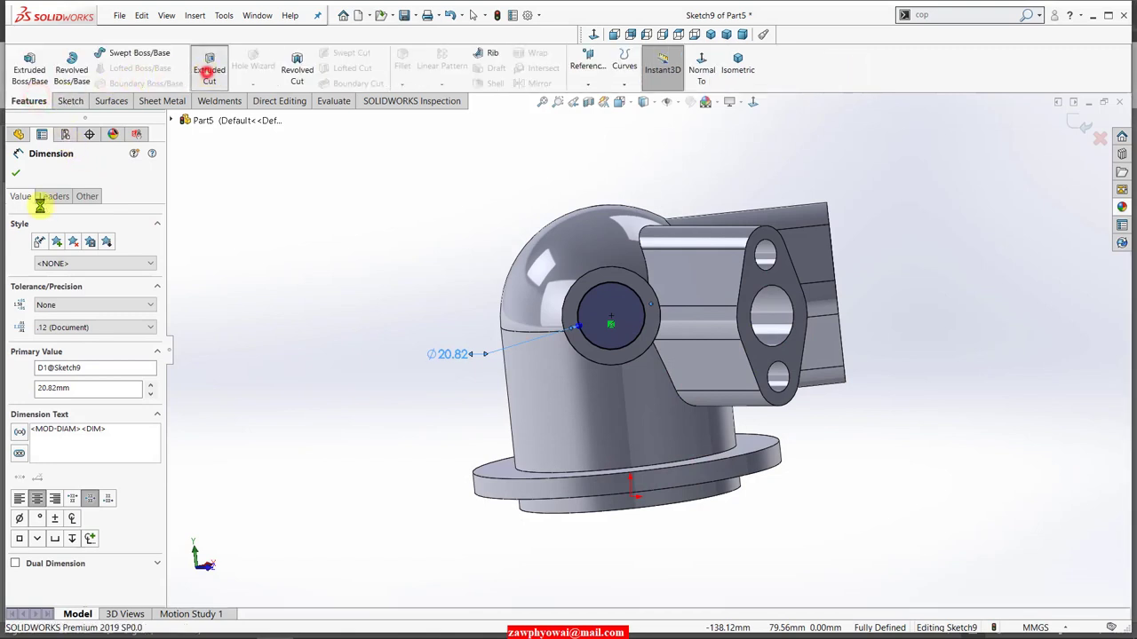
click(210, 71)
click(64, 259)
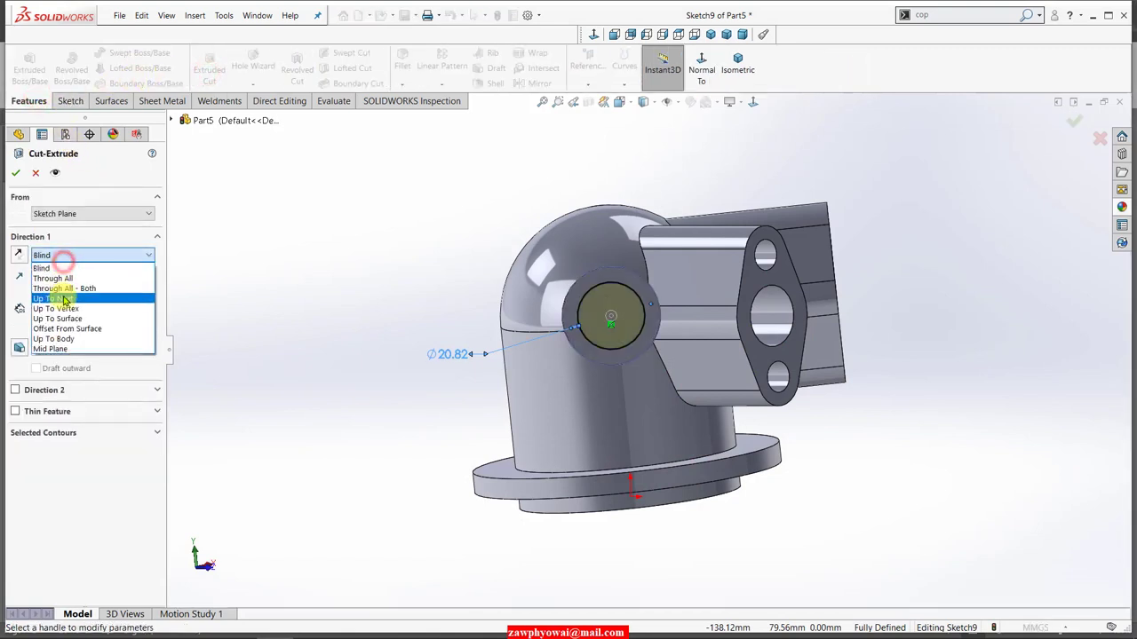
click(65, 299)
click(17, 174)
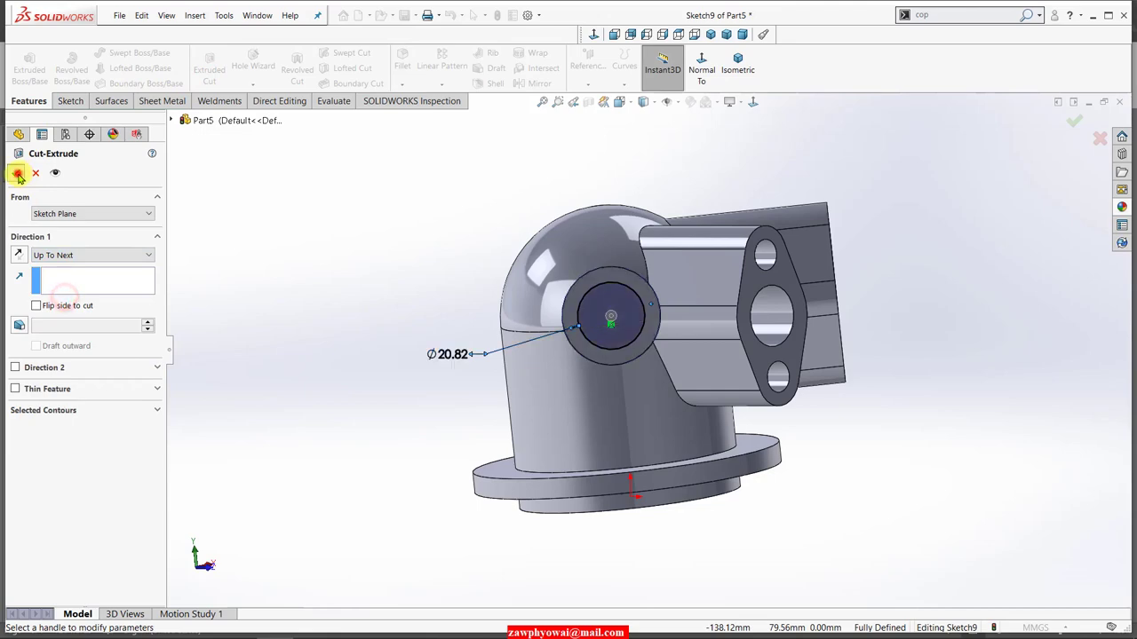
click(738, 55)
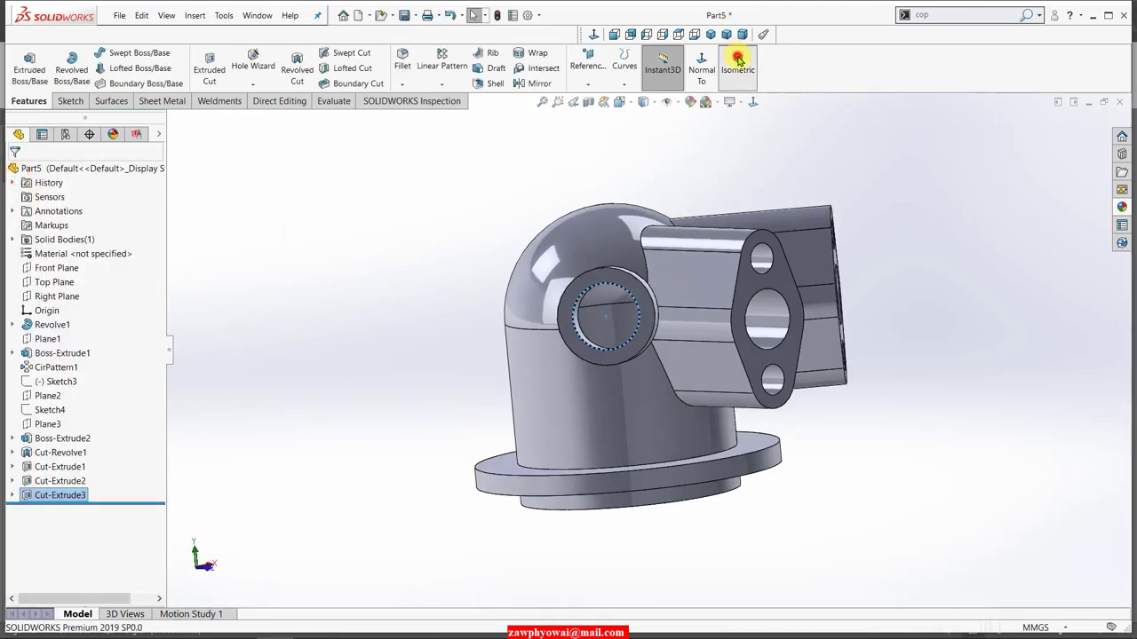
mouse_move(413, 282)
middle_down()
mouse_move(488, 342)
mouse_move(497, 215)
mouse_move(538, 213)
mouse_move(518, 411)
middle_up()
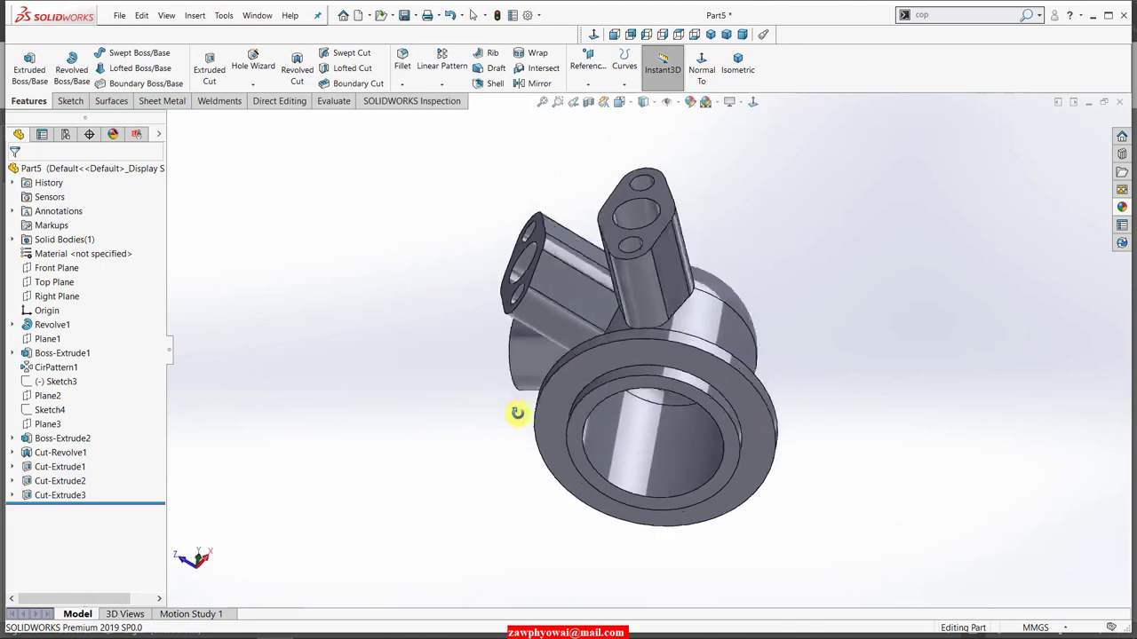
click(736, 66)
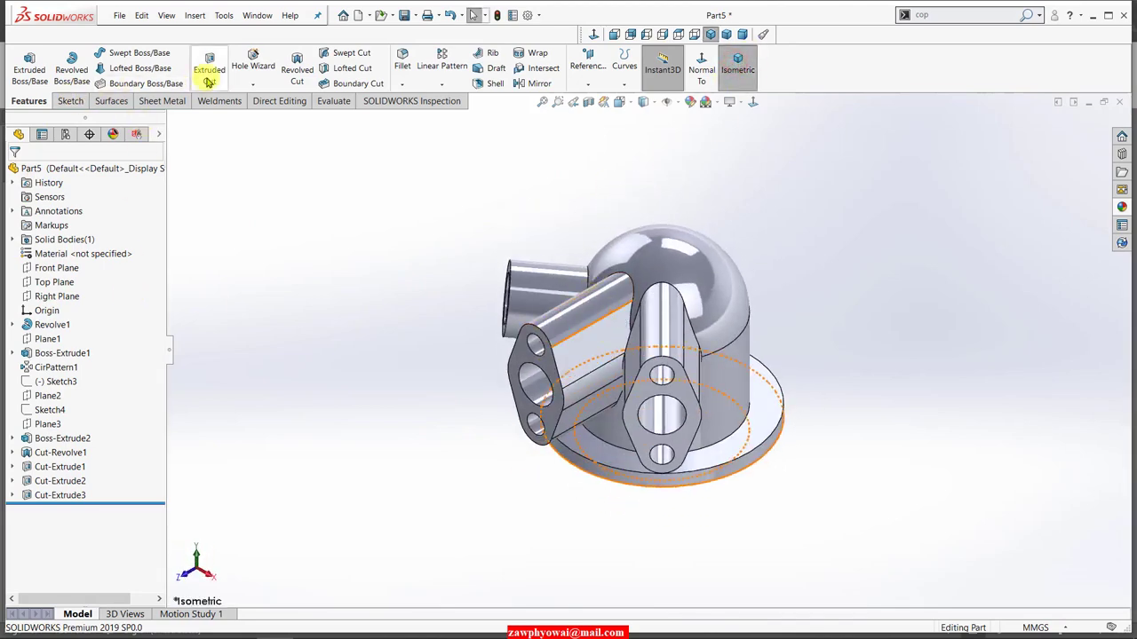
click(411, 60)
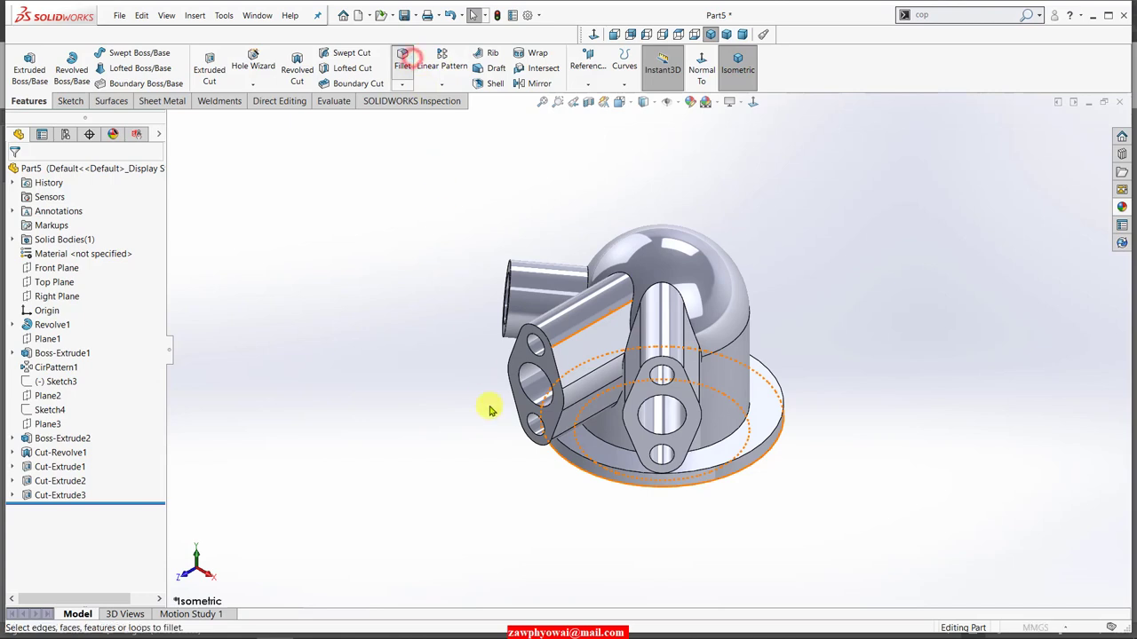
click(632, 288)
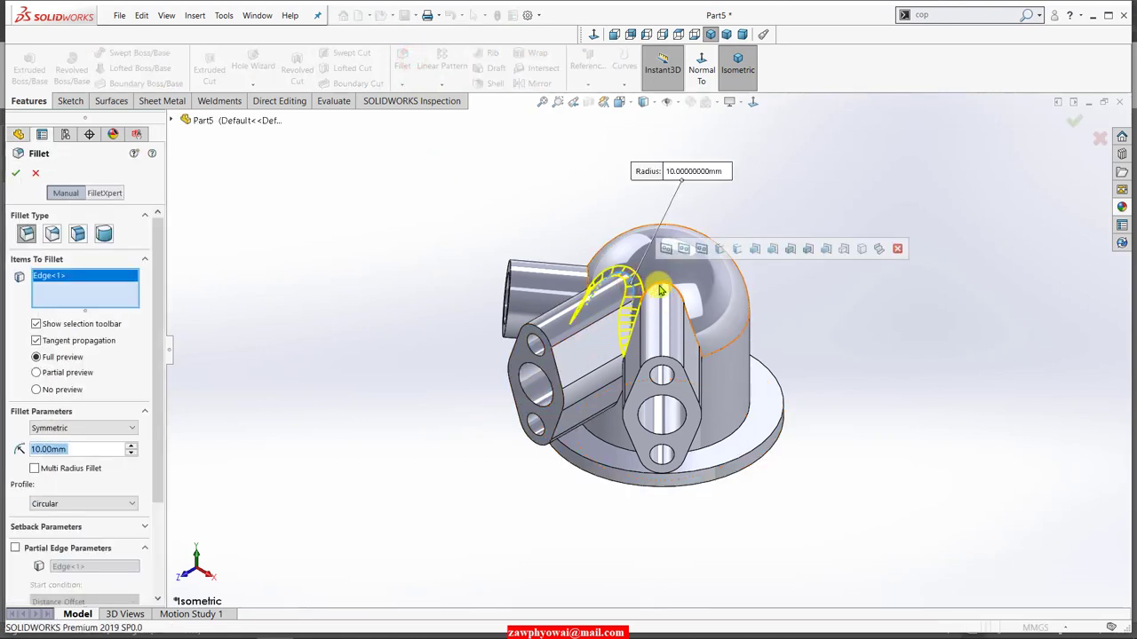
click(661, 293)
mouse_move(477, 498)
middle_down()
mouse_move(555, 412)
mouse_move(646, 364)
middle_up()
click(644, 358)
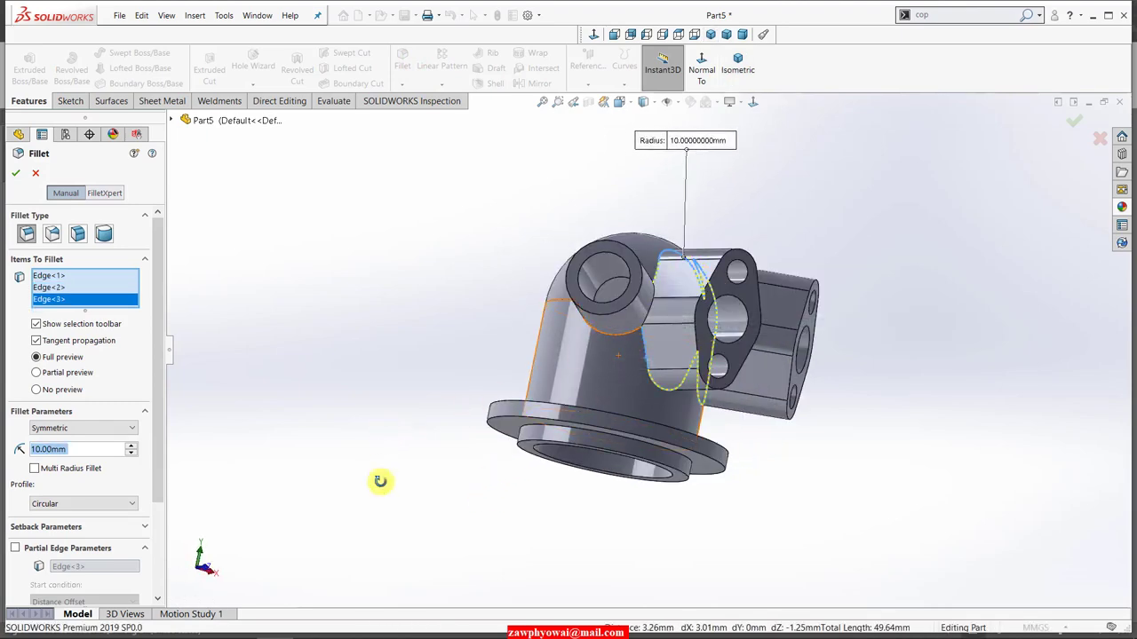
middle_drag(376, 477, 386, 556)
middle_drag(425, 518, 459, 486)
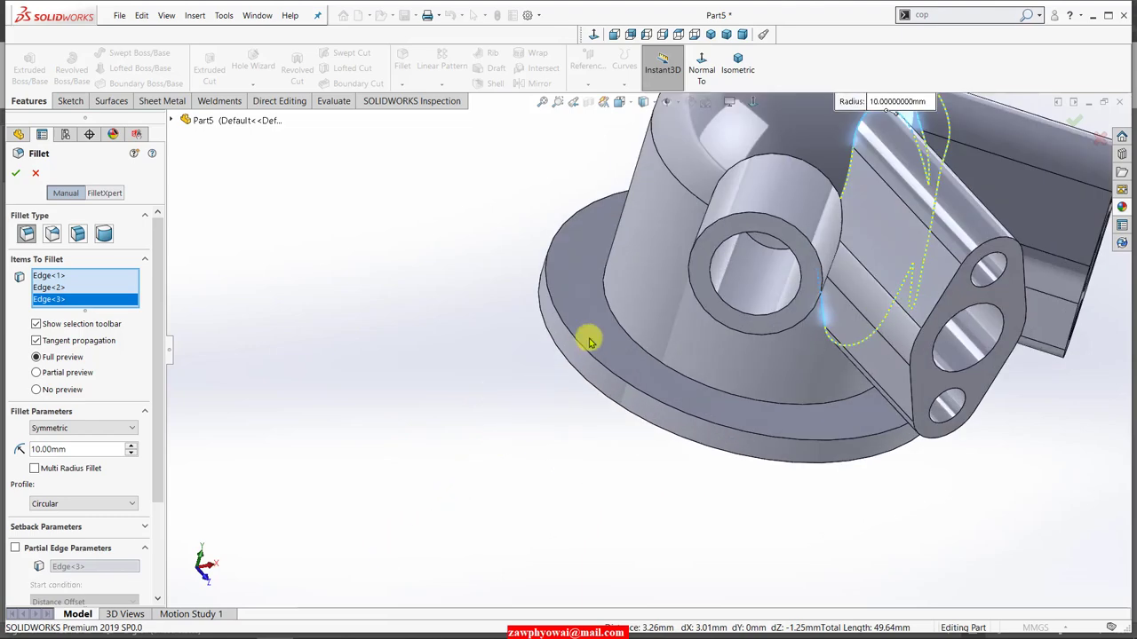
click(735, 169)
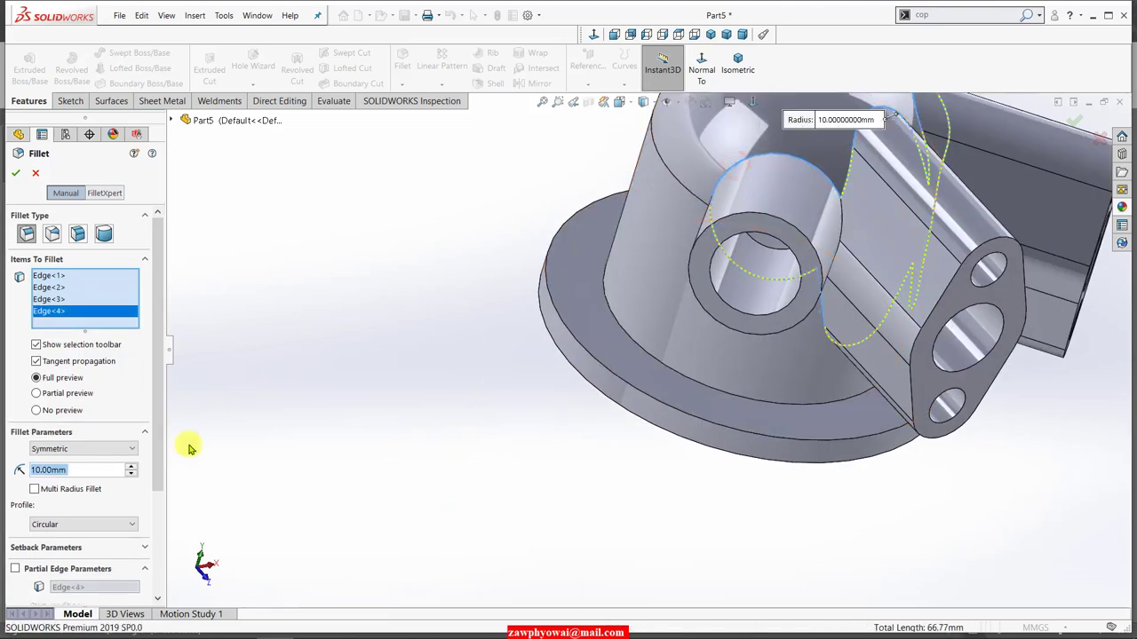
mouse_move(236, 494)
middle_down()
mouse_move(201, 429)
mouse_move(209, 448)
middle_up()
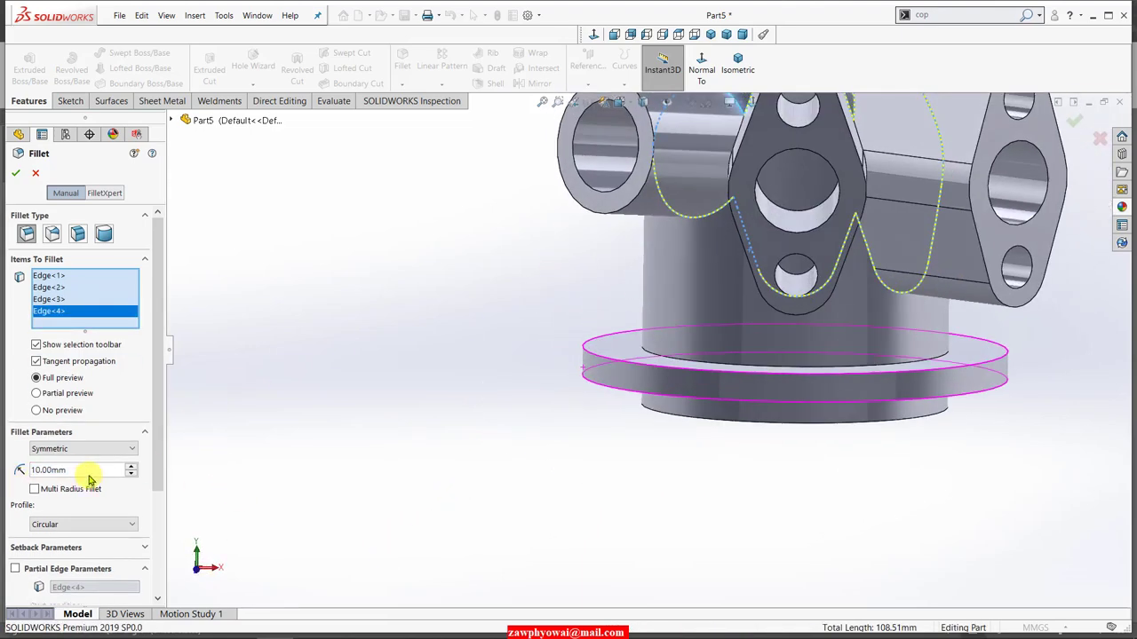
text(15)
key(Return)
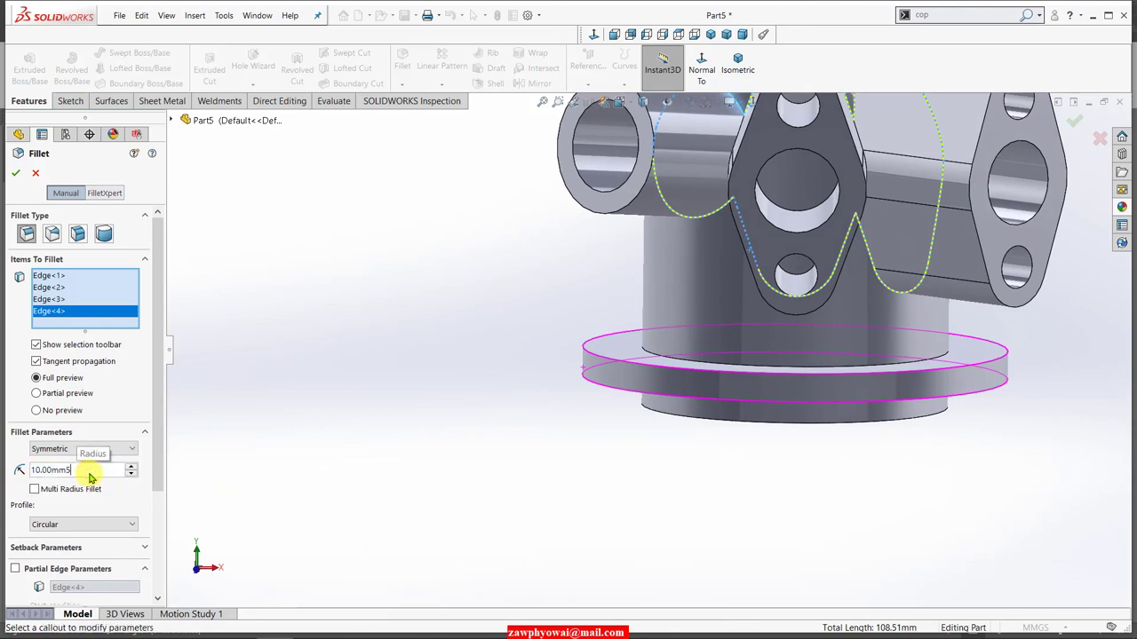
click(87, 471)
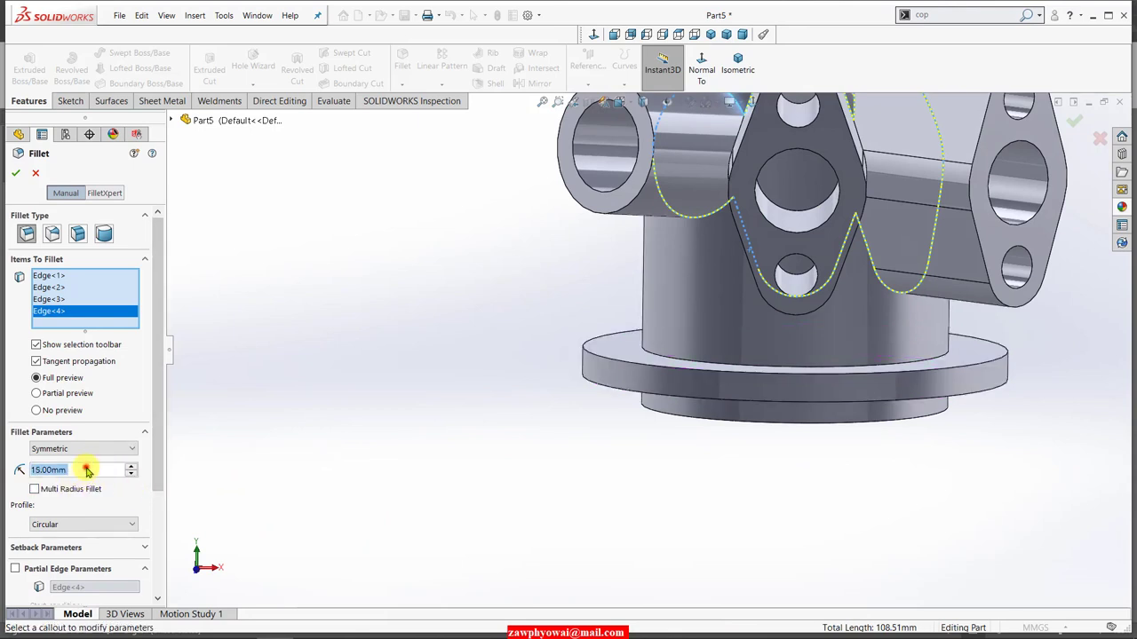
text(5)
key(Return)
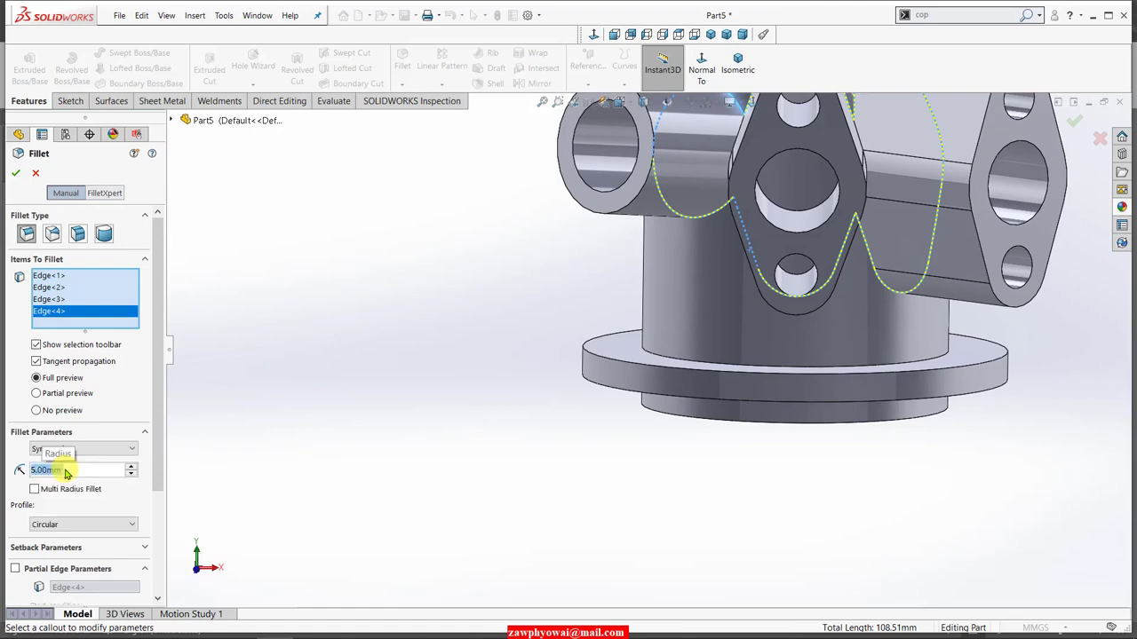
scroll(355, 533, up, 3)
scroll(444, 426, up, 2)
mouse_move(482, 373)
middle_down()
mouse_move(527, 368)
mouse_move(491, 364)
middle_up()
scroll(624, 318, down, 3)
middle_drag(796, 212, 791, 246)
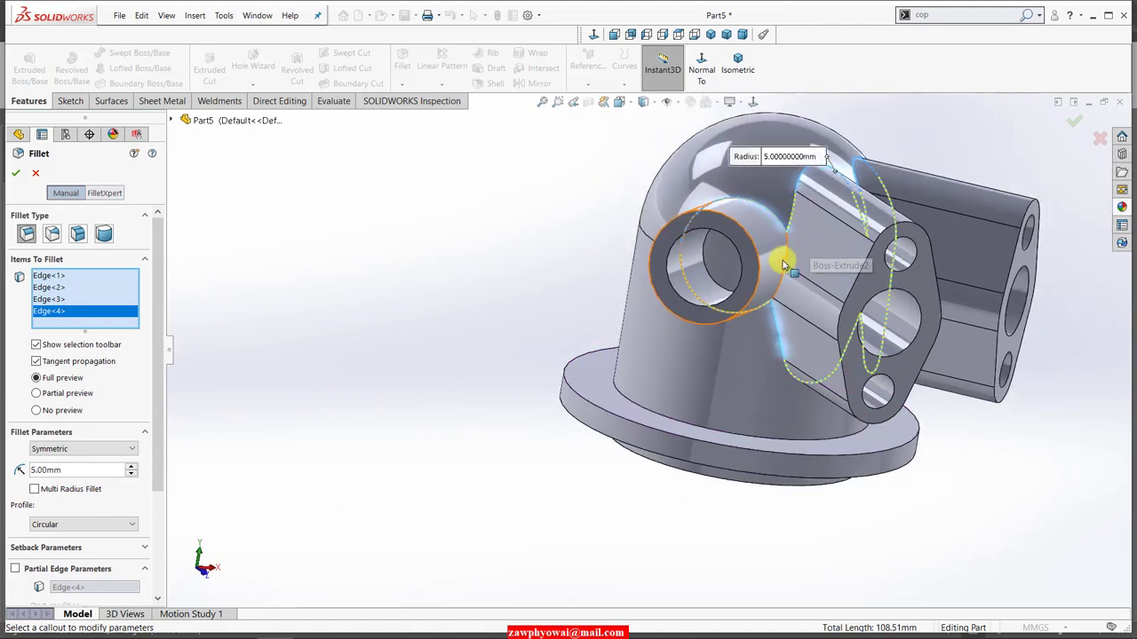
click(786, 263)
click(784, 263)
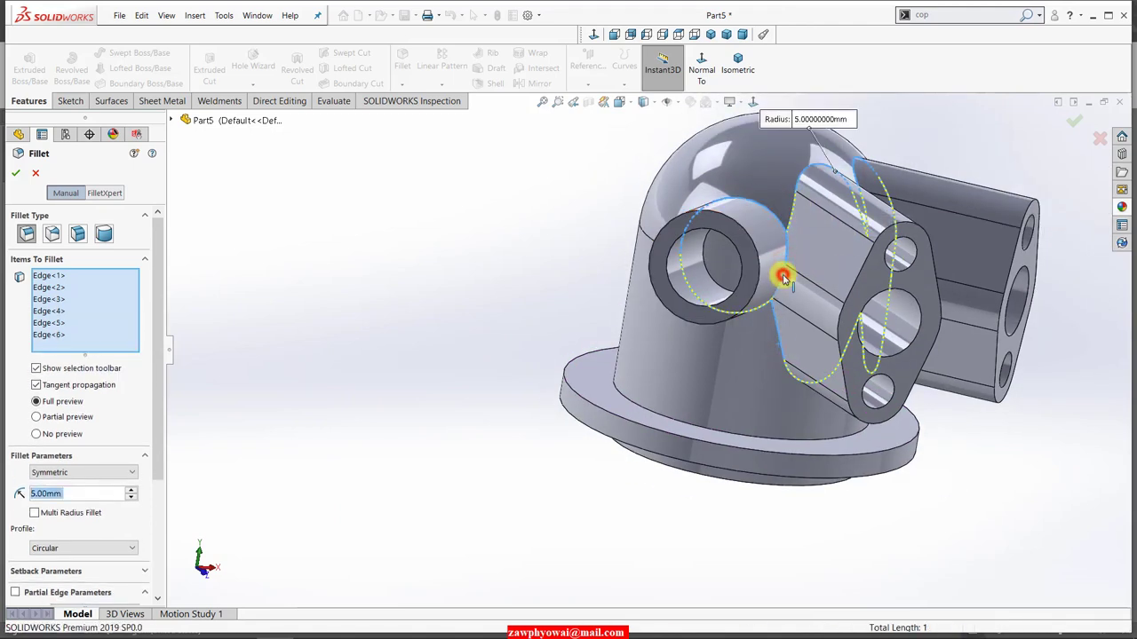
click(16, 177)
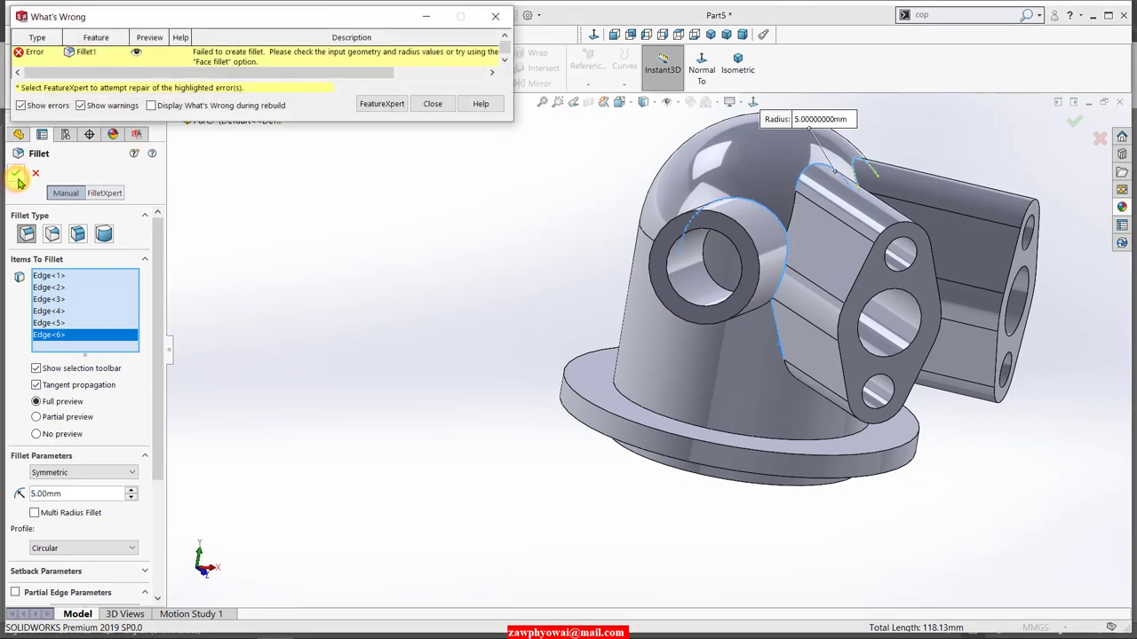
click(433, 104)
click(35, 172)
mouse_move(325, 343)
middle_down()
mouse_move(363, 411)
mouse_move(346, 479)
middle_up()
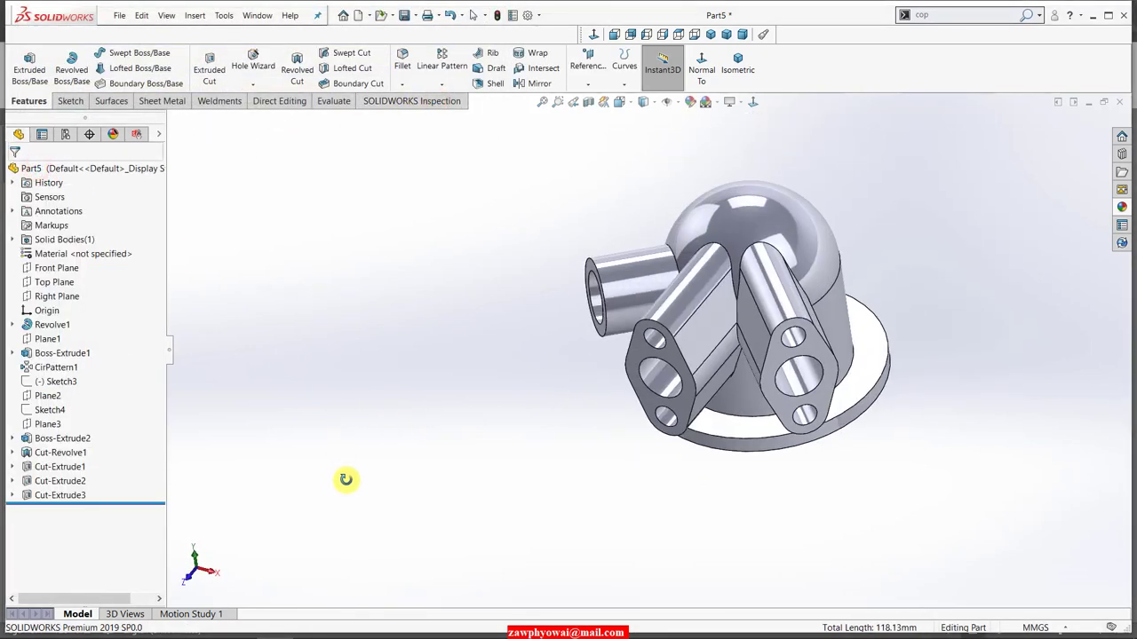
Step: Try a 5 mm fillet on 17 branch junction edges; it fails, so dismiss the error and cancel
click(401, 56)
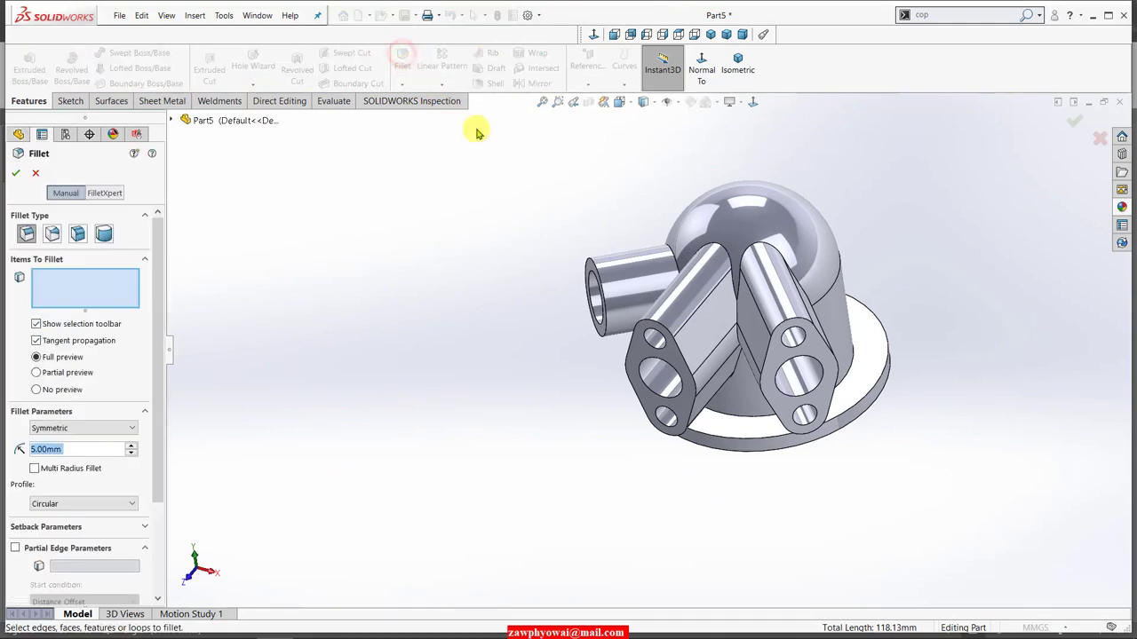
click(730, 258)
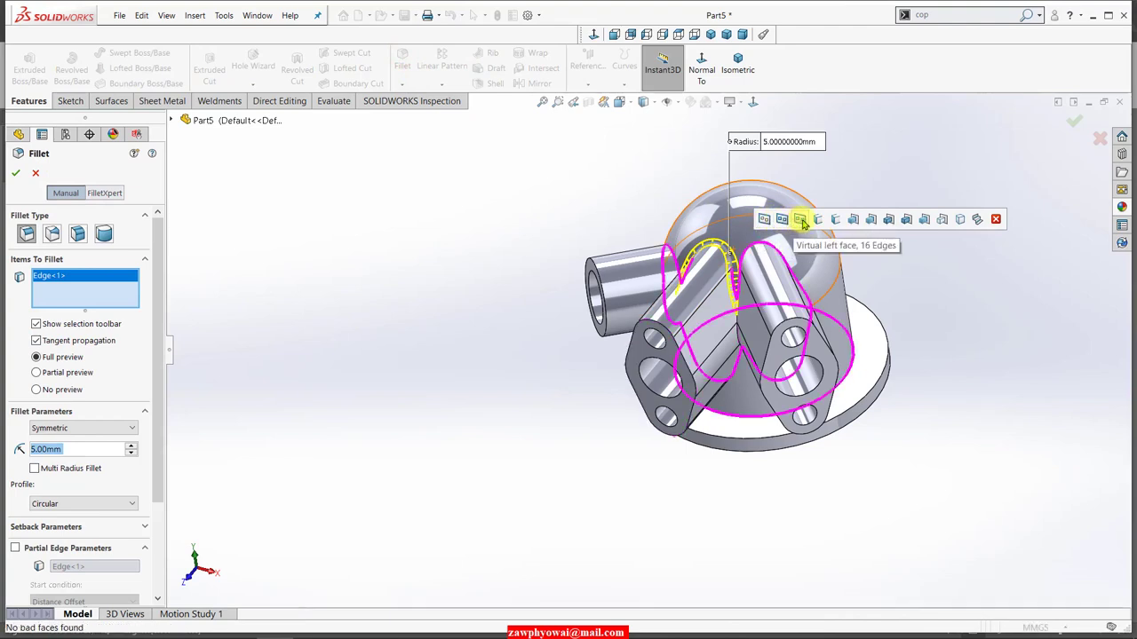
click(802, 220)
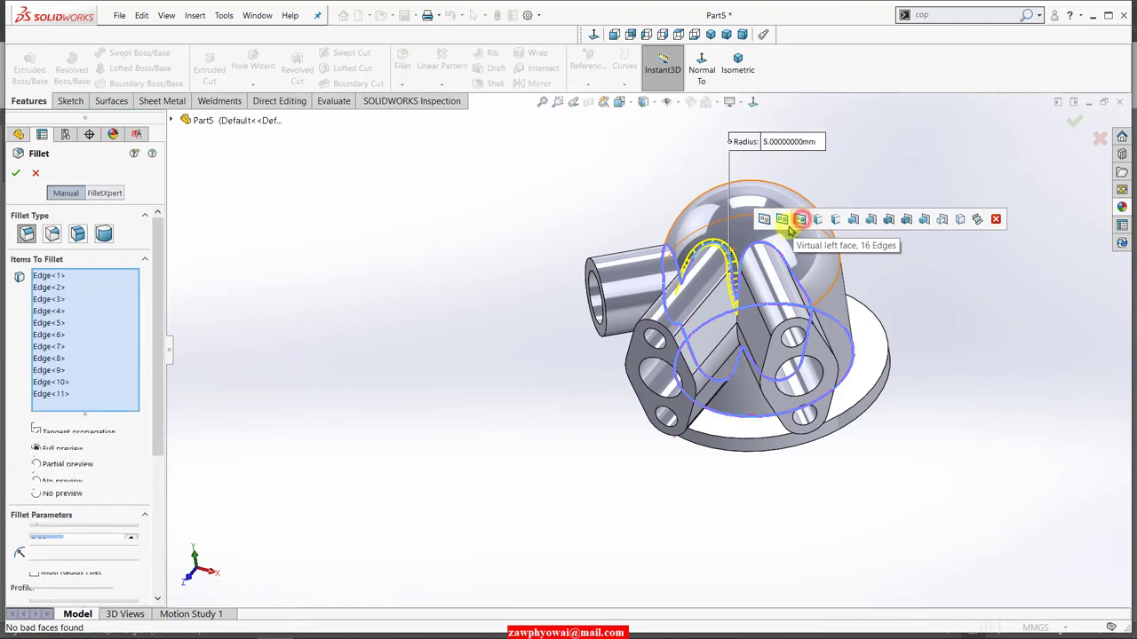
mouse_move(350, 475)
middle_down()
mouse_move(427, 407)
mouse_move(394, 444)
middle_up()
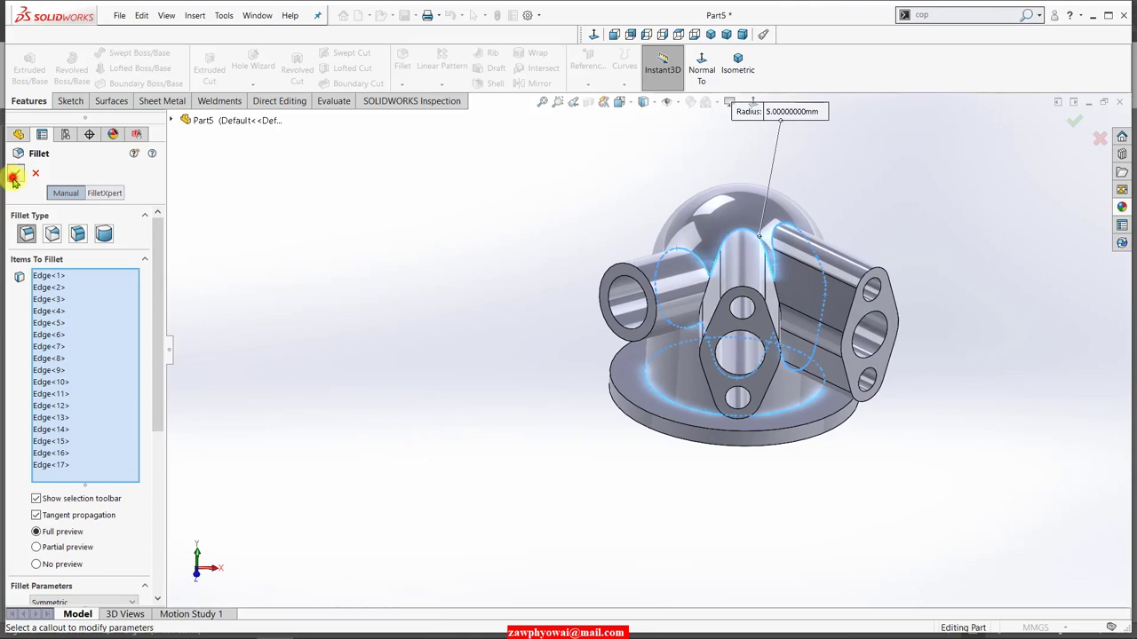
click(13, 178)
click(427, 107)
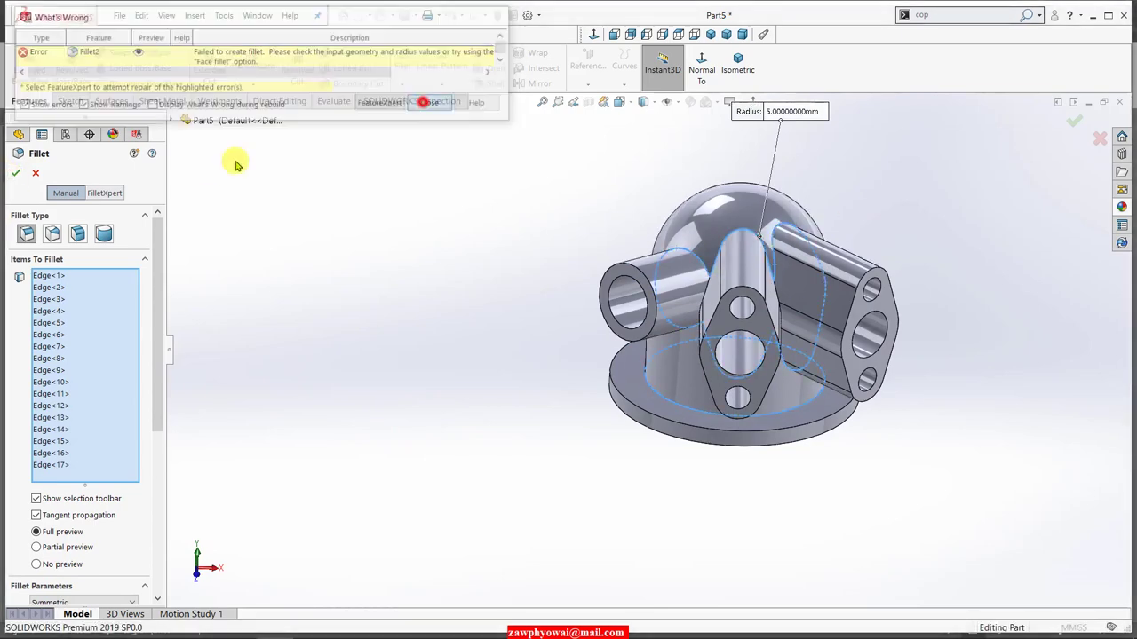
click(36, 172)
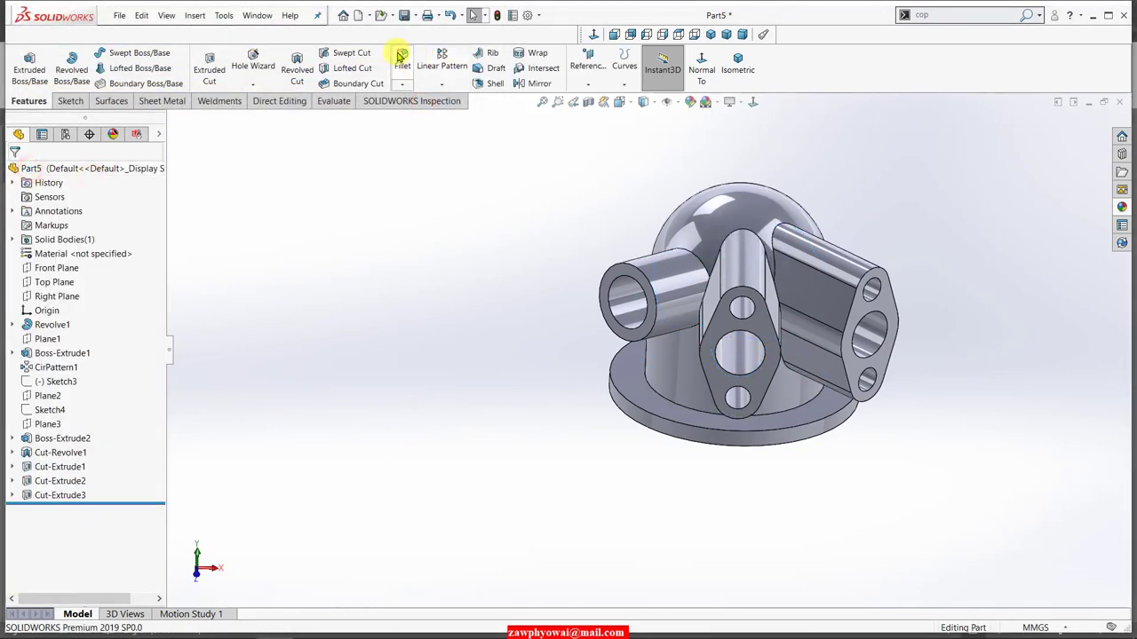
Step: Create Fillet3 at 5 mm on two flanged-branch junction edges, removing a wrongly picked third edge
key(Return)
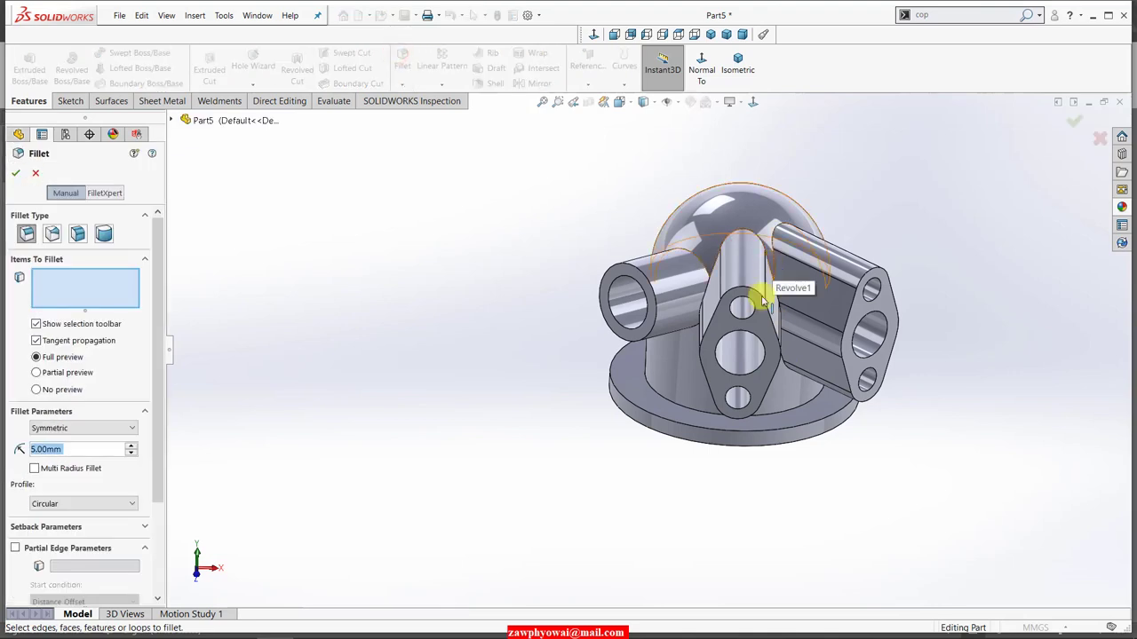
mouse_move(761, 301)
middle_down()
mouse_move(728, 322)
mouse_move(738, 324)
middle_up()
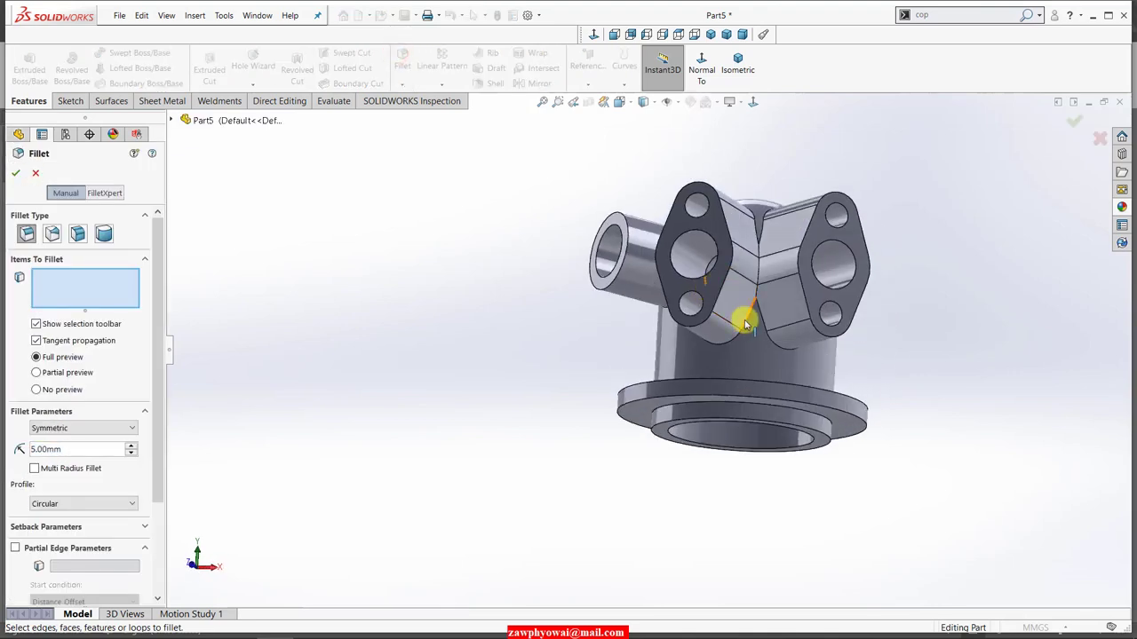
click(746, 325)
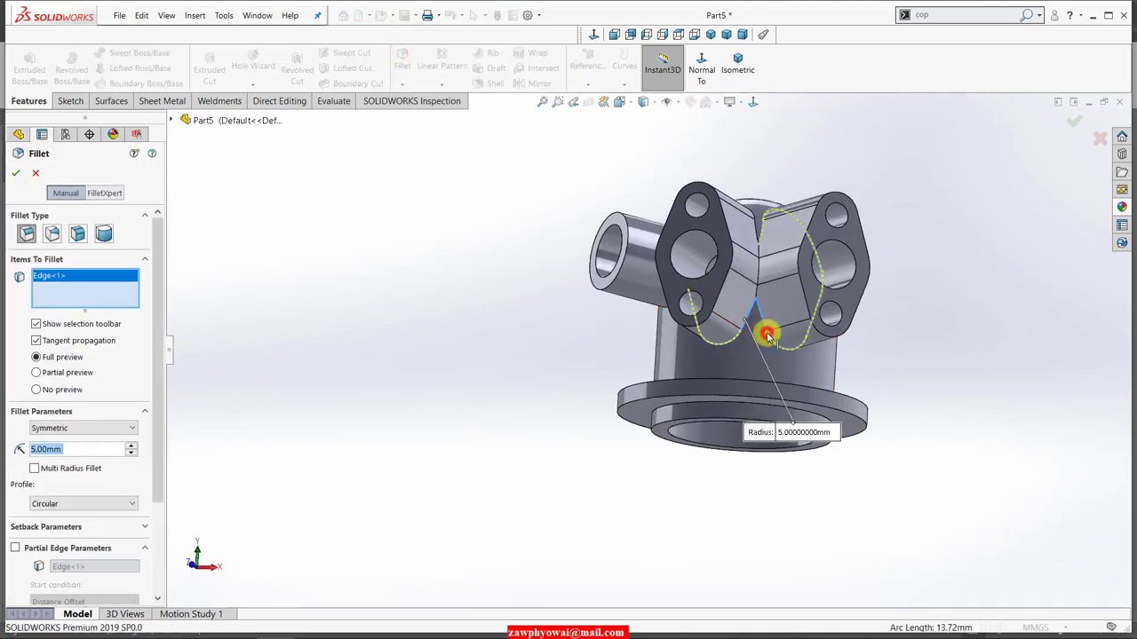
click(757, 329)
middle_drag(581, 350, 609, 396)
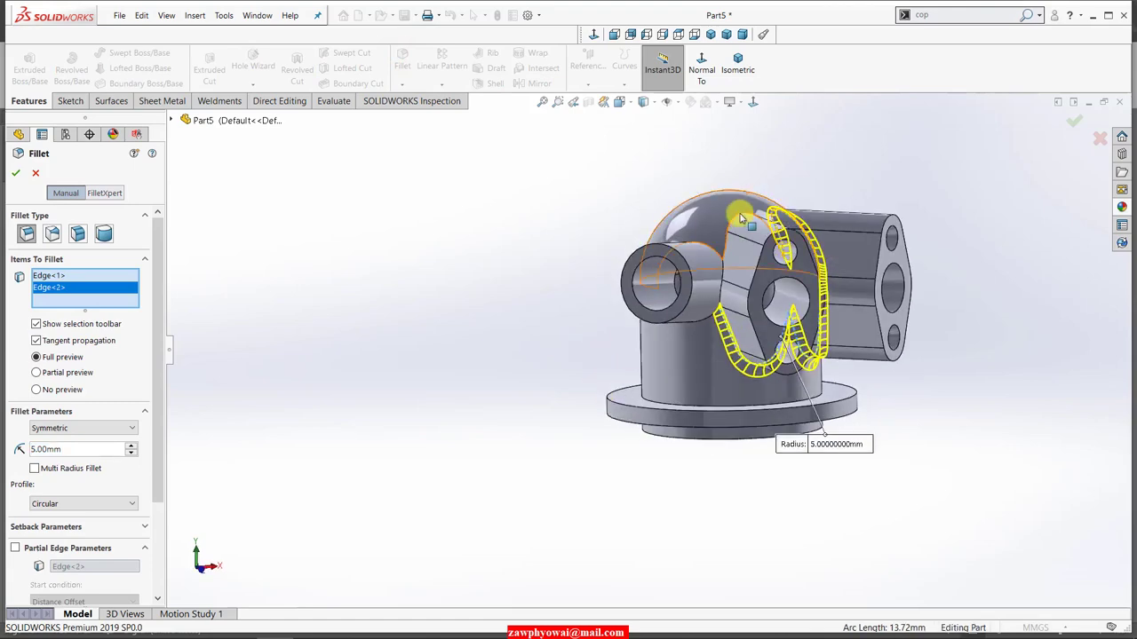
click(736, 222)
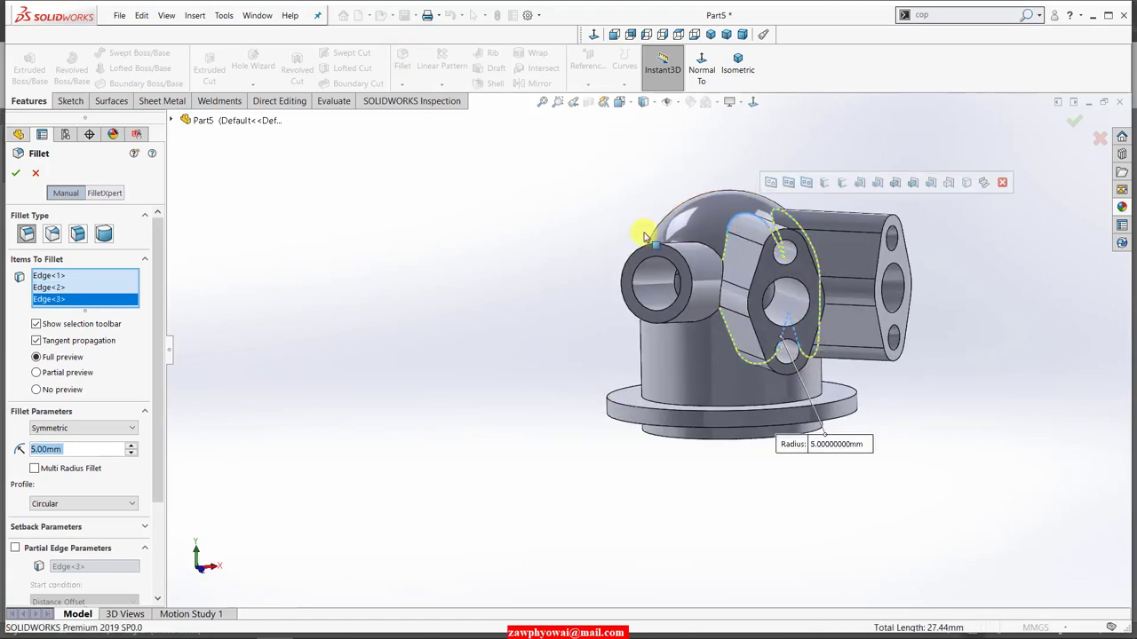
right_click(59, 302)
click(83, 321)
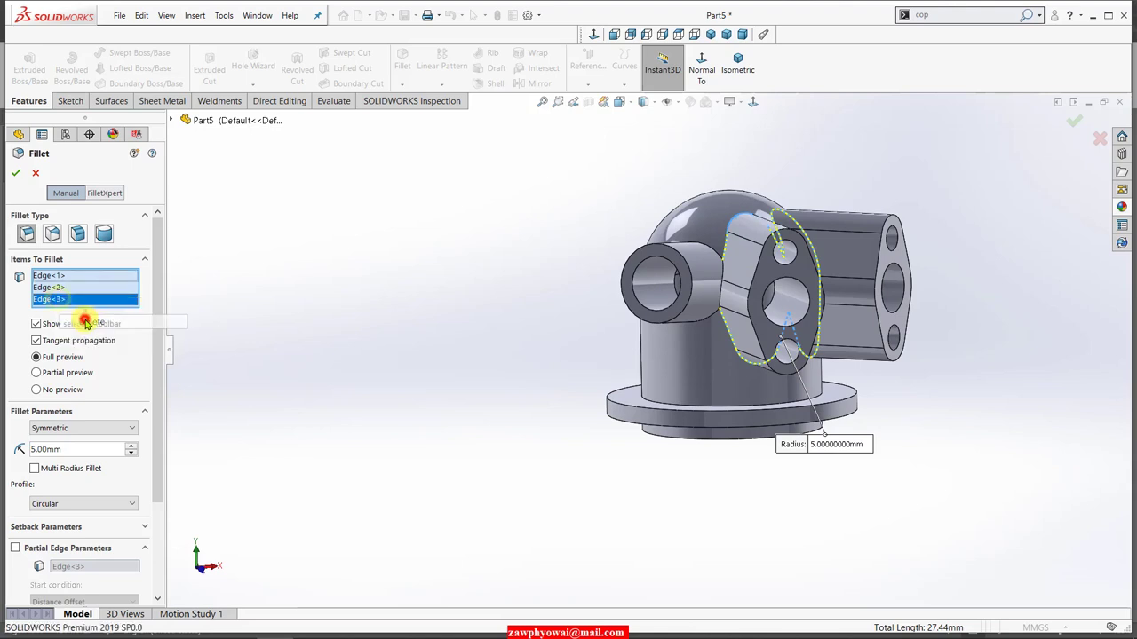
click(16, 174)
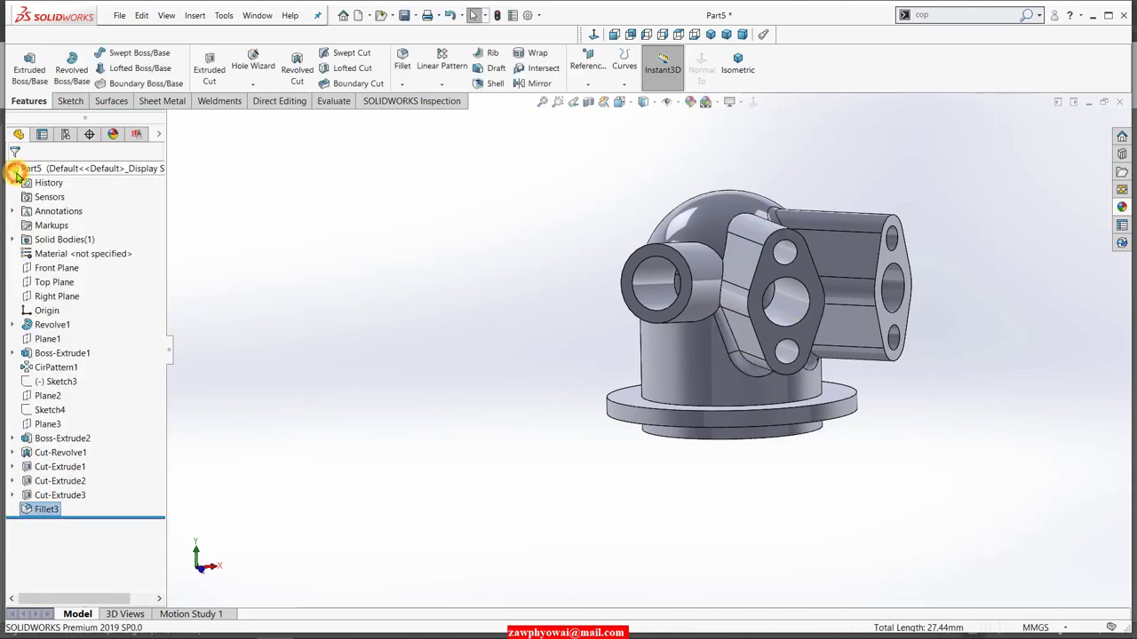
Step: Create Fillet4 at 5 mm on the other branch's junction edge
click(725, 253)
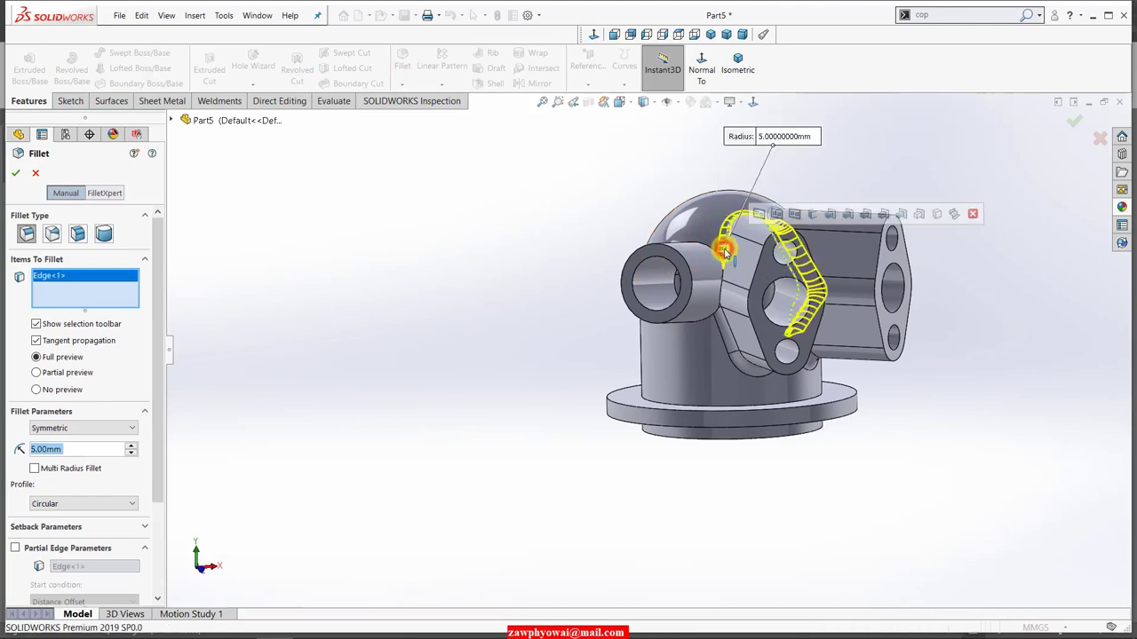
key(Return)
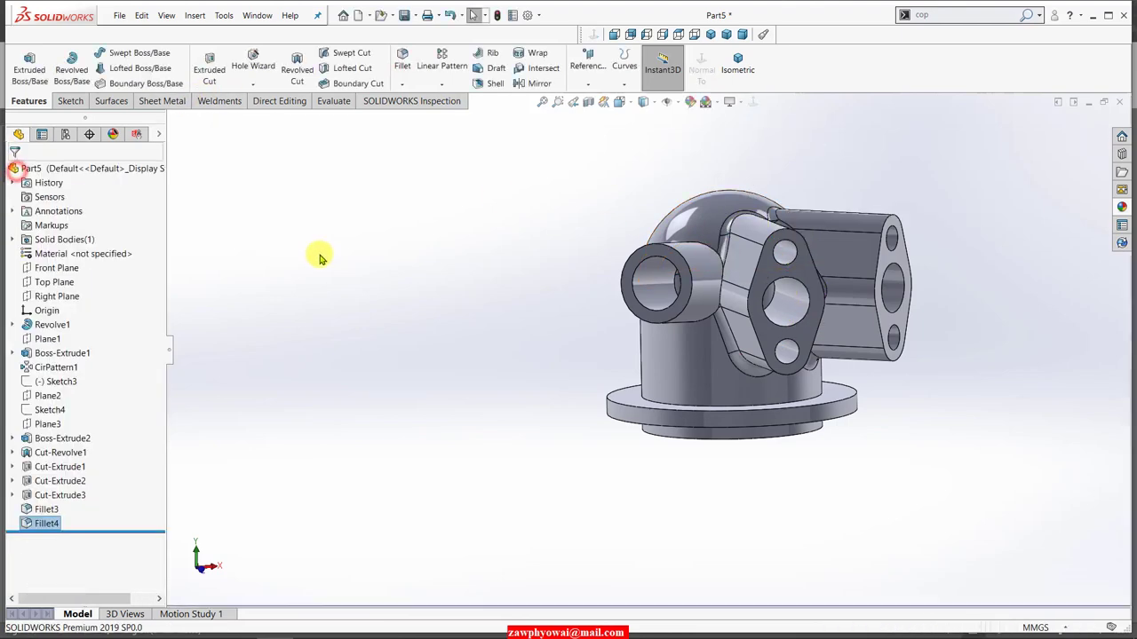
mouse_move(317, 254)
middle_down()
mouse_move(329, 264)
mouse_move(292, 300)
mouse_move(436, 381)
middle_up()
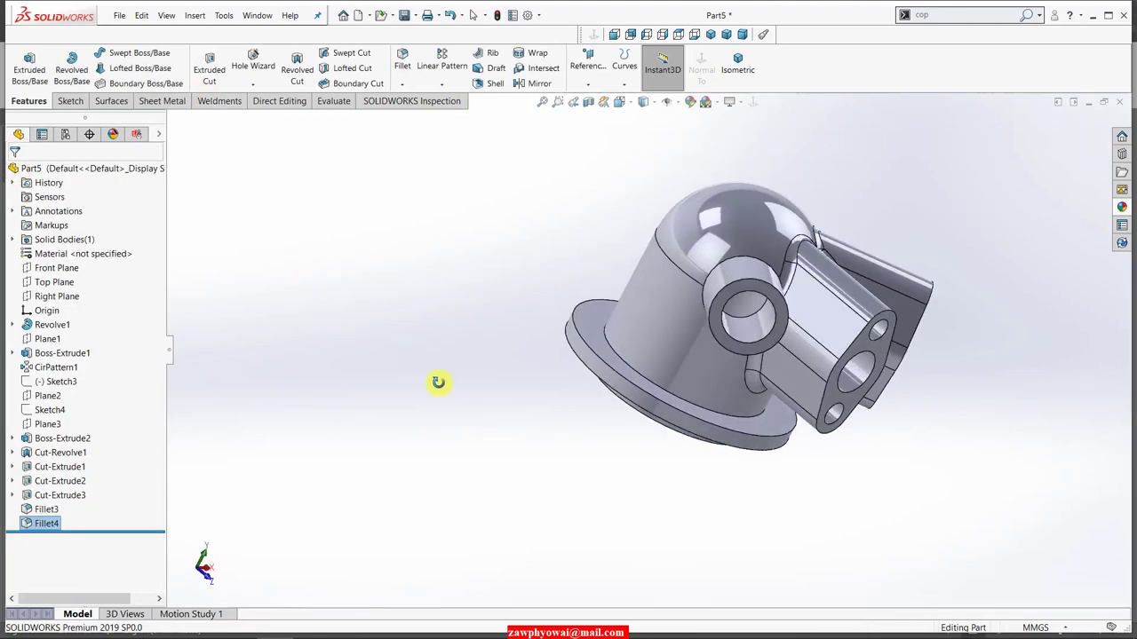
Step: Round the round port's circular junction edge with a 5 mm fillet (Fillet5), then return to isometric
click(730, 262)
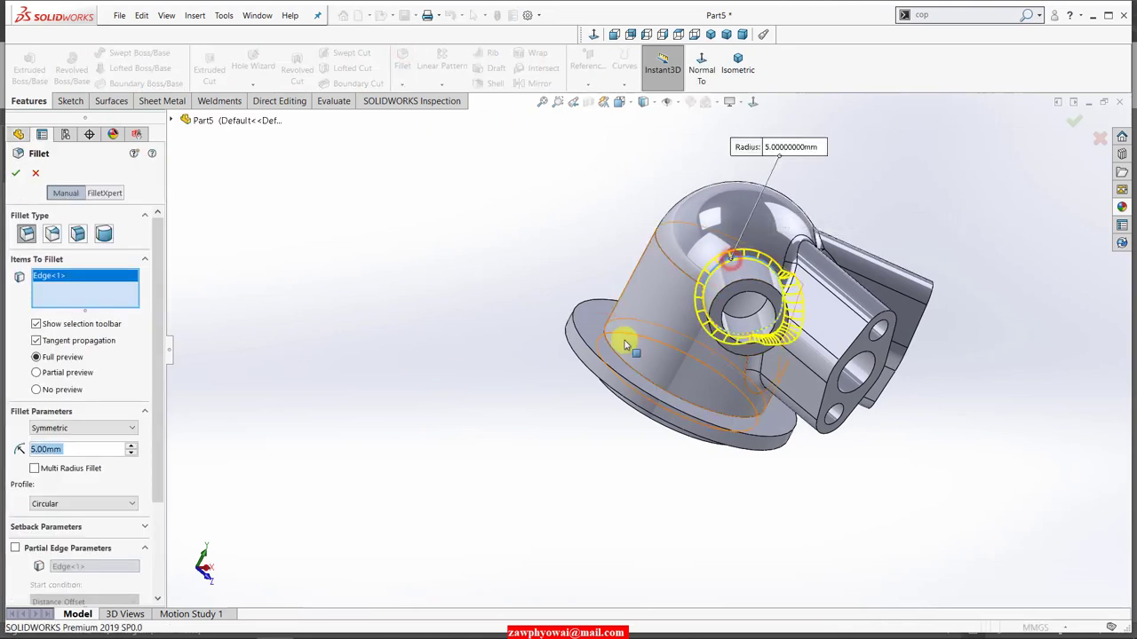
click(17, 173)
mouse_move(436, 246)
middle_down()
mouse_move(395, 172)
mouse_move(350, 188)
mouse_move(329, 219)
middle_up()
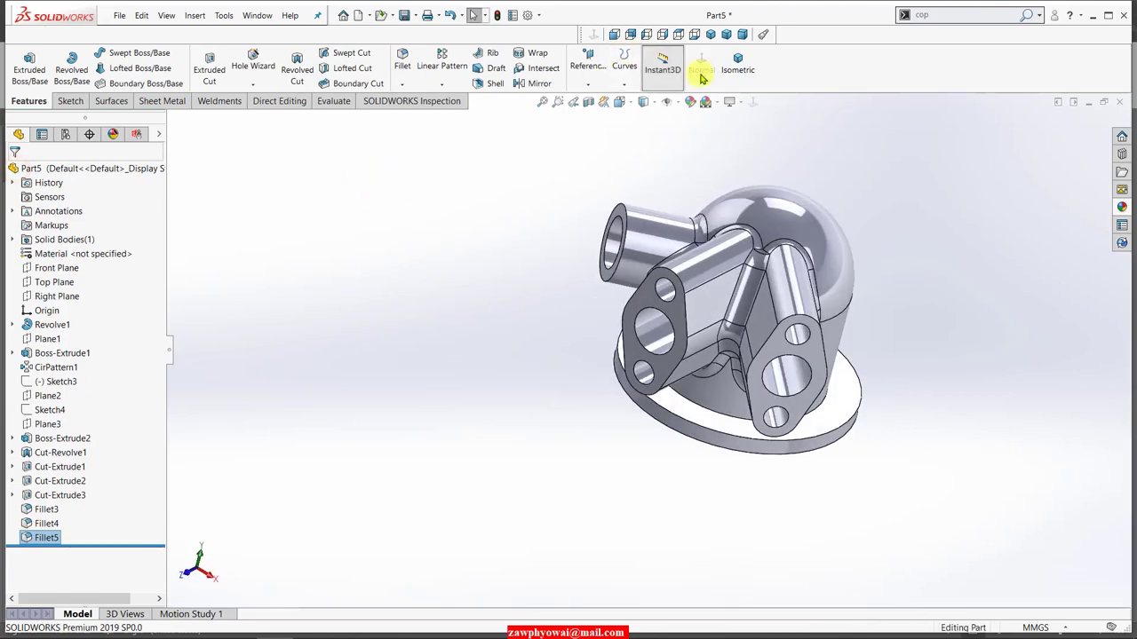
click(737, 66)
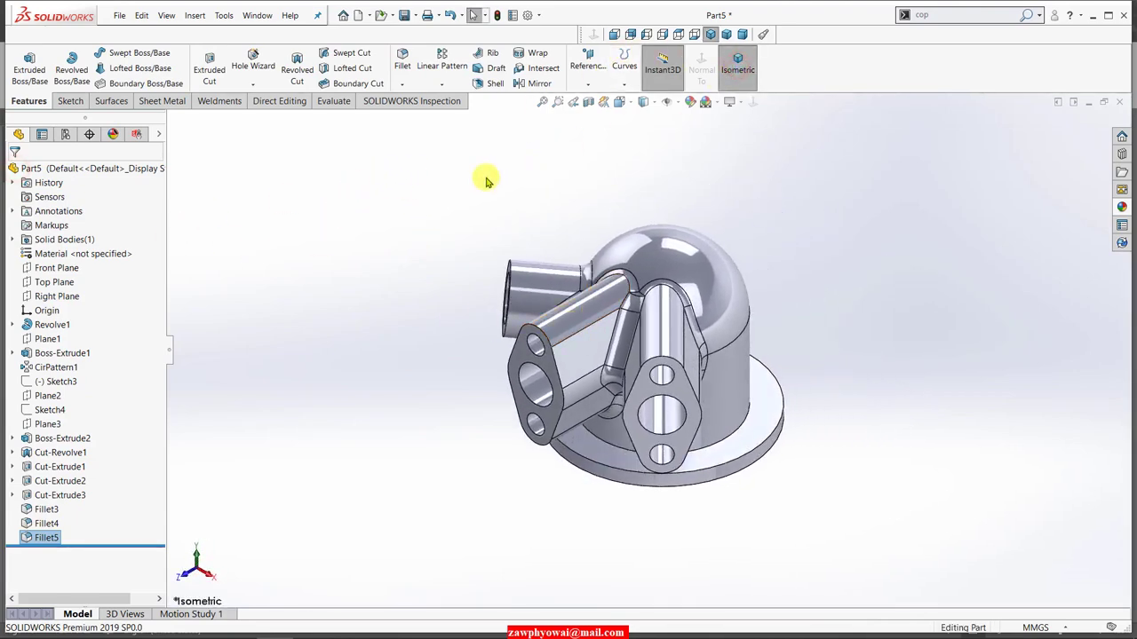
Step: Apply the polished copper appearance to the whole part body
click(101, 168)
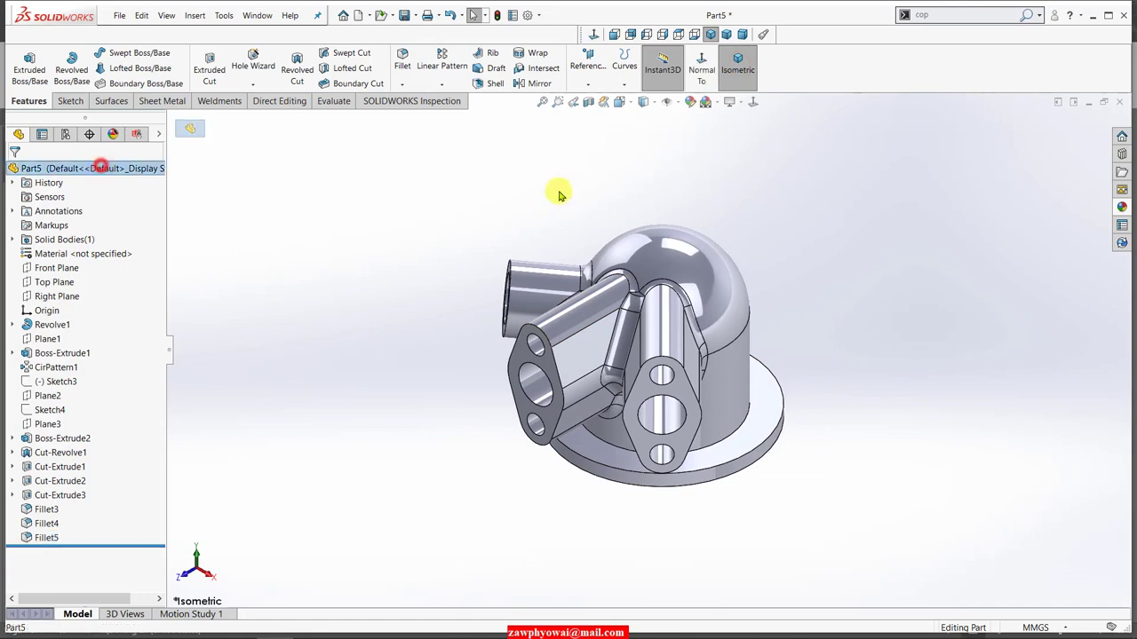
click(1123, 207)
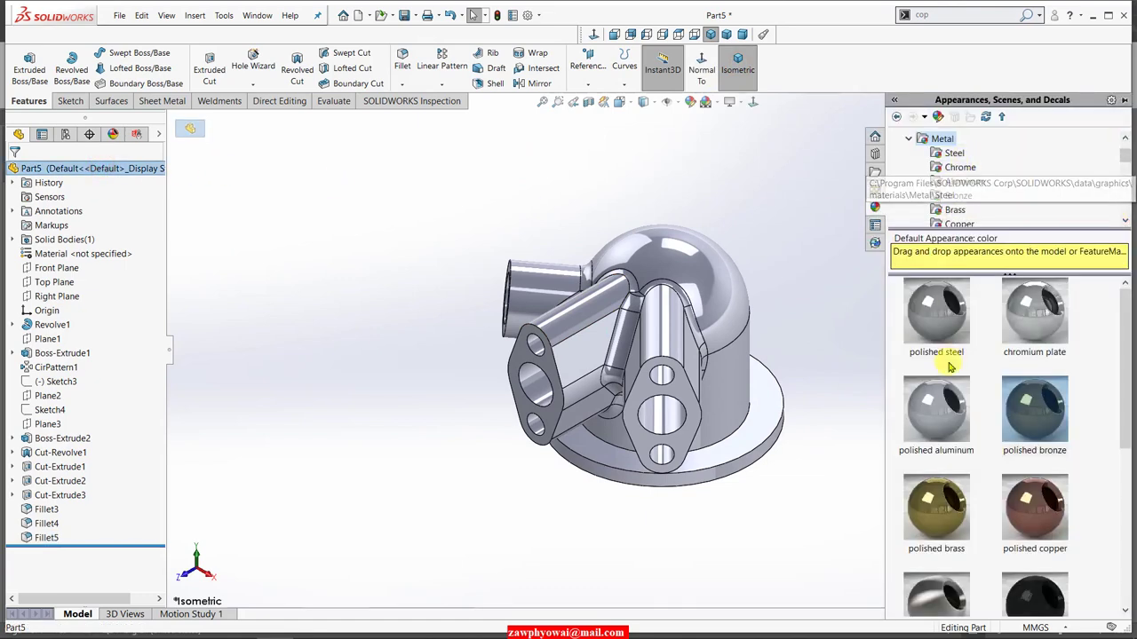
mouse_move(1050, 500)
mouse_down()
mouse_move(779, 433)
mouse_move(680, 394)
mouse_up()
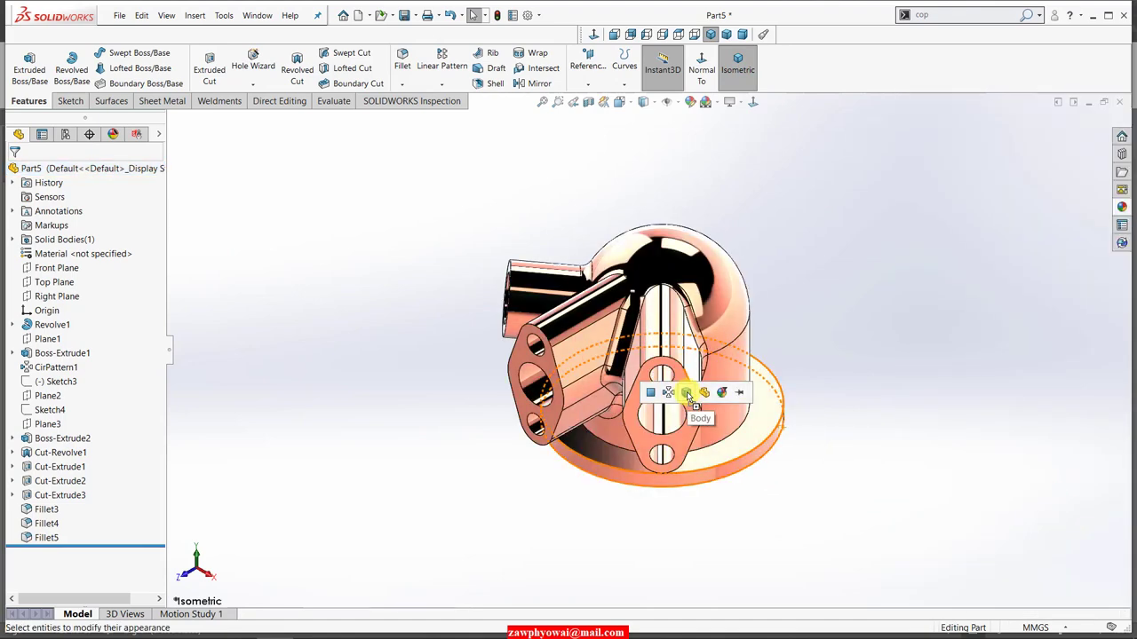
click(702, 394)
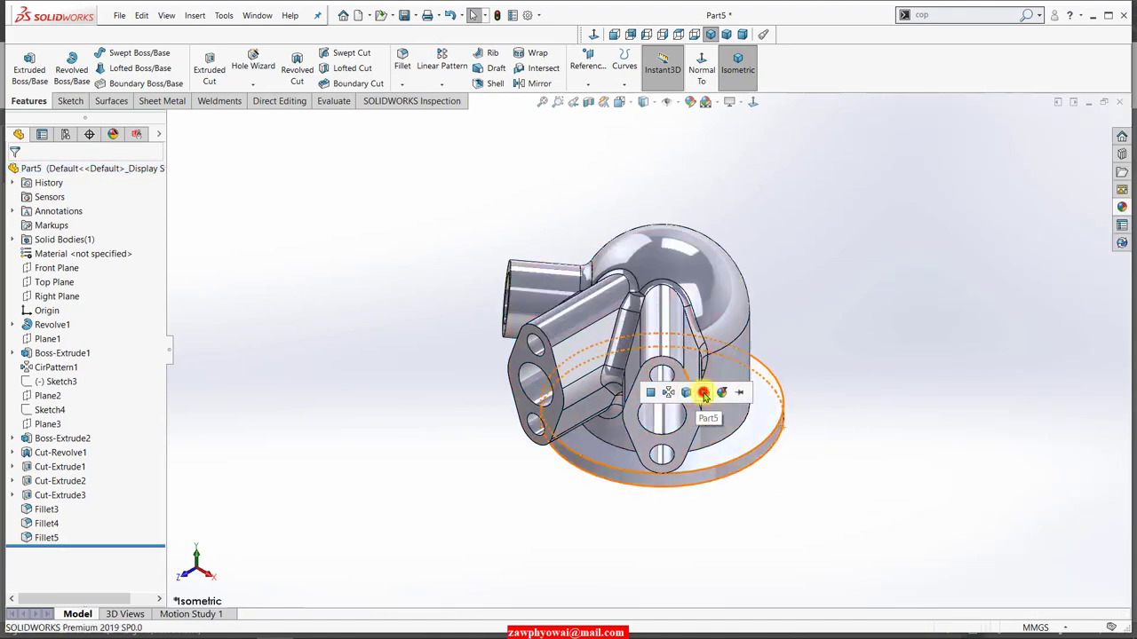
Step: Switch the scene to Plain White and reset the view to isometric
click(720, 103)
click(737, 133)
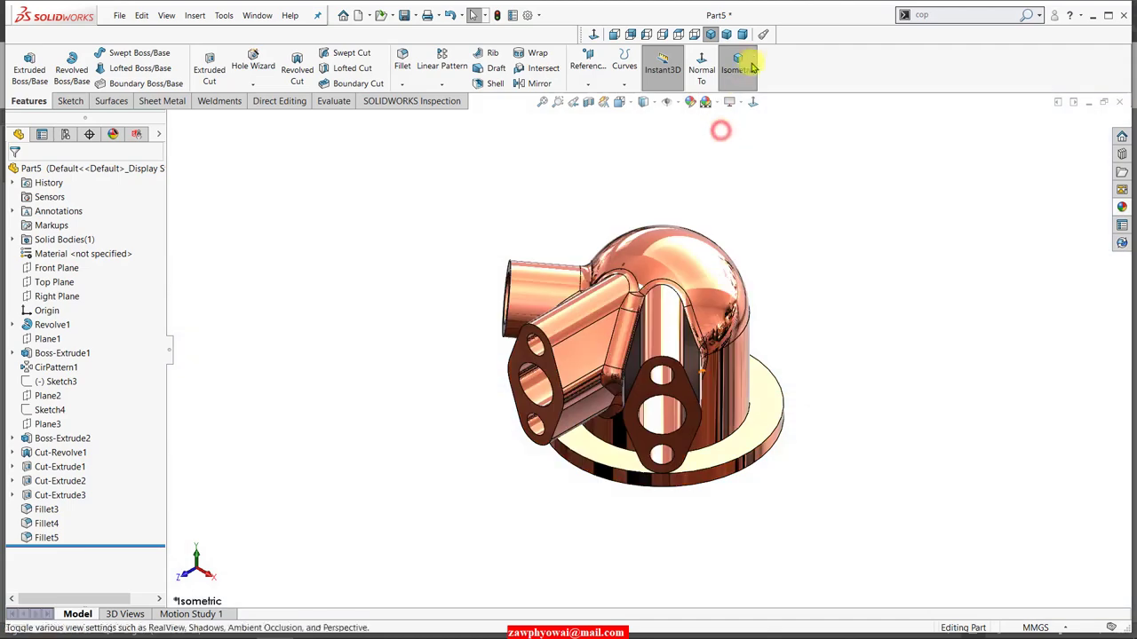
click(737, 69)
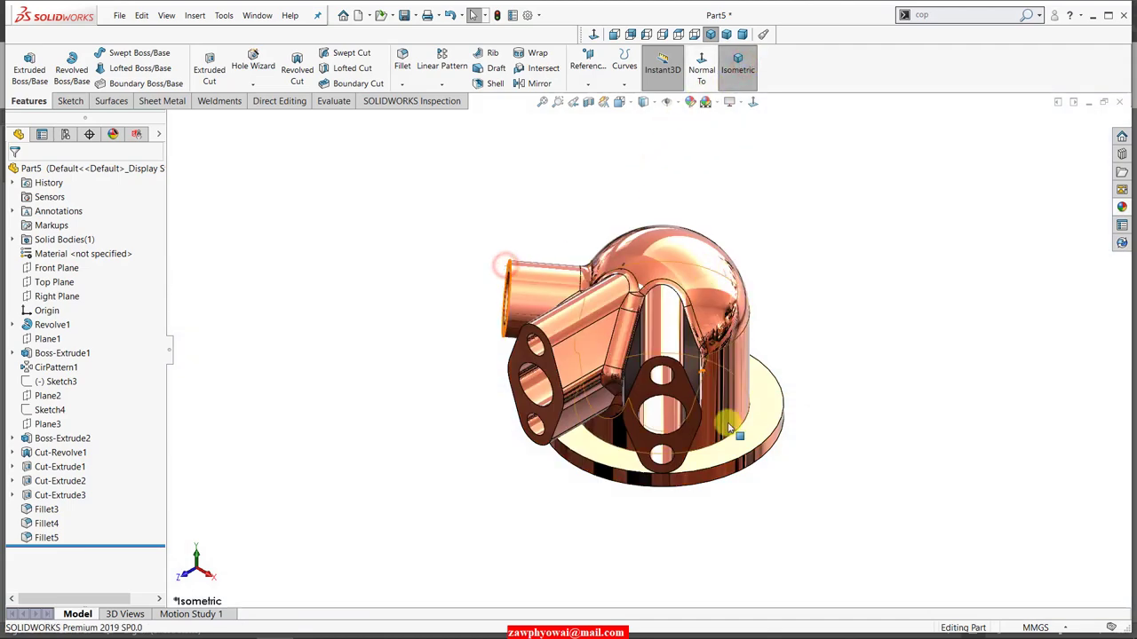
scroll(728, 434, down, 2)
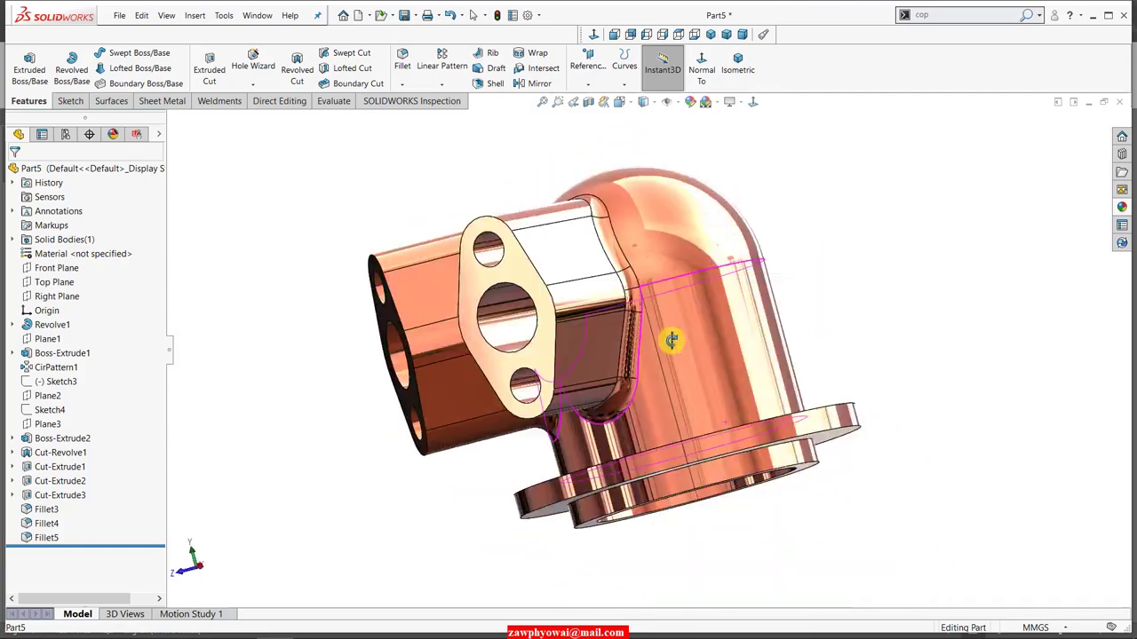